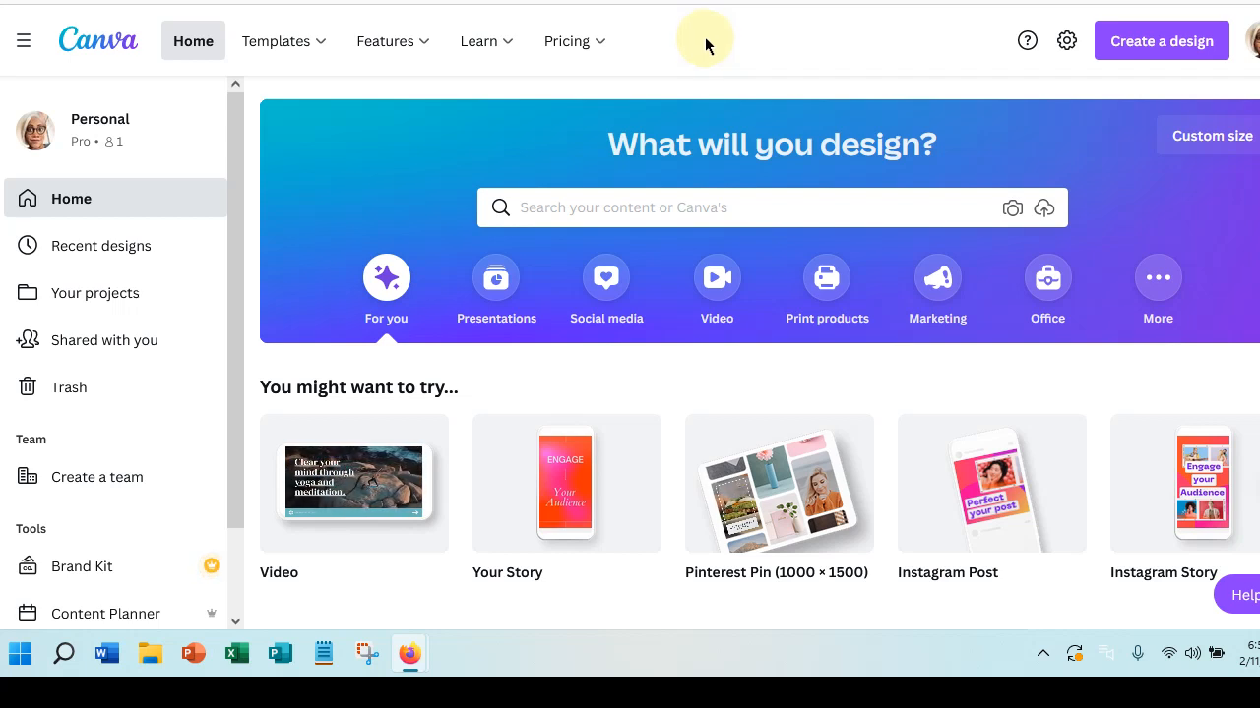
- Create a blank Your Story design and look through the recently used templates
{"action": "scroll", "coordinate": [654, 299], "scroll_direction": "down", "scroll_amount": 1}
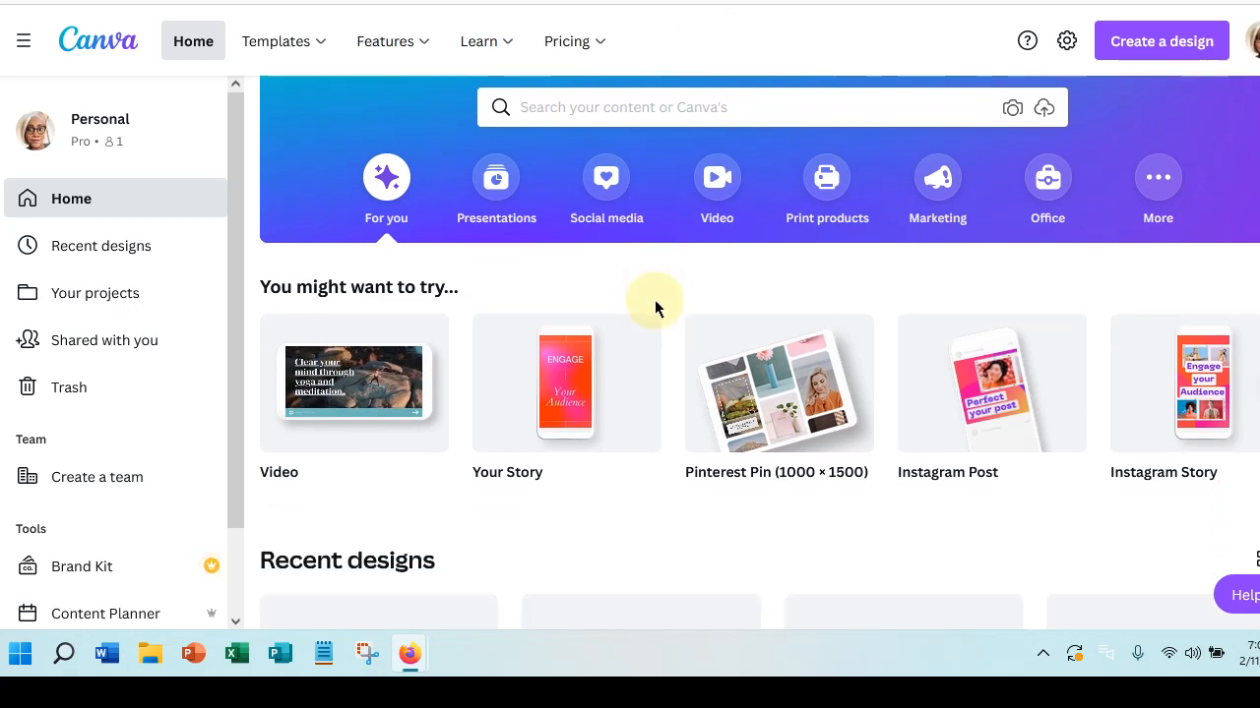
{"action": "mouse_move", "coordinate": [523, 425]}
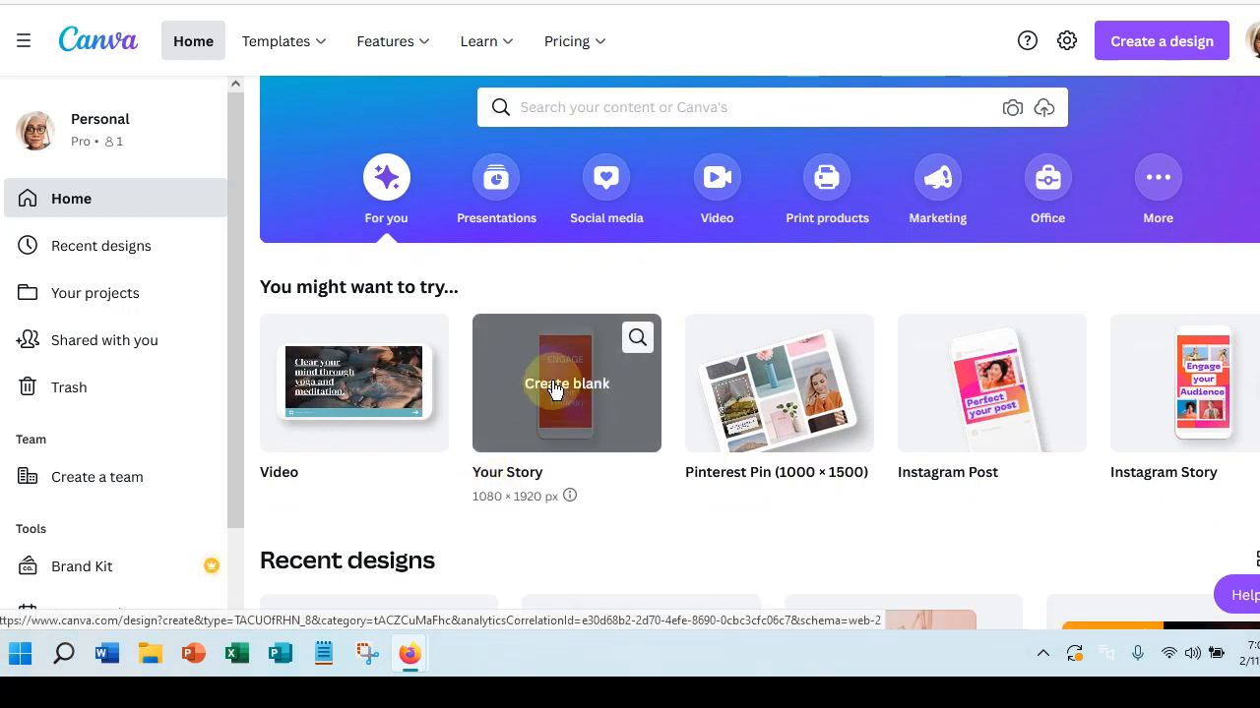
{"action": "left_click", "coordinate": [554, 386]}
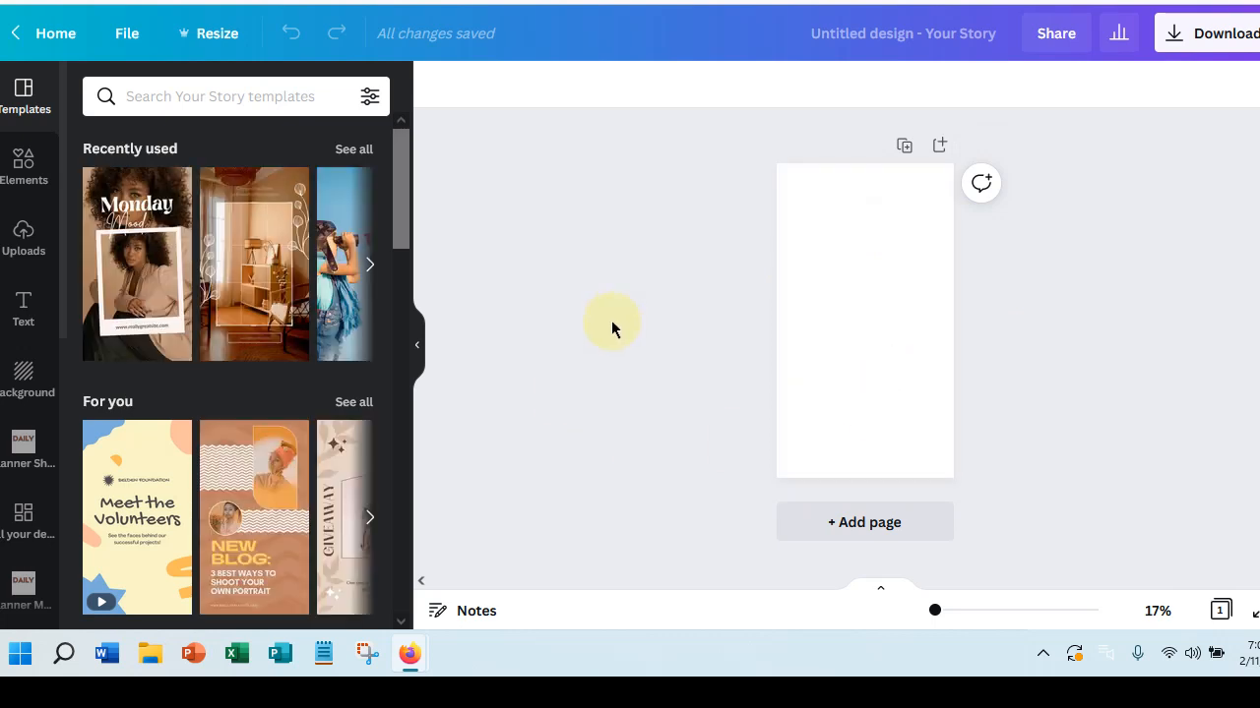
{"action": "left_click", "coordinate": [369, 264]}
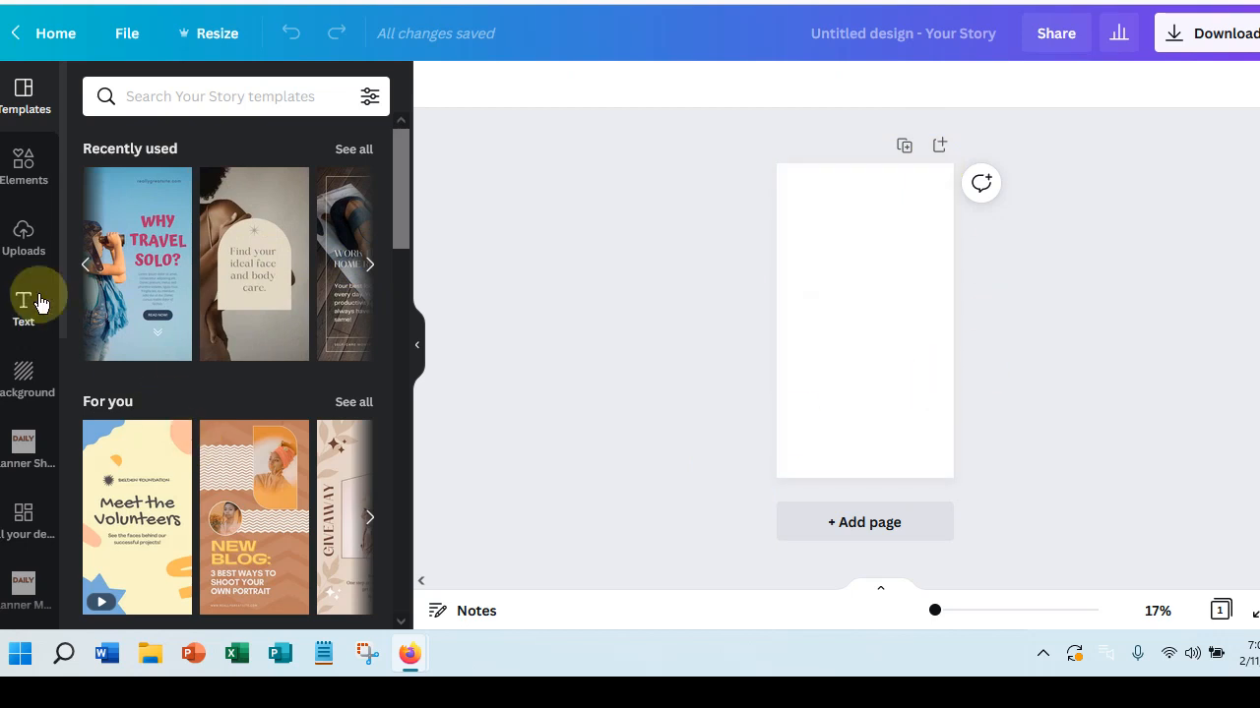
{"action": "mouse_move", "coordinate": [305, 284]}
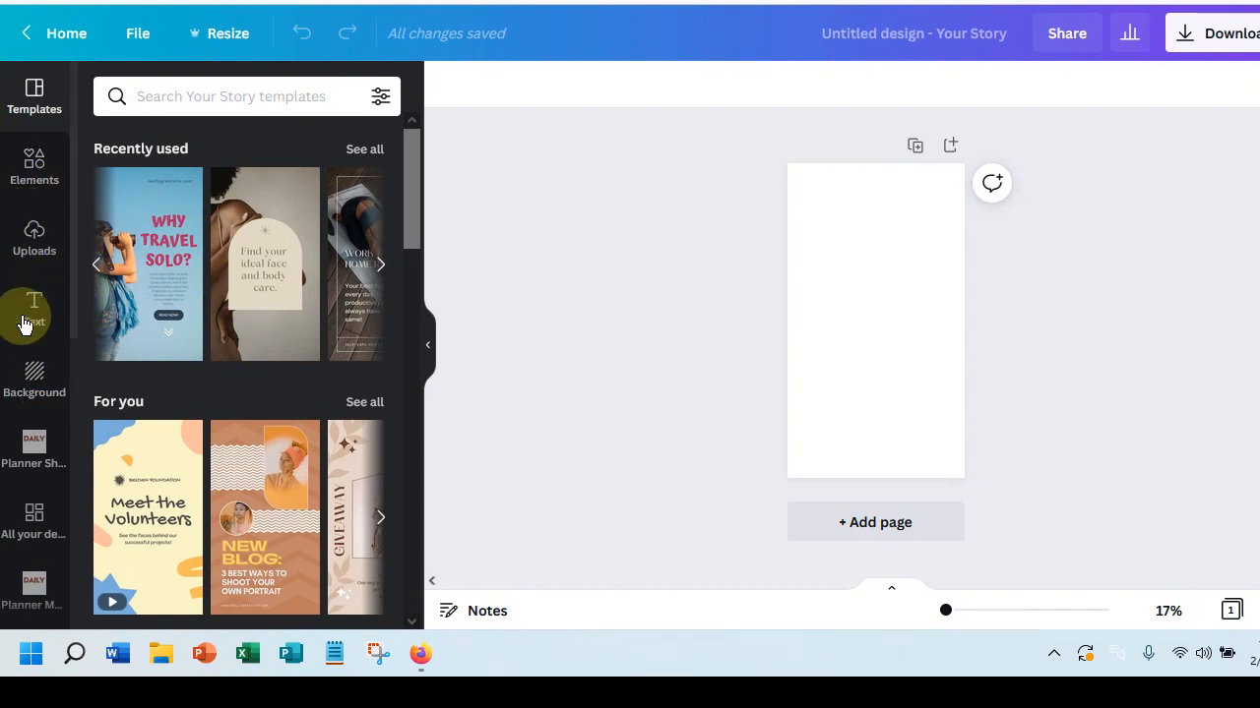
- Examine the available background images, from landscapes, patterns and gradients to flowers, nature and the full list
{"action": "left_click", "coordinate": [28, 381]}
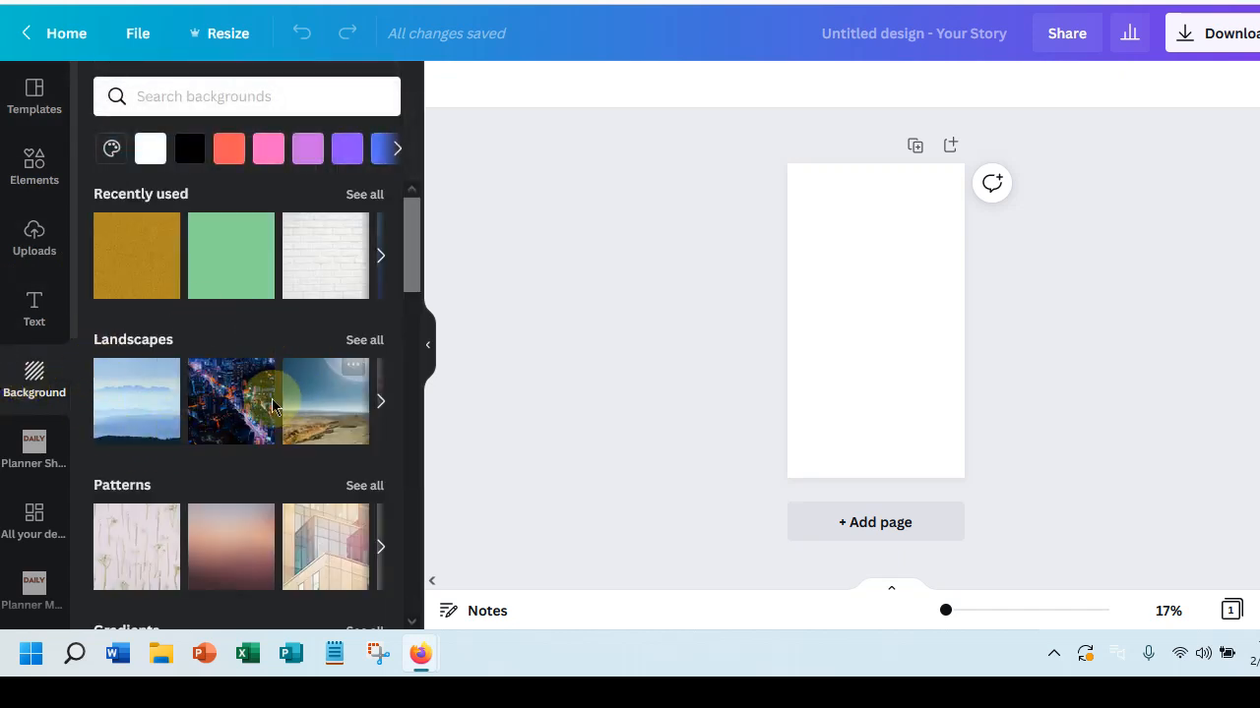
{"action": "scroll", "coordinate": [274, 406], "scroll_direction": "down", "scroll_amount": 1}
{"action": "scroll", "coordinate": [262, 482], "scroll_direction": "down", "scroll_amount": 3}
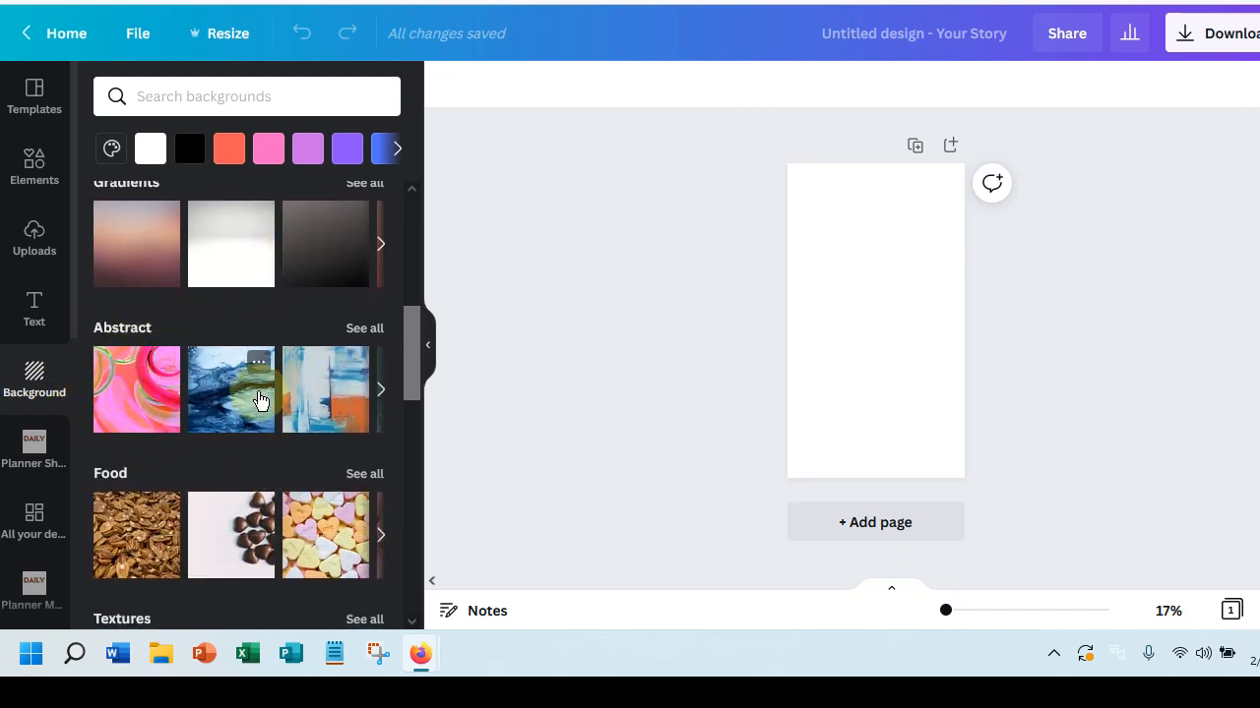
{"action": "scroll", "coordinate": [261, 398], "scroll_direction": "down", "scroll_amount": 2}
{"action": "scroll", "coordinate": [259, 398], "scroll_direction": "down", "scroll_amount": 3}
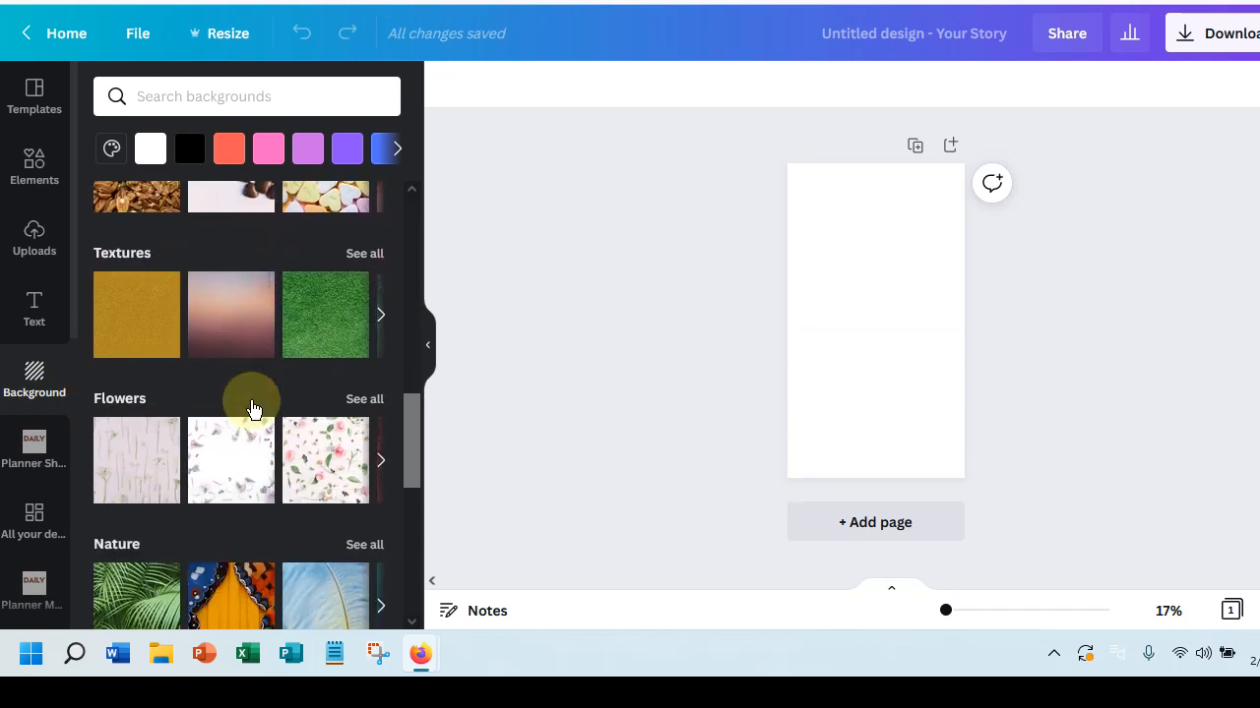
{"action": "scroll", "coordinate": [253, 408], "scroll_direction": "down", "scroll_amount": 1}
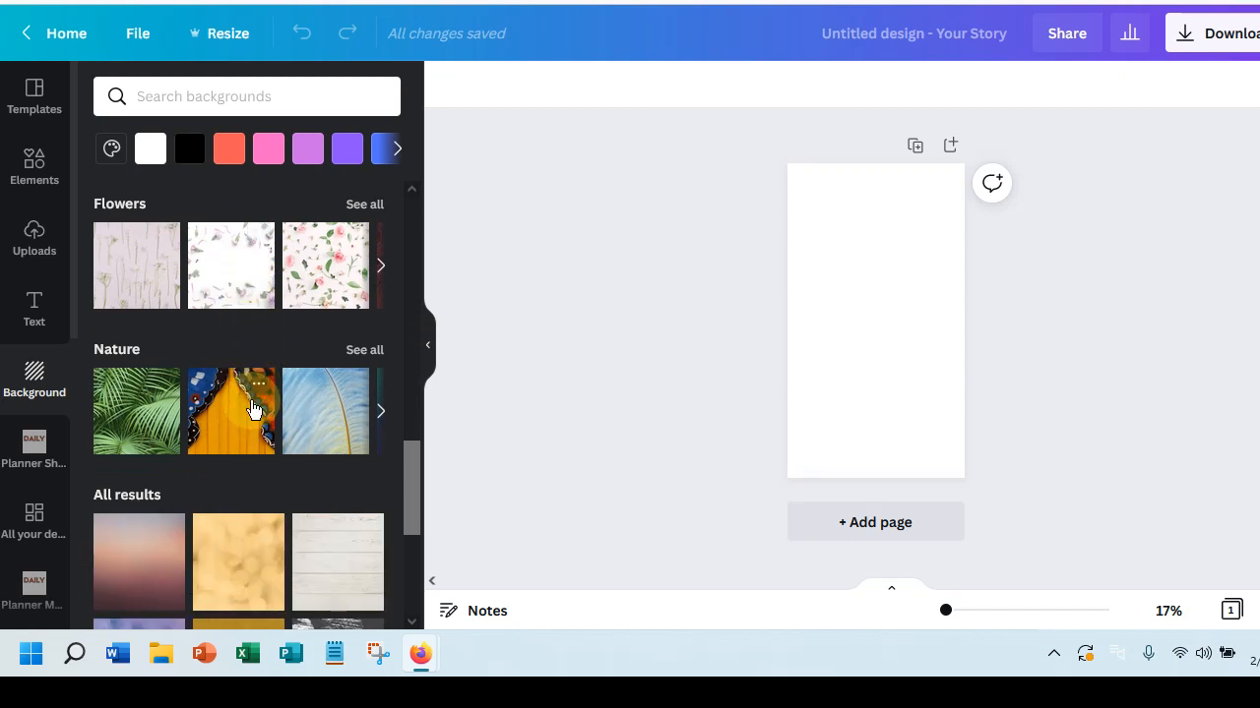
{"action": "scroll", "coordinate": [253, 408], "scroll_direction": "down", "scroll_amount": 4}
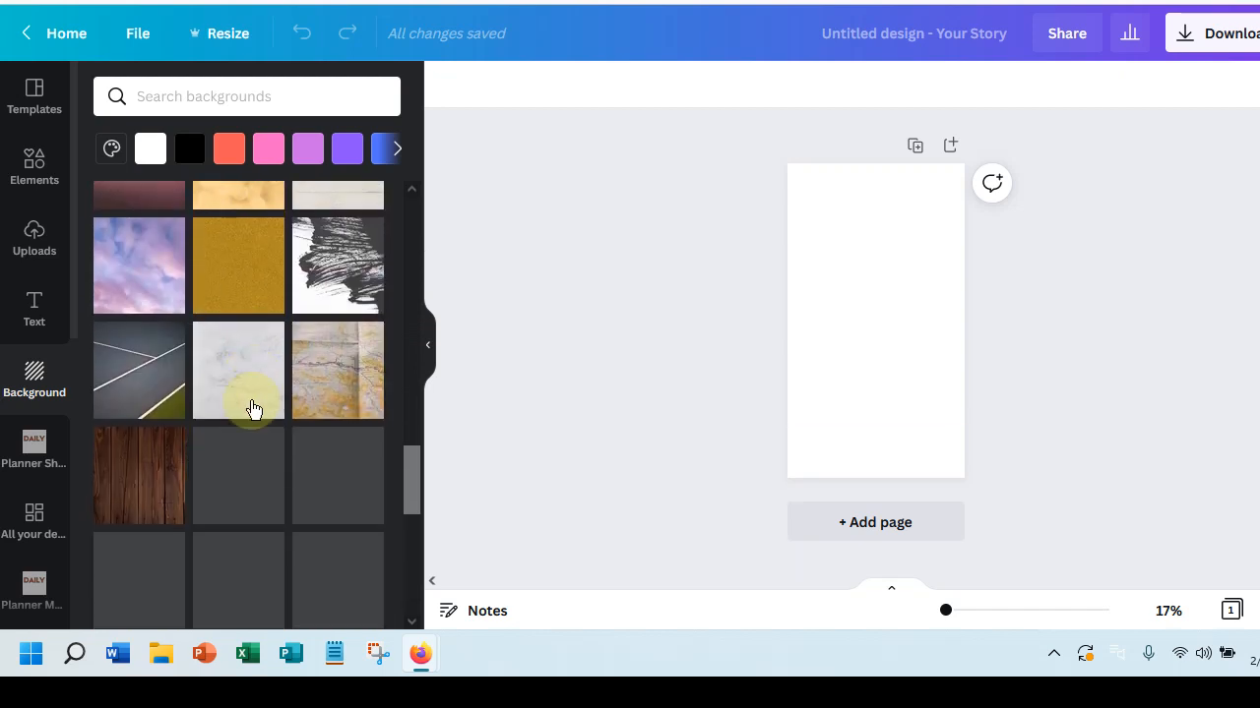
{"action": "scroll", "coordinate": [253, 408], "scroll_direction": "down", "scroll_amount": 3}
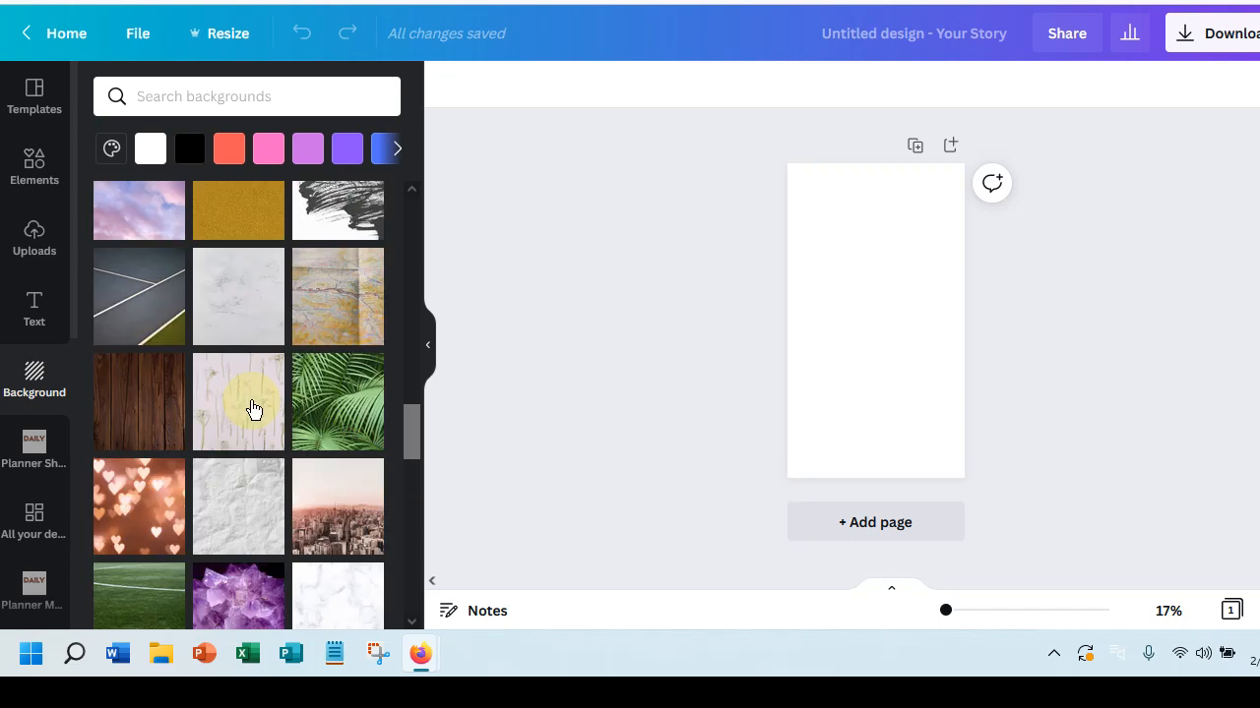
{"action": "scroll", "coordinate": [253, 408], "scroll_direction": "up", "scroll_amount": 10}
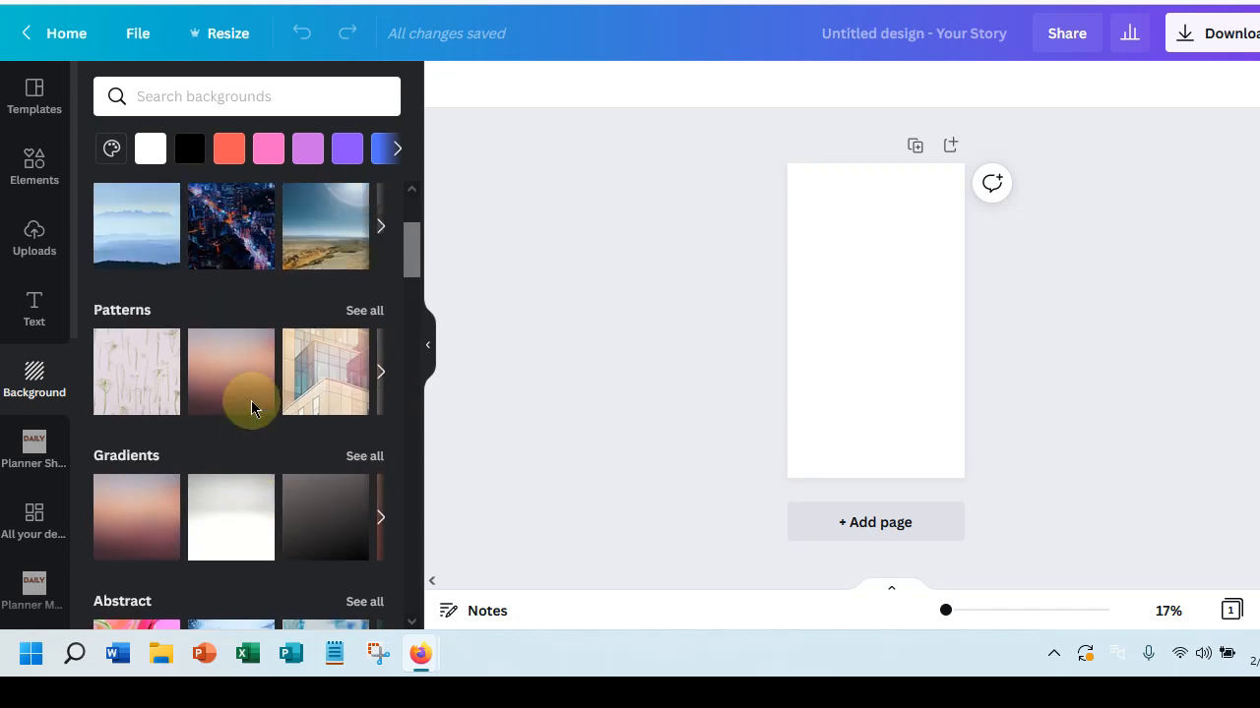
{"action": "scroll", "coordinate": [251, 408], "scroll_direction": "up", "scroll_amount": 2}
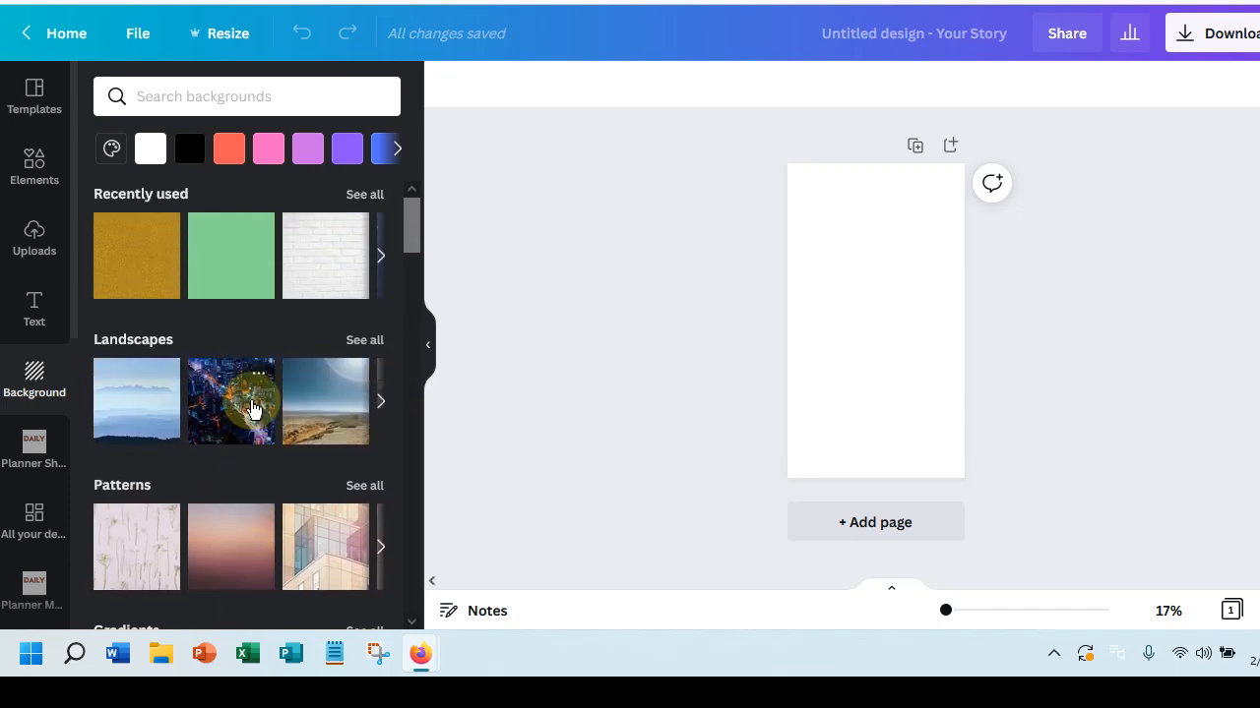
- Try the recently used gold glitter texture as the page background and reset the page to white
{"action": "left_click", "coordinate": [118, 267]}
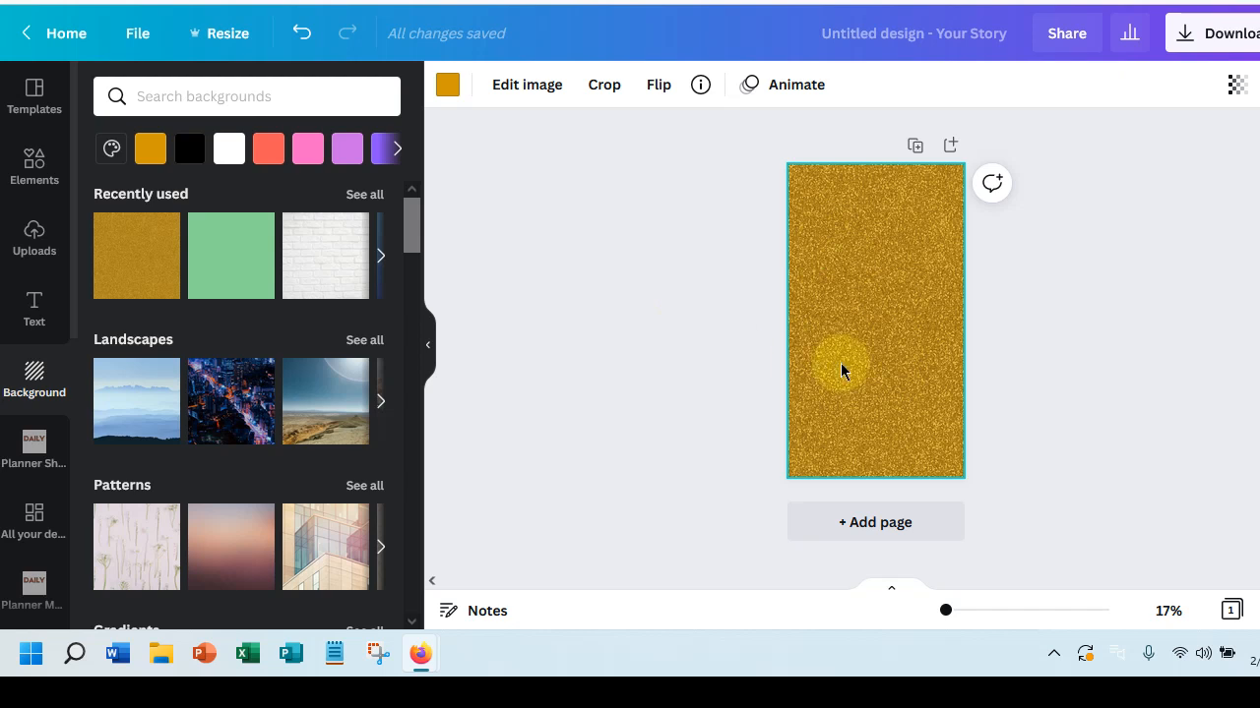
{"action": "left_click", "coordinate": [226, 152]}
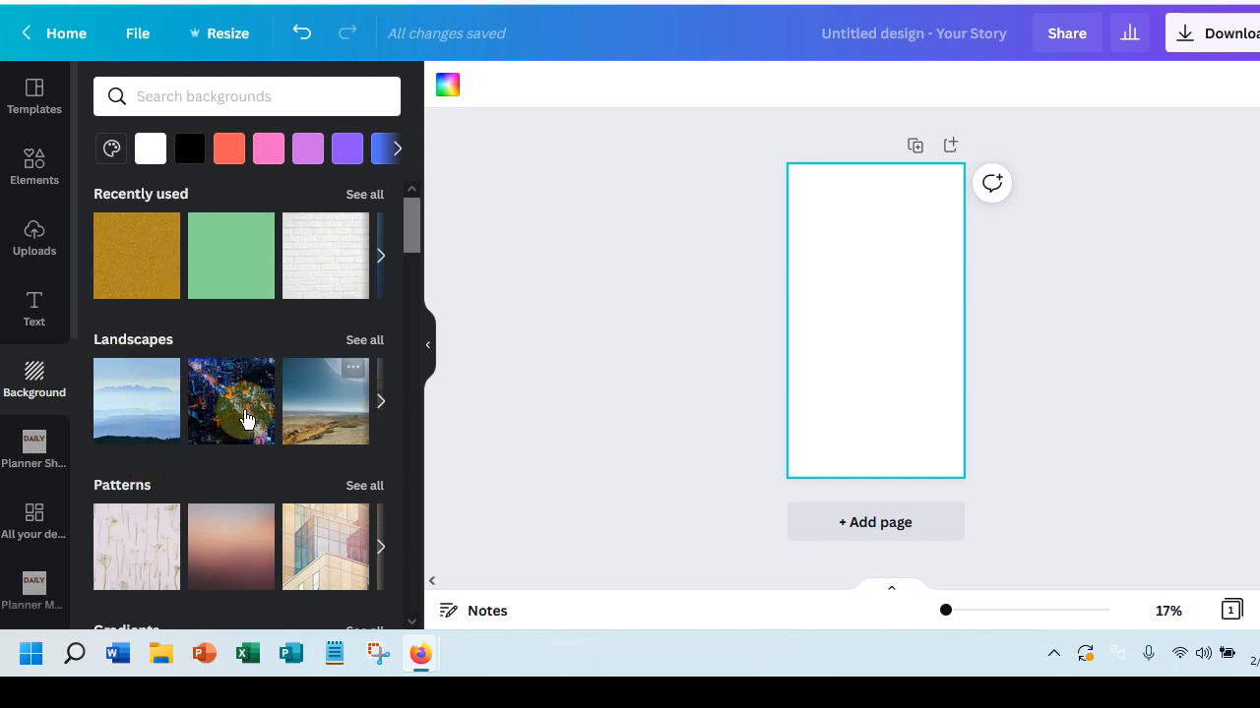
- Apply the blue misty mountain image from the Landscapes backgrounds to the page and show the text options
{"action": "scroll", "coordinate": [148, 384], "scroll_direction": "down", "scroll_amount": 4}
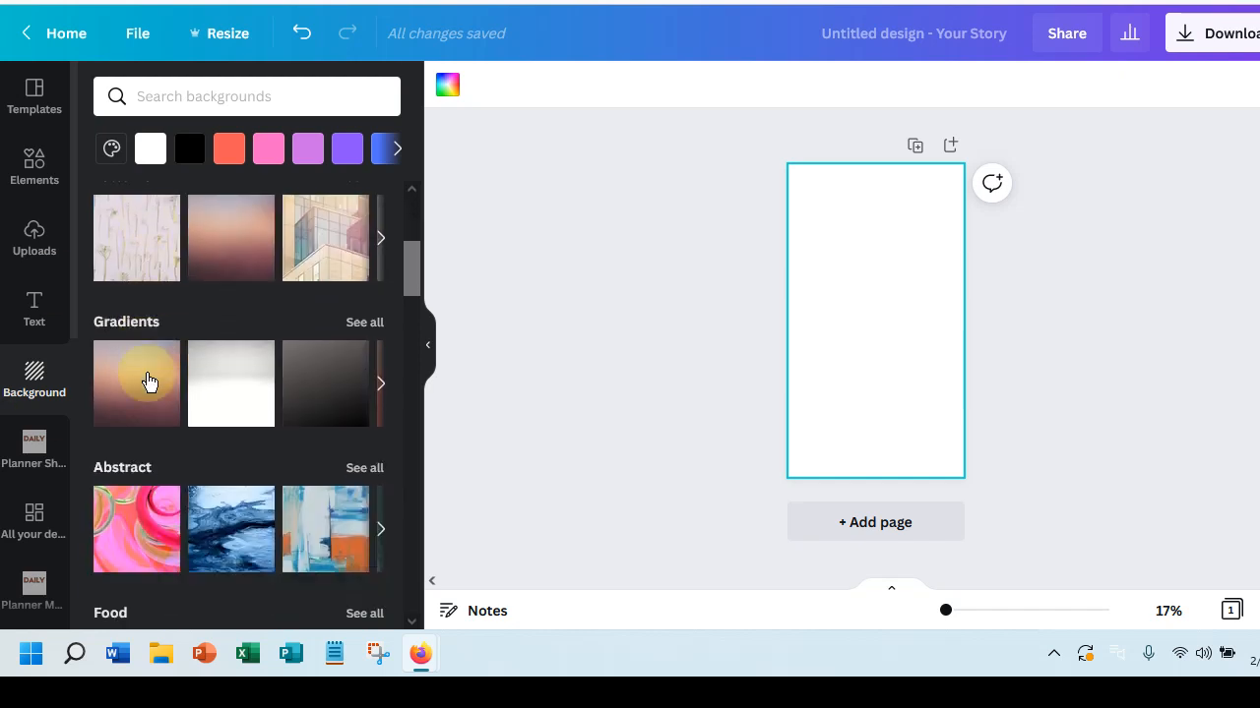
{"action": "scroll", "coordinate": [146, 365], "scroll_direction": "down", "scroll_amount": 2}
{"action": "scroll", "coordinate": [146, 366], "scroll_direction": "up", "scroll_amount": 4}
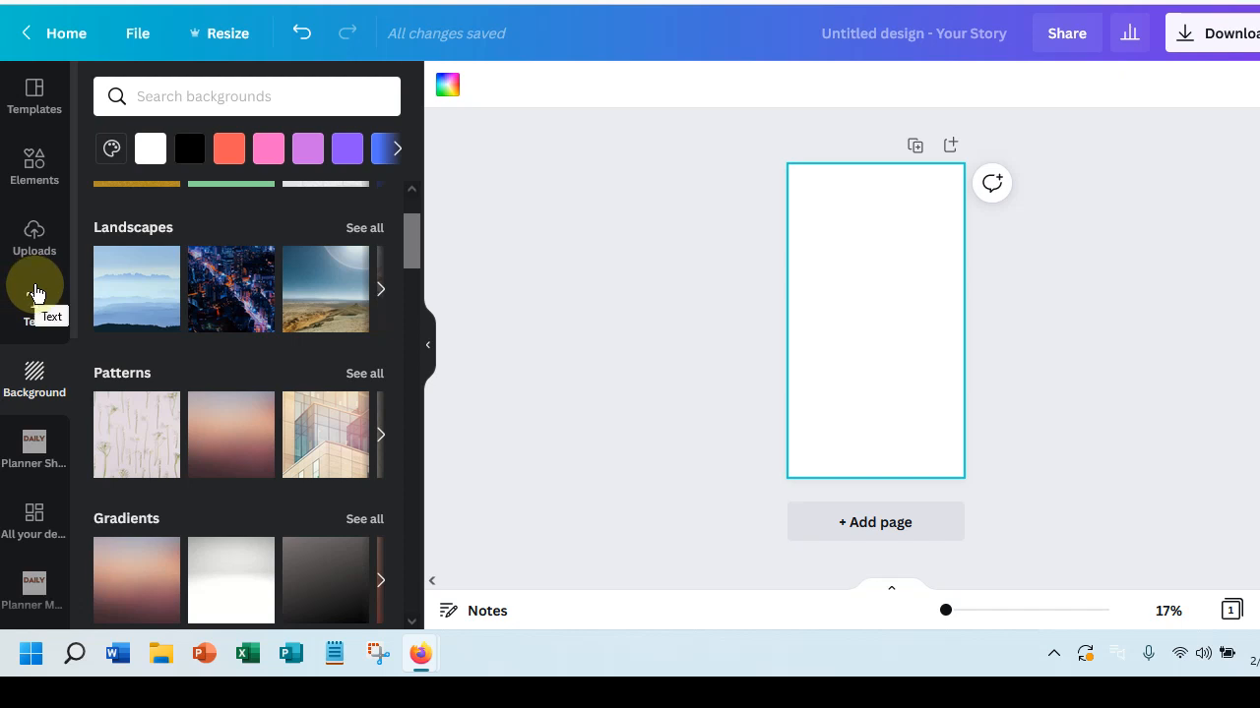
{"action": "left_click", "coordinate": [136, 303]}
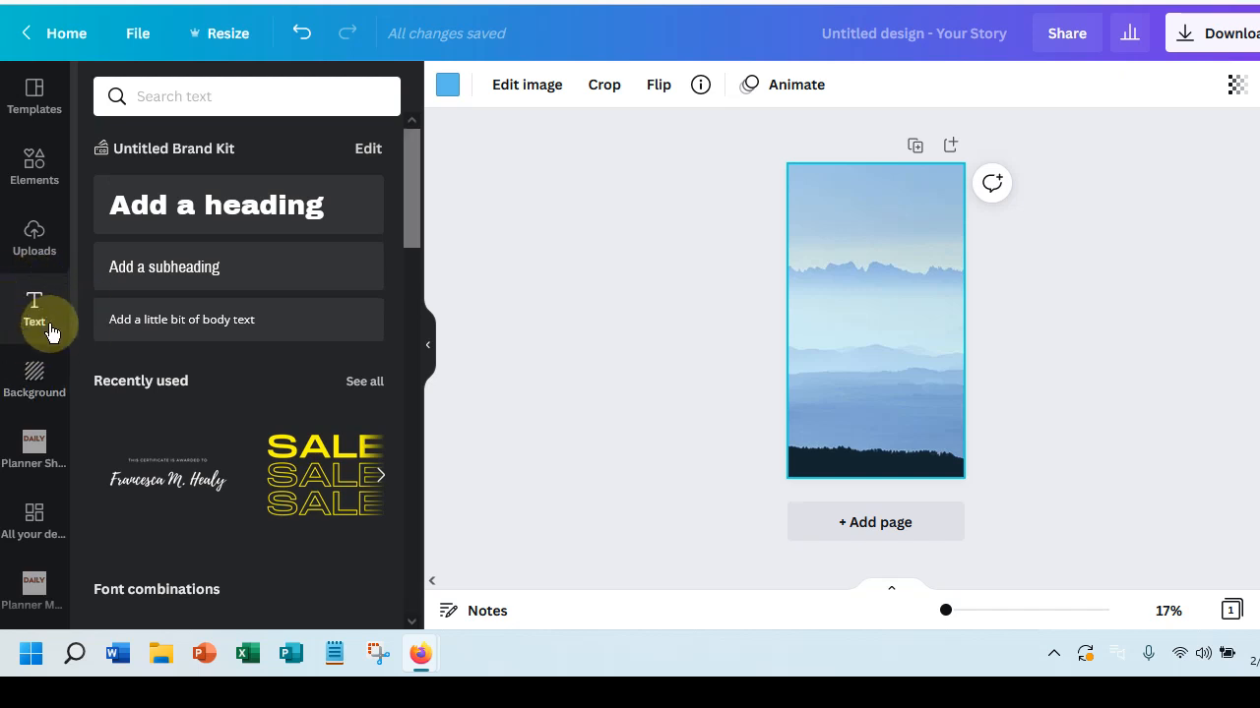
- Add a heading in the sky above the mountain ridge and enlarge its font size to 77.5
{"action": "left_click", "coordinate": [218, 208]}
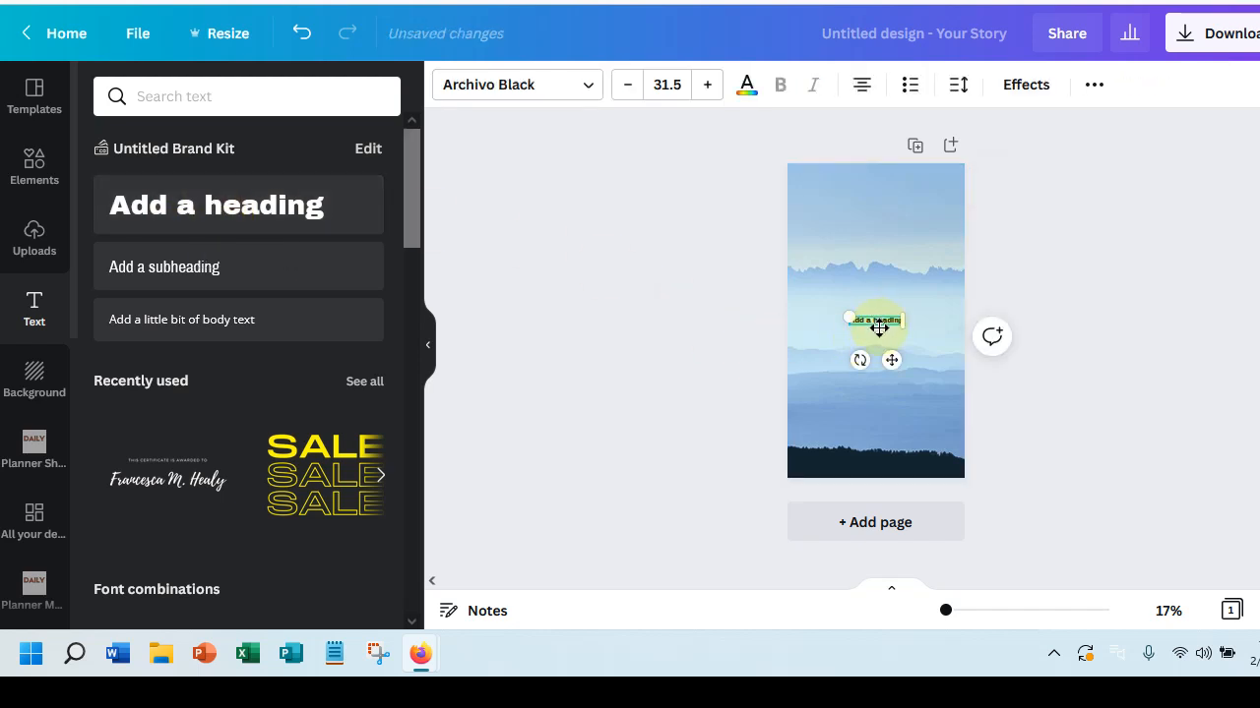
{"action": "left_click_drag", "start_coordinate": [878, 327], "coordinate": [873, 237]}
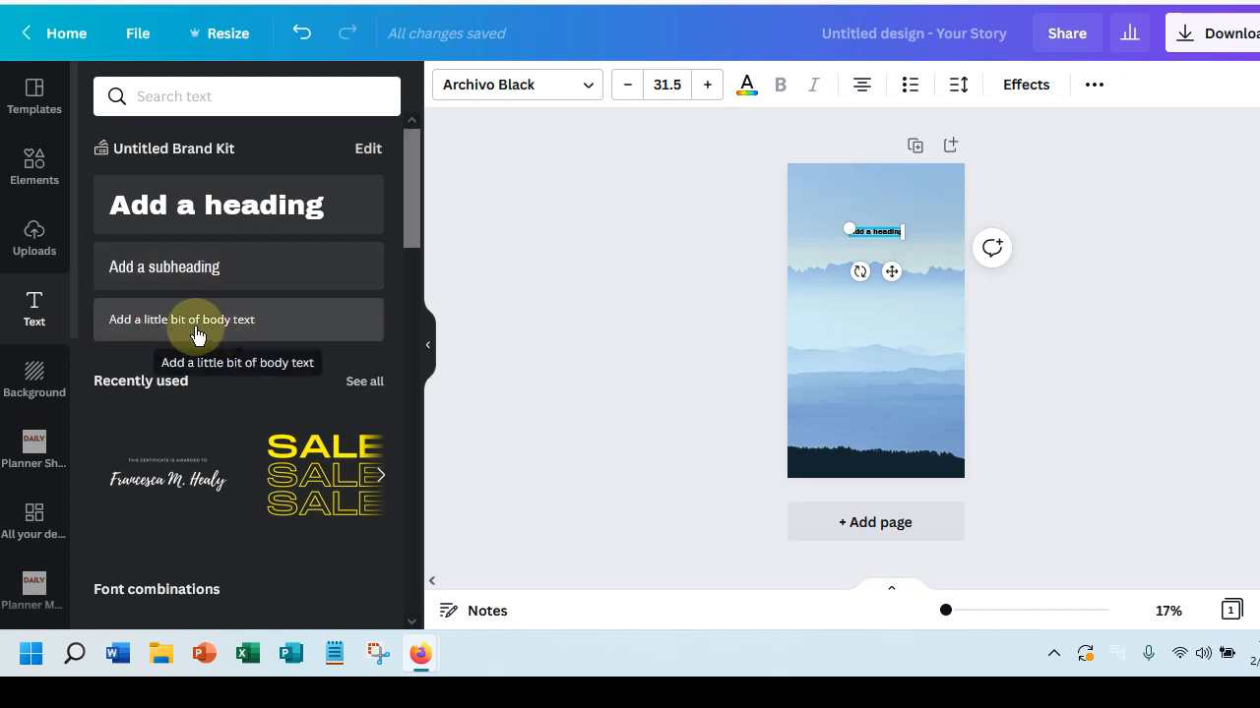
{"action": "left_click", "coordinate": [705, 88]}
{"action": "left_click", "coordinate": [705, 89]}
{"action": "left_click", "coordinate": [704, 88]}
{"action": "left_click", "coordinate": [704, 89]}
{"action": "left_click", "coordinate": [704, 88]}
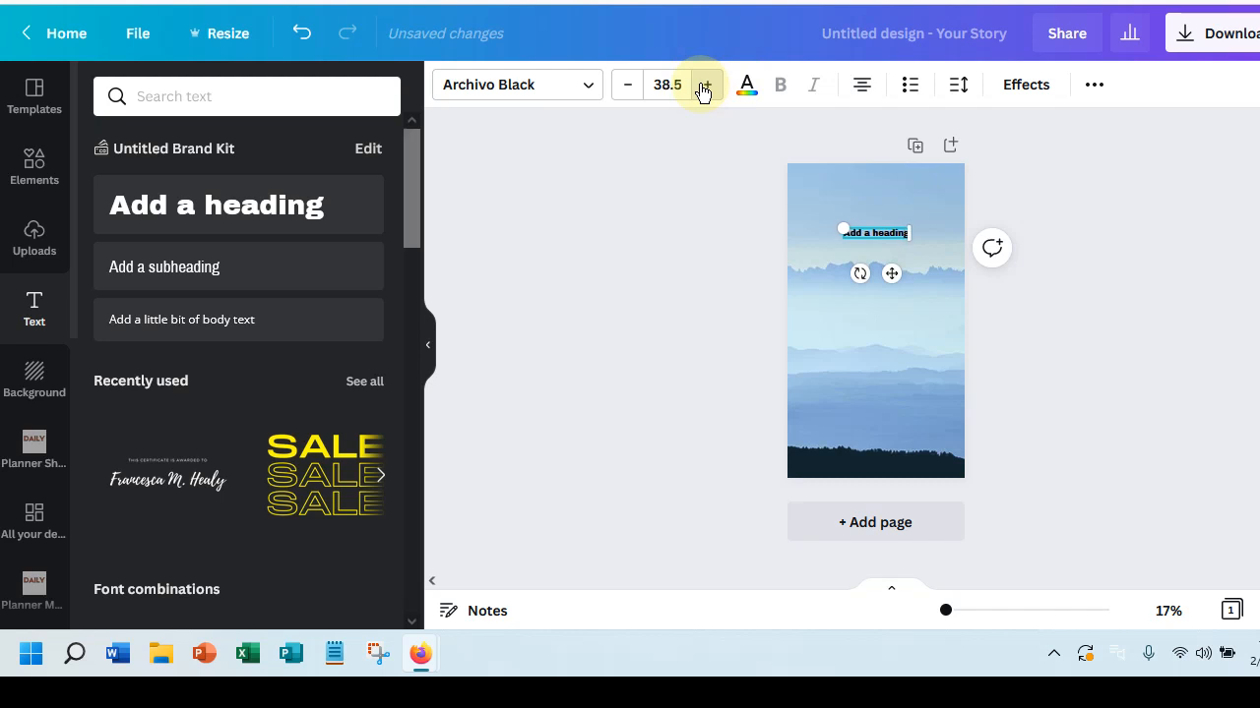
{"action": "left_click", "coordinate": [705, 89]}
{"action": "left_click", "coordinate": [705, 89]}
{"action": "left_click", "coordinate": [705, 88]}
{"action": "left_click", "coordinate": [705, 89]}
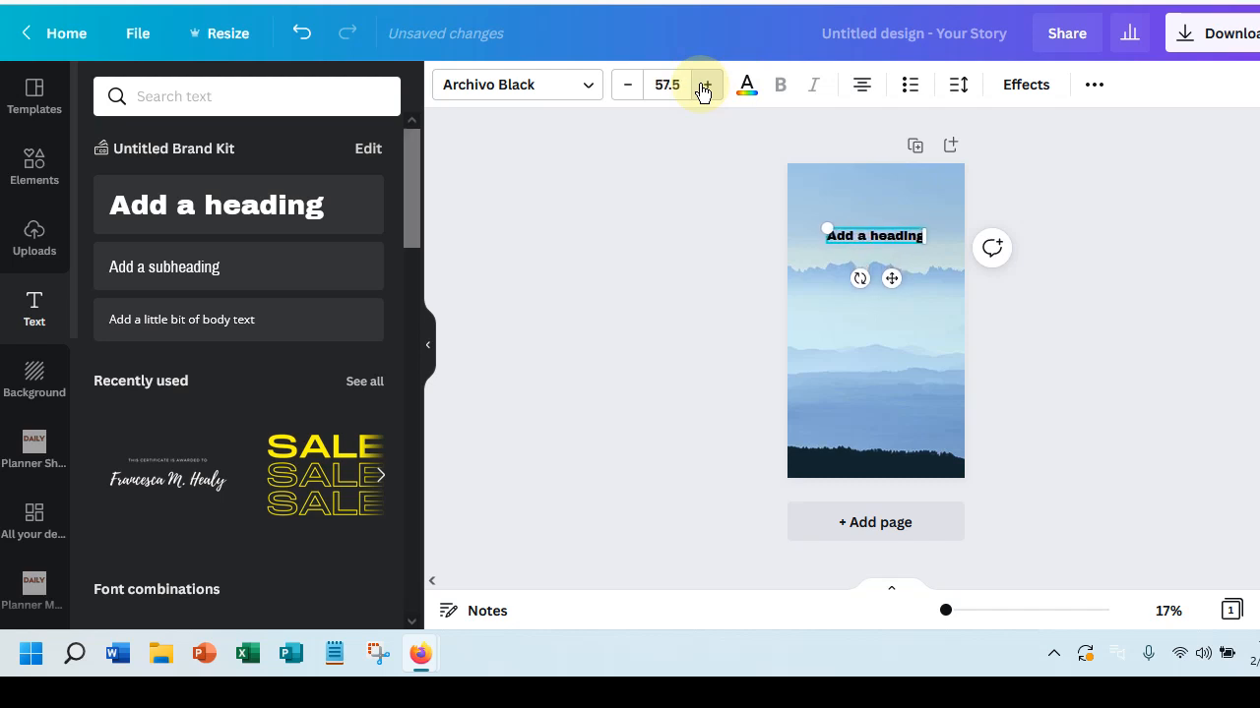
{"action": "left_click", "coordinate": [704, 89]}
{"action": "left_click", "coordinate": [704, 88]}
{"action": "left_click", "coordinate": [705, 89]}
{"action": "left_click", "coordinate": [705, 88]}
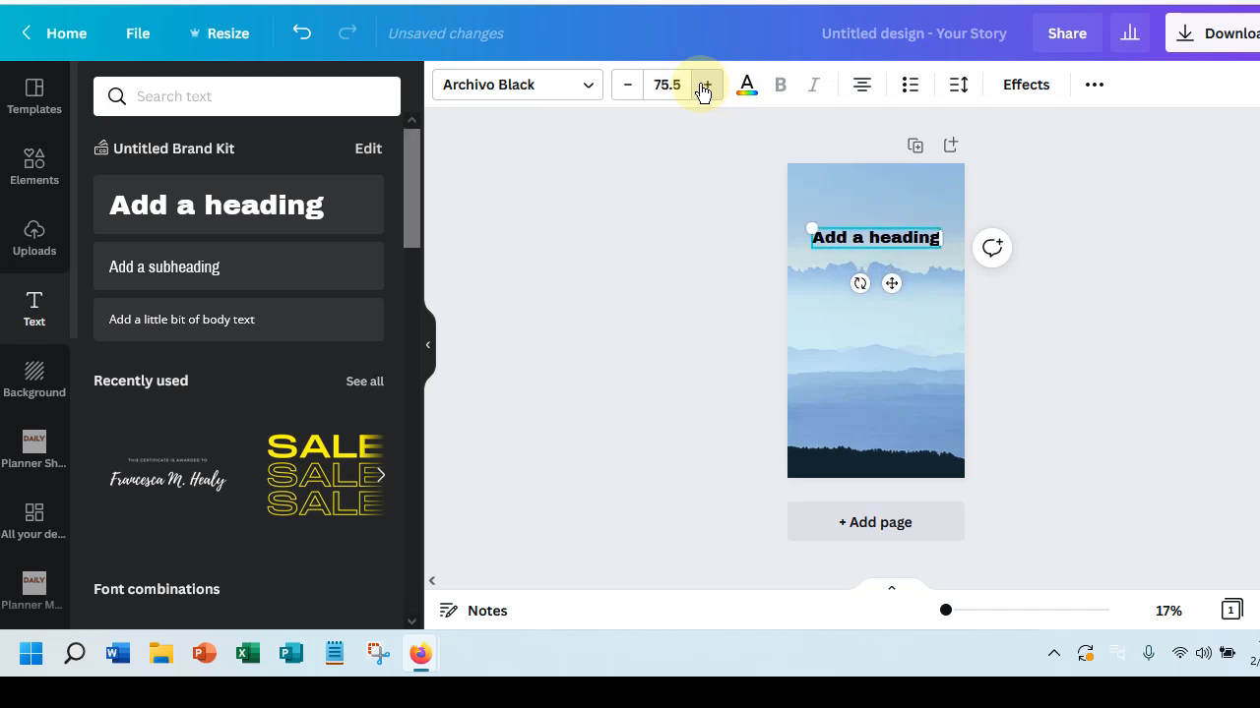
{"action": "left_click", "coordinate": [705, 89]}
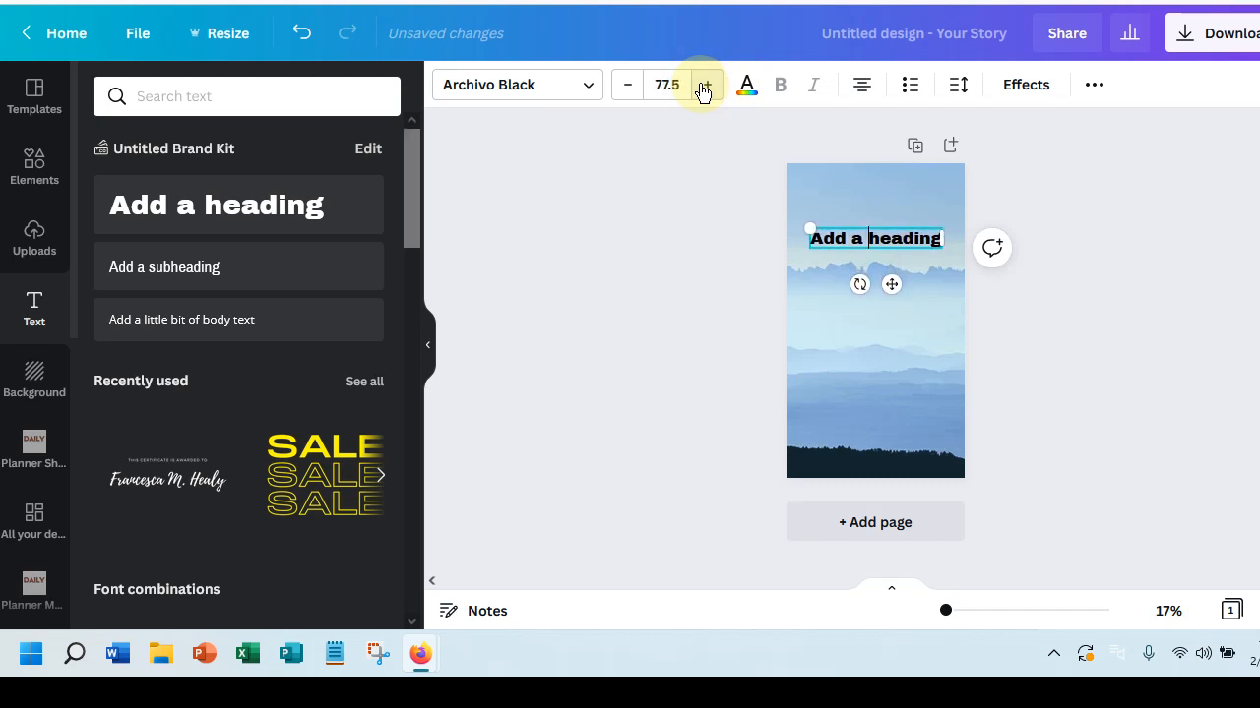
- Change the heading's font to Apricots and enlarge its font size to 104
{"action": "left_click", "coordinate": [513, 87]}
{"action": "left_click", "coordinate": [166, 226]}
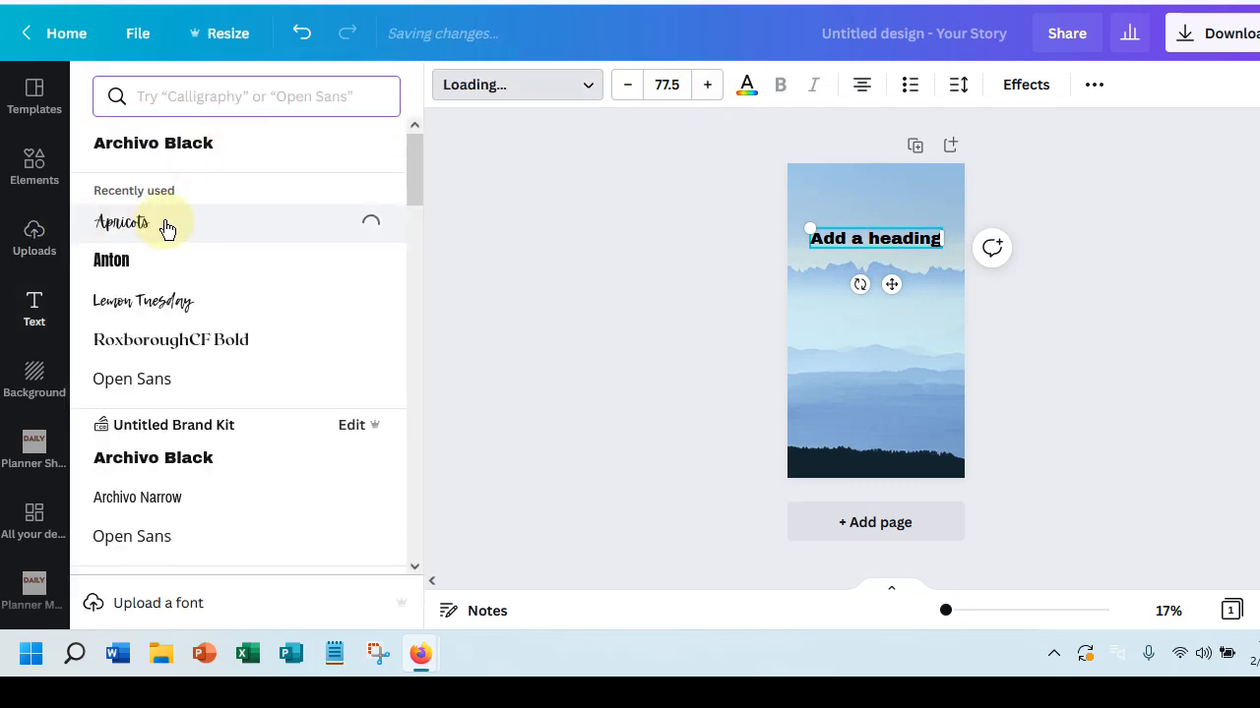
{"action": "left_click", "coordinate": [707, 85]}
{"action": "left_click", "coordinate": [707, 85]}
{"action": "left_click", "coordinate": [707, 84]}
{"action": "left_click", "coordinate": [707, 85]}
{"action": "left_click", "coordinate": [706, 84]}
{"action": "left_click", "coordinate": [707, 84]}
{"action": "left_click", "coordinate": [707, 85]}
{"action": "left_click", "coordinate": [706, 85]}
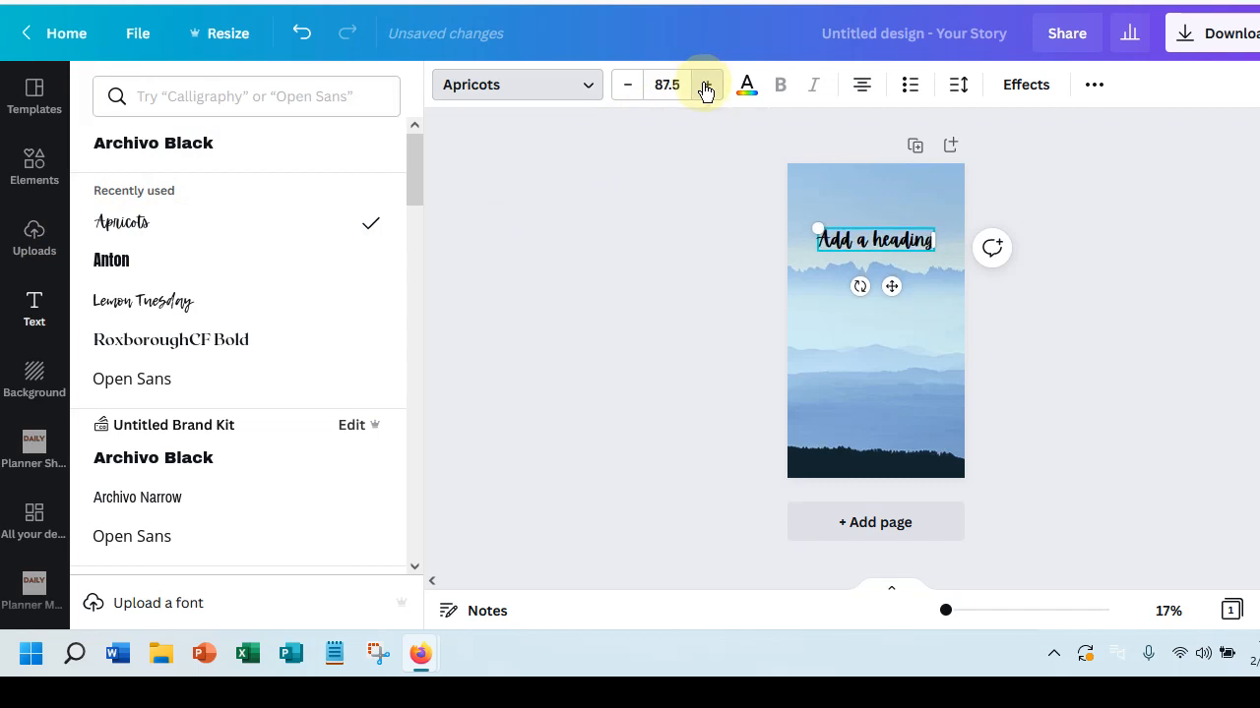
{"action": "left_click", "coordinate": [706, 84]}
{"action": "left_click", "coordinate": [707, 85]}
{"action": "left_click", "coordinate": [706, 85]}
{"action": "left_click", "coordinate": [706, 85]}
{"action": "left_click", "coordinate": [706, 84]}
{"action": "left_click", "coordinate": [706, 85]}
{"action": "left_click", "coordinate": [707, 84]}
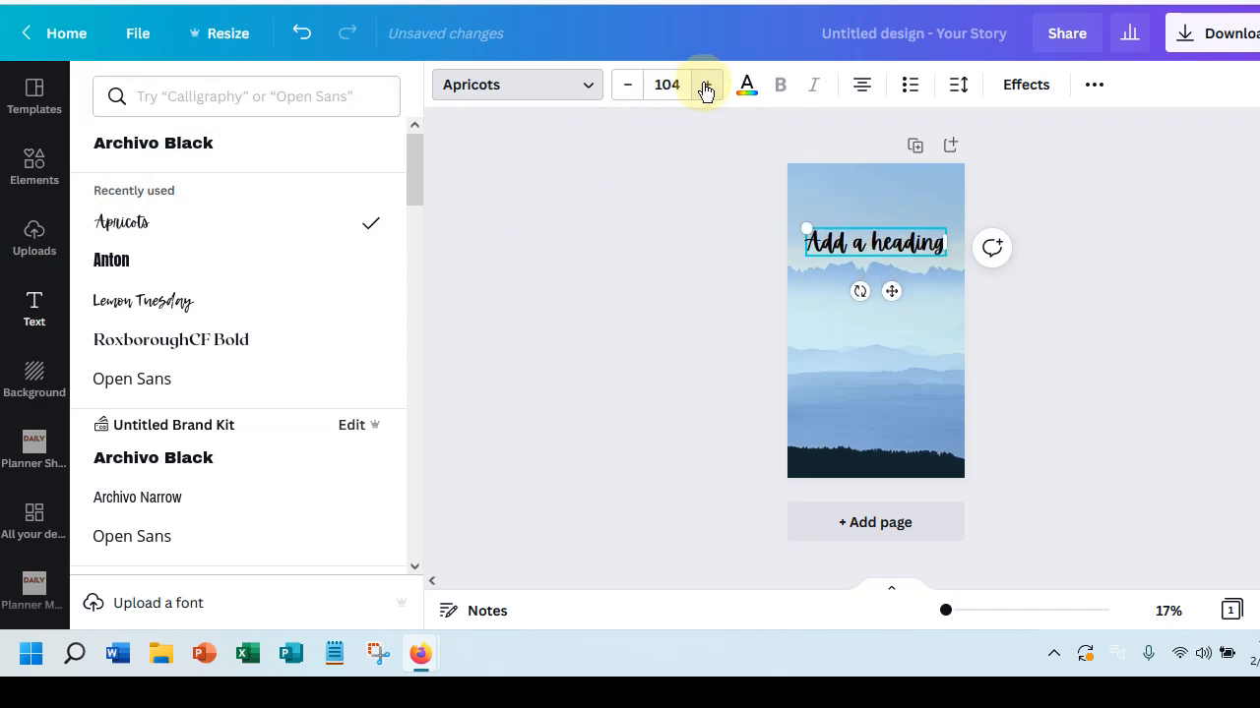
- Replace the placeholder heading text with "The Sky is the Limit"
{"action": "triple_click", "coordinate": [841, 256]}
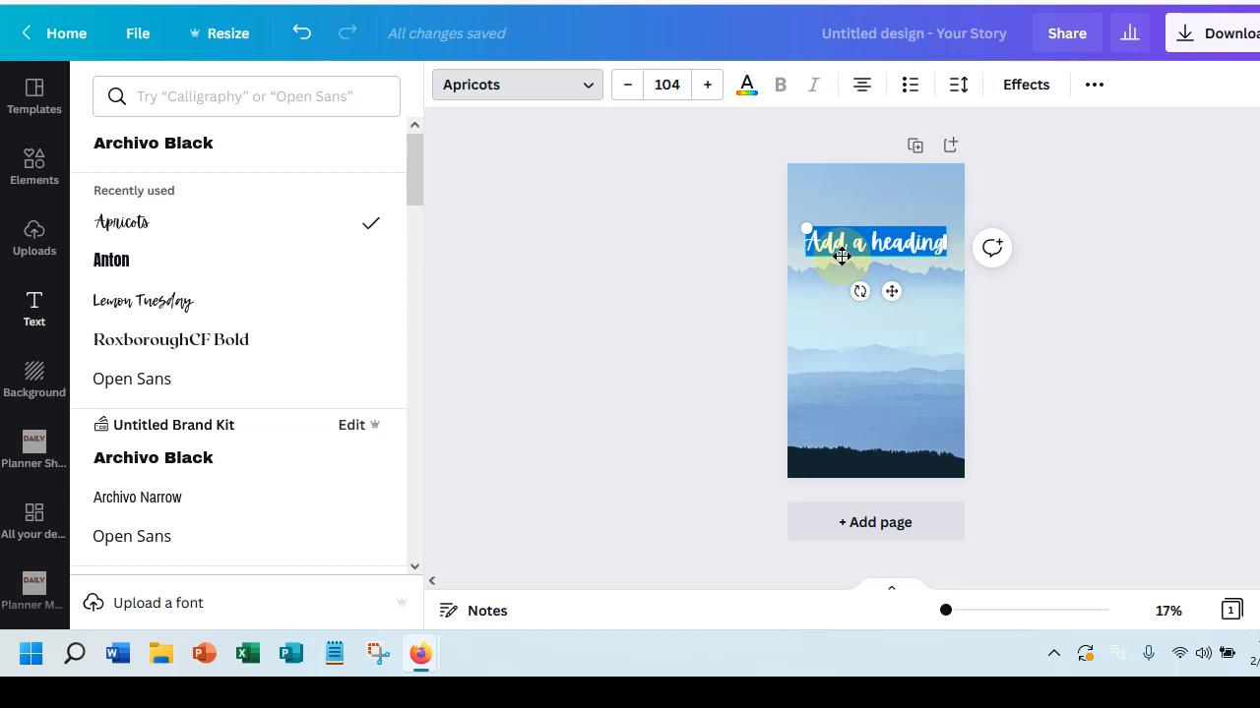
{"action": "type", "text": "The Sk"}
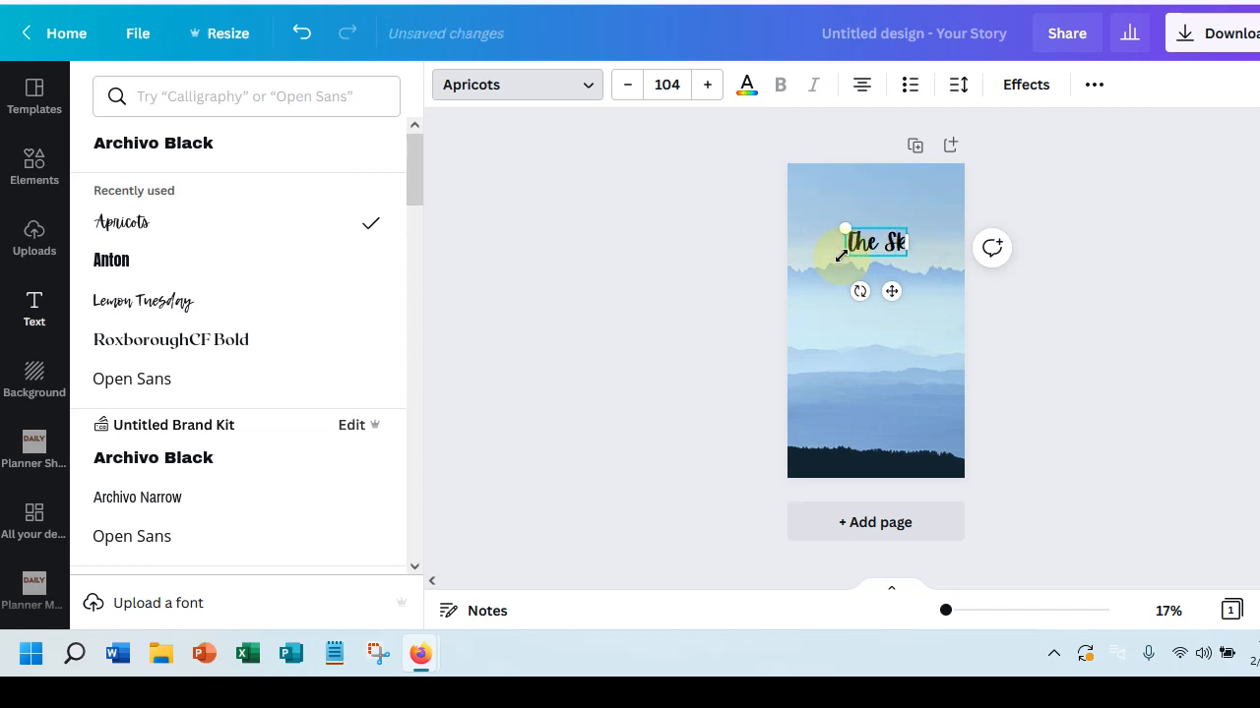
{"action": "type", "text": "y is the Limit"}
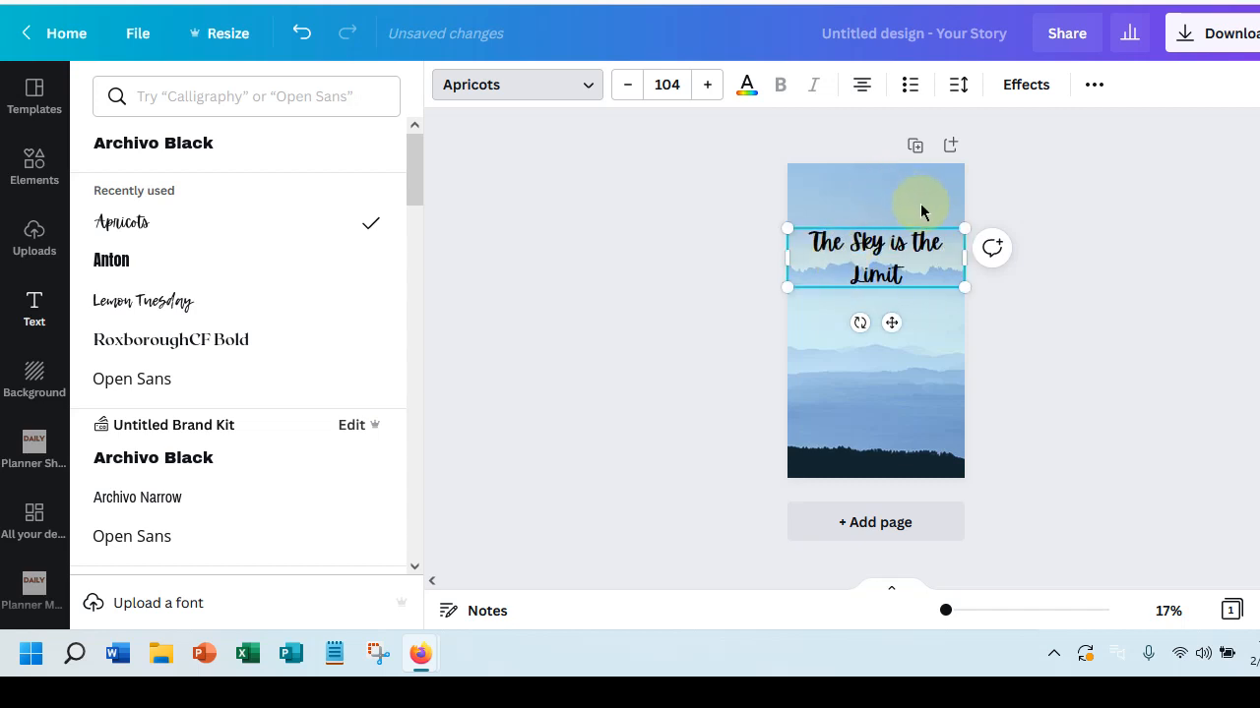
- Narrow the heading's text box to fit its two lines and center it horizontally, just above the mountain ridge
{"action": "left_click_drag", "start_coordinate": [968, 261], "coordinate": [931, 264]}
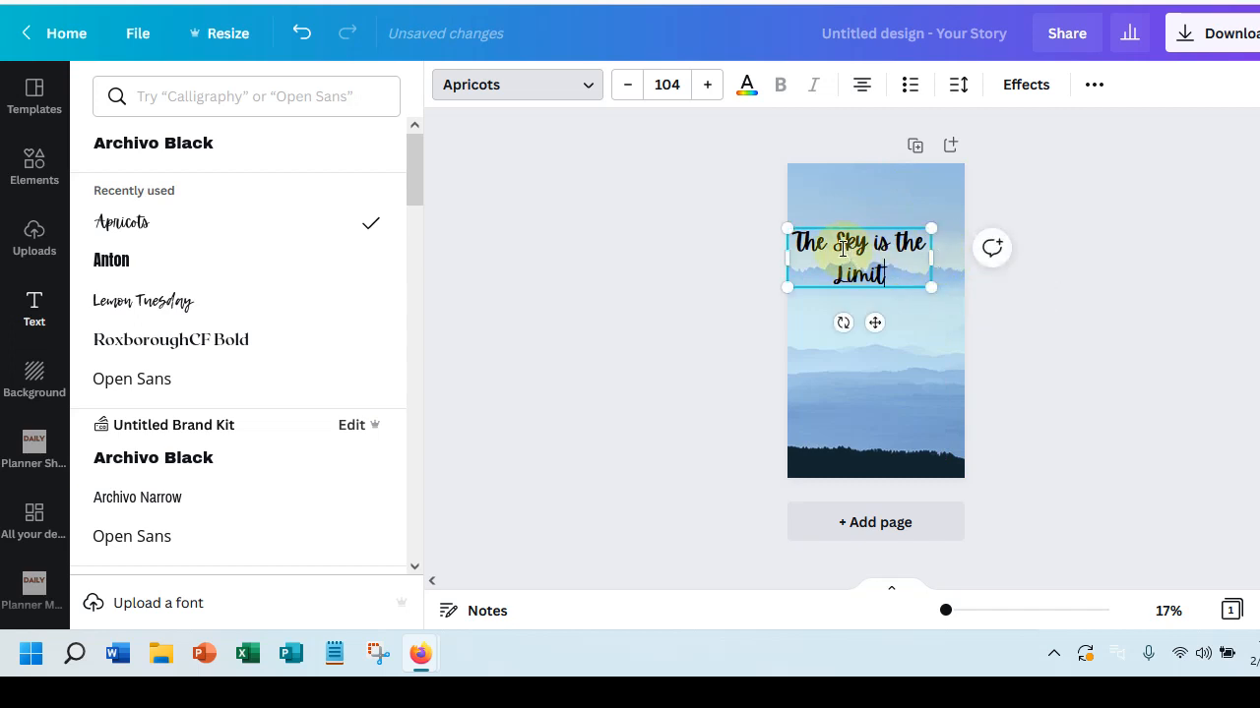
{"action": "left_click_drag", "start_coordinate": [822, 291], "coordinate": [842, 291]}
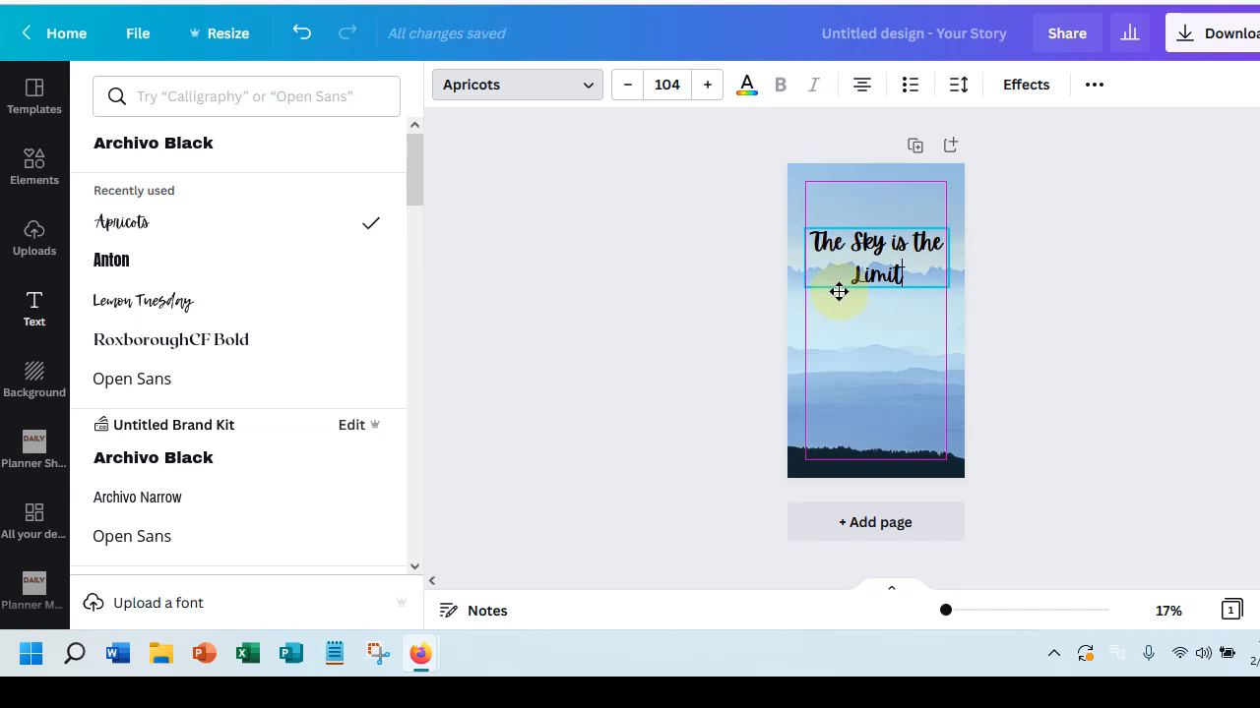
{"action": "left_click_drag", "start_coordinate": [838, 291], "coordinate": [838, 289]}
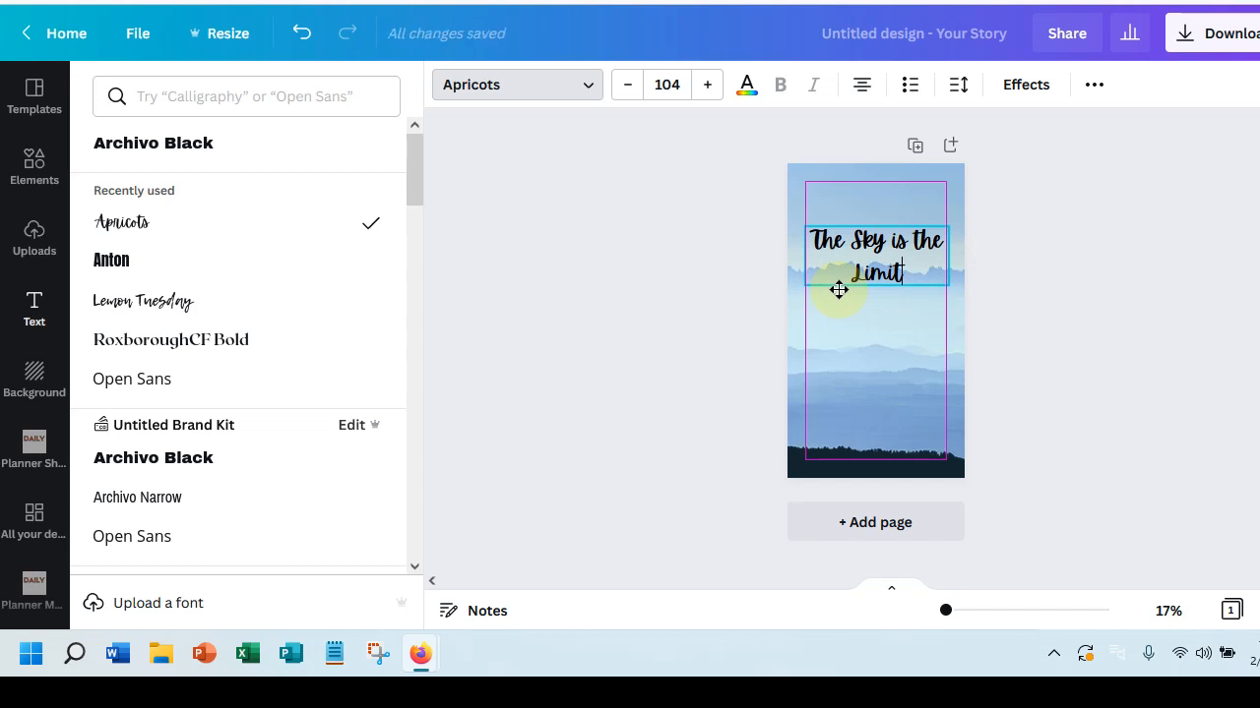
{"action": "left_click_drag", "start_coordinate": [838, 289], "coordinate": [838, 289]}
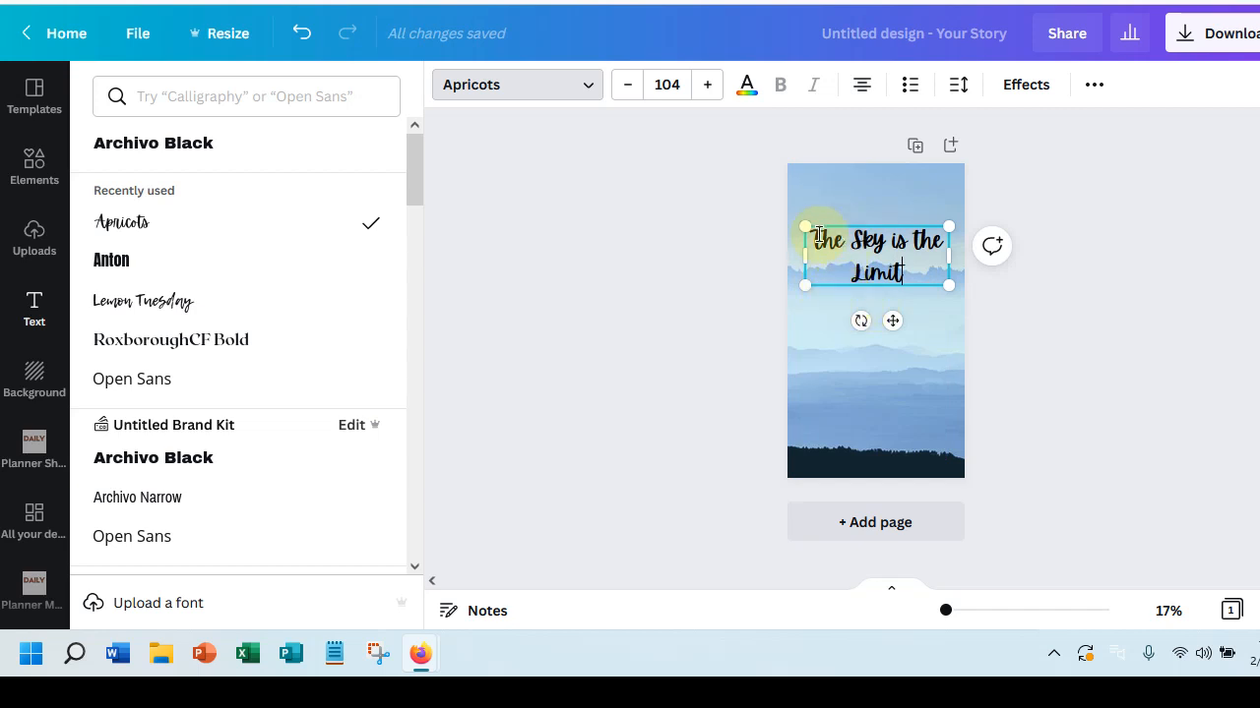
- Enlarge the font size of the whole "The Sky is the Limit" heading to 118
{"action": "left_click_drag", "start_coordinate": [816, 237], "coordinate": [906, 275]}
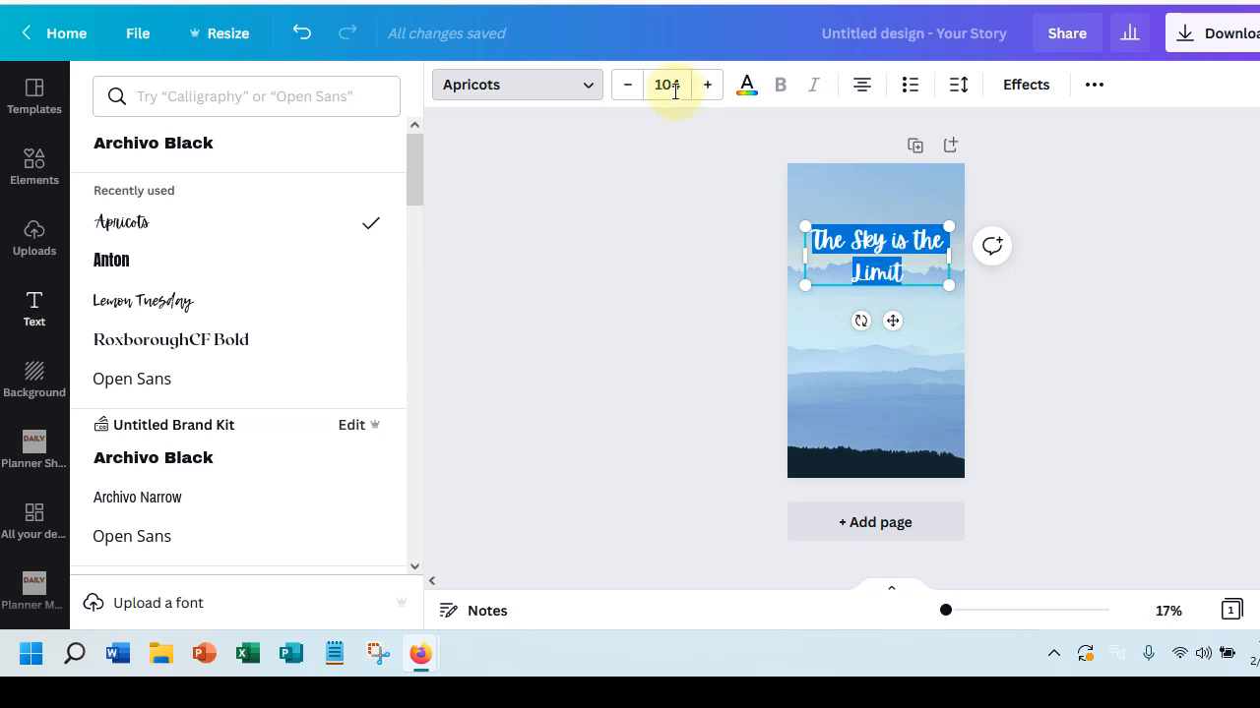
{"action": "left_click", "coordinate": [708, 86]}
{"action": "left_click", "coordinate": [707, 86]}
{"action": "left_click", "coordinate": [708, 86]}
{"action": "left_click", "coordinate": [707, 88]}
{"action": "left_click", "coordinate": [706, 88]}
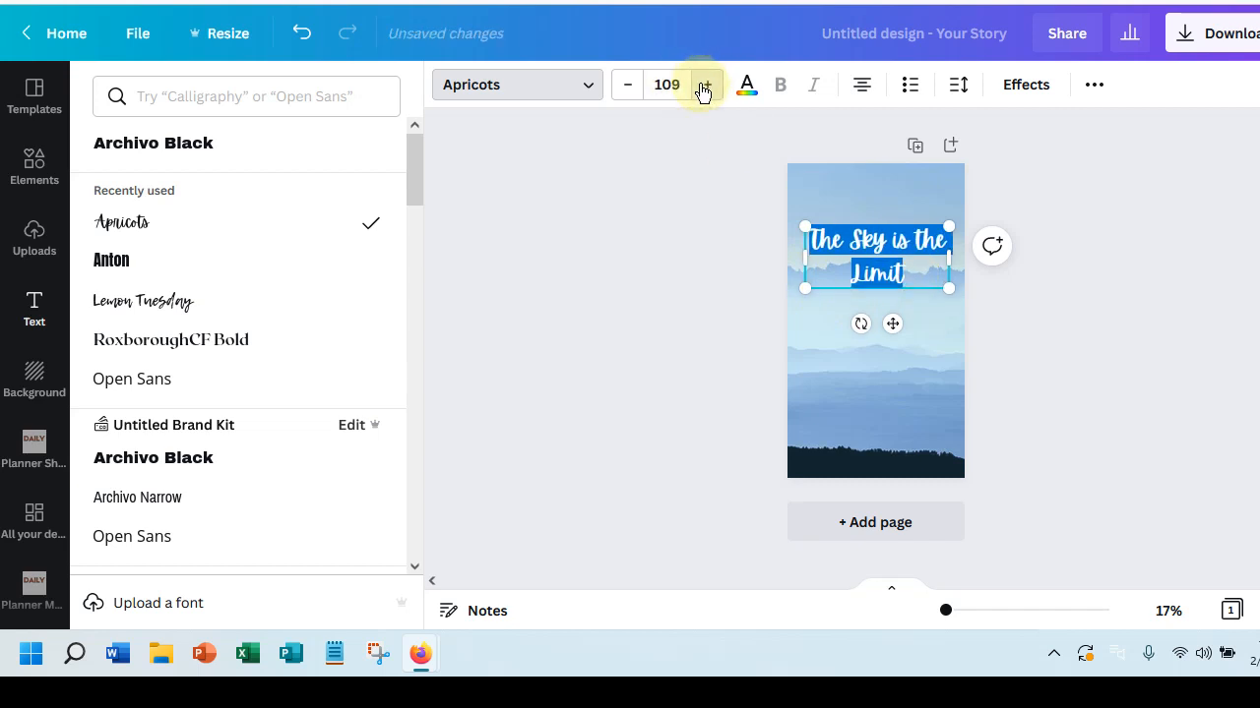
{"action": "left_click", "coordinate": [705, 88]}
{"action": "left_click", "coordinate": [704, 90]}
{"action": "left_click", "coordinate": [703, 91]}
{"action": "left_click", "coordinate": [702, 91]}
{"action": "left_click", "coordinate": [703, 91]}
{"action": "left_click", "coordinate": [702, 91]}
{"action": "left_click", "coordinate": [703, 91]}
{"action": "left_click", "coordinate": [703, 90]}
{"action": "left_click", "coordinate": [703, 91]}
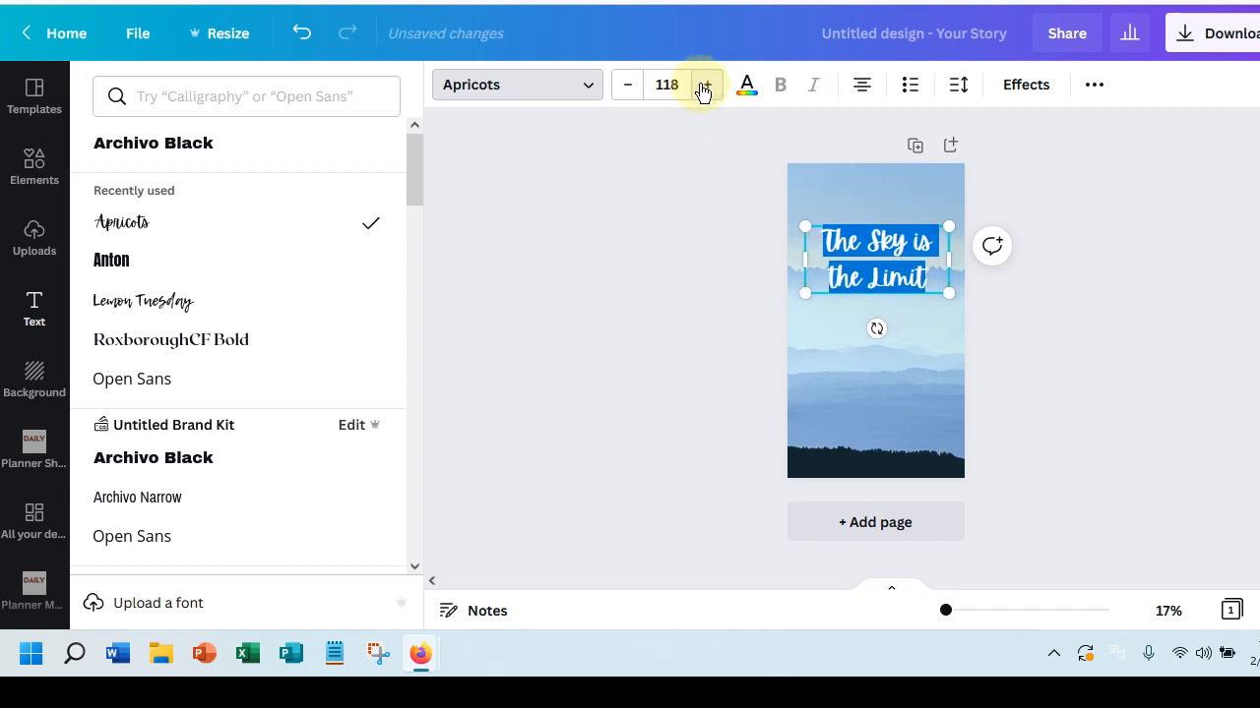
{"action": "left_click", "coordinate": [703, 329]}
{"action": "left_click", "coordinate": [701, 328]}
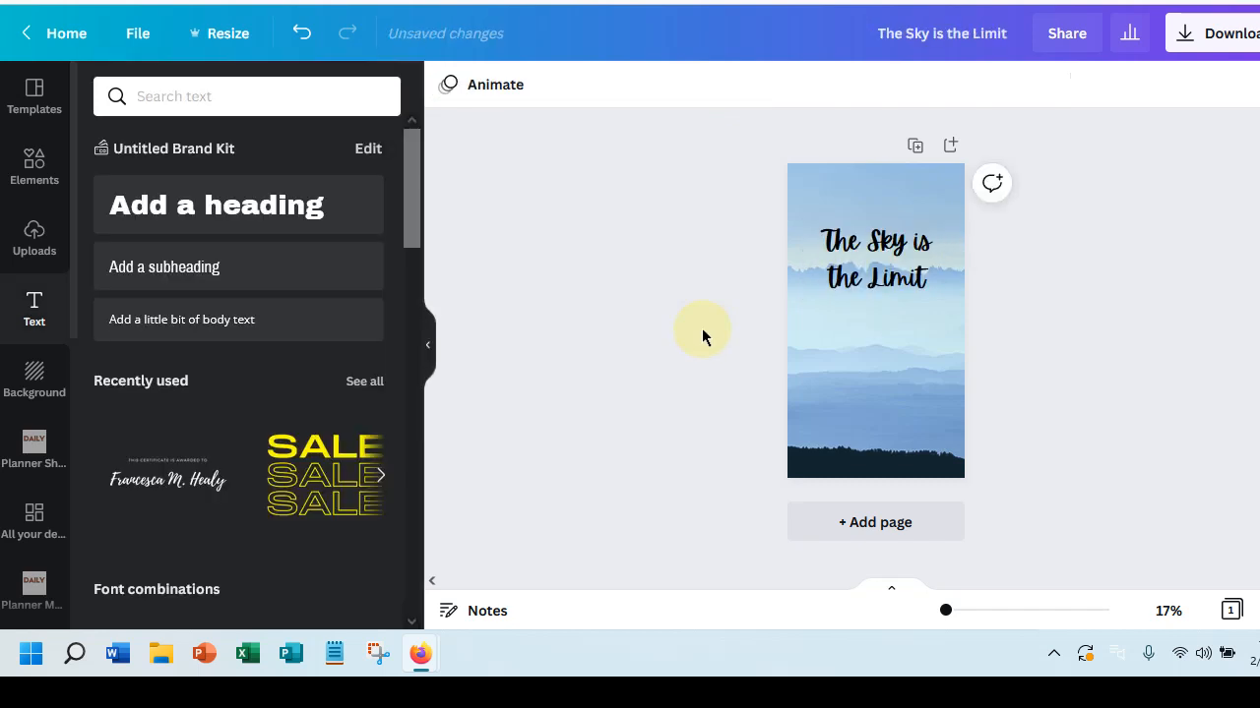
- Change the heading's text color to the light gray from the In a Word palette
{"action": "left_click", "coordinate": [820, 250]}
{"action": "left_click_drag", "start_coordinate": [825, 242], "coordinate": [942, 285]}
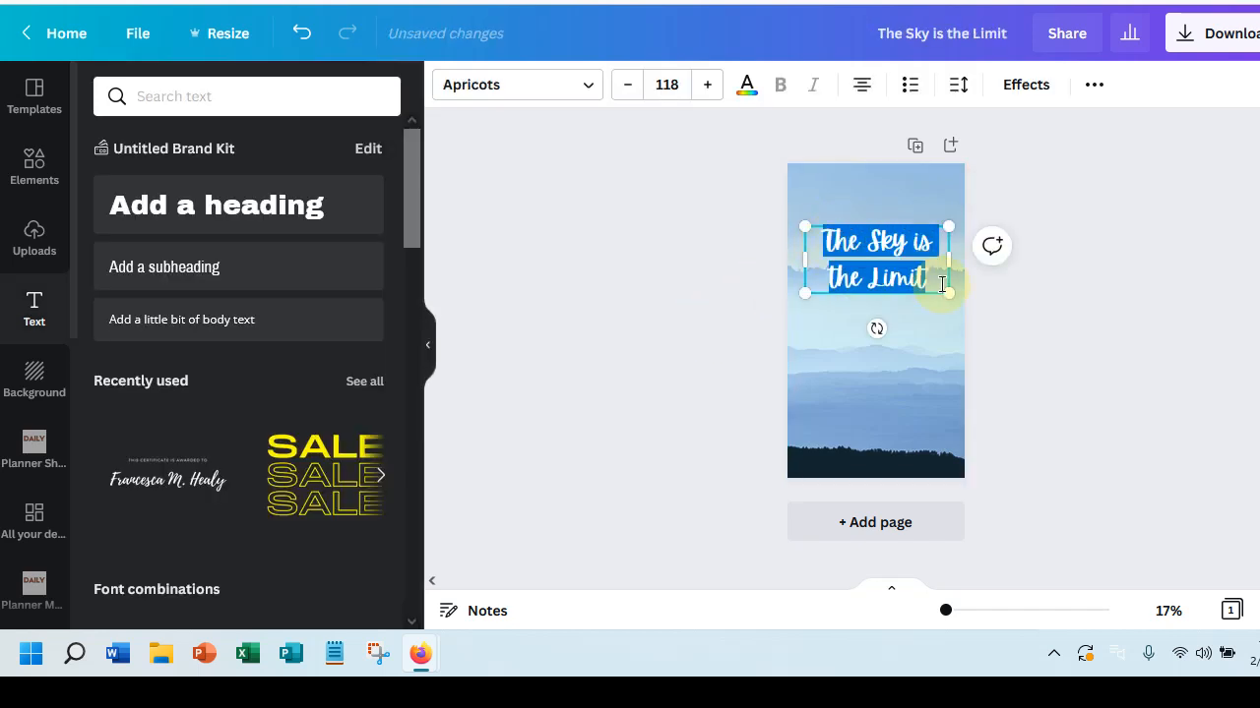
{"action": "left_click", "coordinate": [746, 84]}
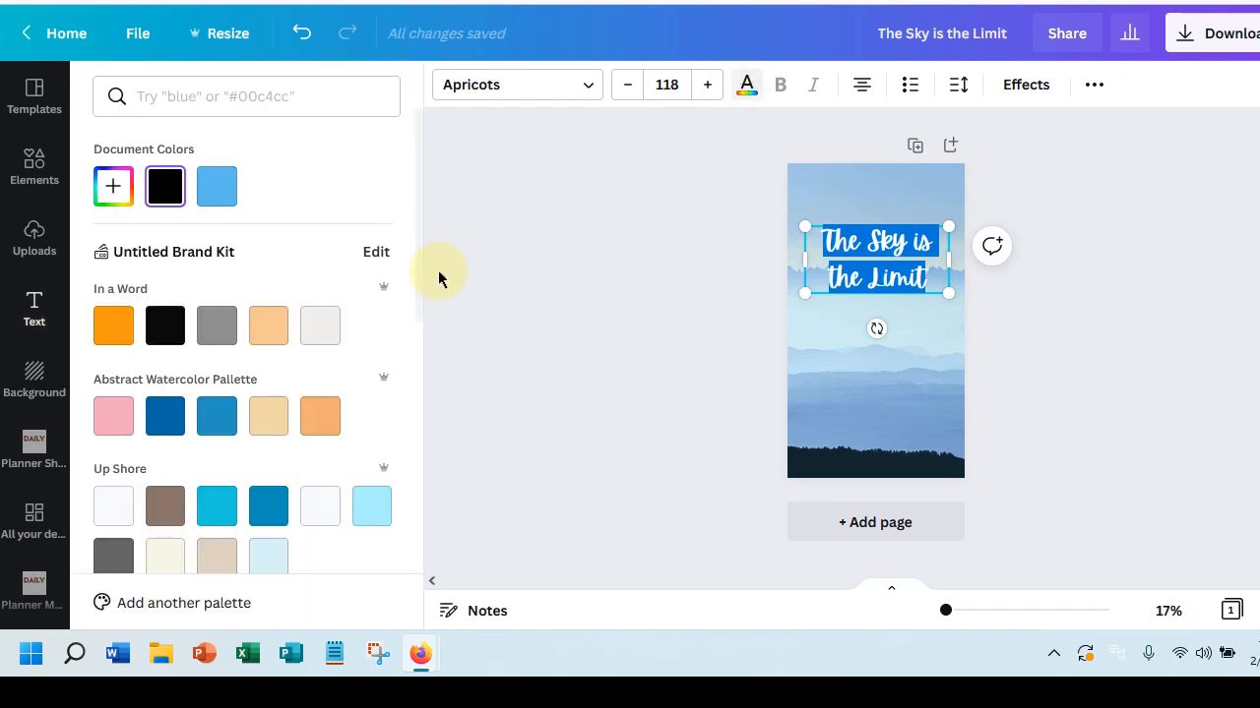
{"action": "left_click", "coordinate": [331, 339]}
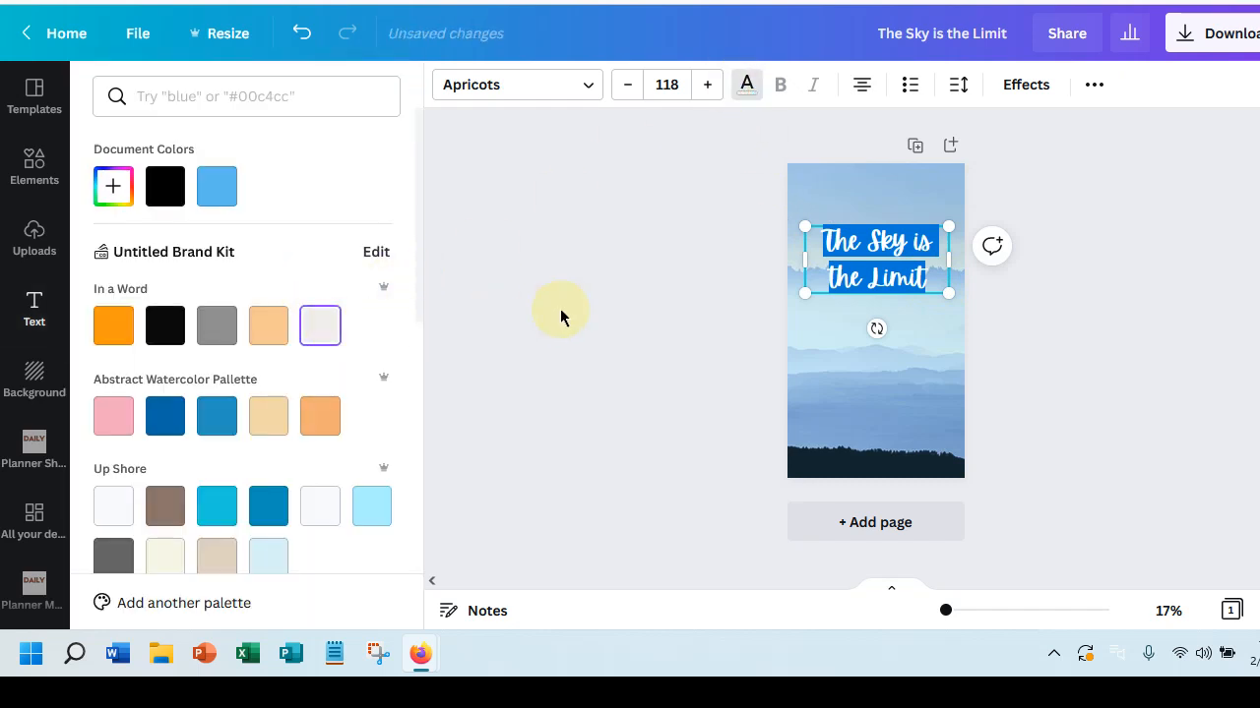
{"action": "left_click", "coordinate": [664, 300]}
- Move the heading up into the sky so both lines sit above the mountain ridge
{"action": "left_click", "coordinate": [917, 391]}
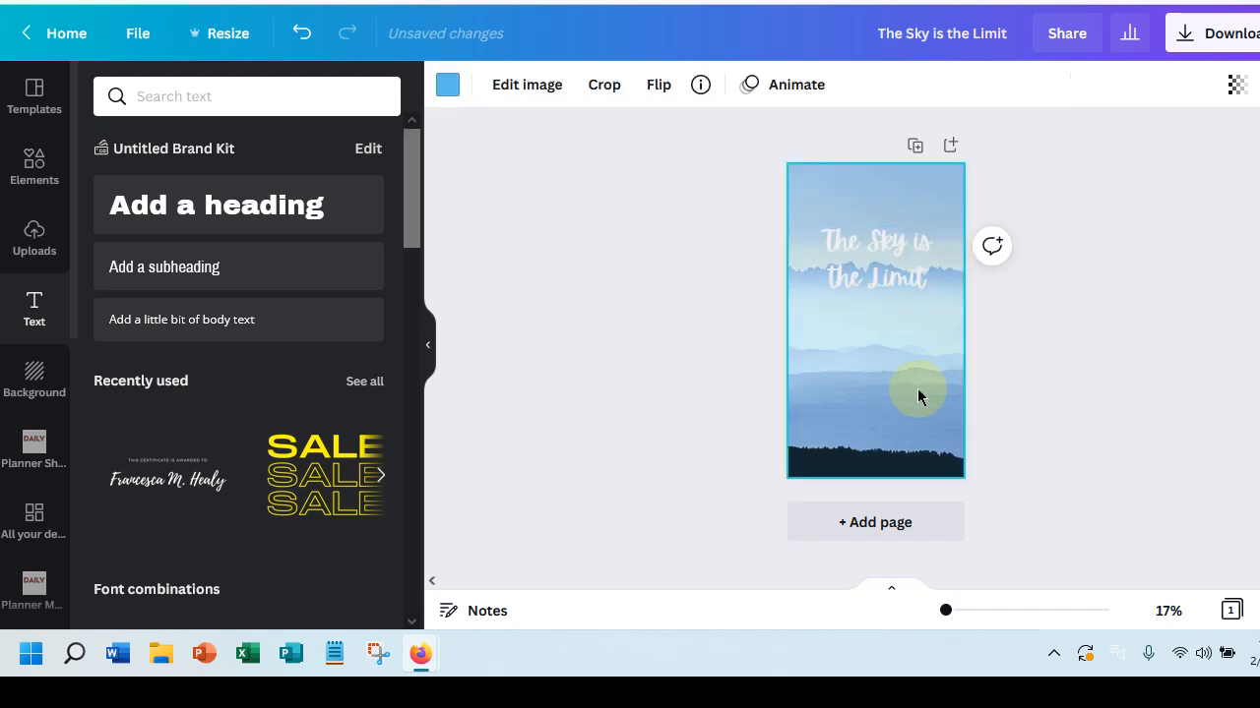
{"action": "left_click", "coordinate": [889, 279]}
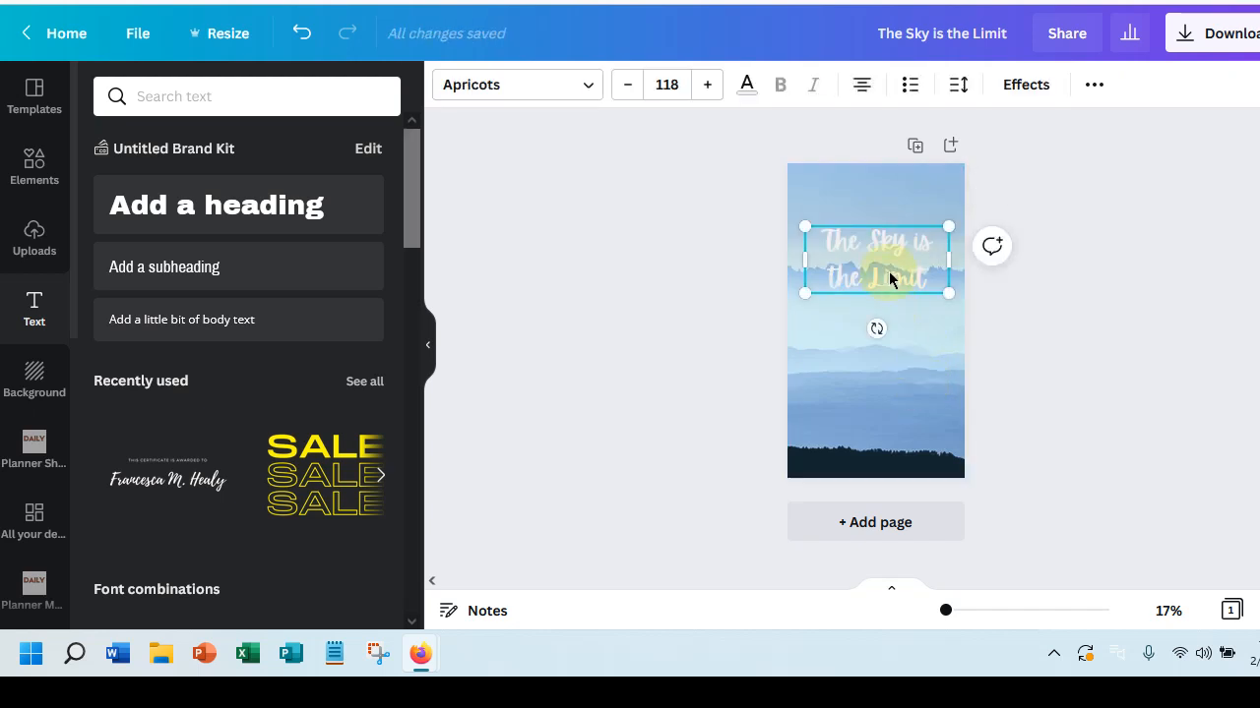
{"action": "left_click_drag", "start_coordinate": [890, 279], "coordinate": [885, 249]}
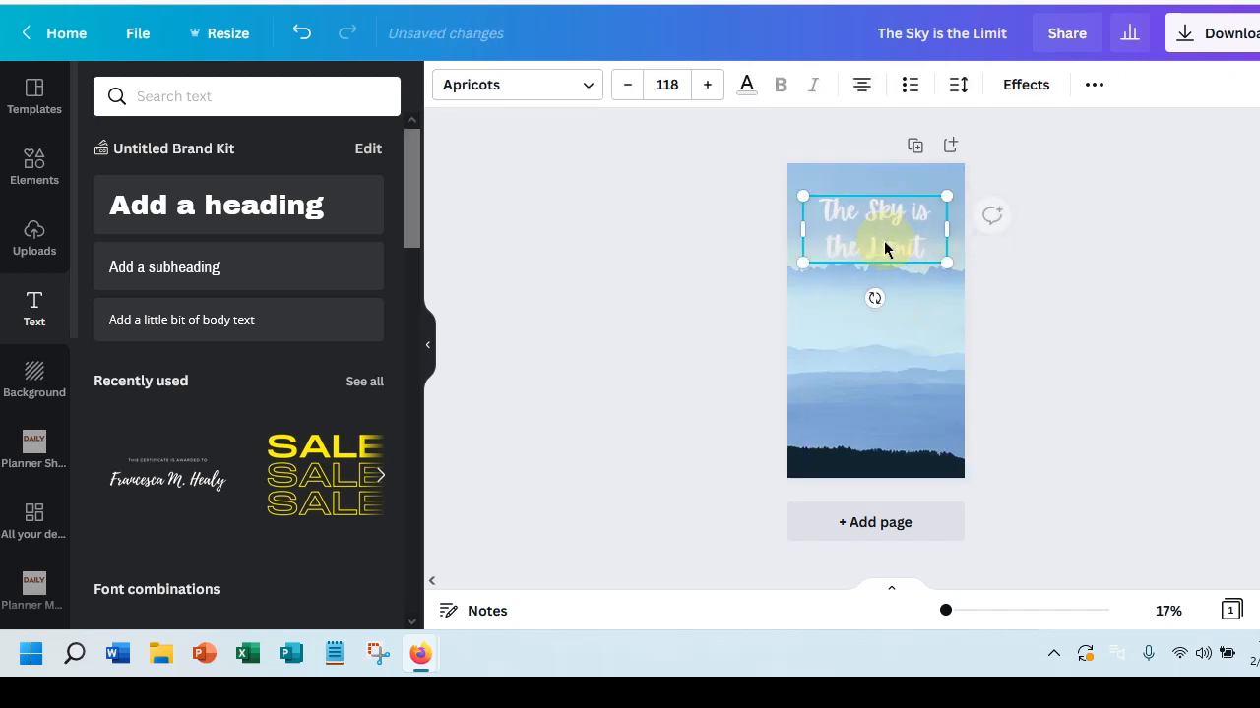
- Look through the text color palettes for the heading, from the brand kit down to the default colors
{"action": "left_click", "coordinate": [748, 93]}
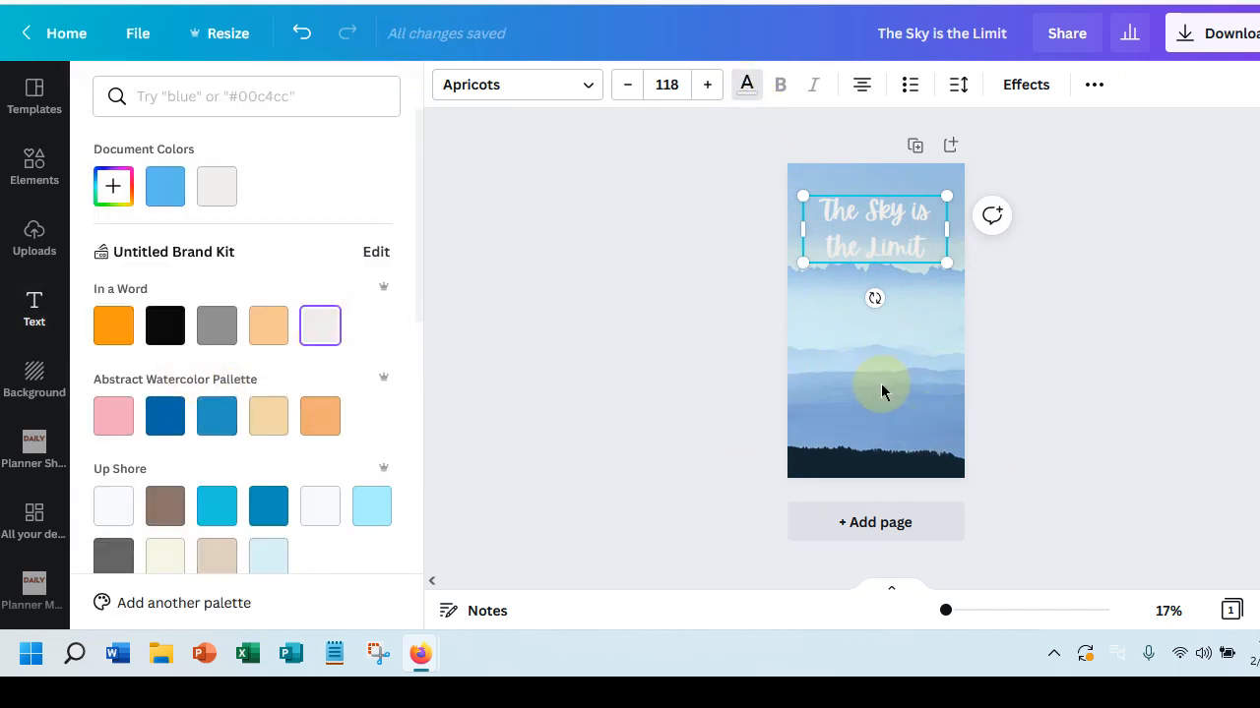
{"action": "scroll", "coordinate": [264, 342], "scroll_direction": "down", "scroll_amount": 2}
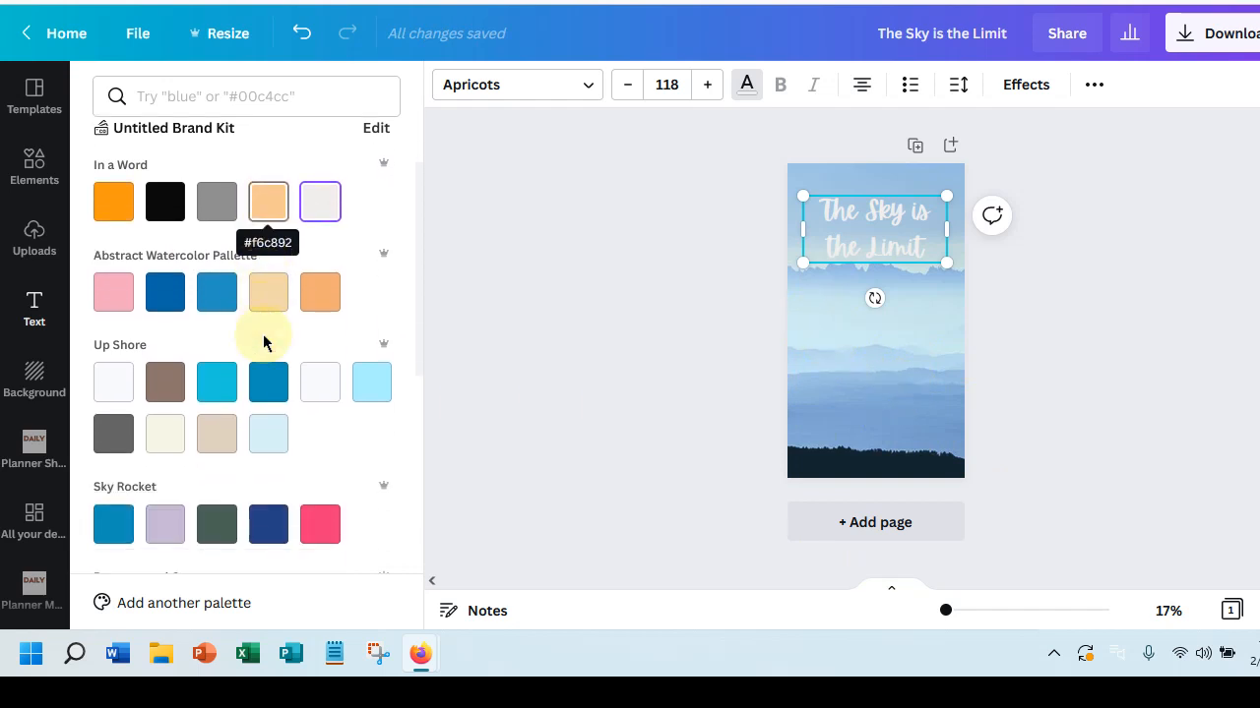
{"action": "scroll", "coordinate": [264, 343], "scroll_direction": "down", "scroll_amount": 6}
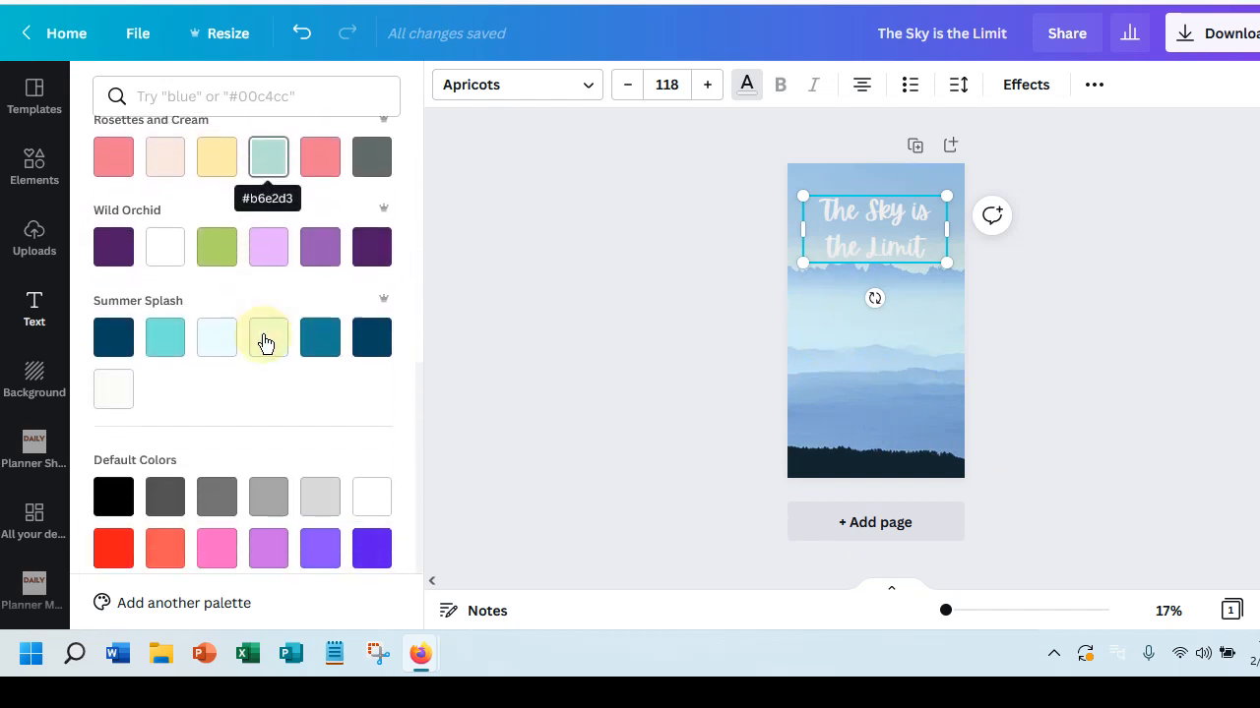
{"action": "scroll", "coordinate": [264, 342], "scroll_direction": "down", "scroll_amount": 2}
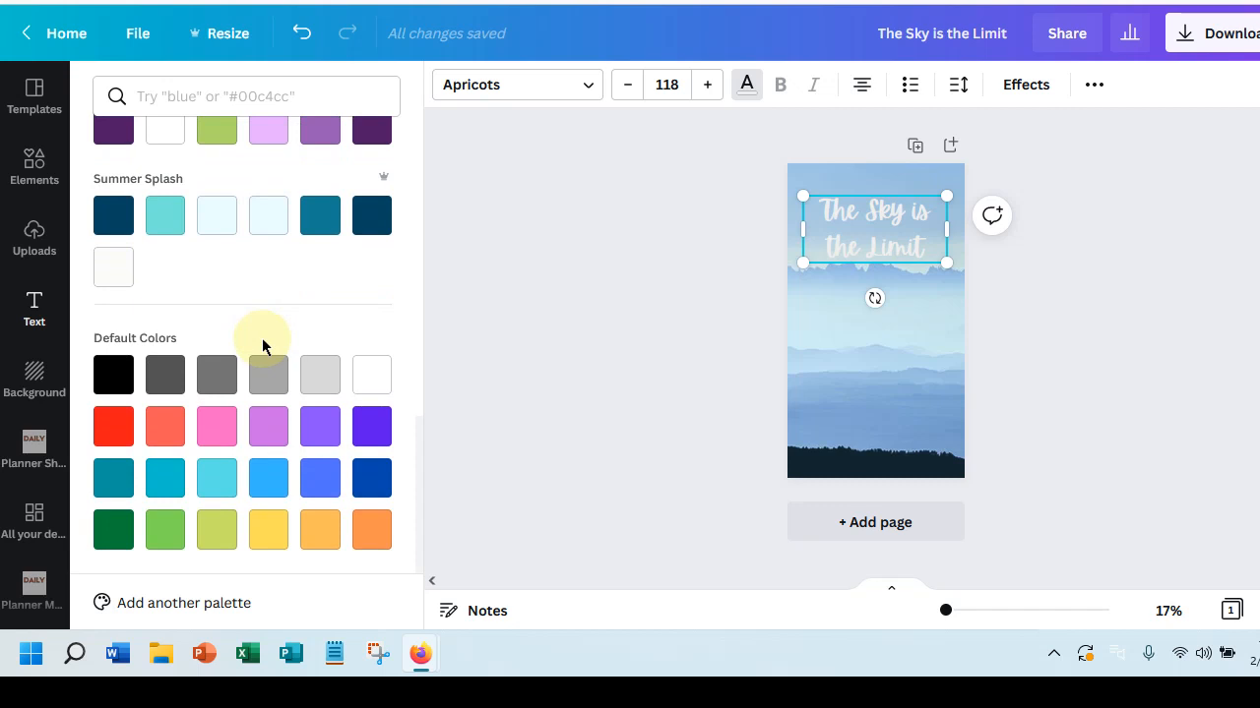
{"action": "scroll", "coordinate": [262, 337], "scroll_direction": "up", "scroll_amount": 7}
{"action": "scroll", "coordinate": [262, 337], "scroll_direction": "up", "scroll_amount": 5}
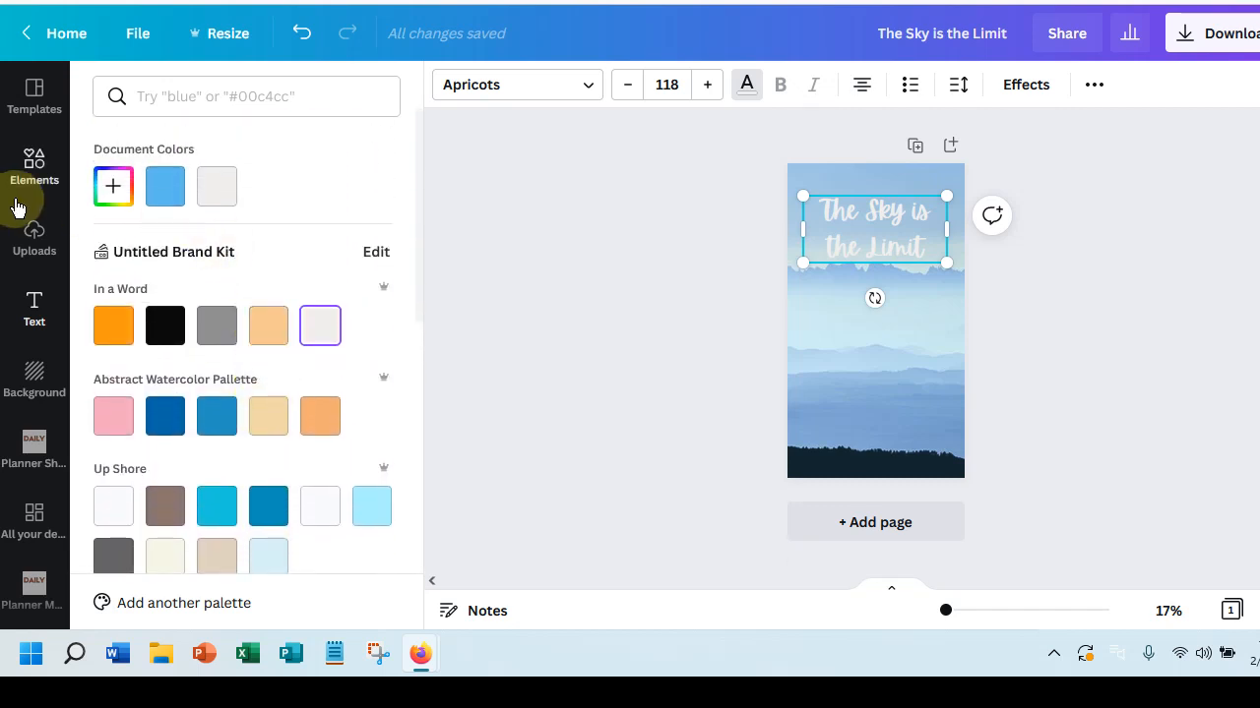
{"action": "left_click", "coordinate": [864, 440]}
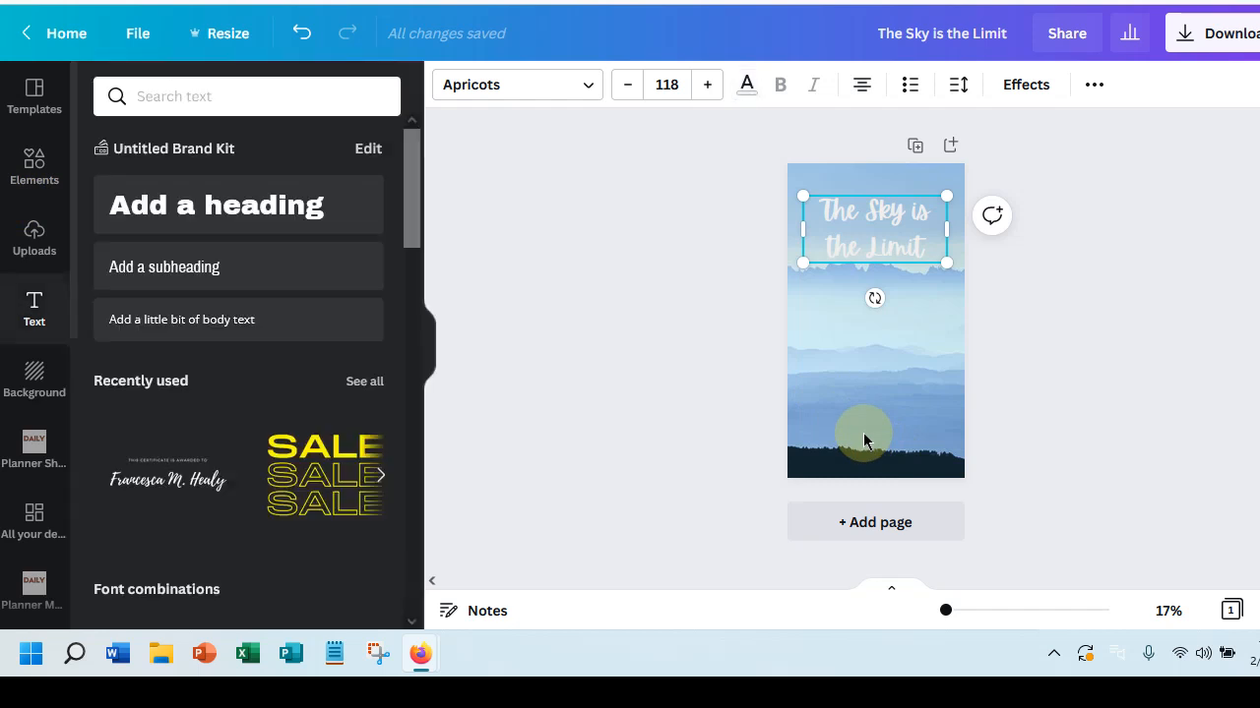
- Replace the mountain background with the plain light gray document color
{"action": "left_click", "coordinate": [33, 374]}
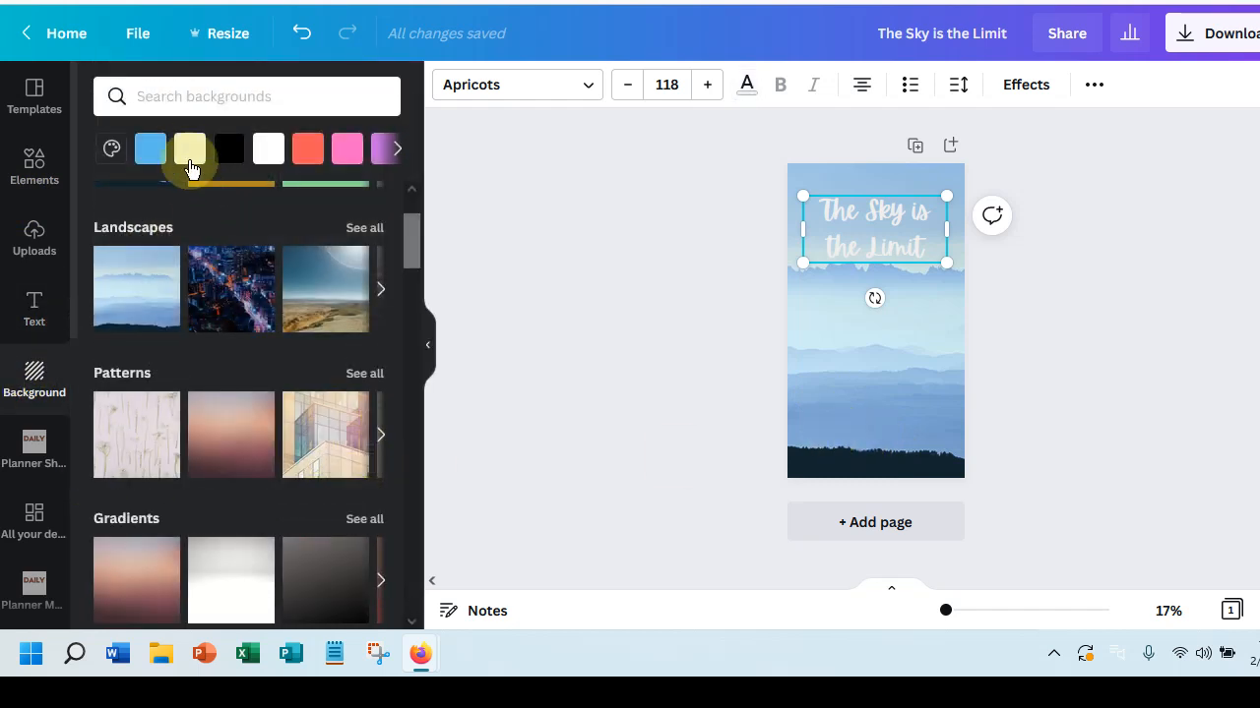
{"action": "left_click", "coordinate": [188, 147]}
- Search the elements for "sky" photos and set the plain bright-blue gradient sky photo as the page background
{"action": "left_click", "coordinate": [33, 170]}
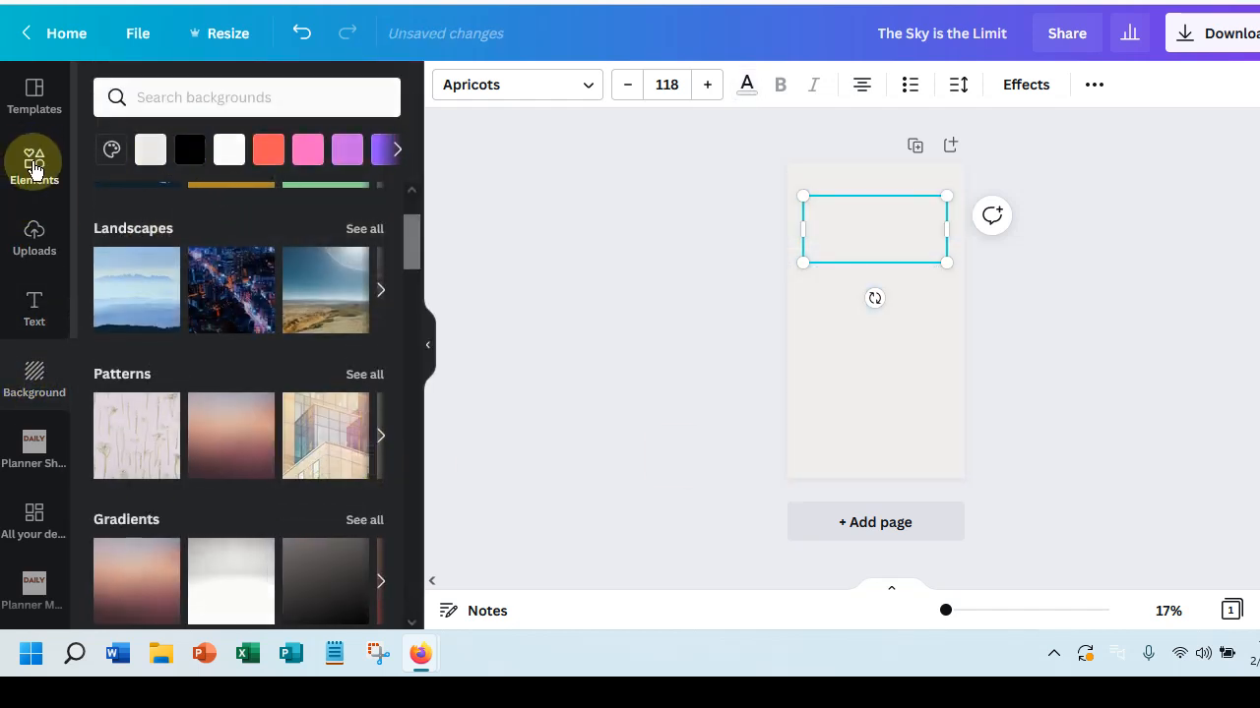
{"action": "left_click", "coordinate": [200, 96]}
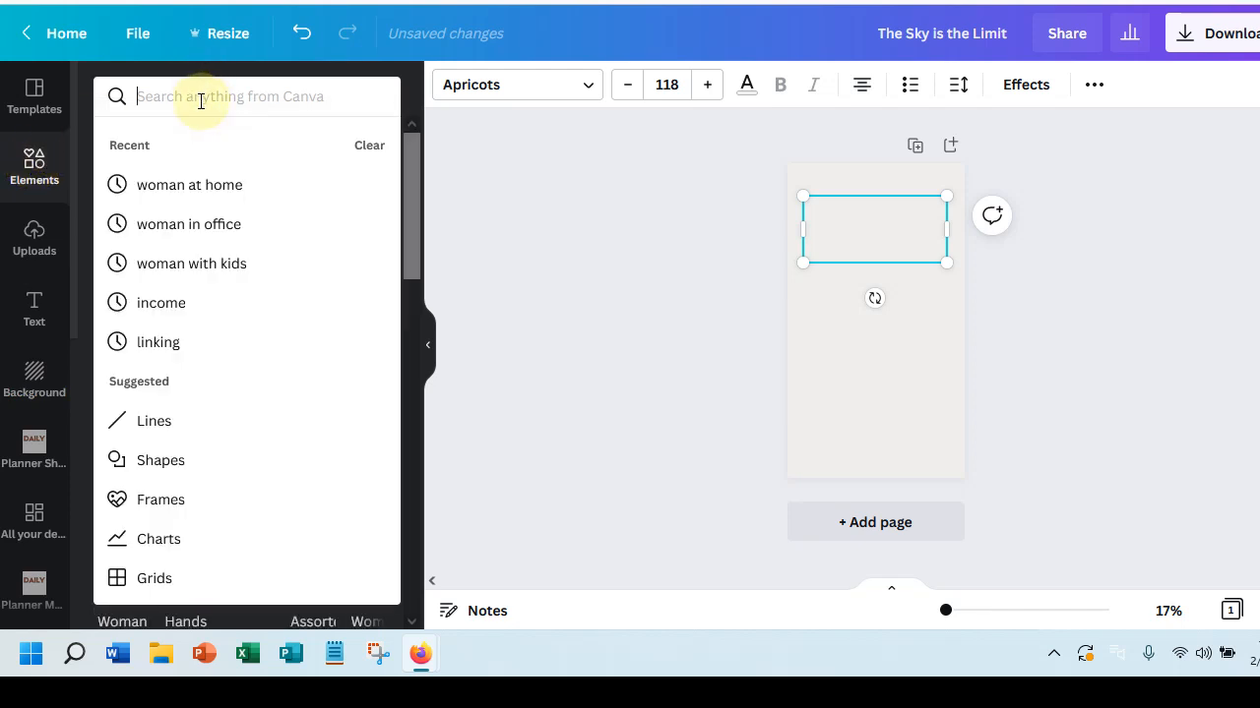
{"action": "type", "text": "sky"}
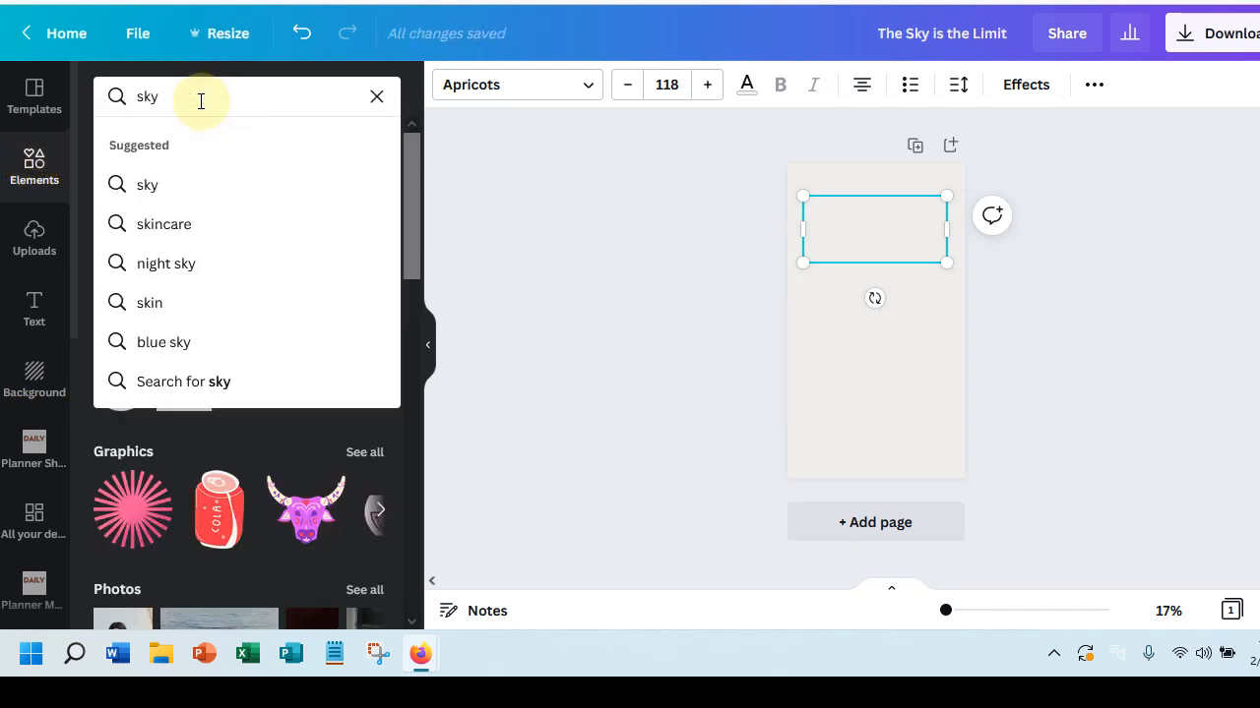
{"action": "key", "text": "Return"}
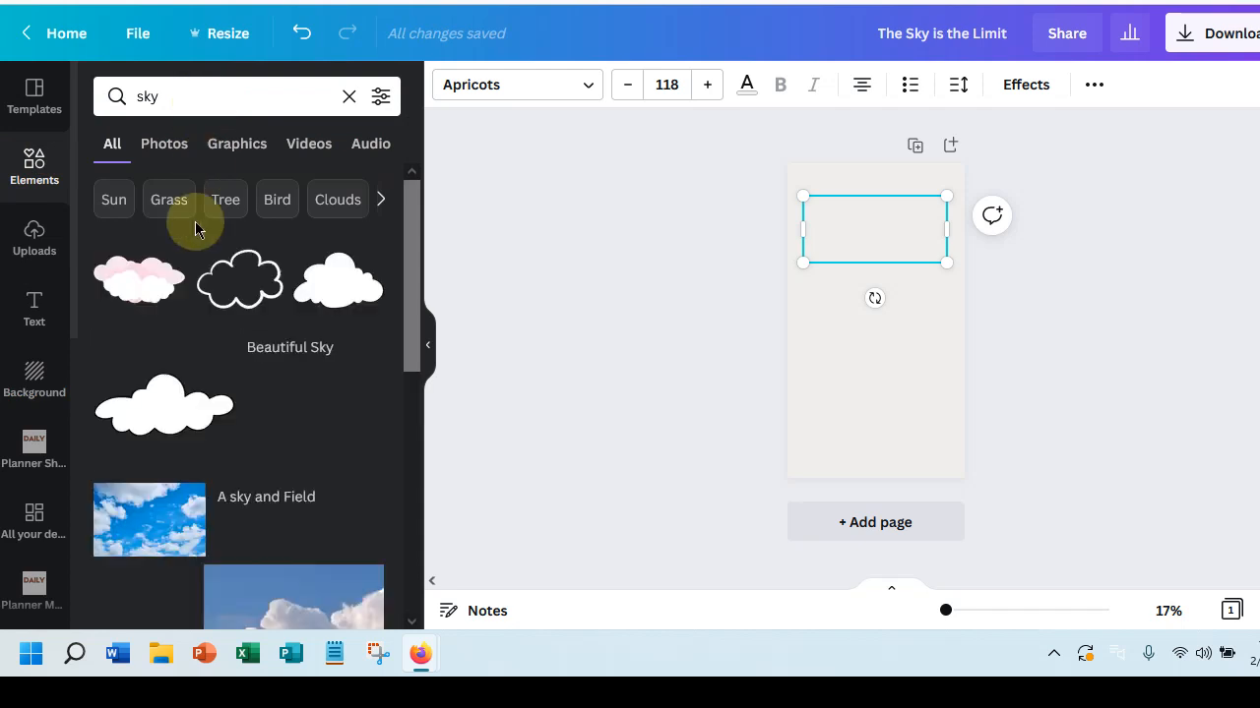
{"action": "scroll", "coordinate": [285, 315], "scroll_direction": "down", "scroll_amount": 3}
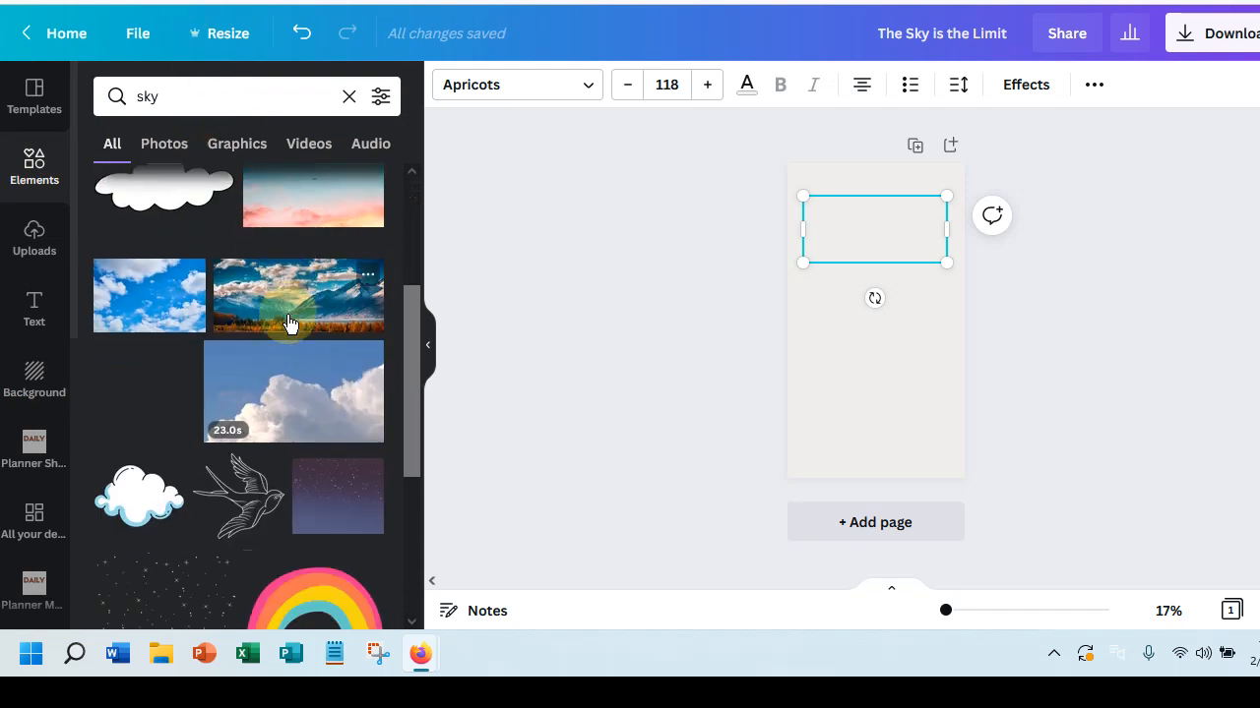
{"action": "left_click", "coordinate": [164, 145]}
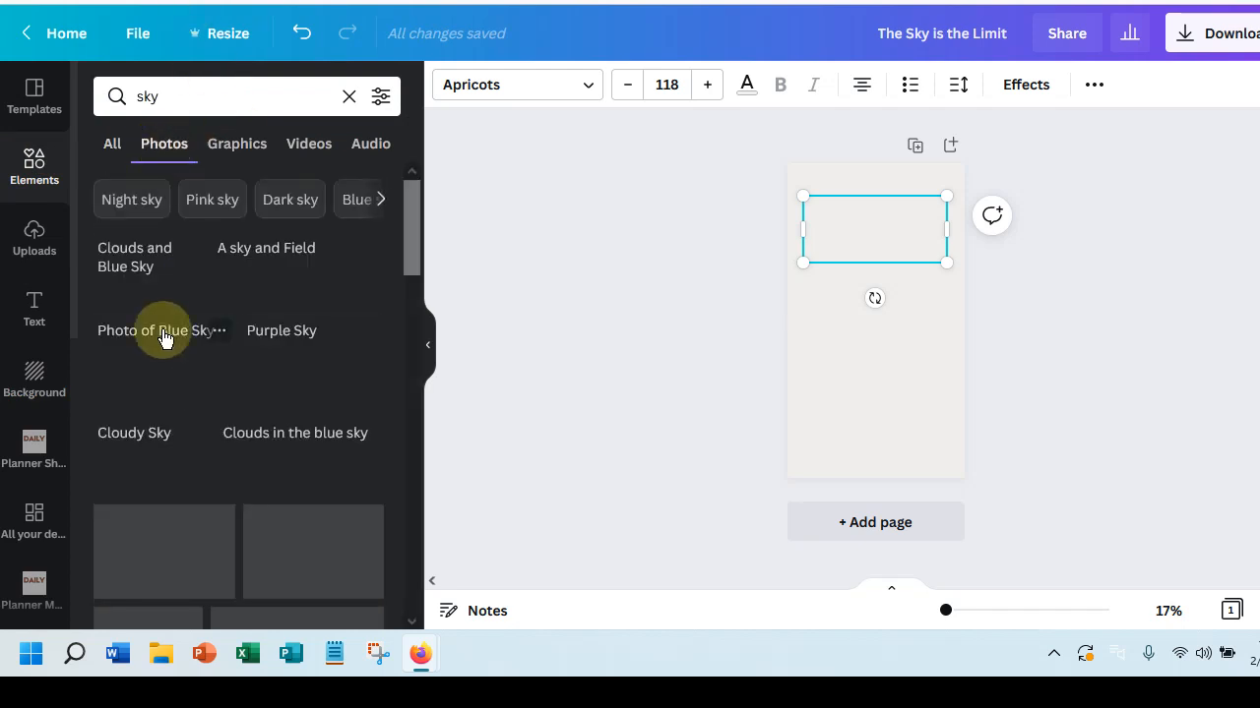
{"action": "scroll", "coordinate": [247, 397], "scroll_direction": "down", "scroll_amount": 2}
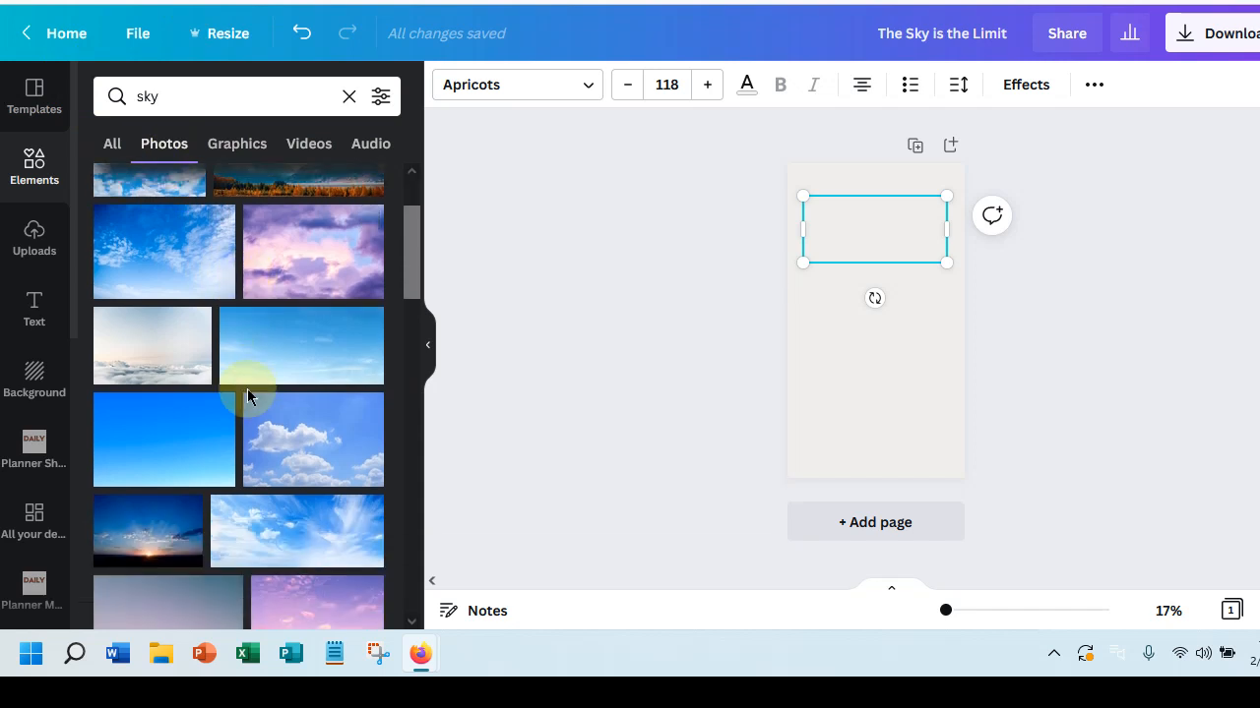
{"action": "left_click_drag", "start_coordinate": [158, 430], "coordinate": [805, 325]}
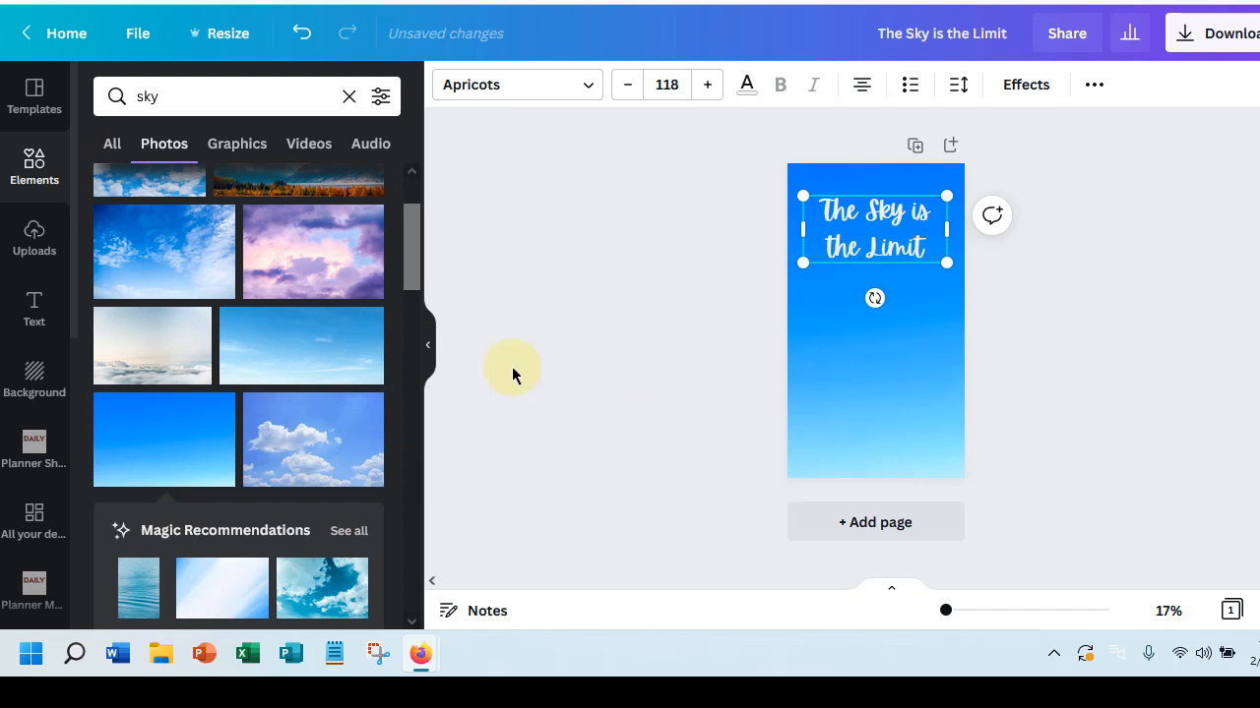
- Examine the background color options for the sky photo, down to its Photo Colors swatches
{"action": "left_click", "coordinate": [871, 455]}
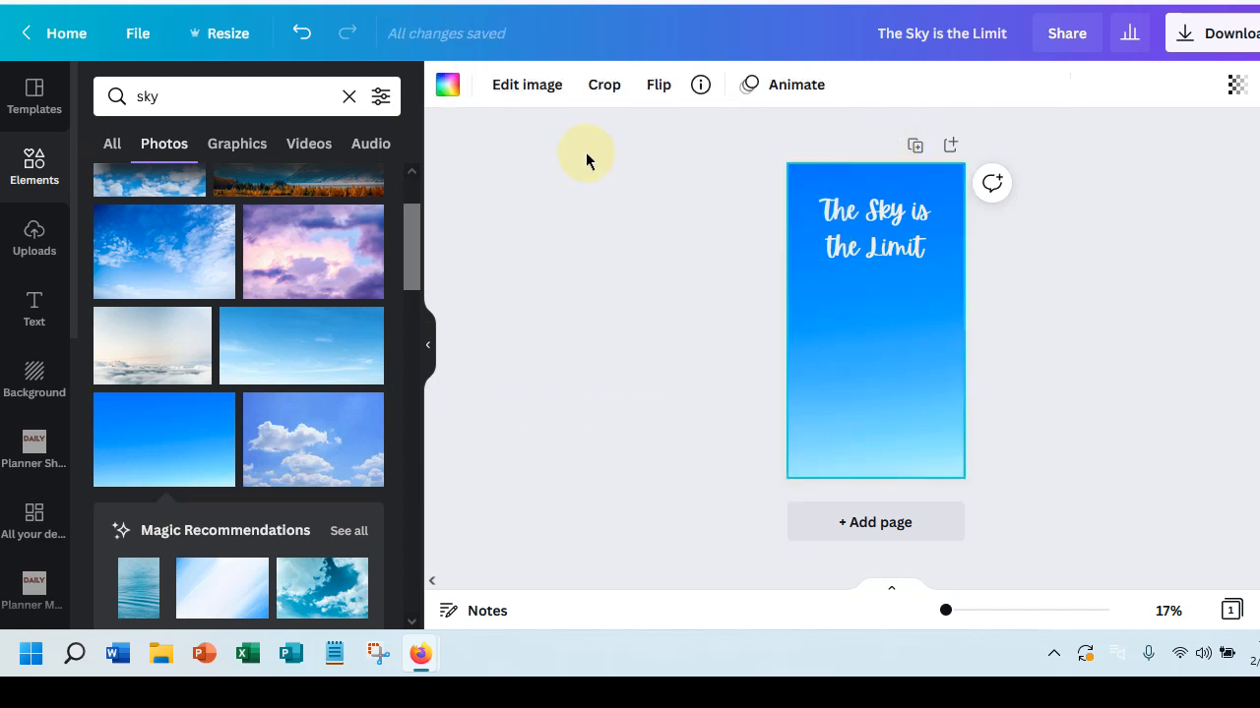
{"action": "left_click", "coordinate": [448, 98]}
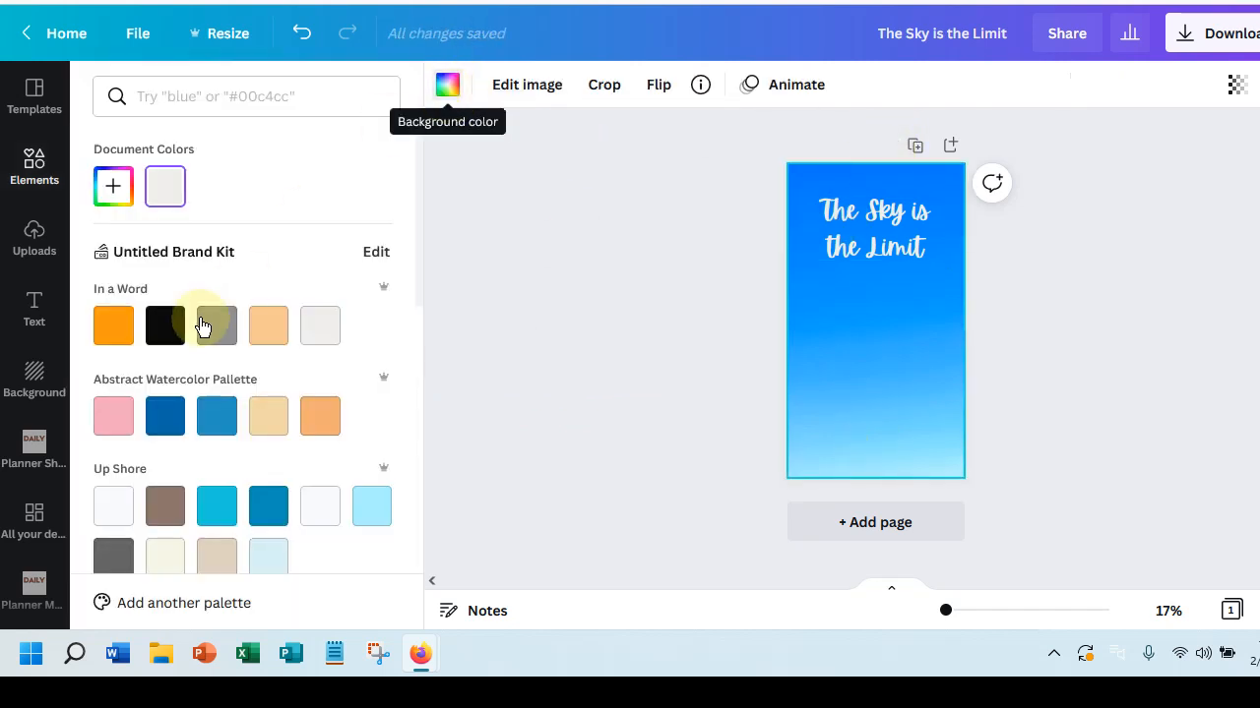
{"action": "scroll", "coordinate": [171, 305], "scroll_direction": "down", "scroll_amount": 7}
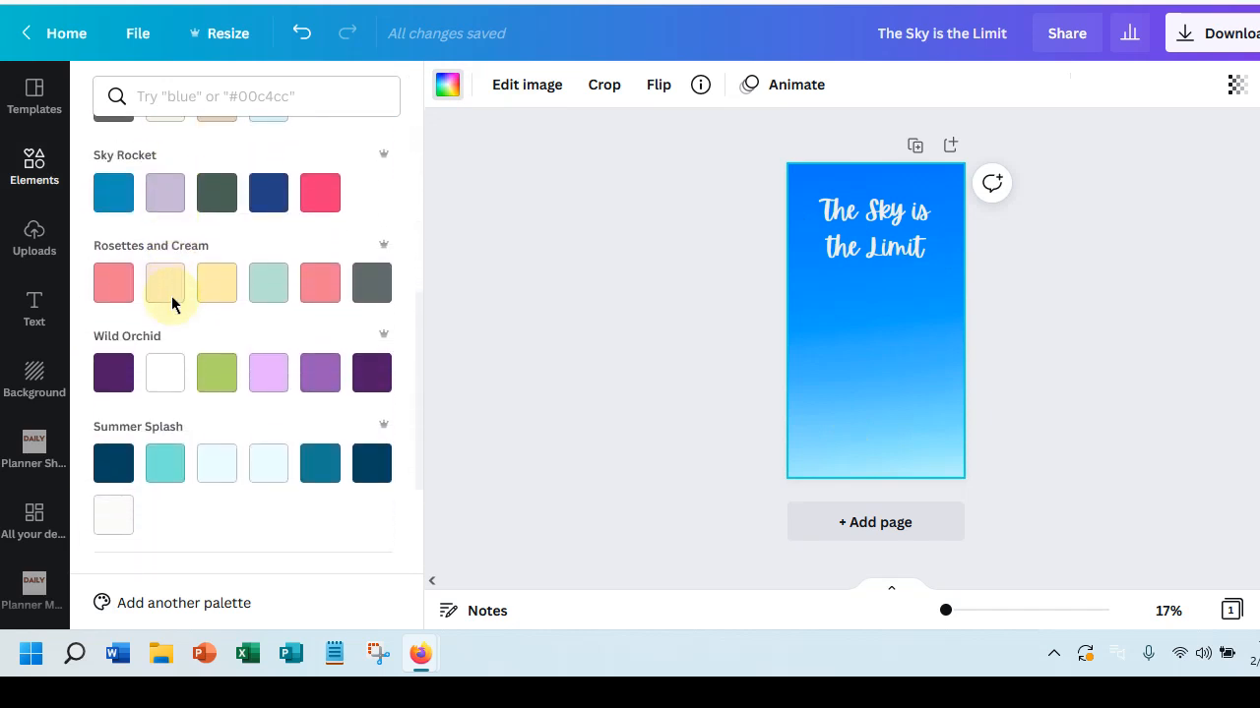
{"action": "scroll", "coordinate": [172, 305], "scroll_direction": "down", "scroll_amount": 3}
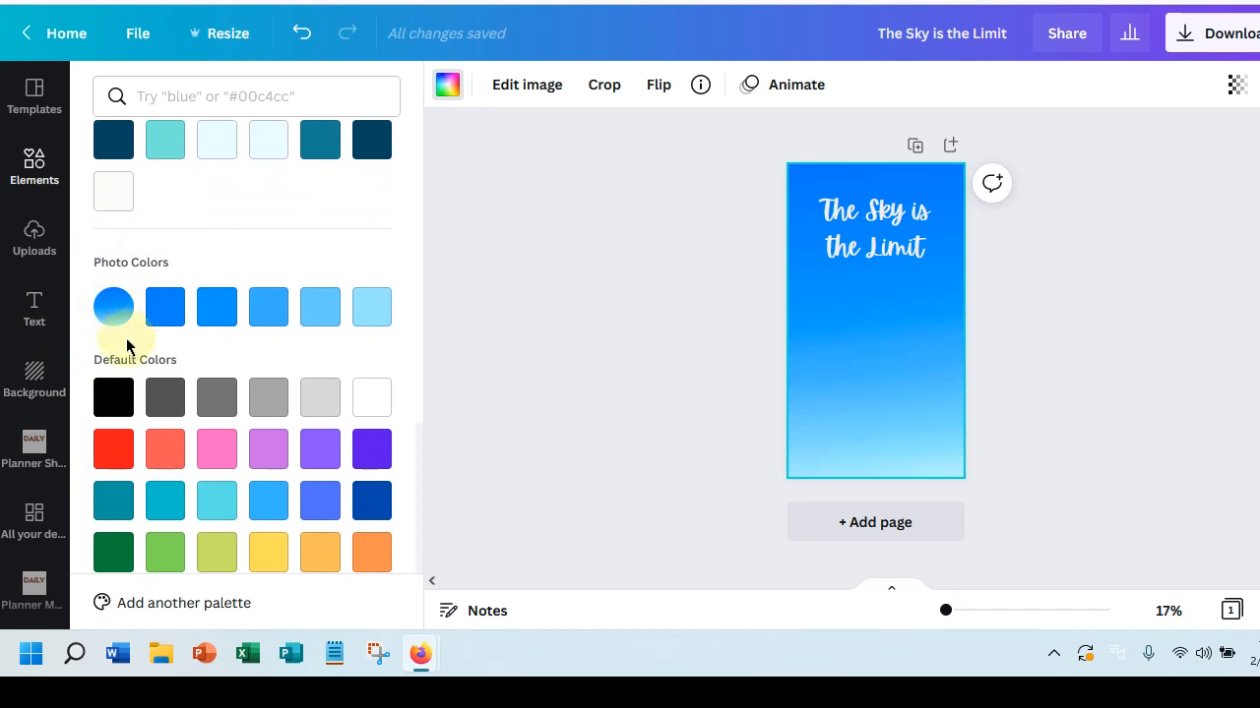
{"action": "left_click", "coordinate": [317, 313]}
- Try the lightest photo blue and the two pale Summer Splash blues on the heading, settling on the Summer Splash off-white text color
{"action": "left_click", "coordinate": [873, 211]}
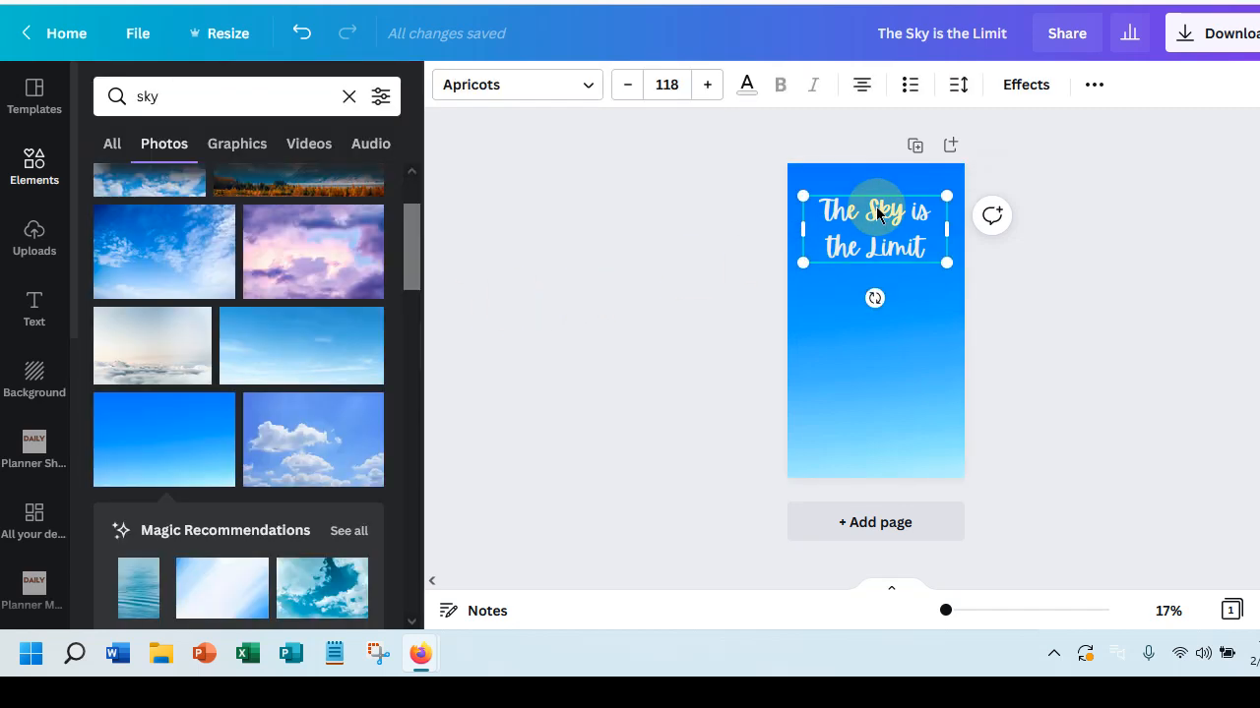
{"action": "left_click", "coordinate": [746, 85]}
{"action": "scroll", "coordinate": [158, 433], "scroll_direction": "down", "scroll_amount": 10}
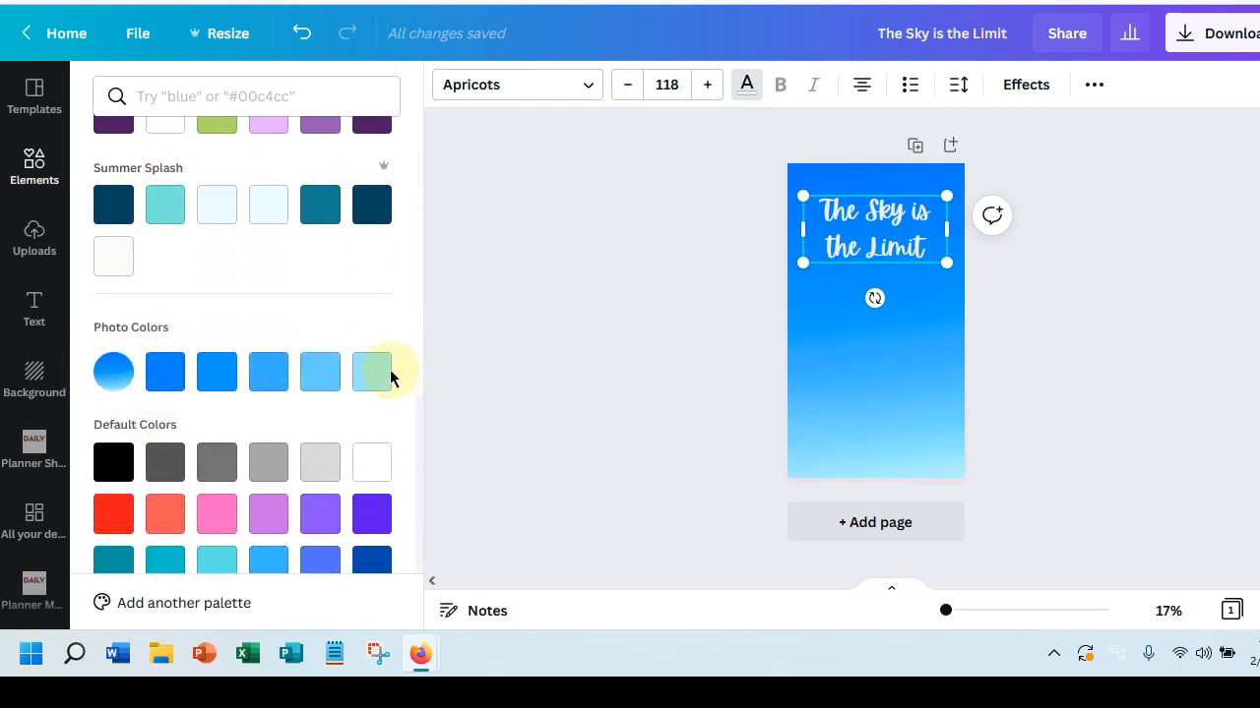
{"action": "left_click", "coordinate": [372, 375]}
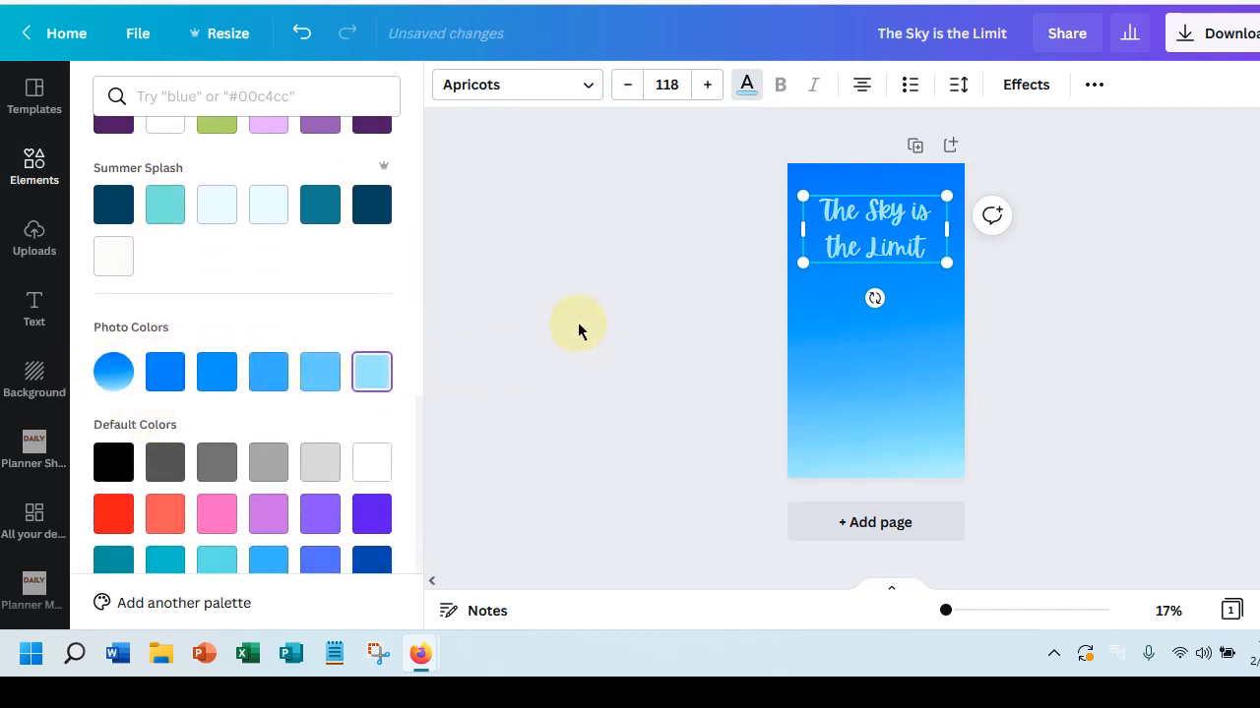
{"action": "left_click", "coordinate": [220, 219]}
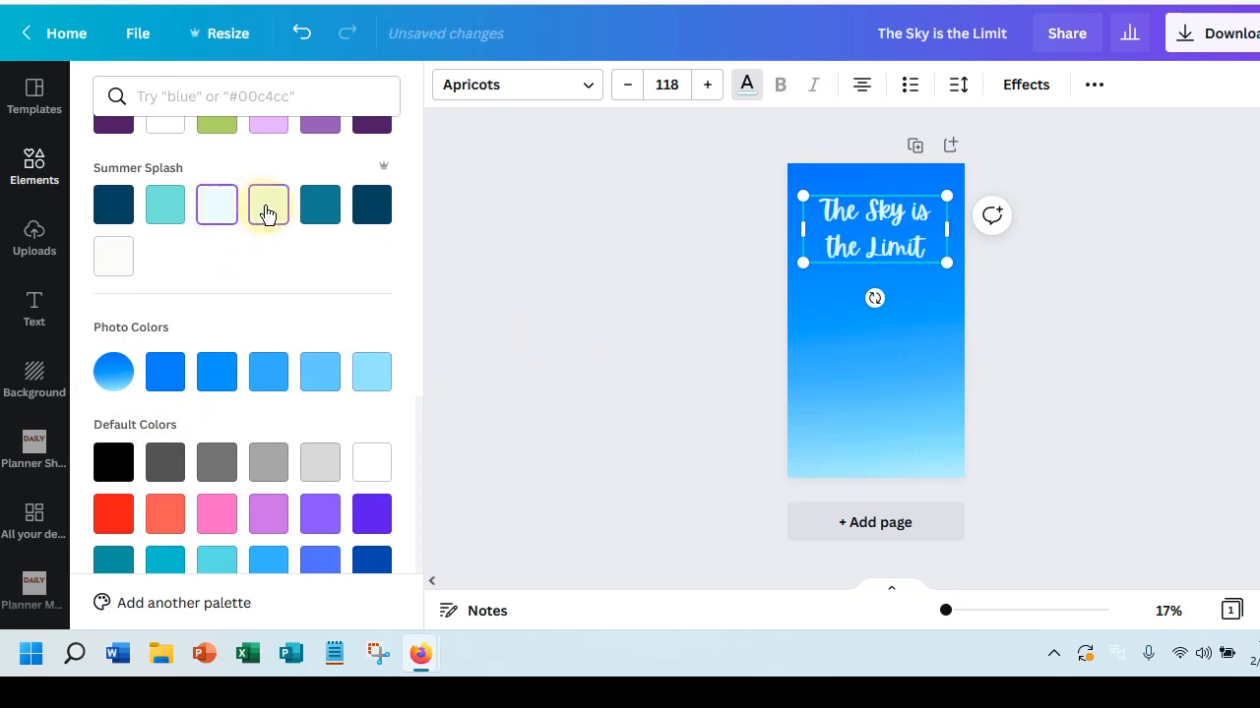
{"action": "left_click", "coordinate": [270, 214]}
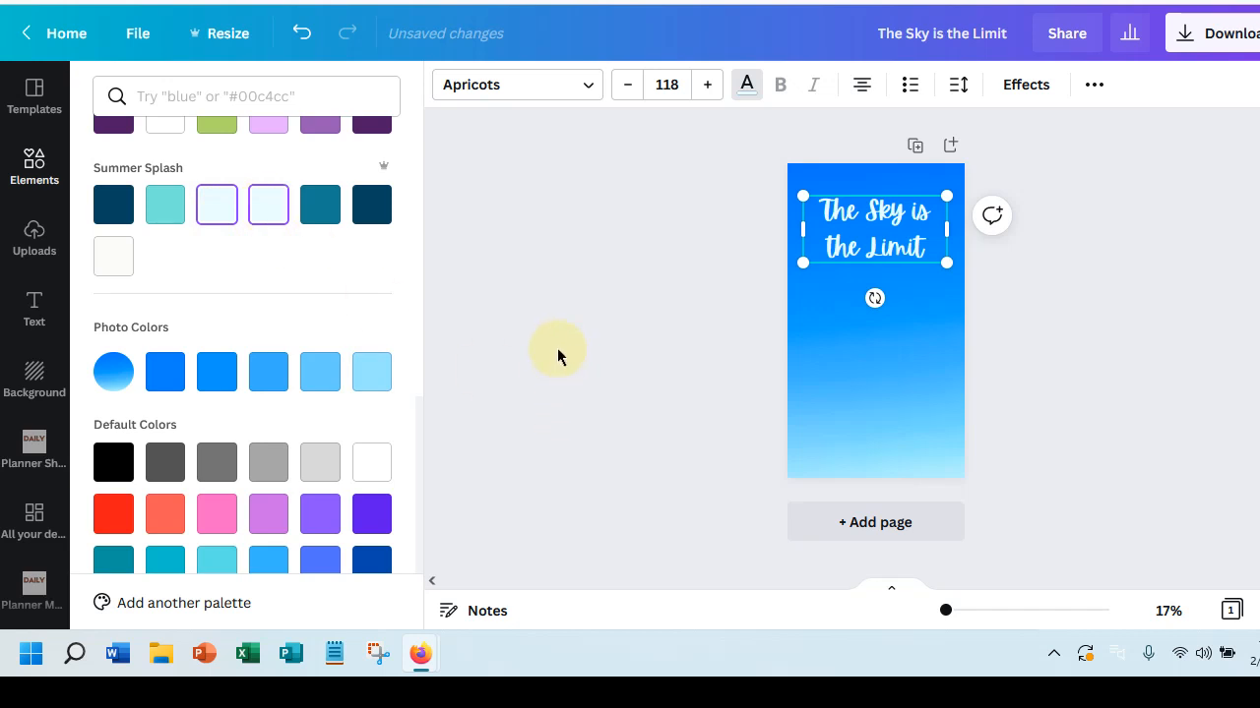
{"action": "left_click", "coordinate": [113, 258]}
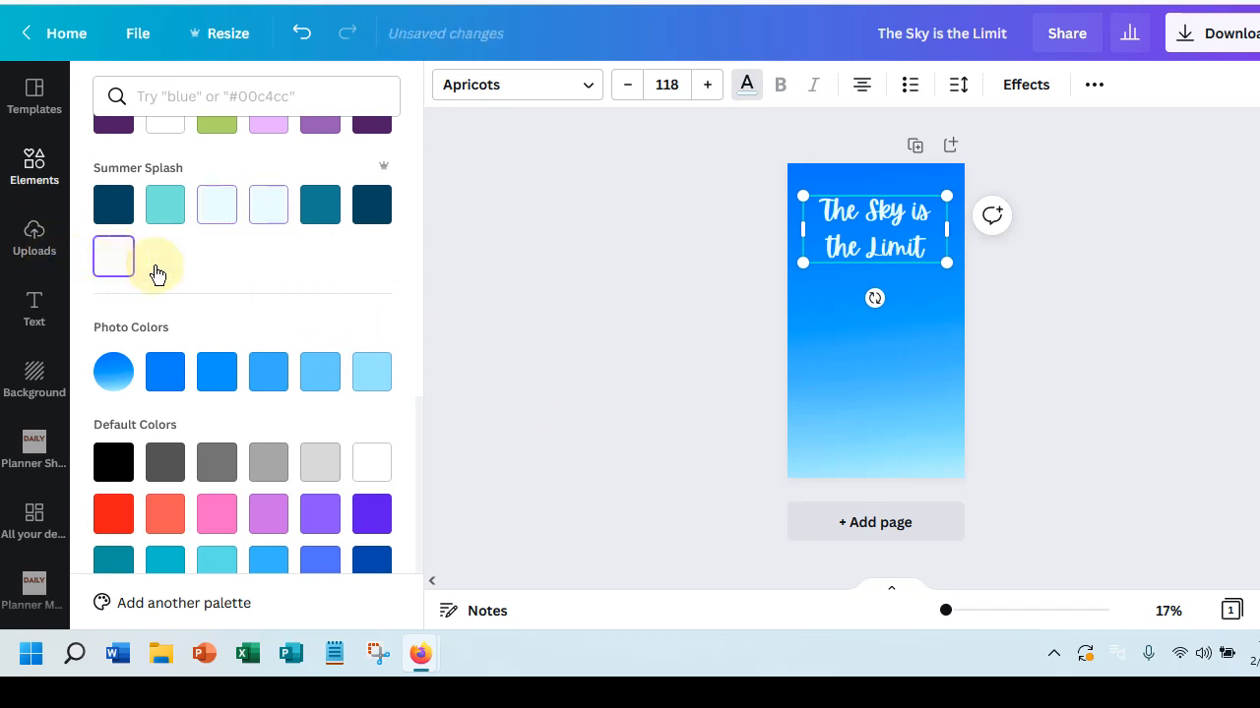
- Search the elements for "eagle" and limit the results to graphics
{"action": "left_click", "coordinate": [849, 353]}
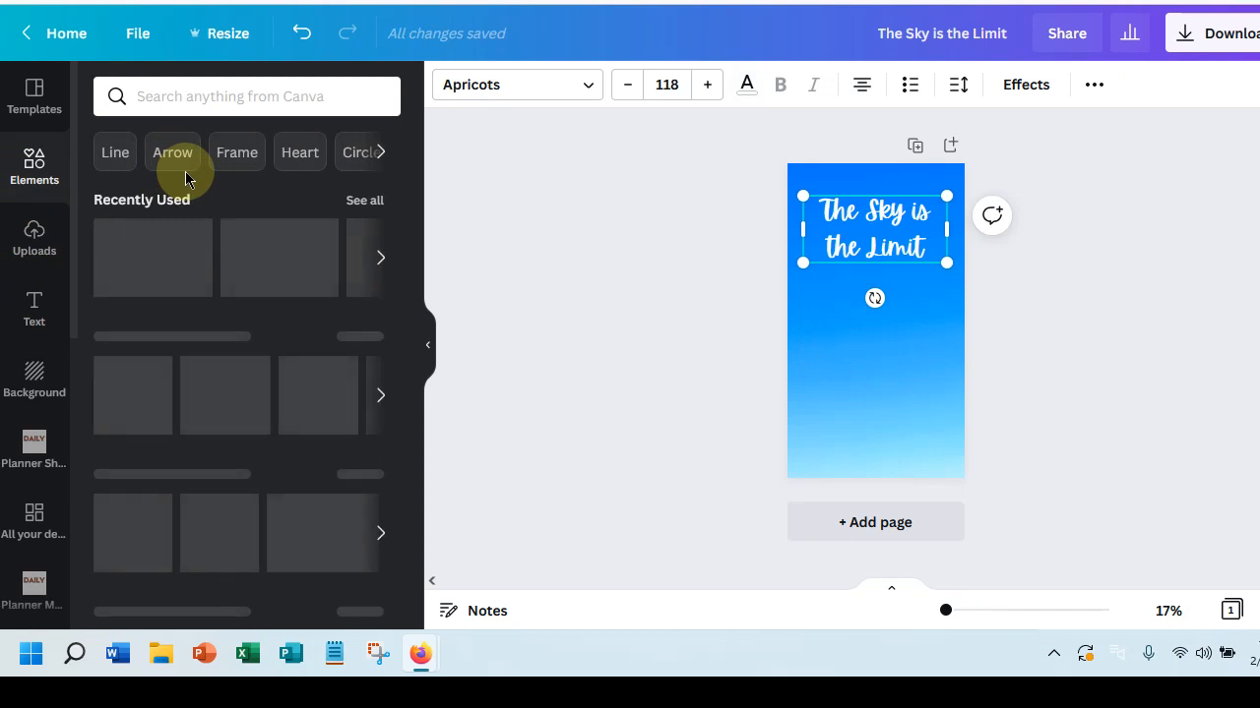
{"action": "left_click", "coordinate": [31, 177]}
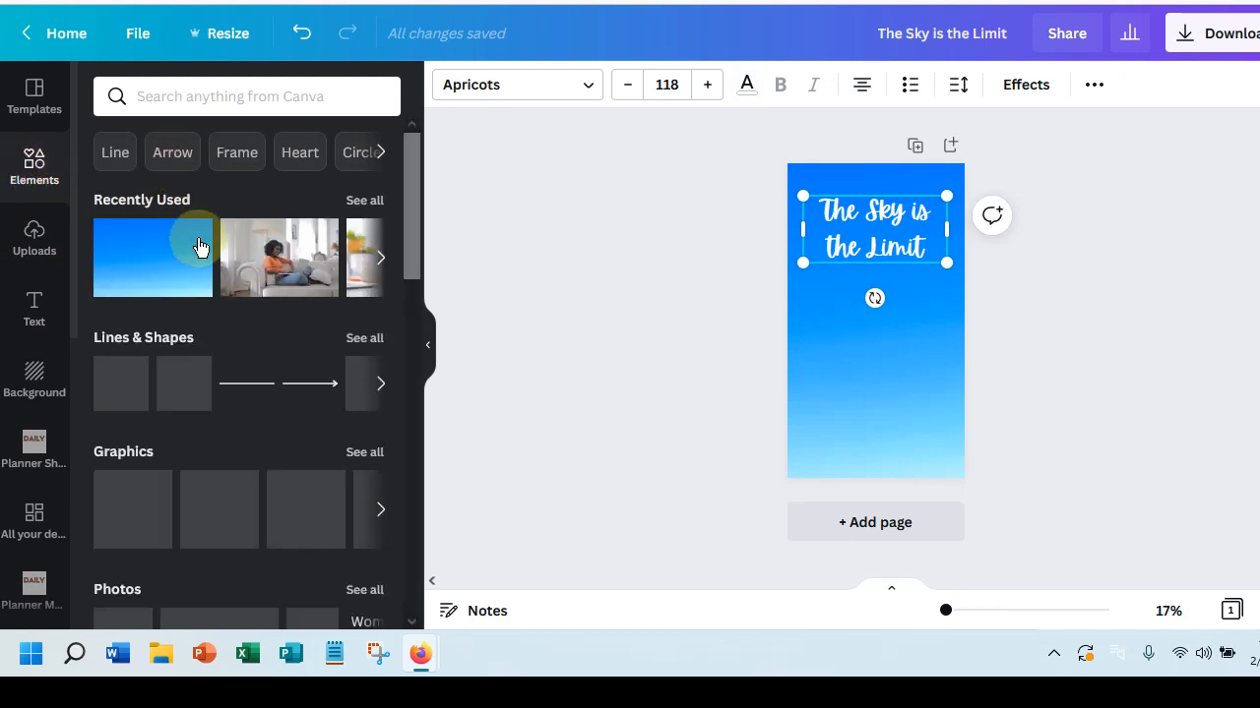
{"action": "left_click", "coordinate": [160, 108]}
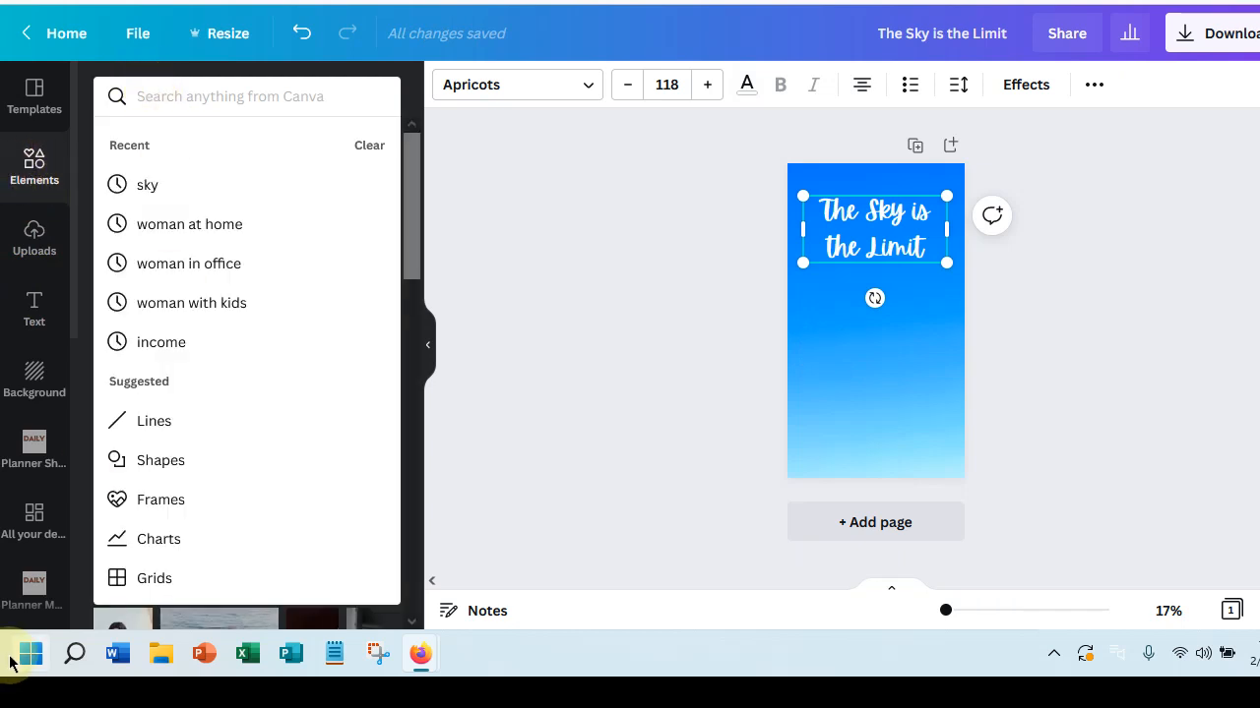
{"action": "type", "text": "e"}
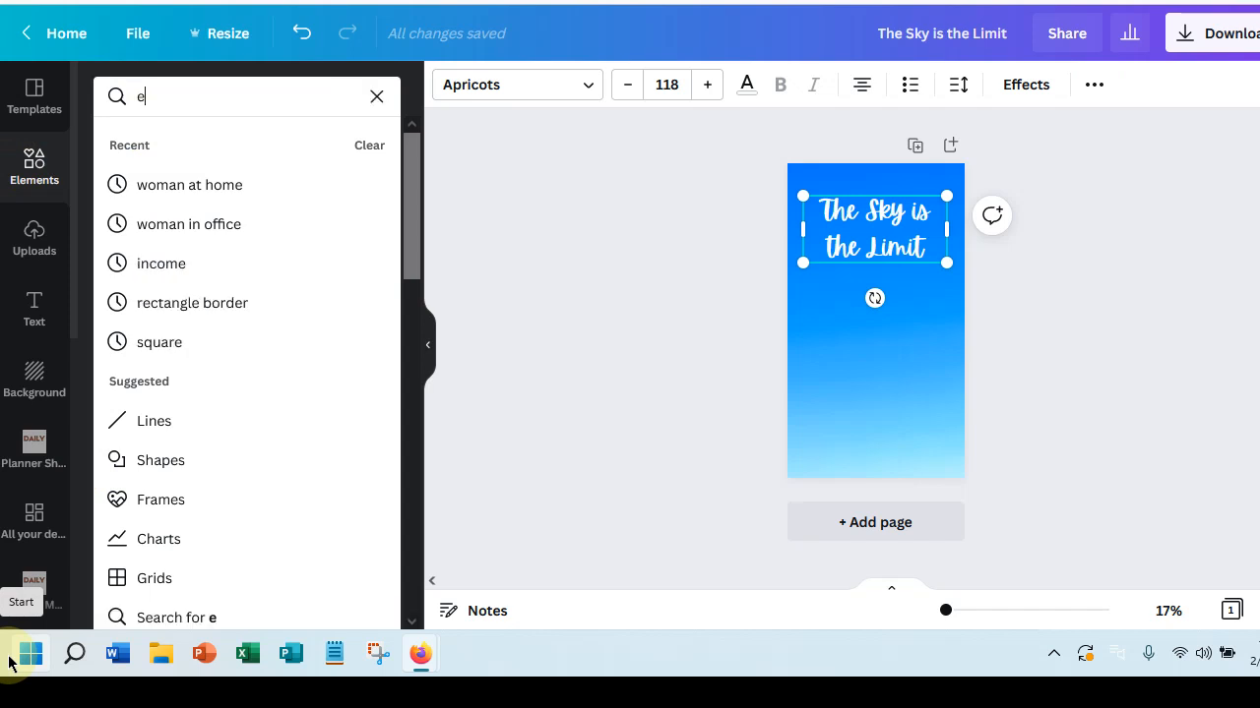
{"action": "type", "text": "agle"}
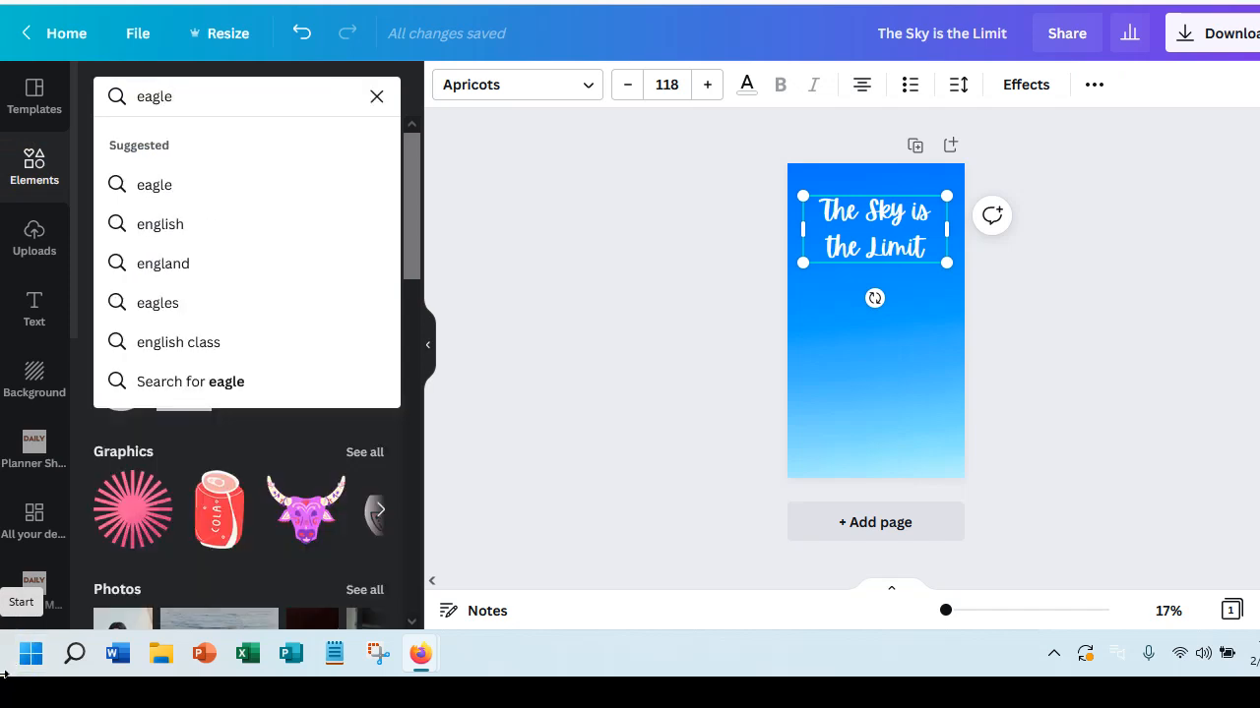
{"action": "left_click", "coordinate": [150, 190]}
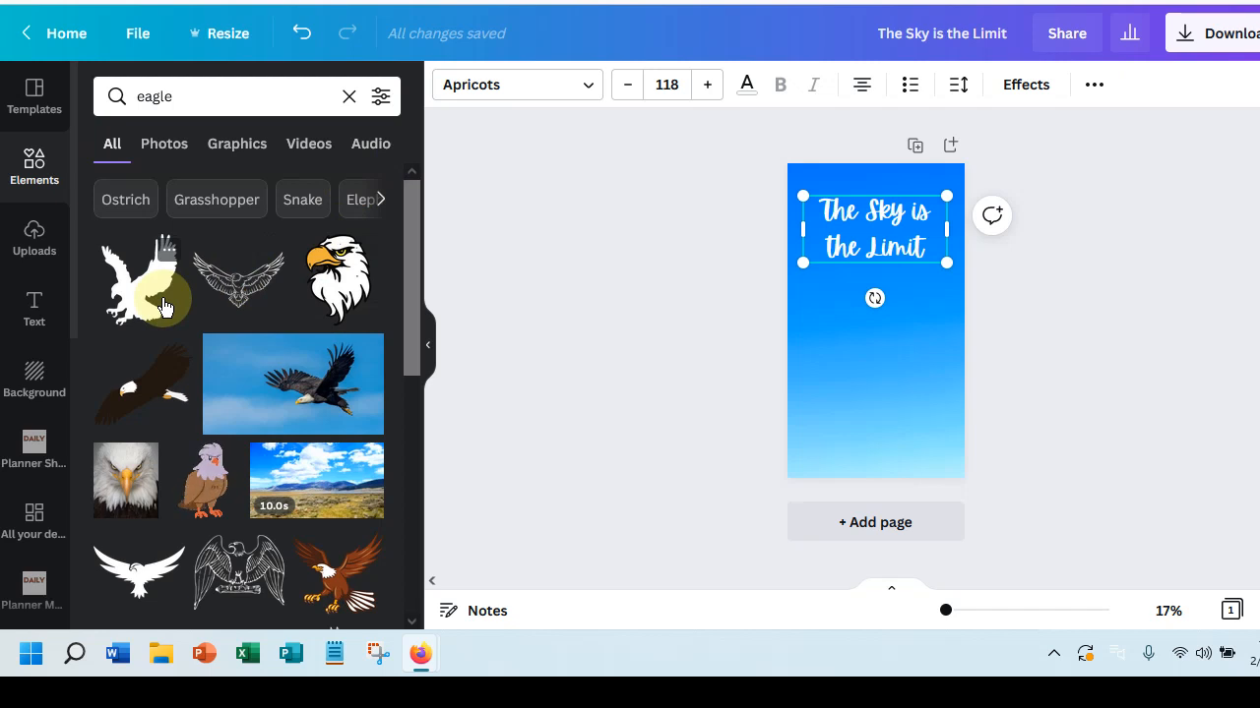
{"action": "left_click", "coordinate": [236, 148]}
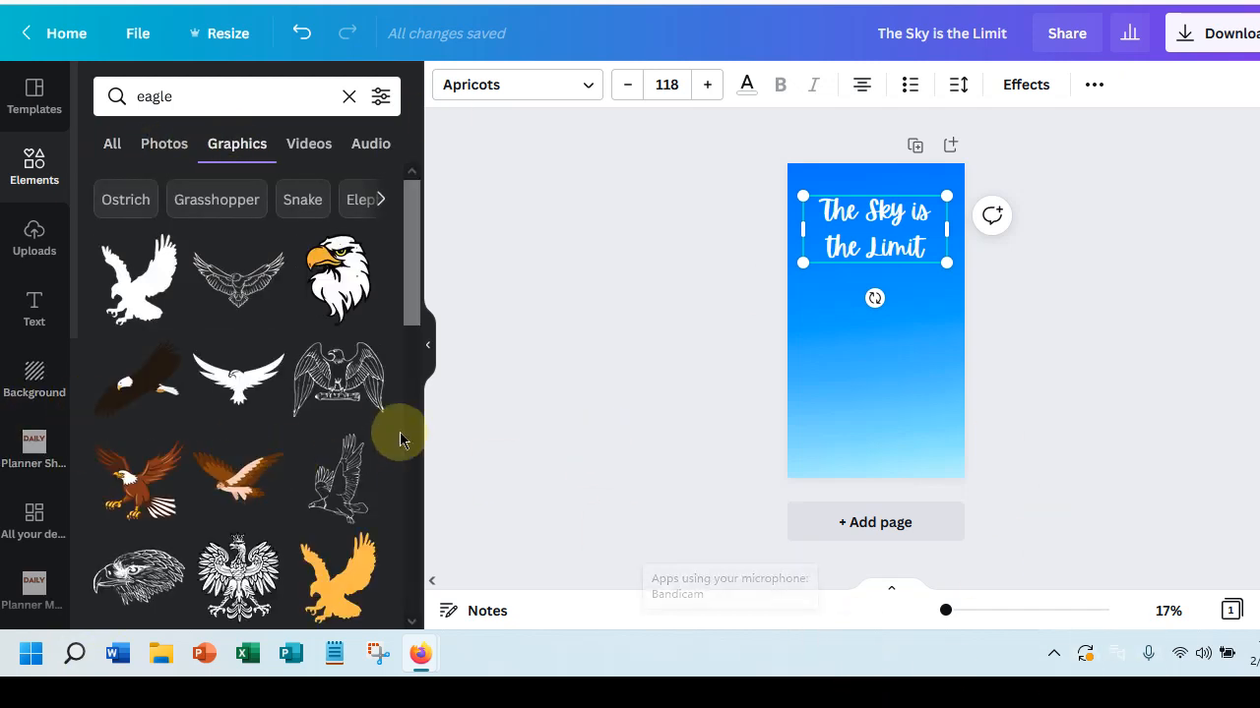
- Add the flying eagle silhouette with raised wings to the page and recolor it with the off-white document color
{"action": "scroll", "coordinate": [256, 412], "scroll_direction": "down", "scroll_amount": 5}
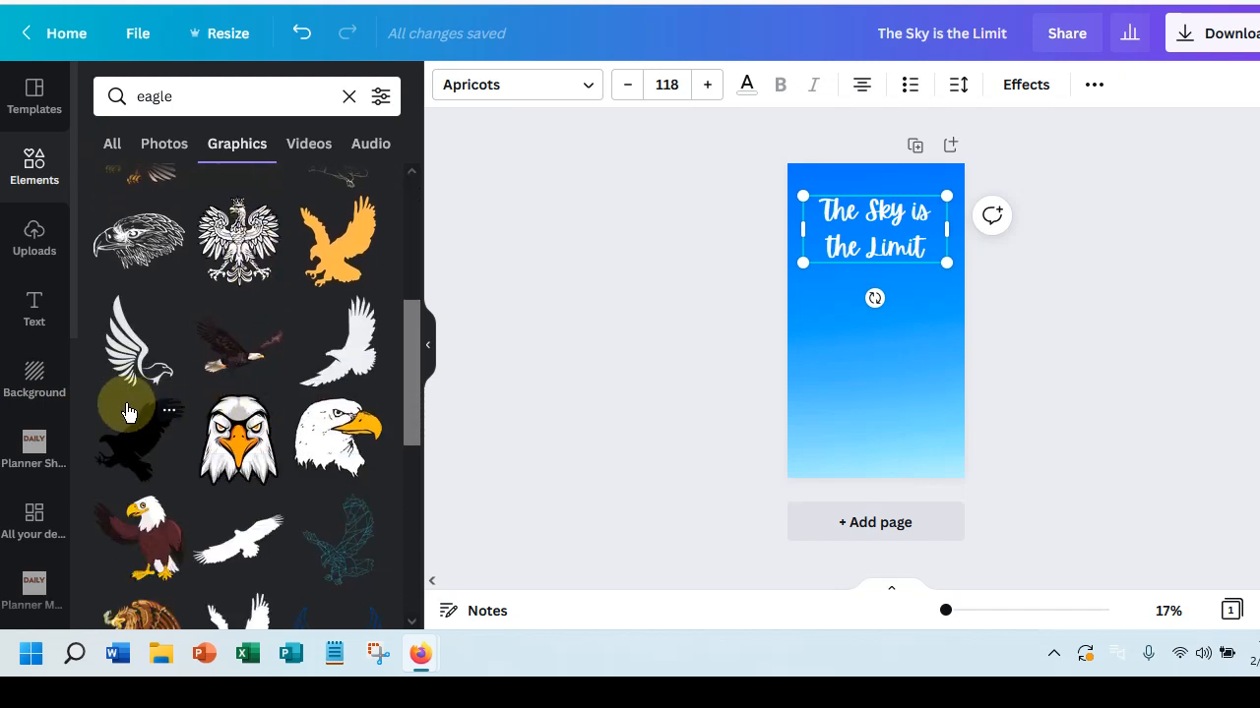
{"action": "scroll", "coordinate": [128, 411], "scroll_direction": "down", "scroll_amount": 4}
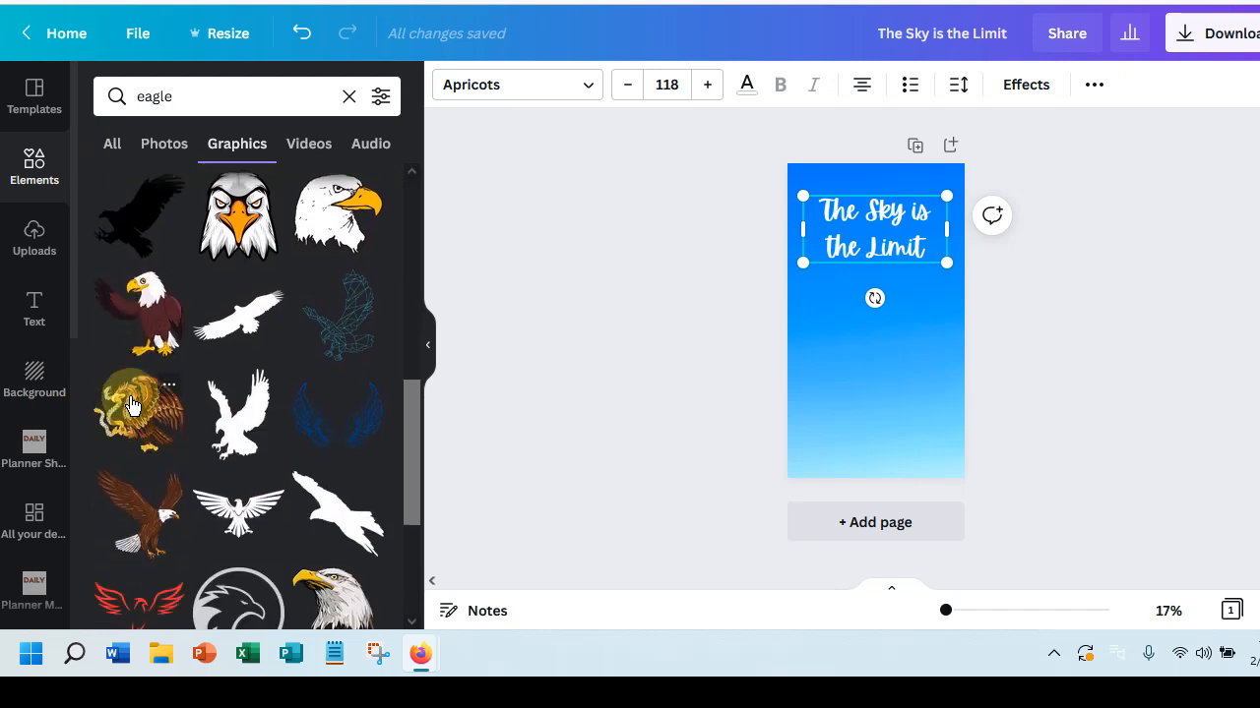
{"action": "scroll", "coordinate": [244, 382], "scroll_direction": "down", "scroll_amount": 3}
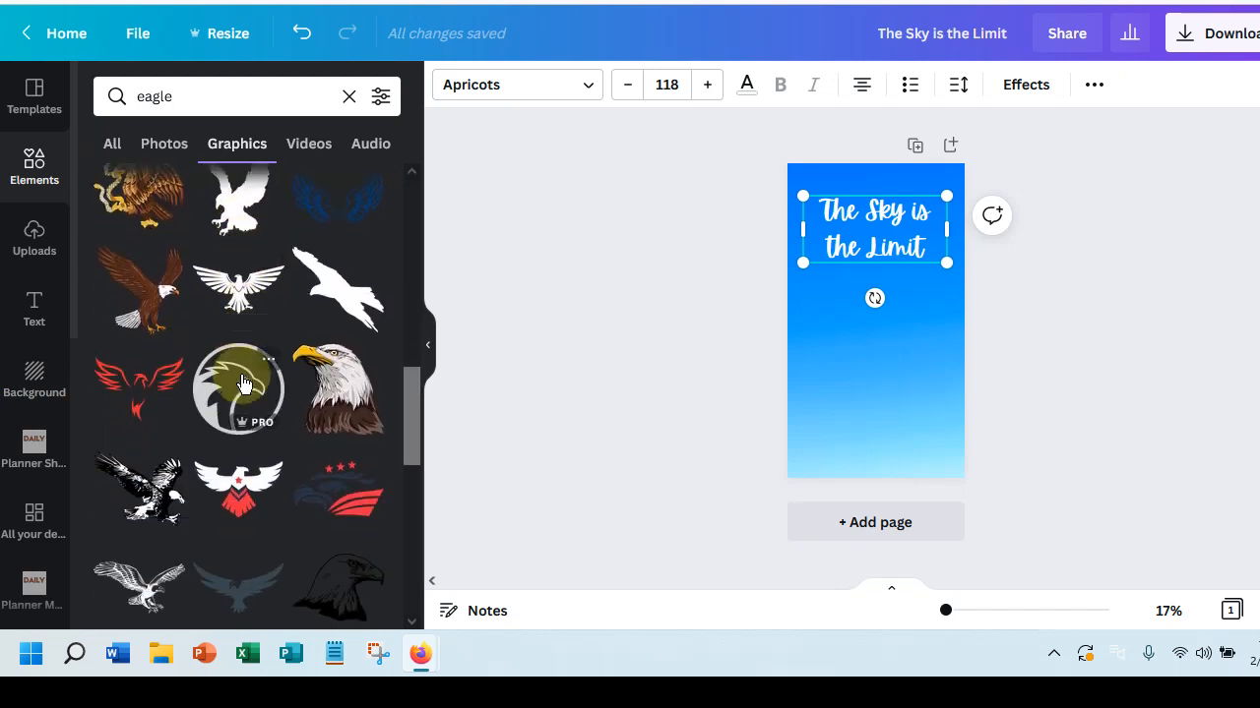
{"action": "scroll", "coordinate": [244, 382], "scroll_direction": "up", "scroll_amount": 2}
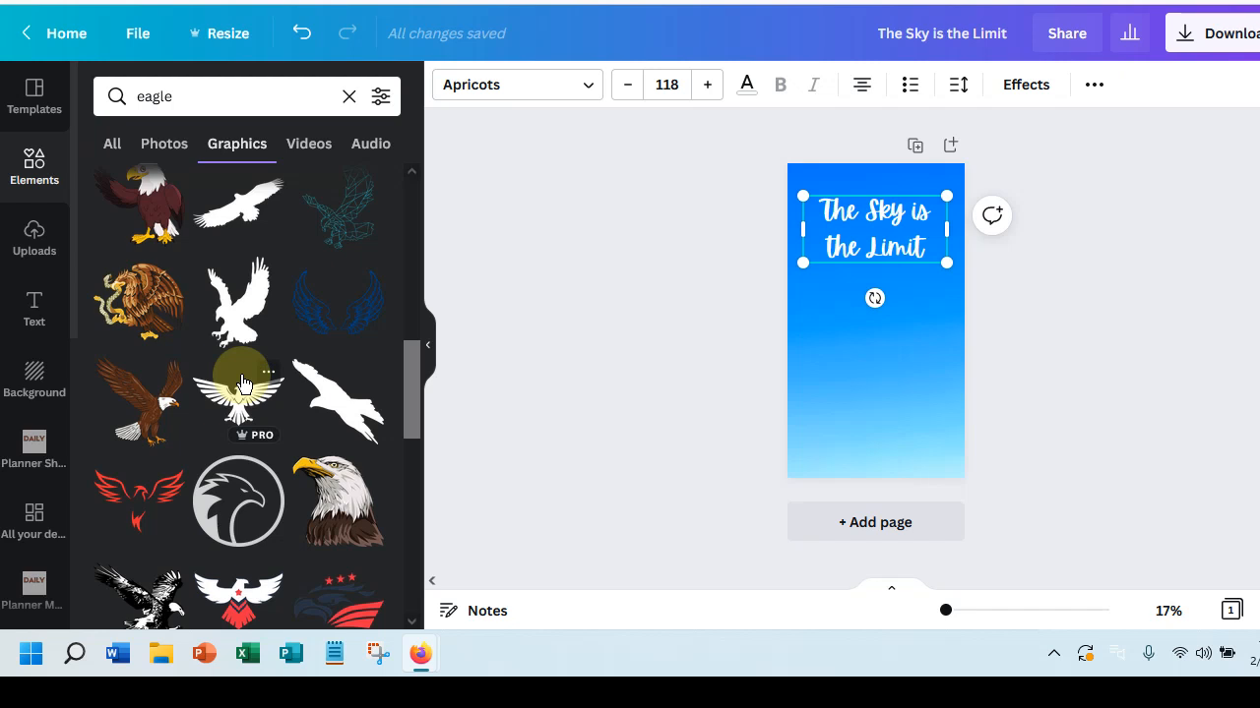
{"action": "left_click", "coordinate": [224, 317]}
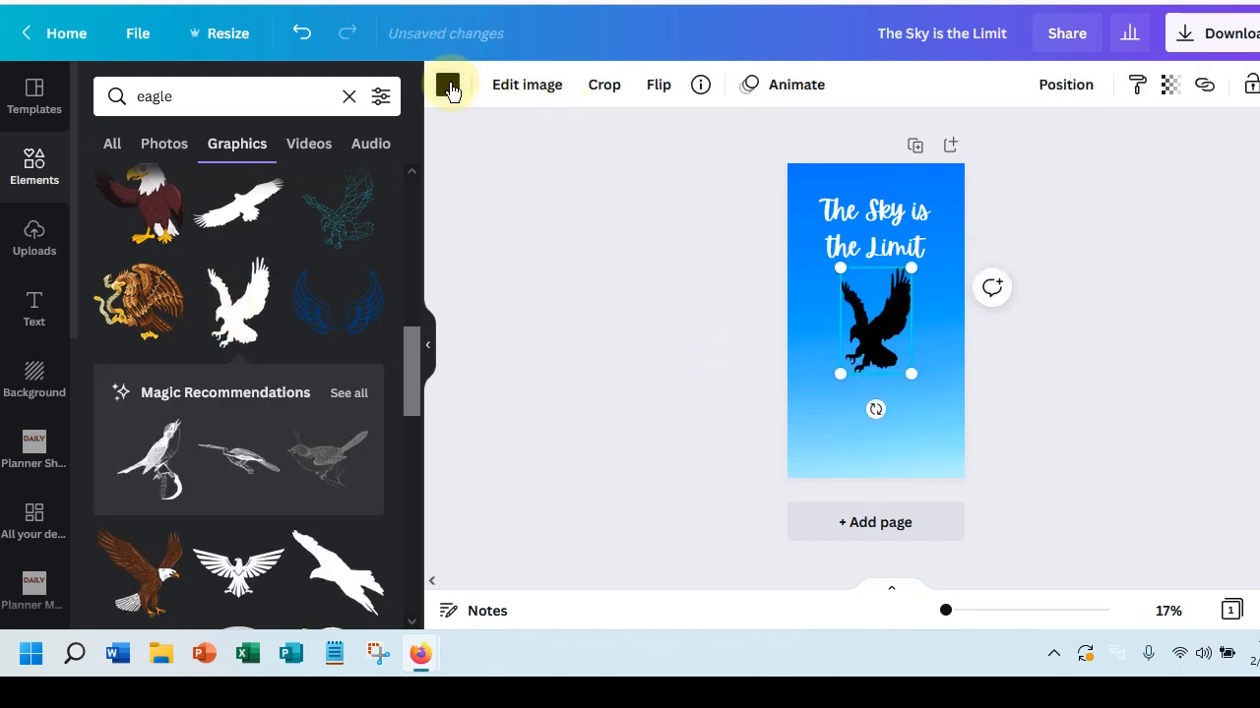
{"action": "left_click", "coordinate": [447, 85]}
{"action": "left_click", "coordinate": [283, 190]}
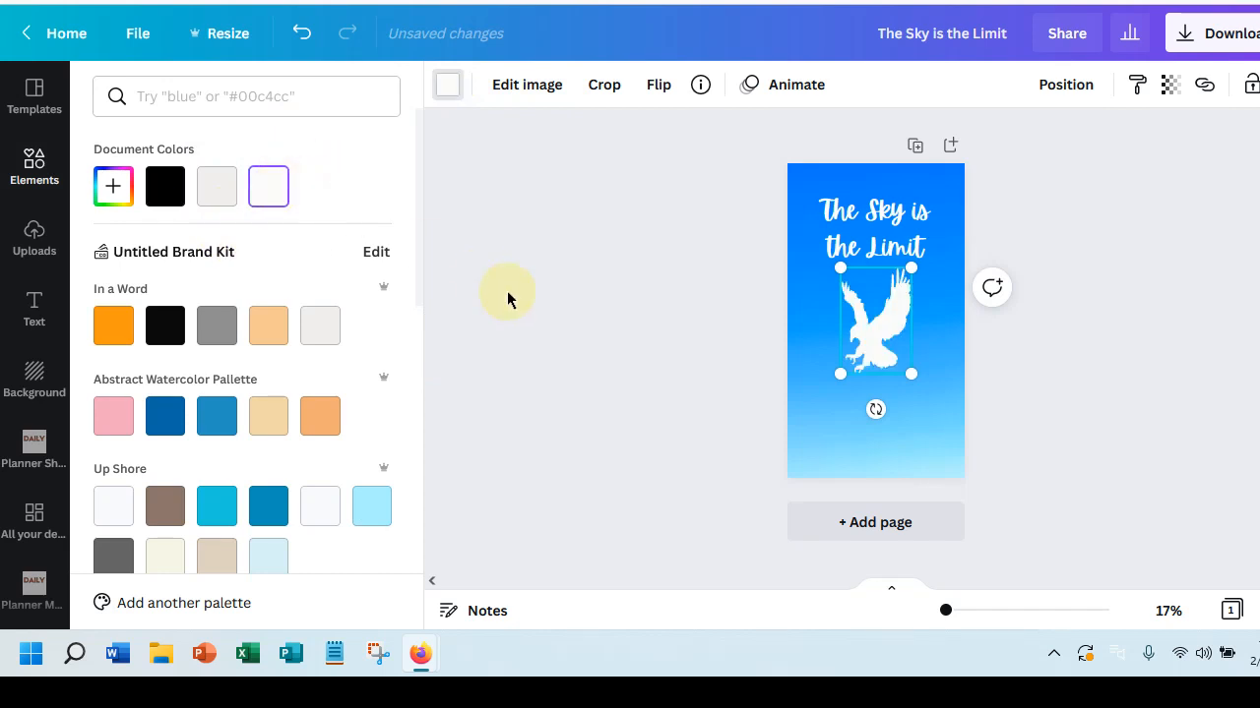
{"action": "key", "text": "Escape"}
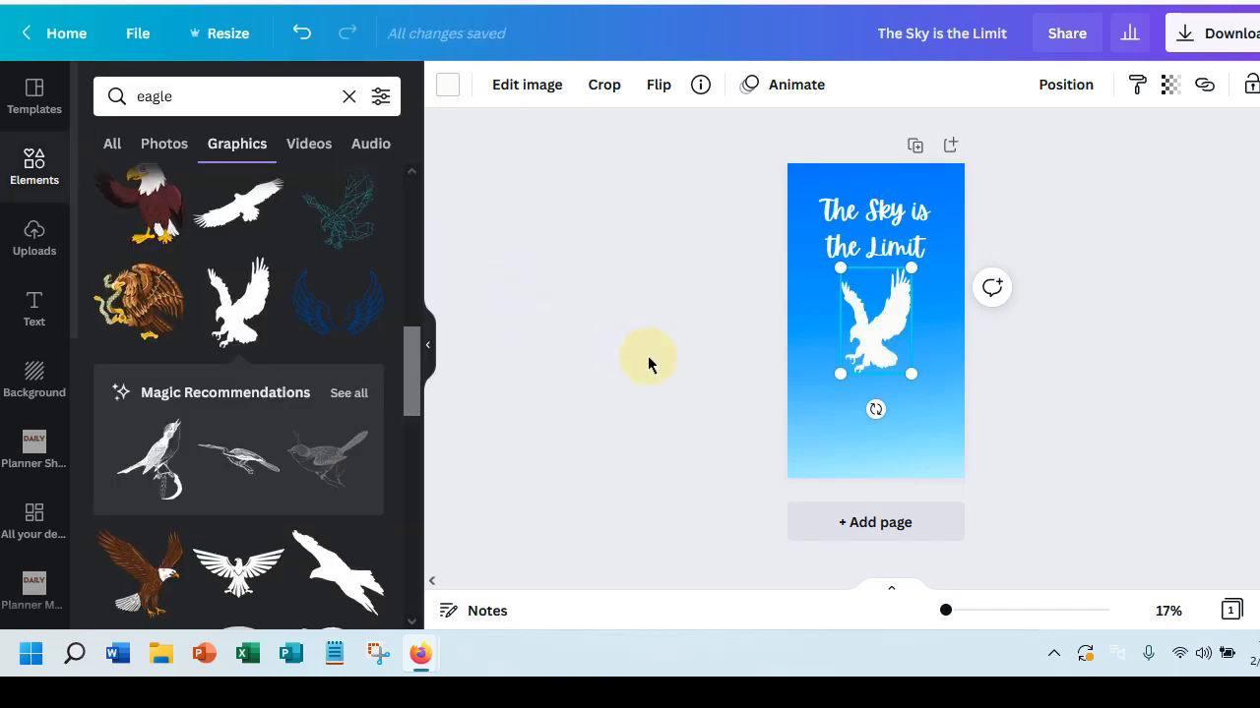
- Delete the eagle silhouette from the page and look through the eagle graphics for an alternative
{"action": "key", "text": "Delete"}
{"action": "scroll", "coordinate": [208, 310], "scroll_direction": "up", "scroll_amount": 3}
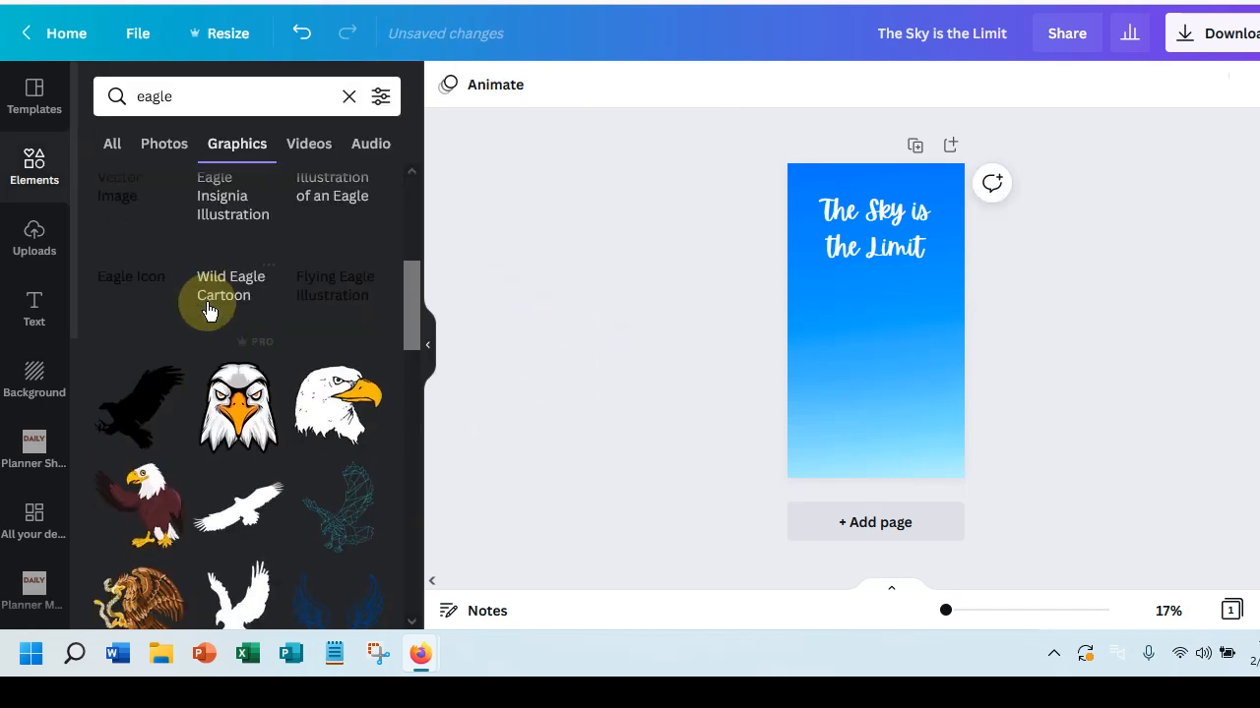
{"action": "scroll", "coordinate": [208, 310], "scroll_direction": "down", "scroll_amount": 4}
{"action": "scroll", "coordinate": [207, 305], "scroll_direction": "up", "scroll_amount": 3}
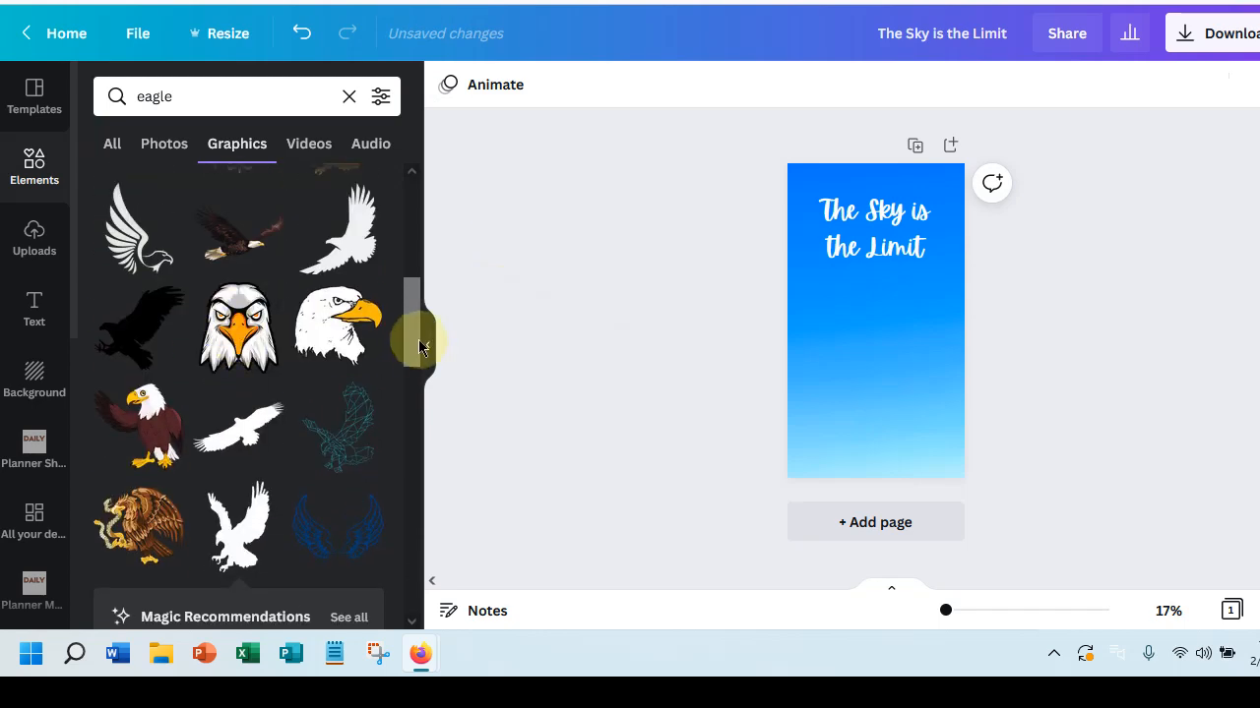
{"action": "scroll", "coordinate": [273, 328], "scroll_direction": "up", "scroll_amount": 5}
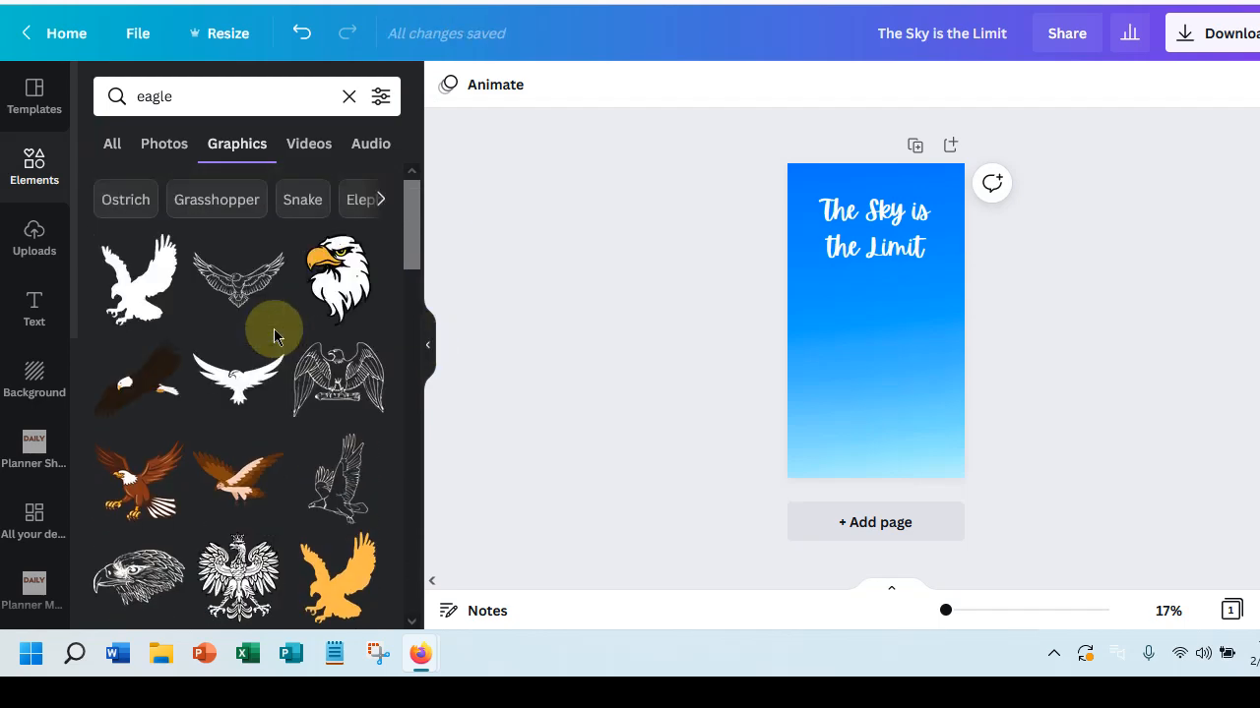
- Search the graphics for "skydiving" and add the green-suited skydiver with the blue and yellow parachute and cloud
{"action": "left_click", "coordinate": [177, 95]}
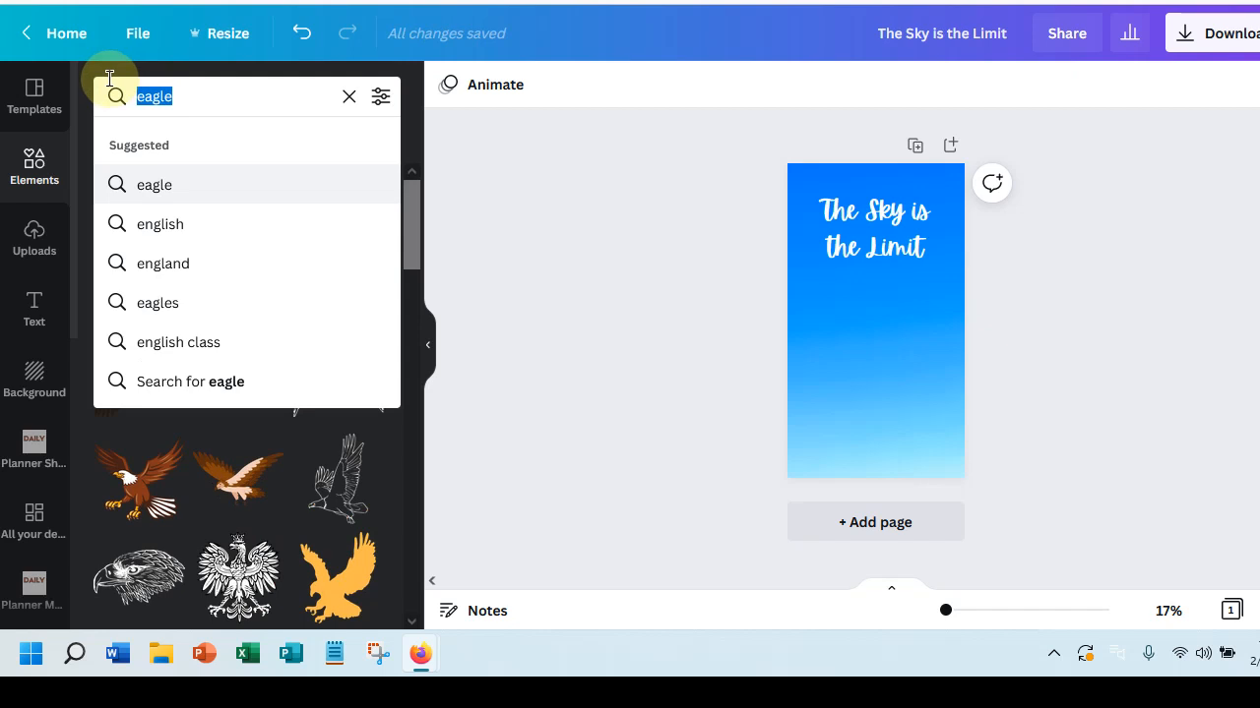
{"action": "type", "text": "skydiv"}
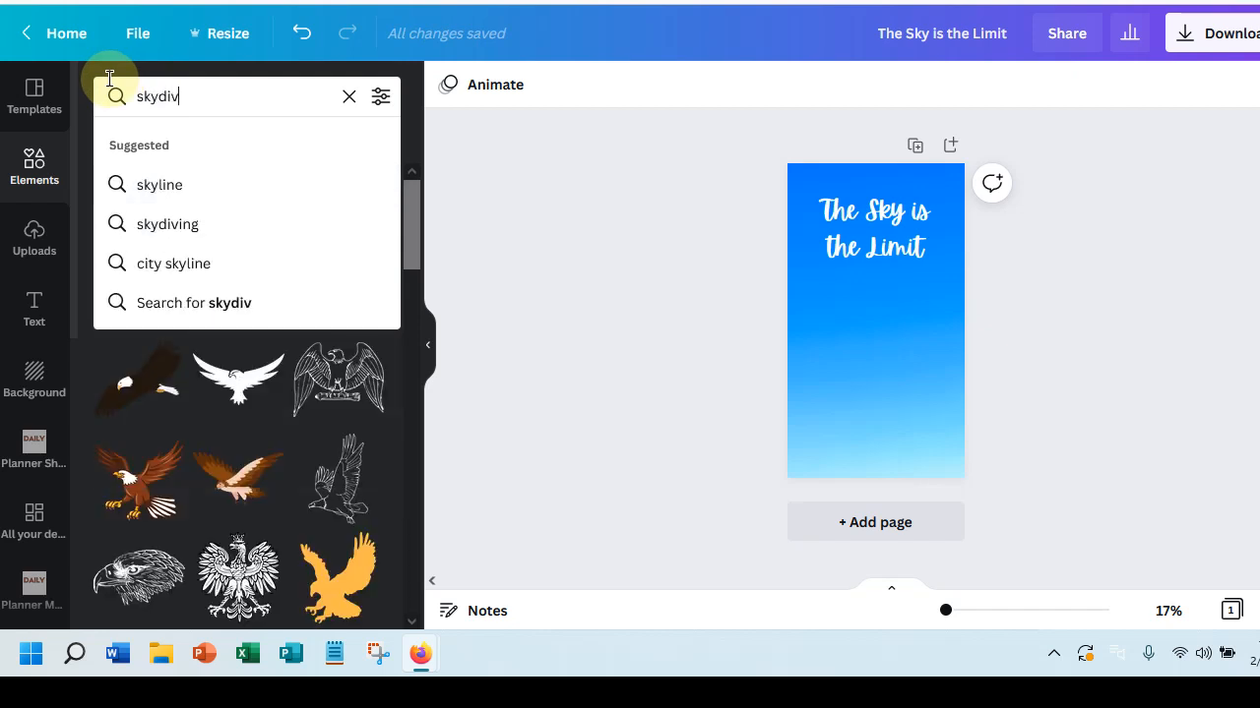
{"action": "type", "text": "ing"}
{"action": "left_click", "coordinate": [141, 186]}
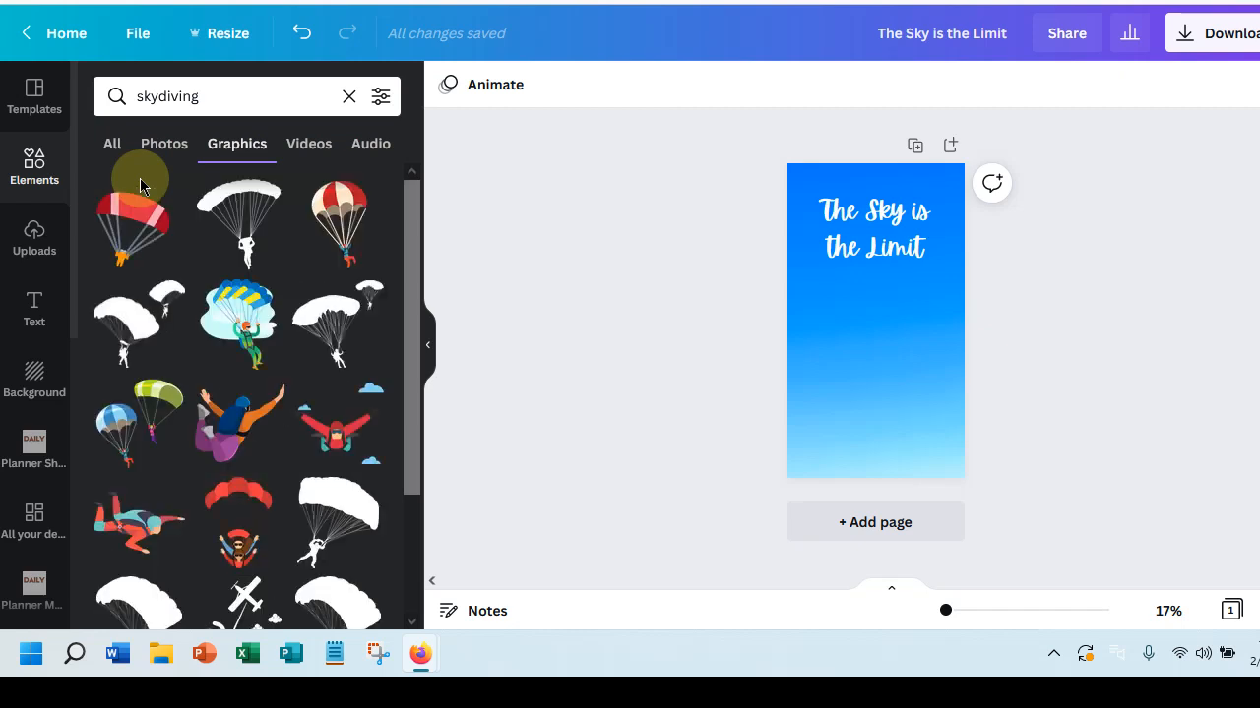
{"action": "left_click", "coordinate": [210, 324]}
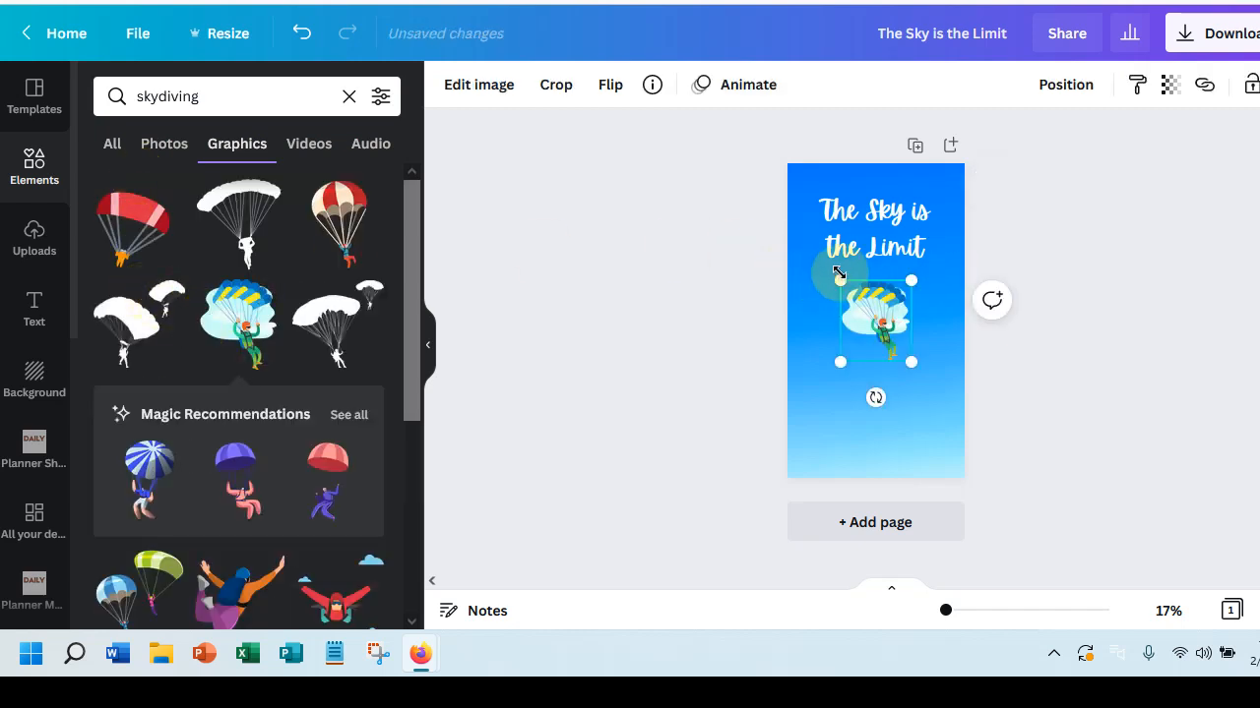
- Enlarge the skydiver graphic across the upper half of the page and move the heading down to the skydiver's feet
{"action": "left_click_drag", "start_coordinate": [837, 278], "coordinate": [750, 191]}
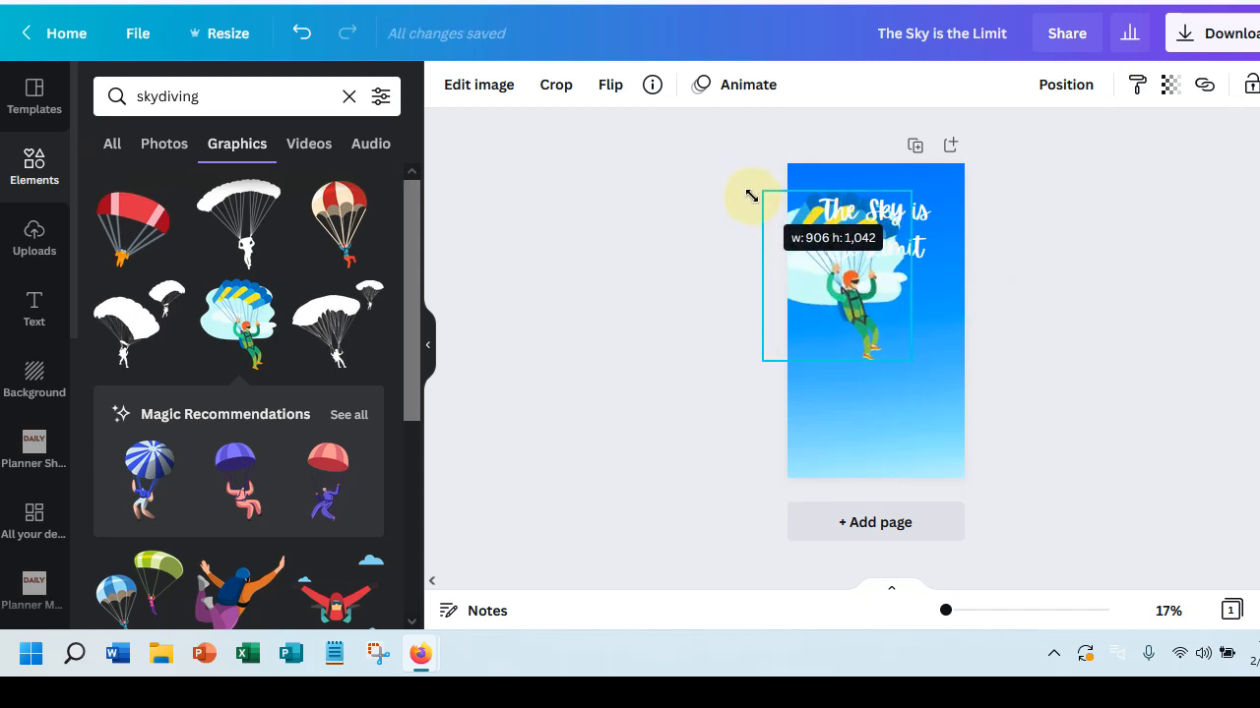
{"action": "left_click_drag", "start_coordinate": [905, 358], "coordinate": [938, 385]}
{"action": "left_click_drag", "start_coordinate": [821, 337], "coordinate": [810, 281]}
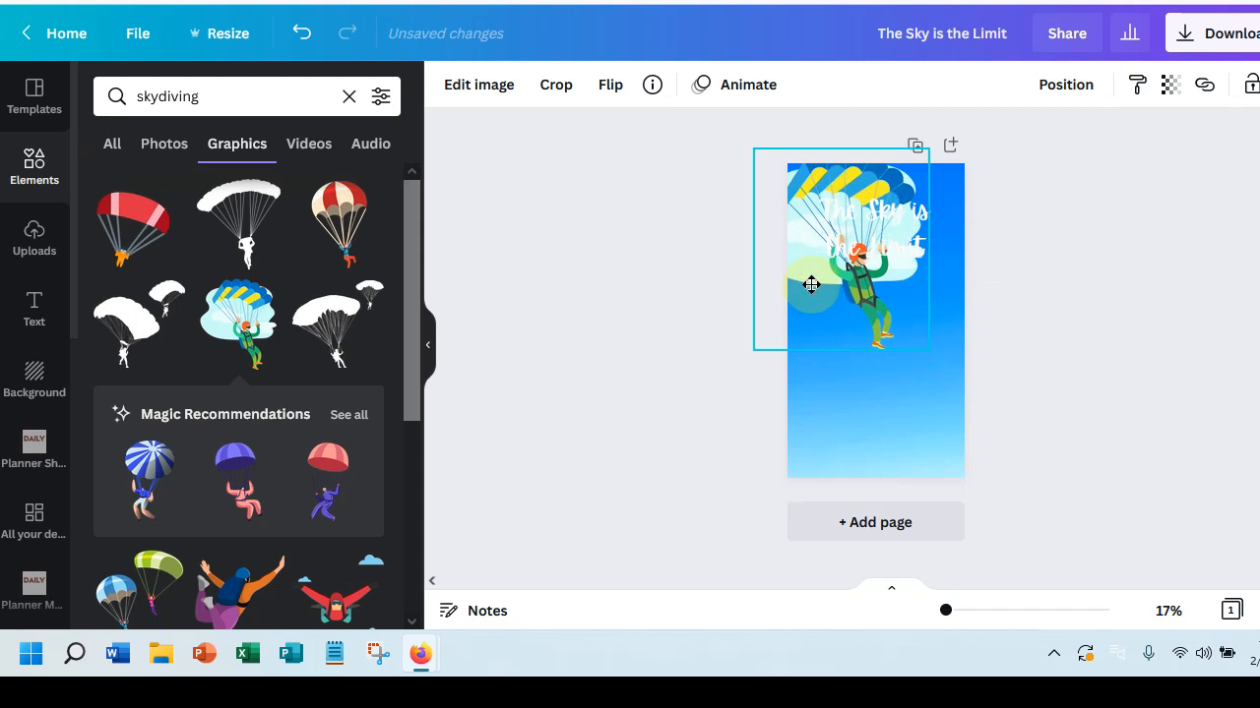
{"action": "left_click_drag", "start_coordinate": [872, 226], "coordinate": [871, 344]}
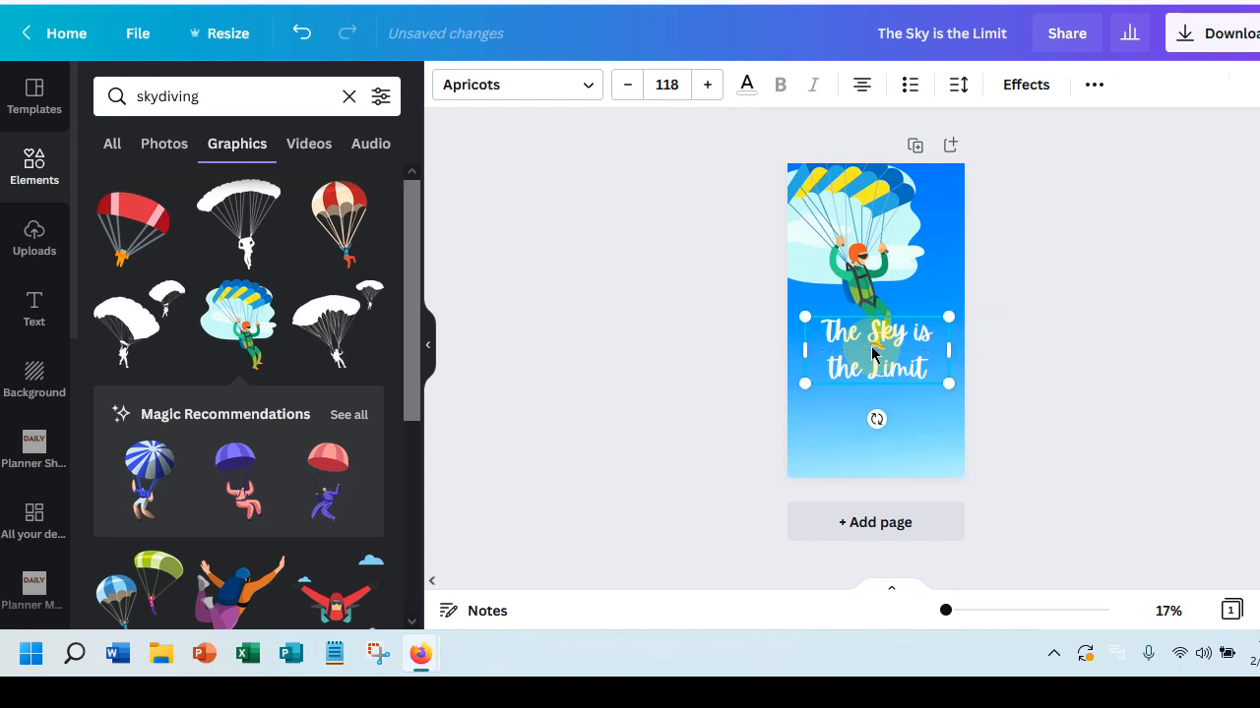
{"action": "left_click", "coordinate": [682, 375]}
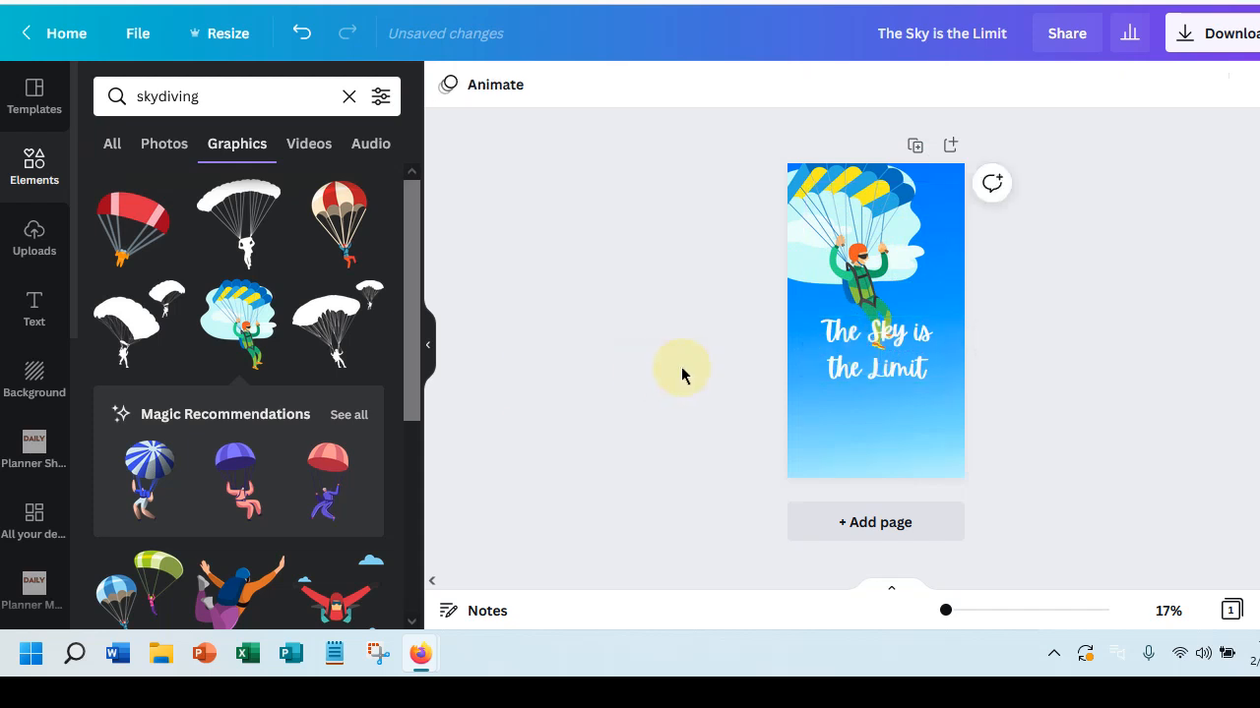
- Add a subheading text box and place it centered near the bottom of the page
{"action": "left_click", "coordinate": [33, 313]}
{"action": "left_click", "coordinate": [208, 280]}
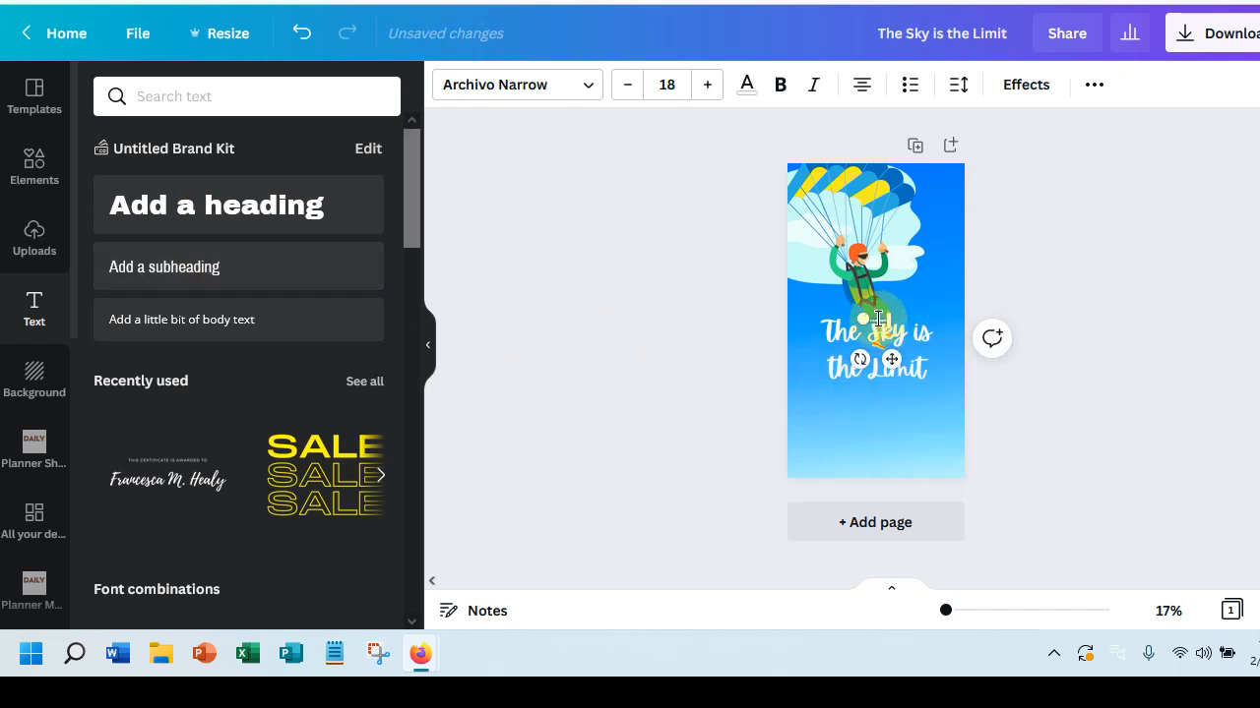
{"action": "left_click_drag", "start_coordinate": [878, 319], "coordinate": [872, 441]}
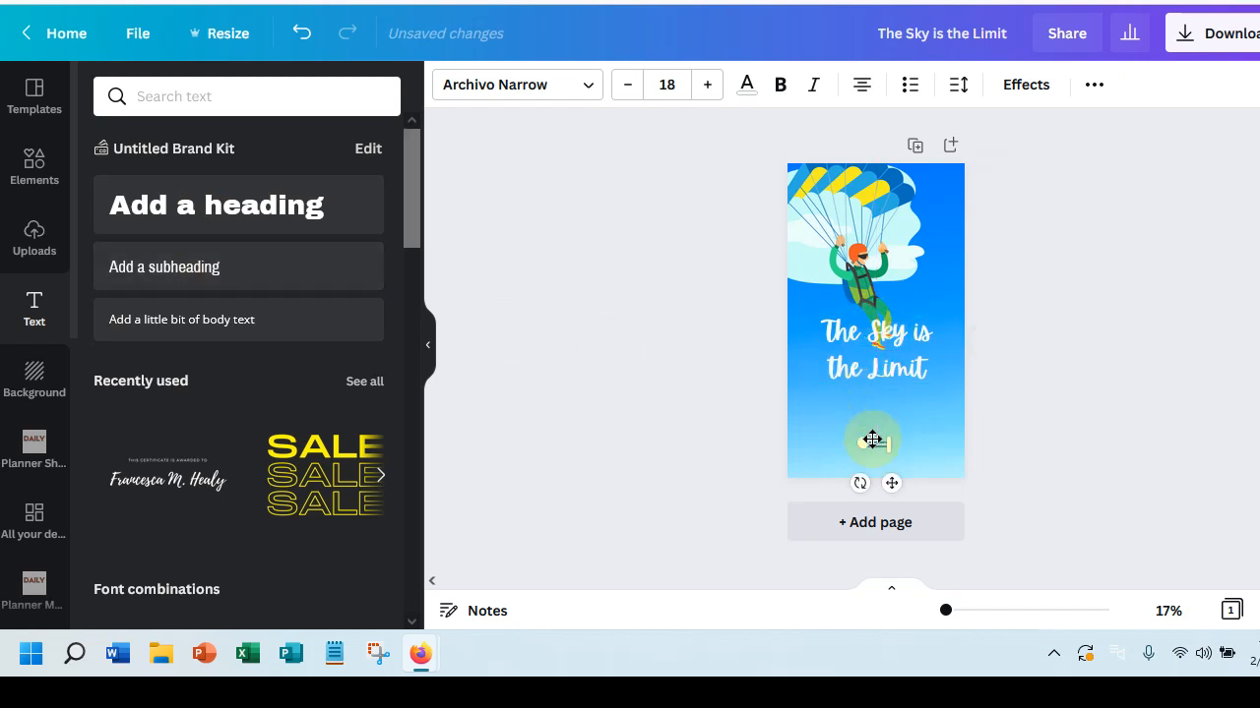
- Set the subheading's font size to 63 and replace its placeholder text with "reallygreatsite.com"
{"action": "left_click", "coordinate": [709, 89]}
{"action": "left_click", "coordinate": [707, 85]}
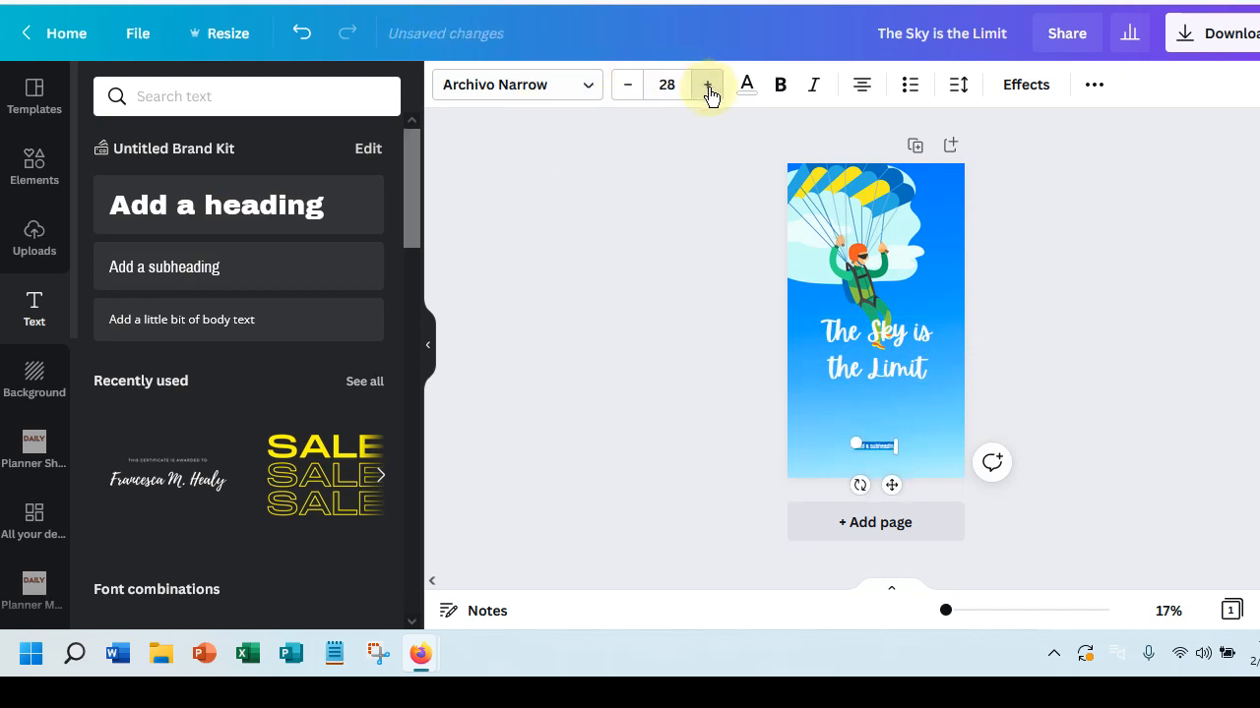
{"action": "left_click", "coordinate": [708, 85]}
{"action": "left_click", "coordinate": [707, 86]}
{"action": "left_click", "coordinate": [708, 86]}
{"action": "left_click", "coordinate": [708, 89]}
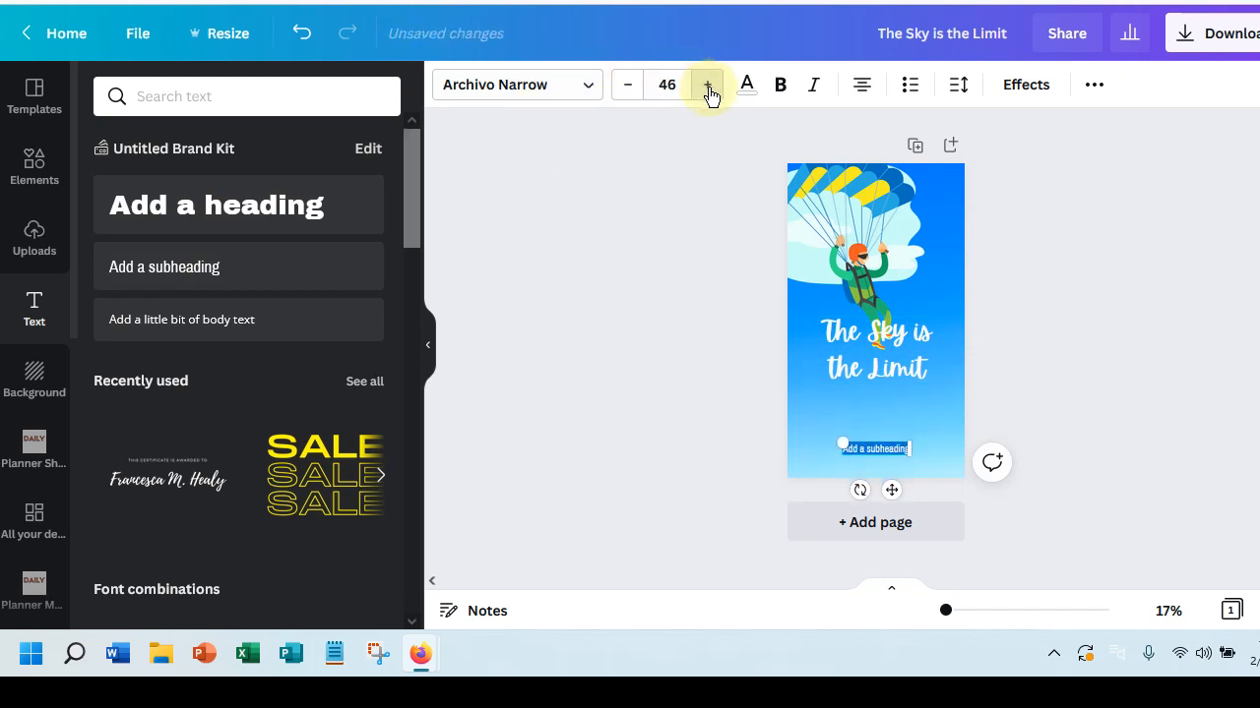
{"action": "left_click", "coordinate": [708, 89]}
{"action": "left_click", "coordinate": [708, 89]}
{"action": "left_click", "coordinate": [709, 89]}
{"action": "left_click", "coordinate": [708, 89]}
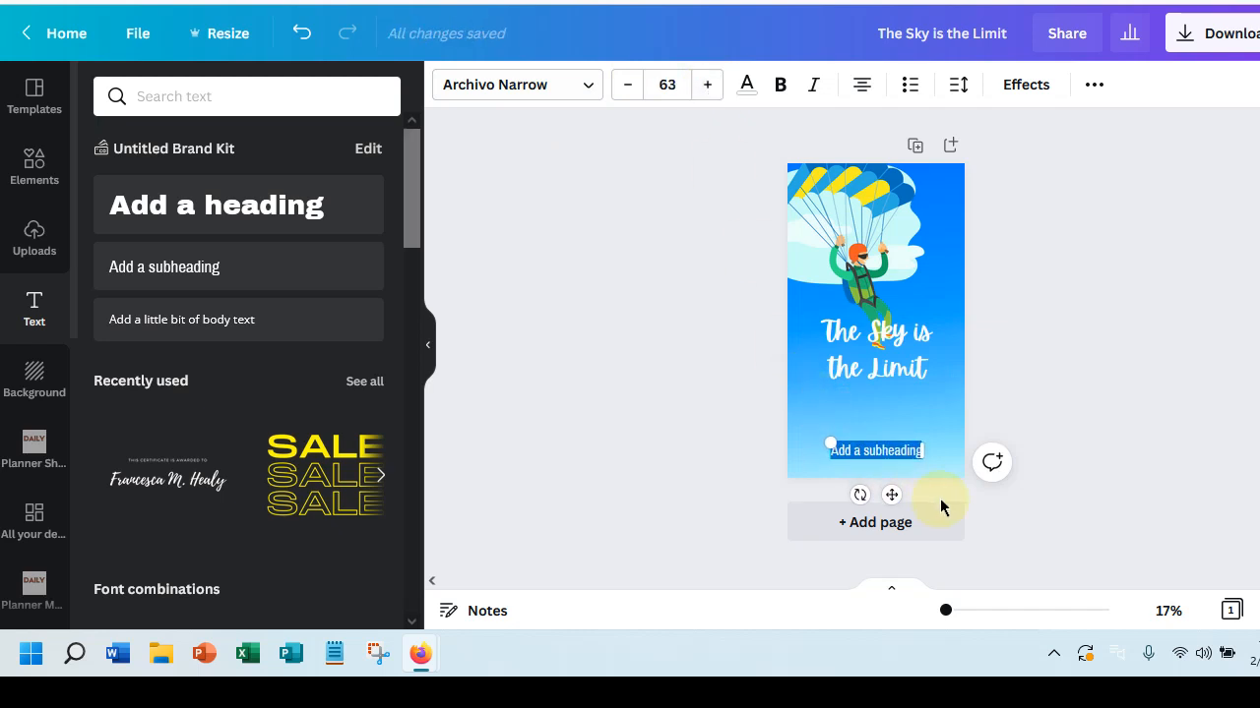
{"action": "key", "text": "BackSpace"}
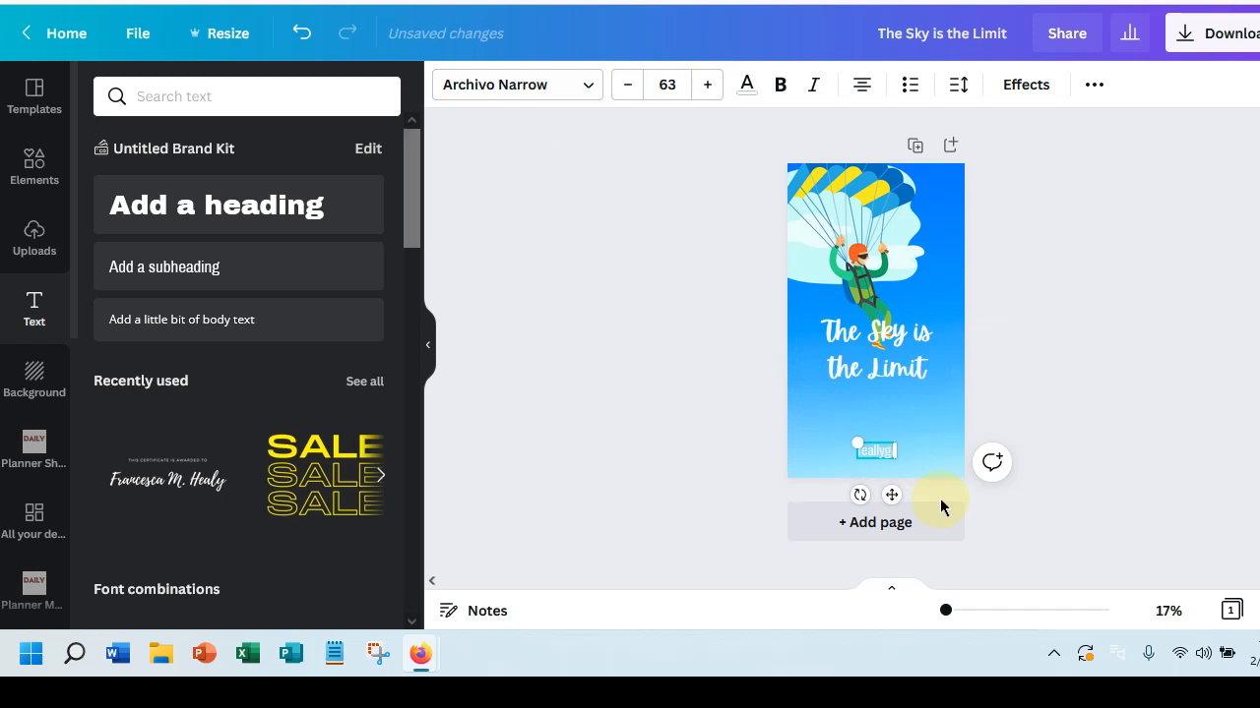
{"action": "type", "text": "reallygreatsite.com"}
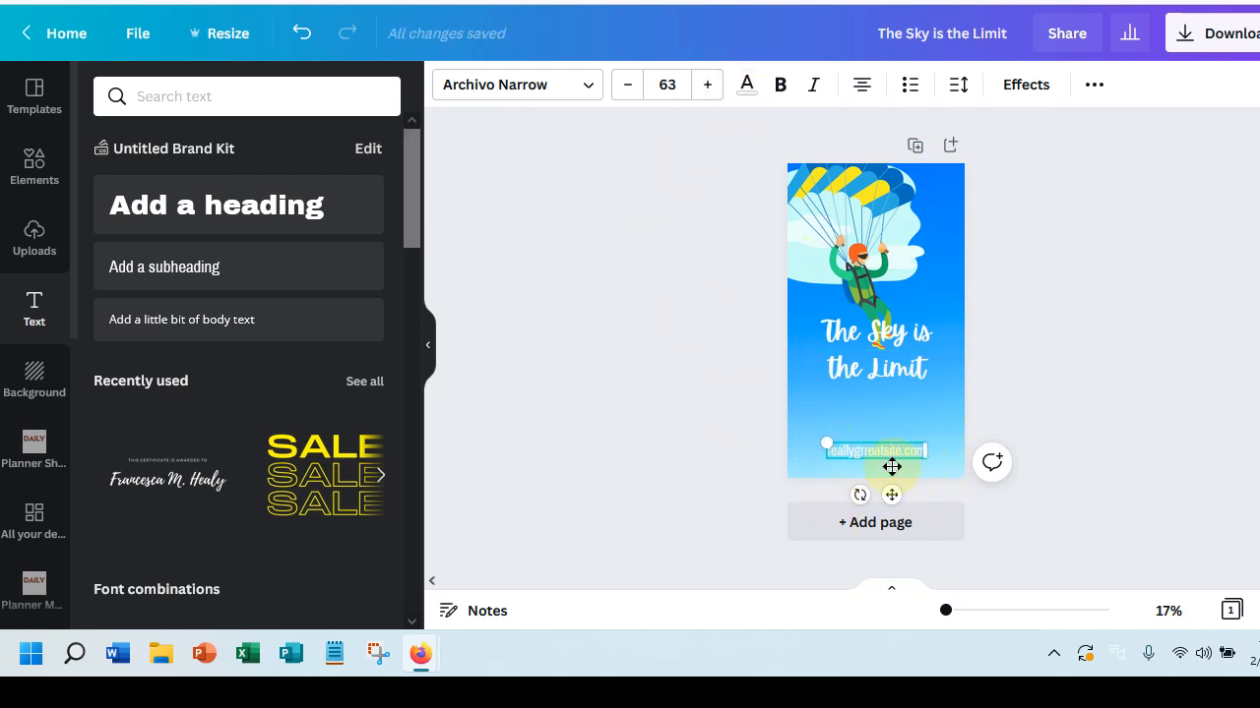
- Change the website address's text color to the deepest blue of the photo colors and deselect the text
{"action": "left_click", "coordinate": [748, 90]}
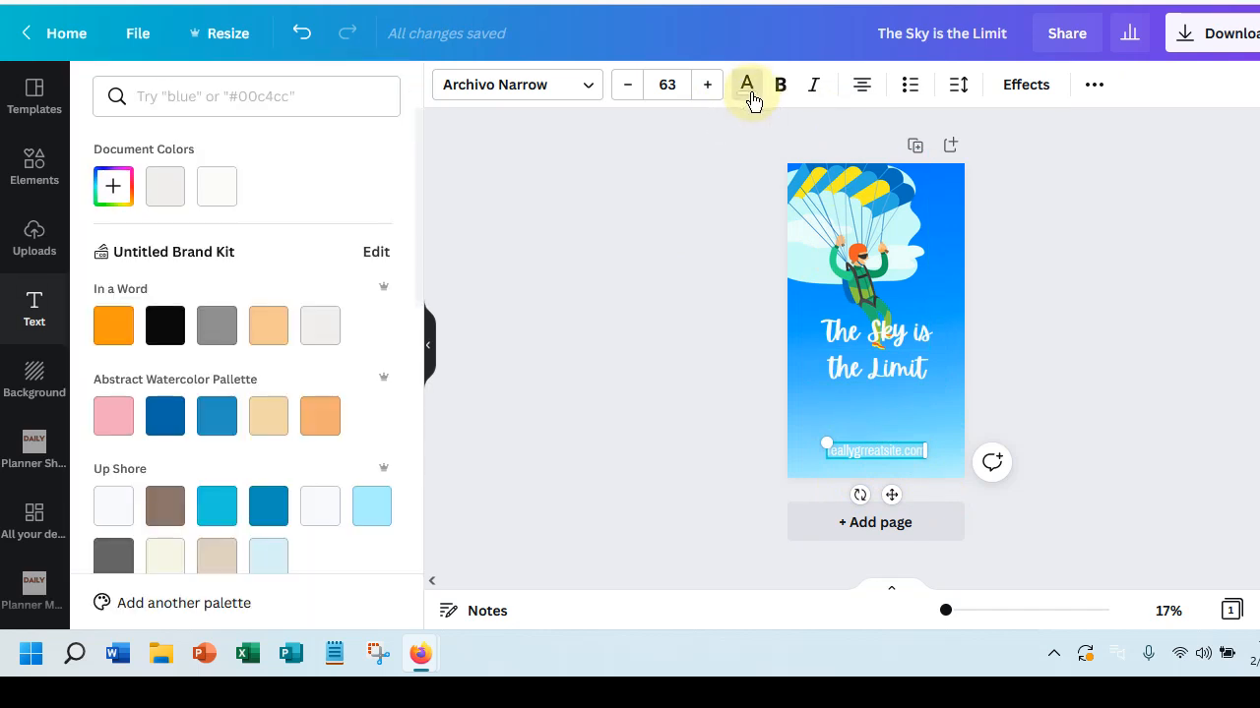
{"action": "scroll", "coordinate": [236, 364], "scroll_direction": "down", "scroll_amount": 8}
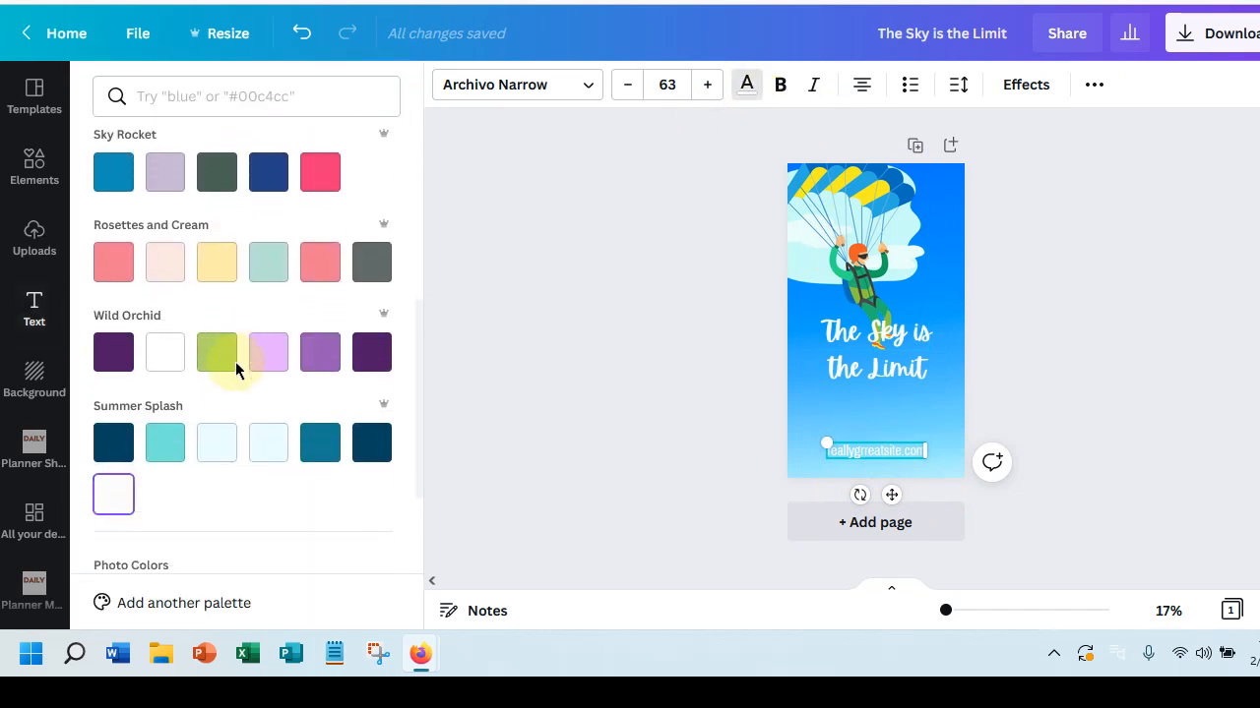
{"action": "scroll", "coordinate": [236, 364], "scroll_direction": "down", "scroll_amount": 2}
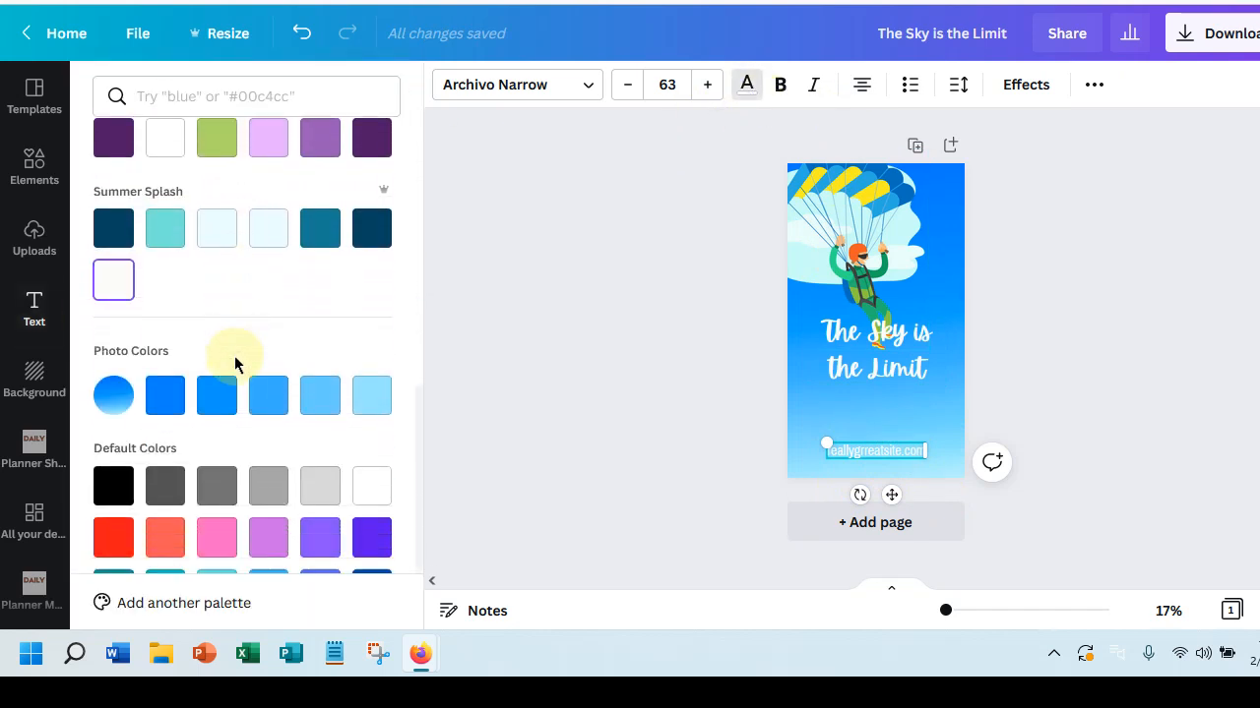
{"action": "left_click", "coordinate": [327, 381]}
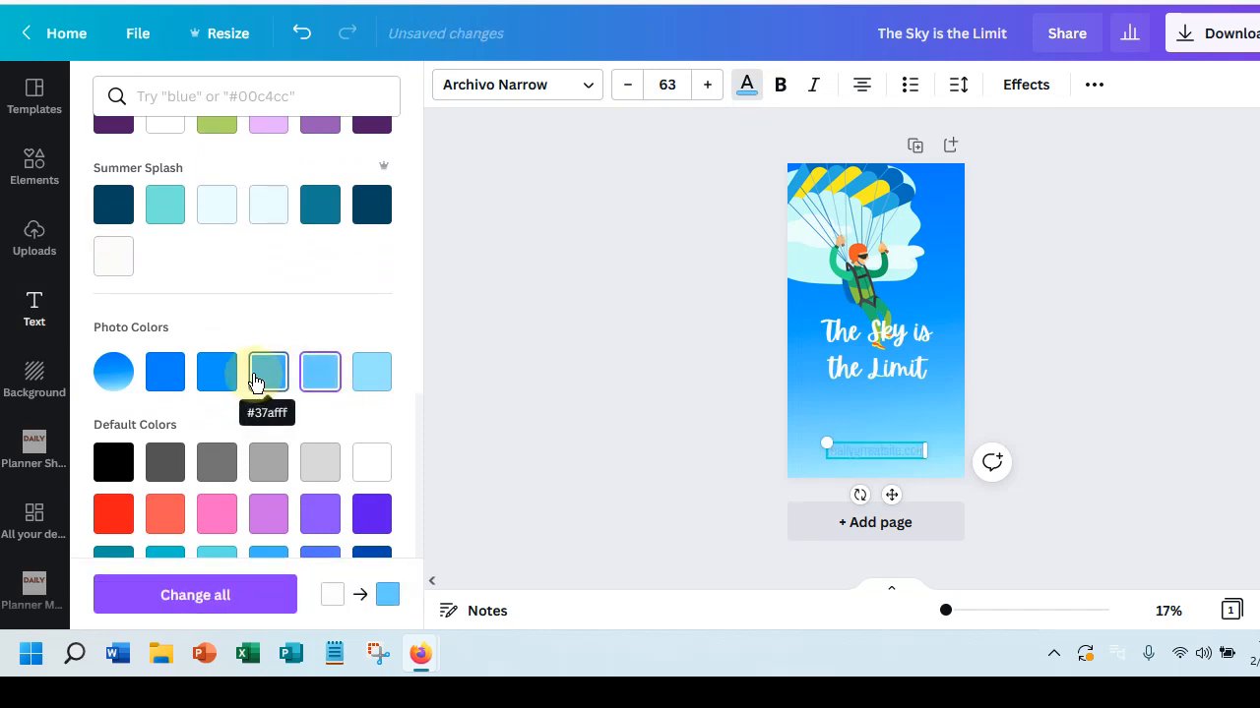
{"action": "left_click", "coordinate": [161, 380]}
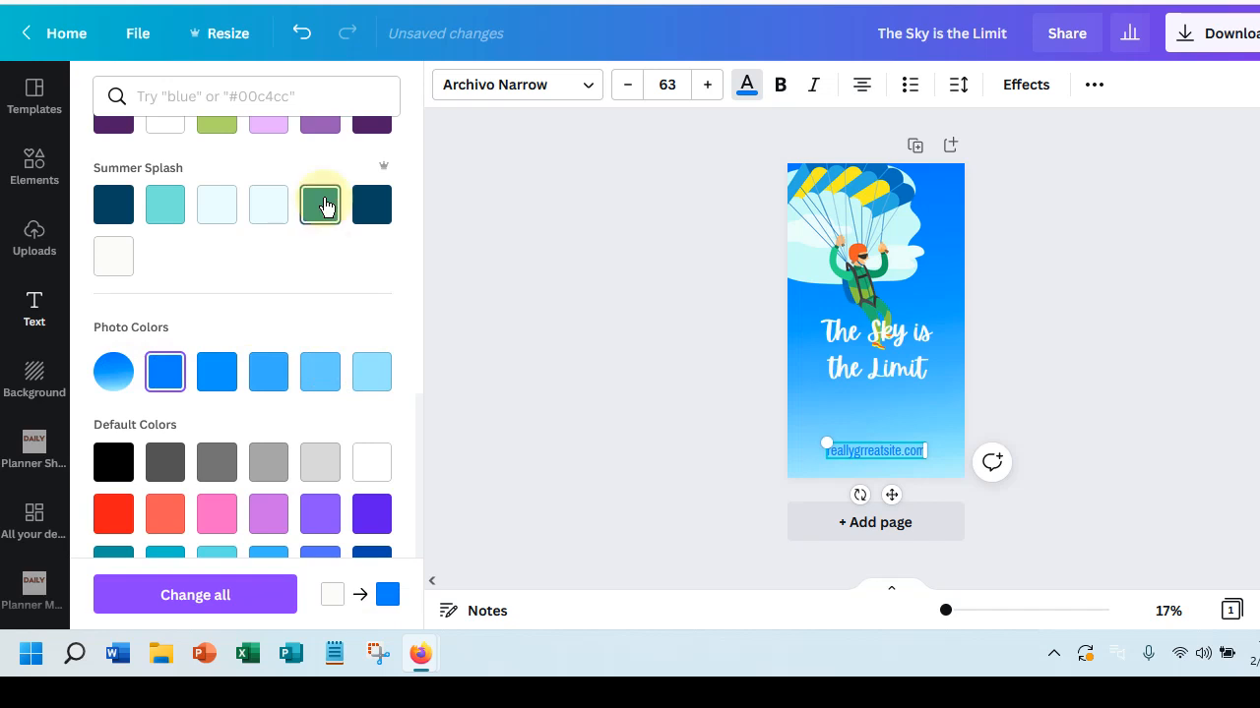
{"action": "left_click", "coordinate": [598, 415]}
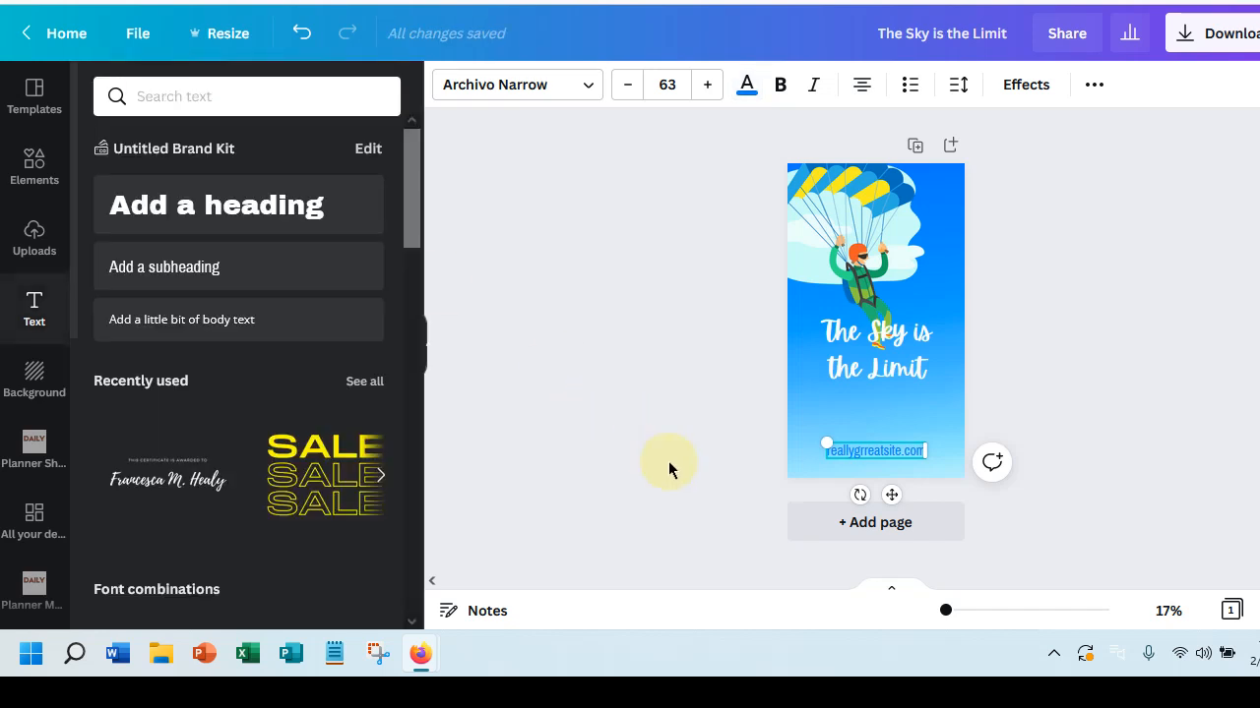
{"action": "left_click", "coordinate": [736, 481]}
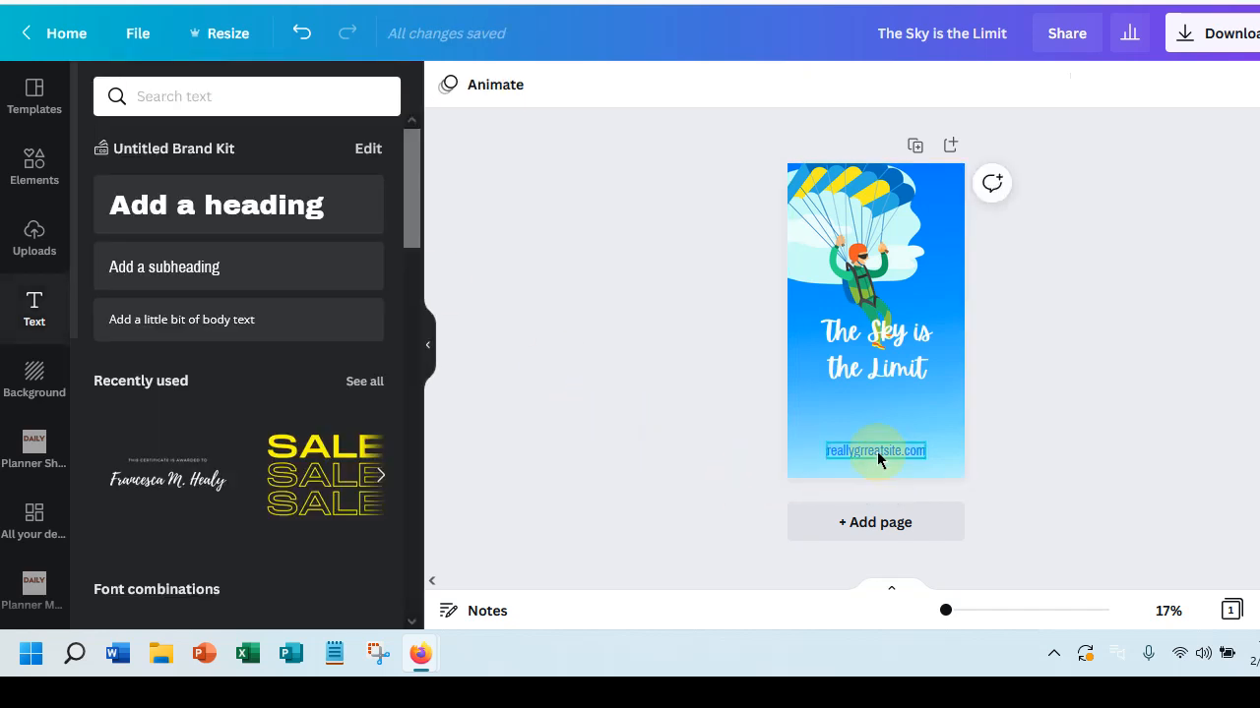
- Set the "The Sky is the Limit" heading's font size to 157 and move it down just below the skydiver's feet
{"action": "left_click", "coordinate": [882, 382]}
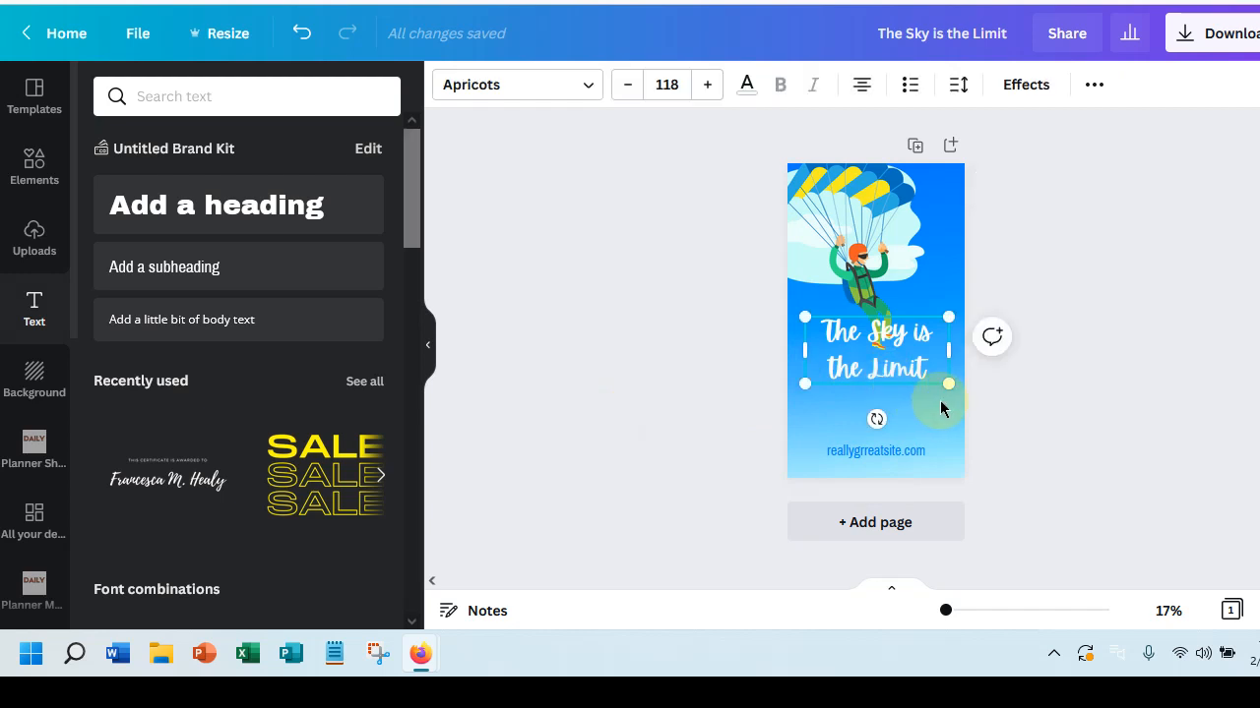
{"action": "left_click", "coordinate": [704, 87]}
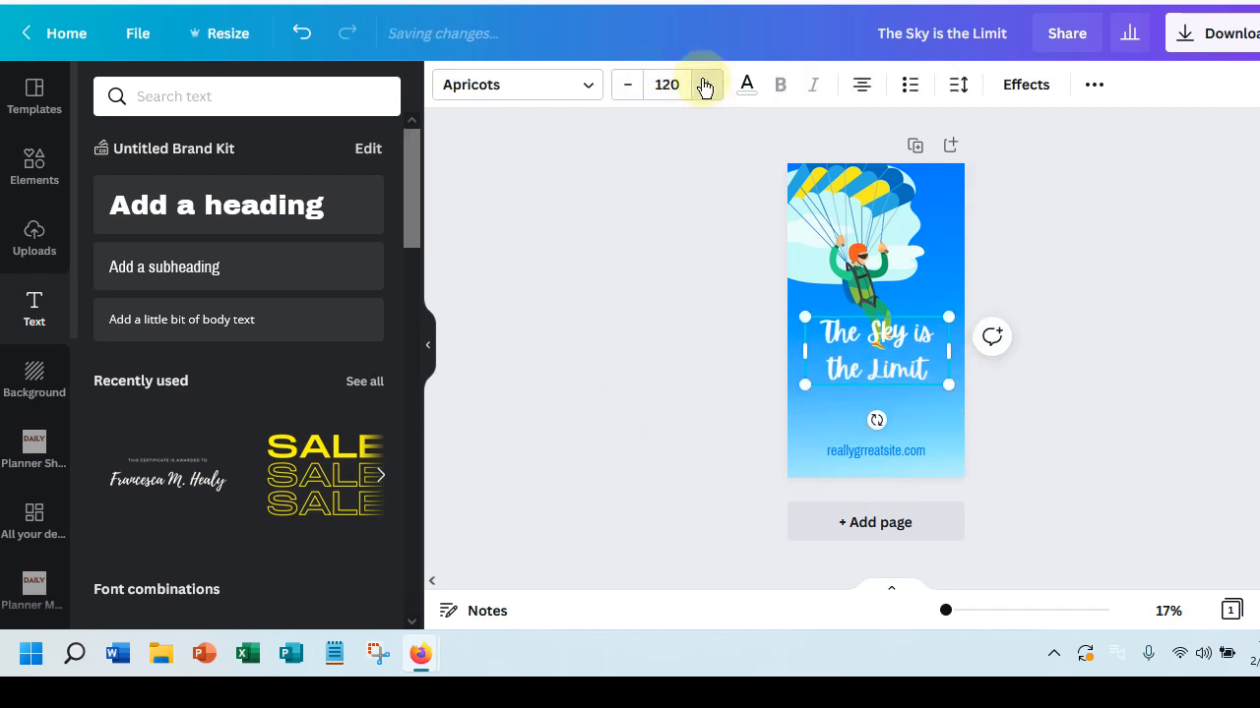
{"action": "left_click", "coordinate": [704, 87]}
{"action": "left_click", "coordinate": [705, 86]}
{"action": "left_click", "coordinate": [705, 86]}
{"action": "left_click", "coordinate": [704, 86]}
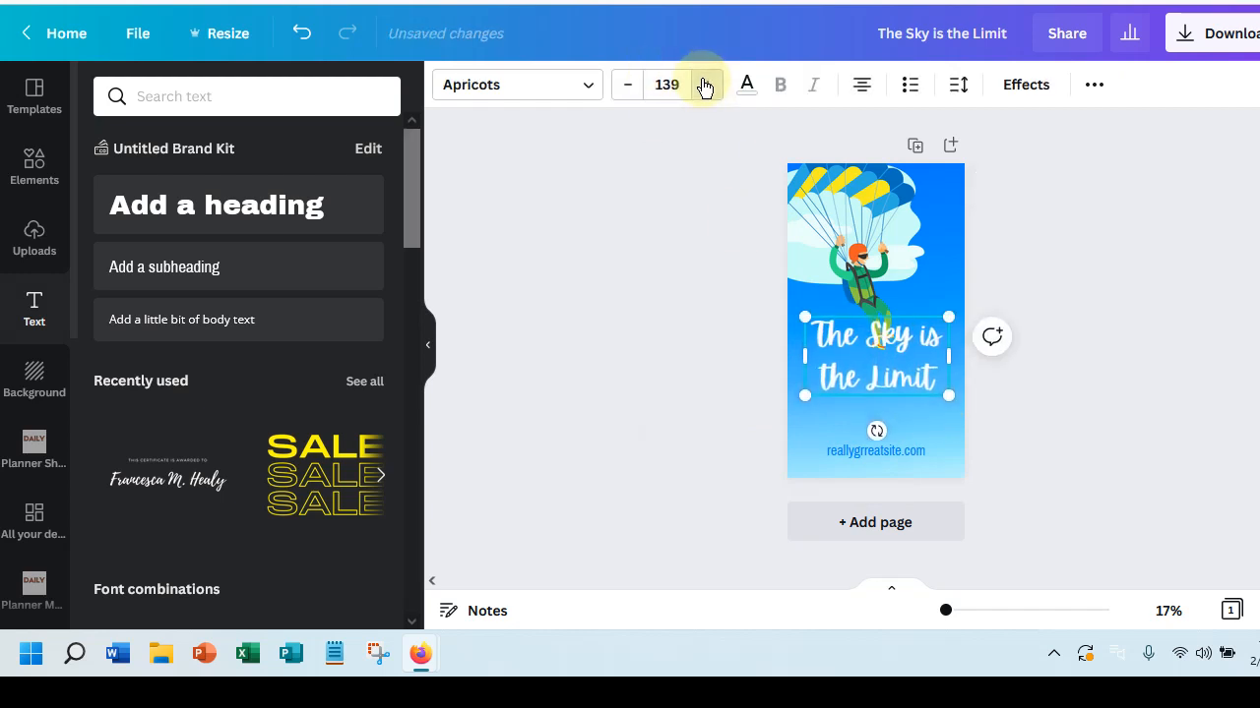
{"action": "left_click", "coordinate": [705, 87]}
{"action": "left_click", "coordinate": [705, 86]}
{"action": "left_click", "coordinate": [704, 87]}
{"action": "left_click", "coordinate": [704, 87]}
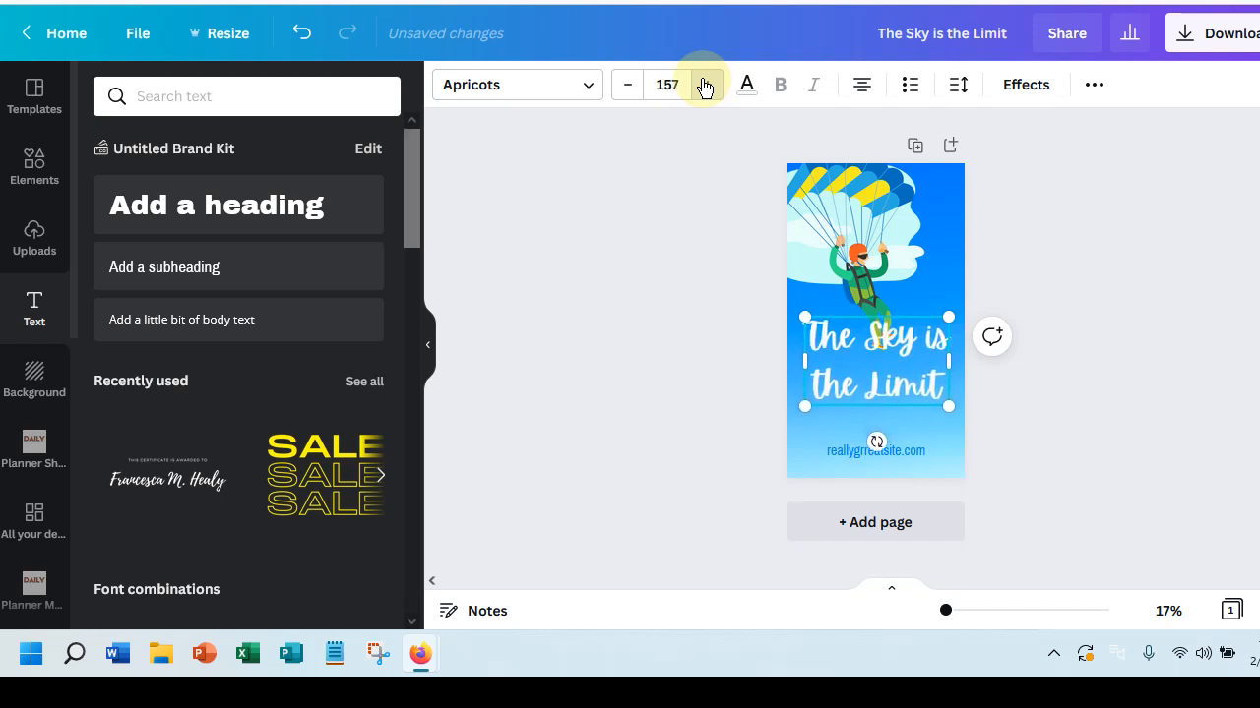
{"action": "left_click", "coordinate": [705, 86]}
{"action": "left_click", "coordinate": [630, 87]}
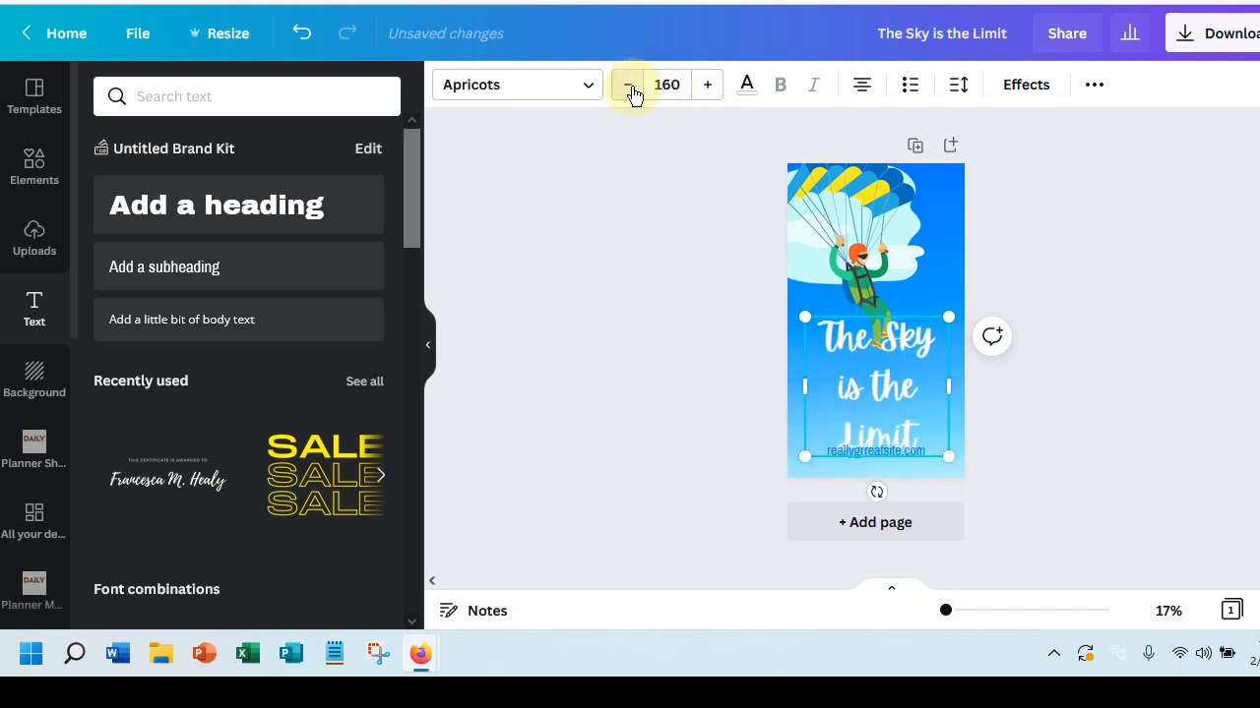
{"action": "left_click", "coordinate": [630, 86]}
{"action": "left_click", "coordinate": [630, 87]}
{"action": "left_click", "coordinate": [630, 86]}
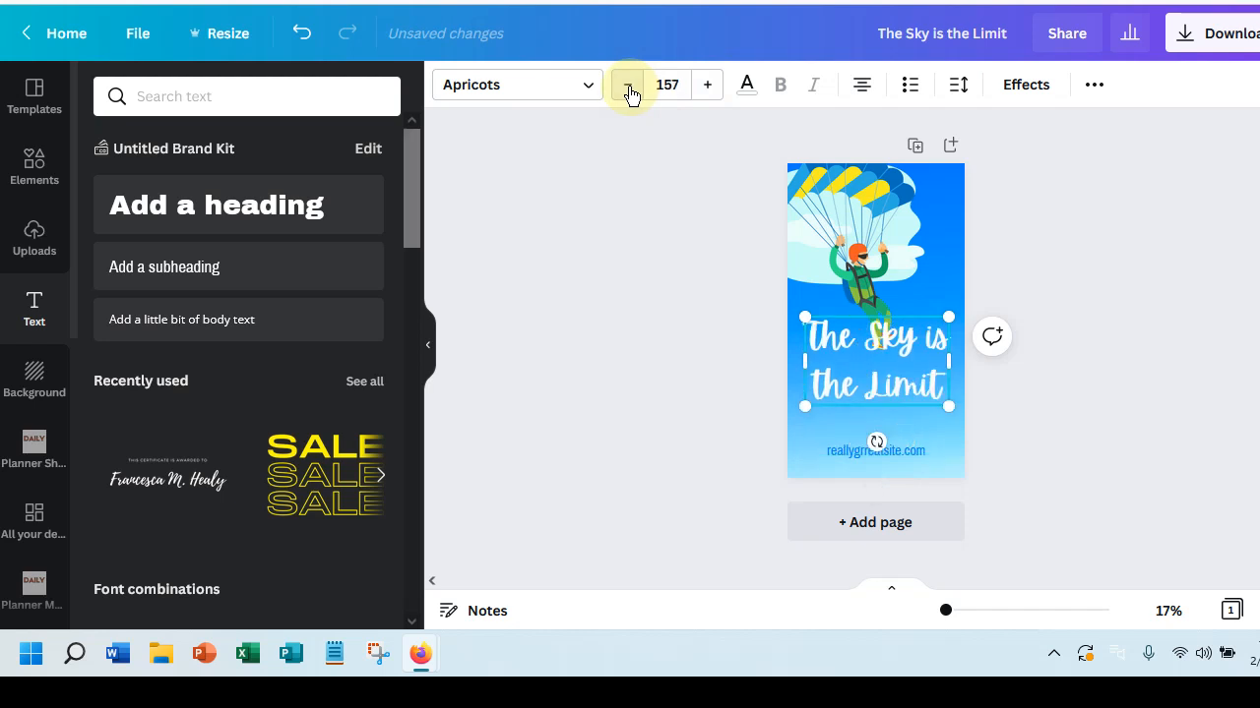
{"action": "left_click_drag", "start_coordinate": [879, 398], "coordinate": [881, 420]}
{"action": "left_click", "coordinate": [686, 338]}
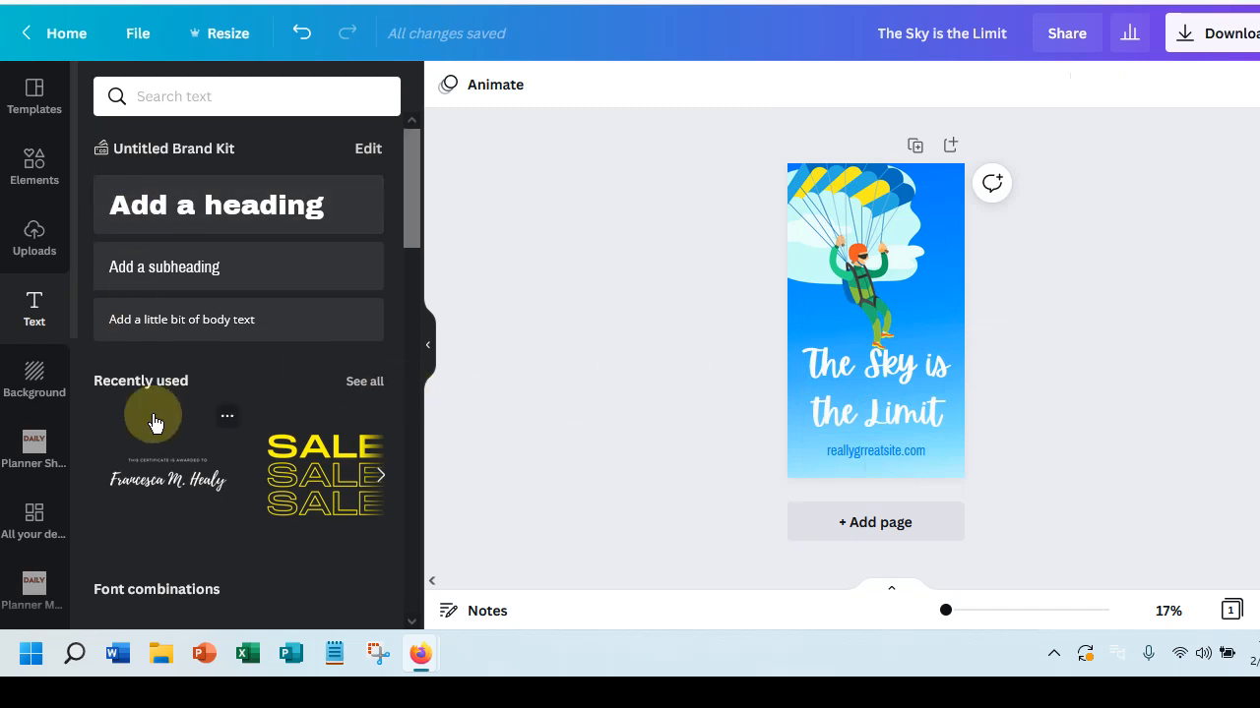
- Add a second page and set its background to the off-white document color
{"action": "scroll", "coordinate": [154, 421], "scroll_direction": "down", "scroll_amount": 2}
{"action": "scroll", "coordinate": [155, 418], "scroll_direction": "down", "scroll_amount": 4}
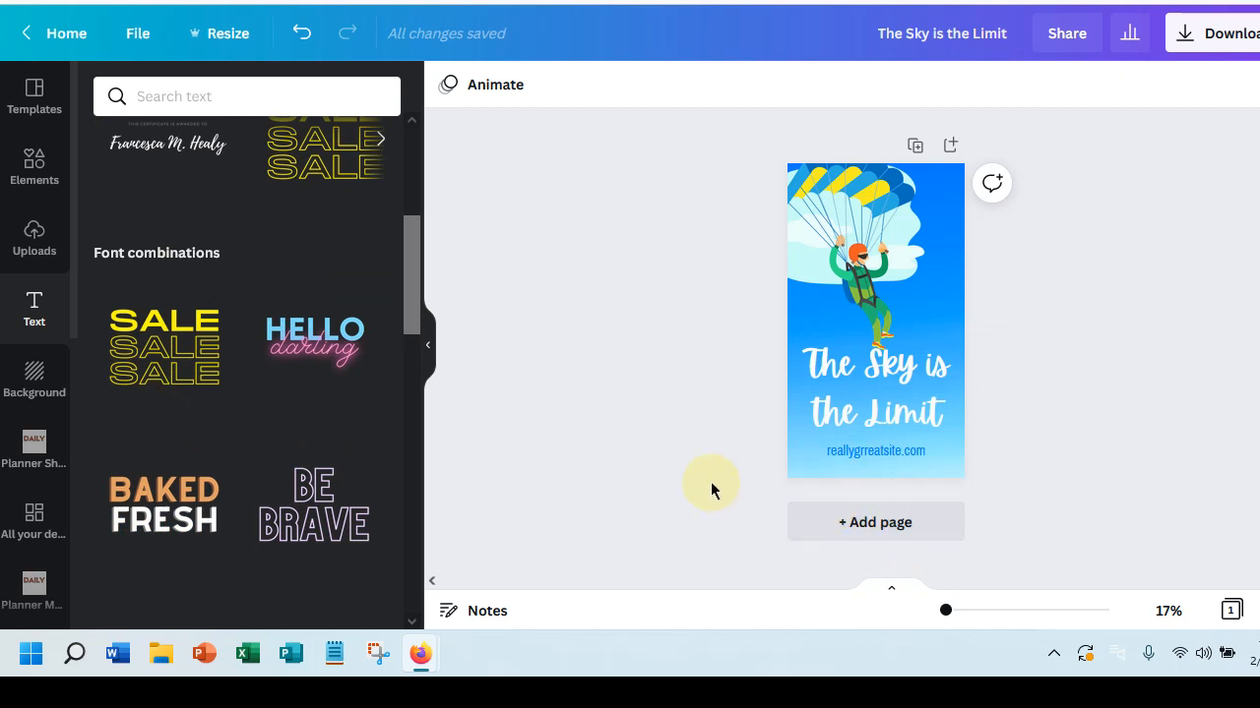
{"action": "left_click", "coordinate": [866, 523]}
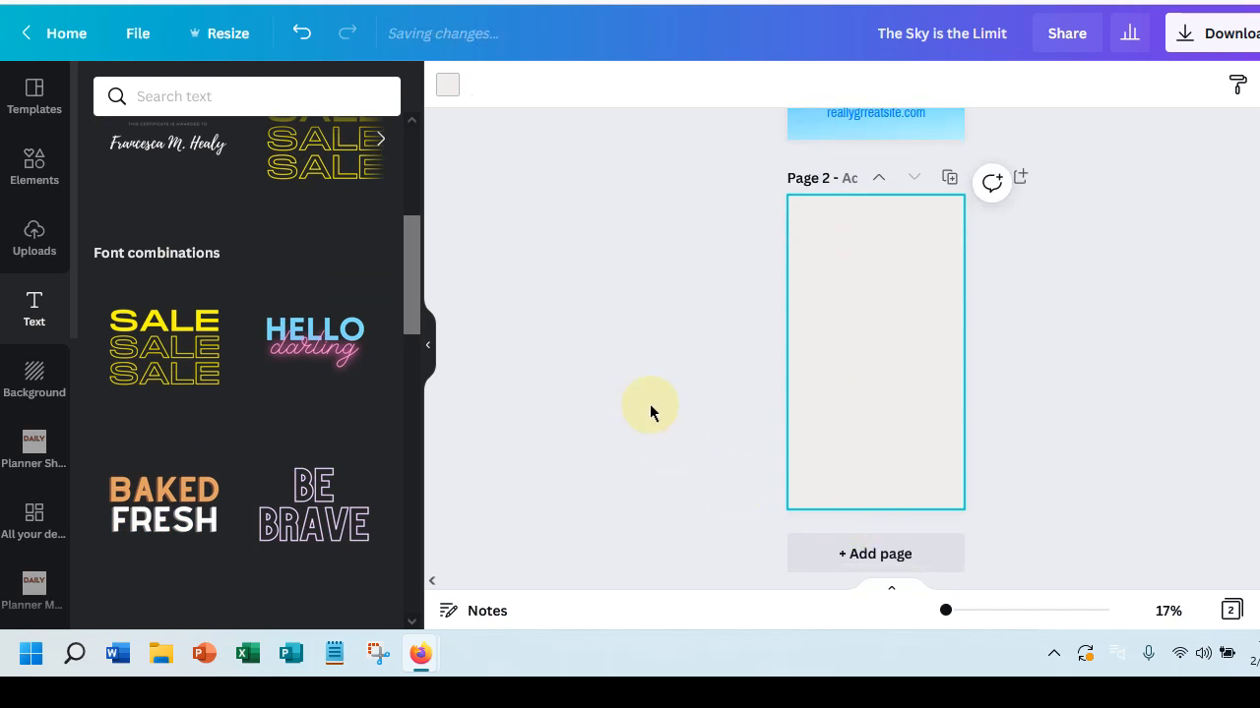
{"action": "left_click", "coordinate": [448, 85]}
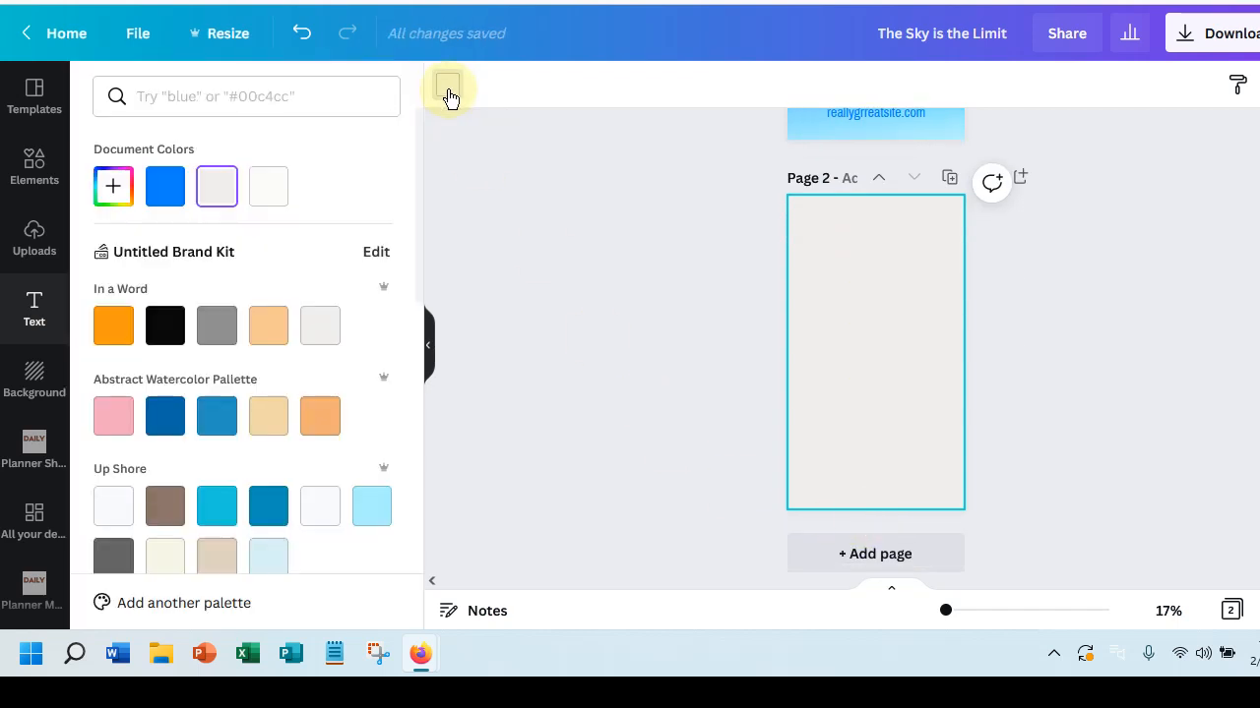
{"action": "left_click", "coordinate": [268, 187]}
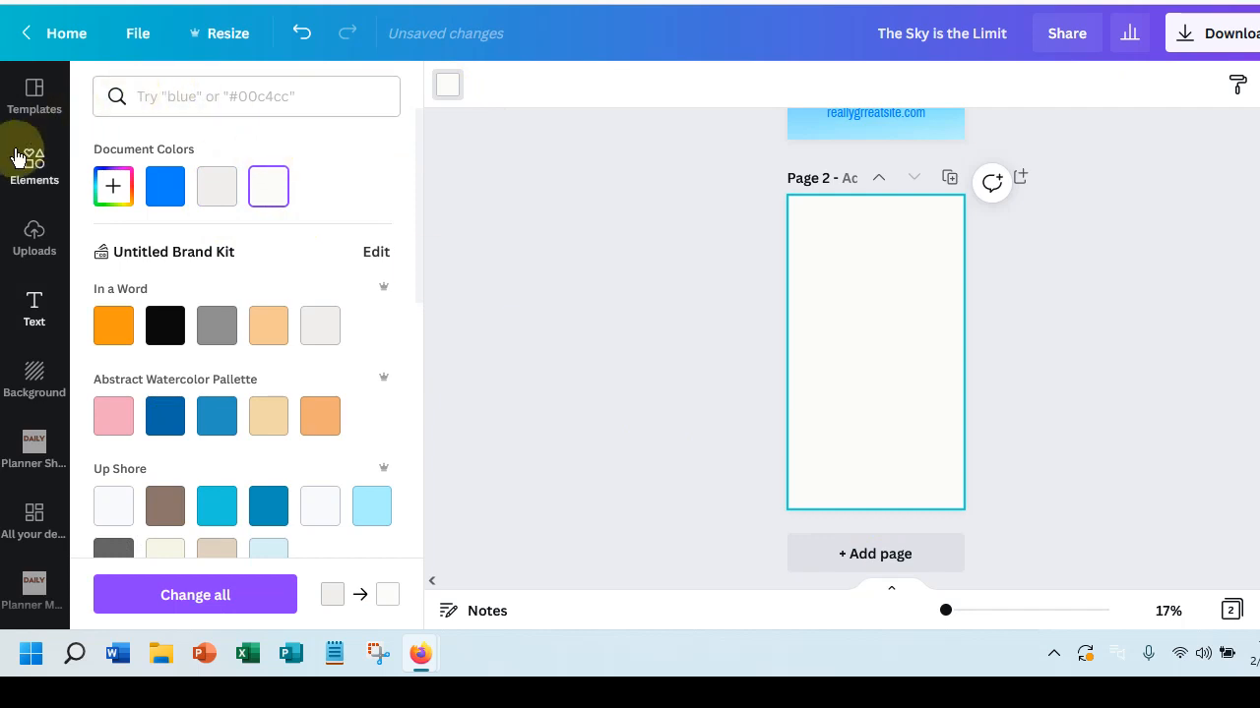
- Apply the recently used "Why Travel Solo?" story template to page 2
{"action": "left_click", "coordinate": [49, 105]}
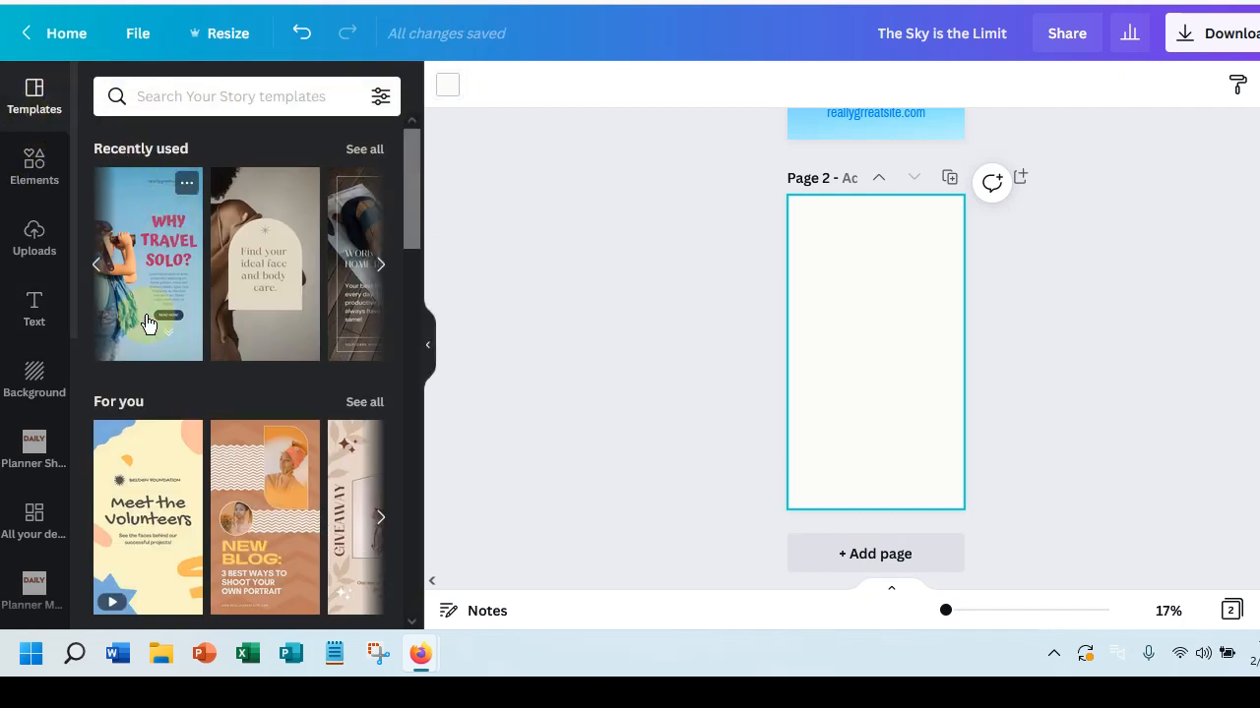
{"action": "left_click", "coordinate": [123, 266]}
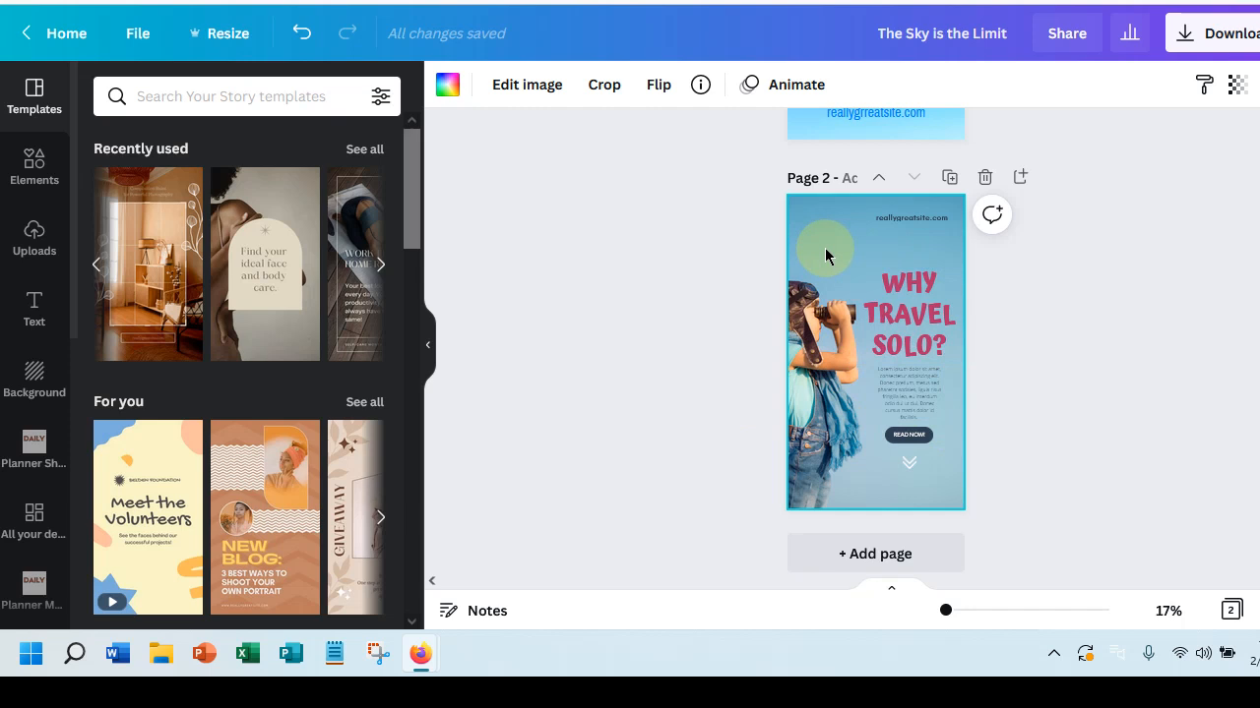
- Replace page 2's background picture with the skydiving photo showing an airplane and a jumper above the clouds
{"action": "left_click", "coordinate": [22, 172]}
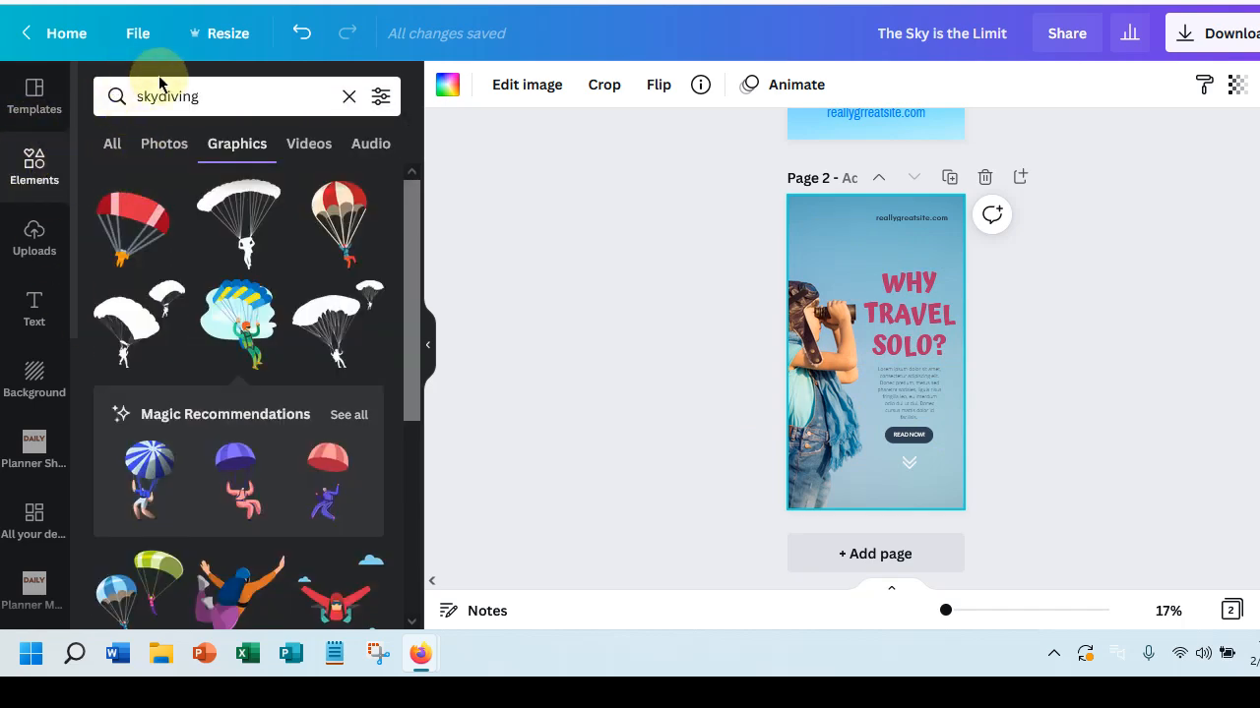
{"action": "left_click", "coordinate": [163, 148]}
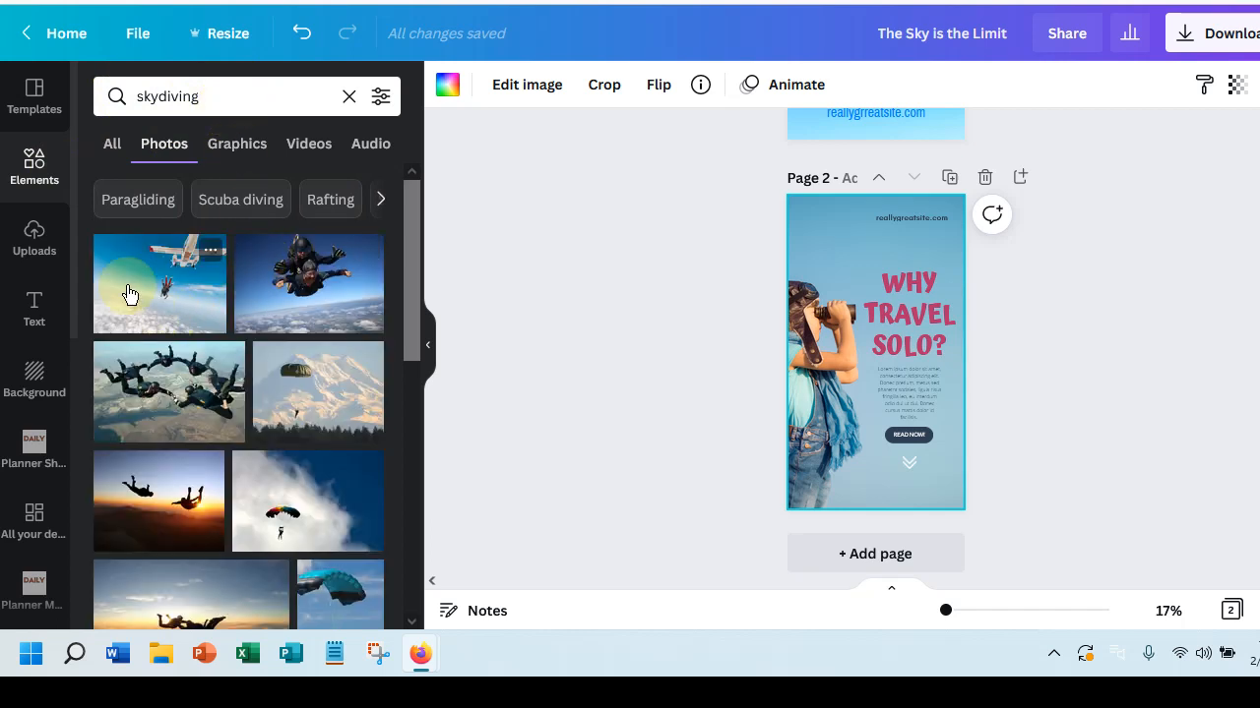
{"action": "left_click_drag", "start_coordinate": [128, 294], "coordinate": [803, 276]}
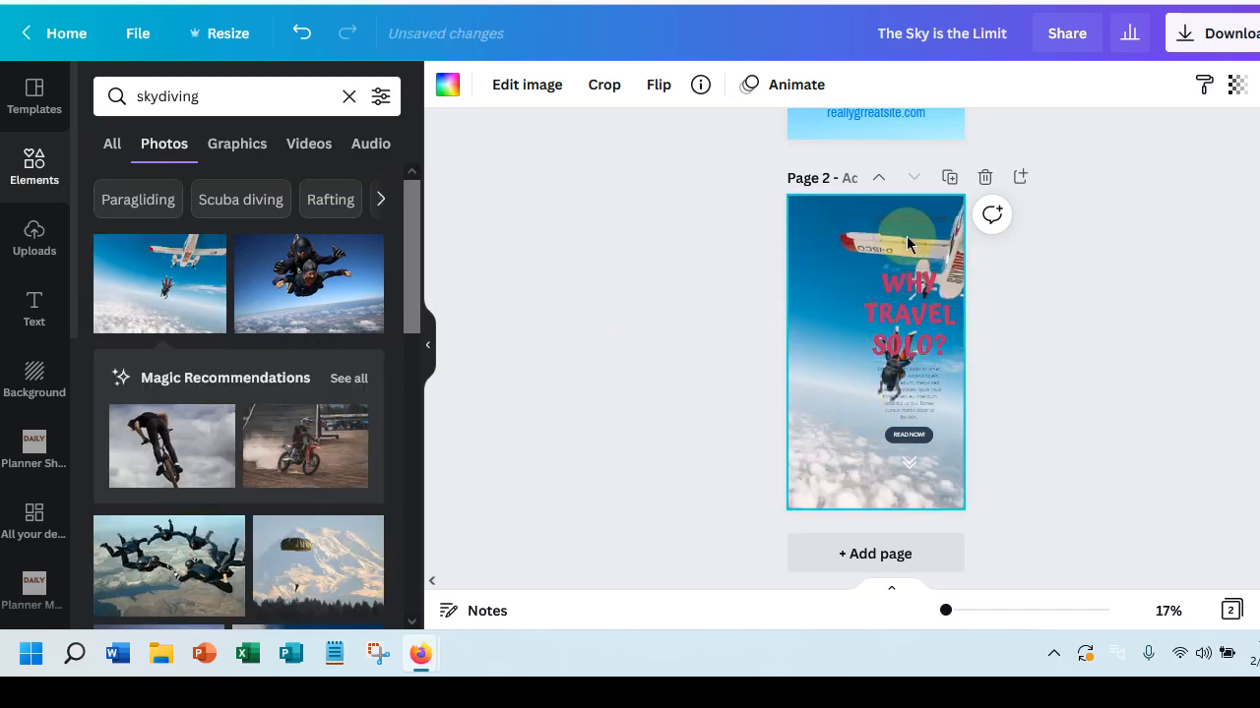
- Swap page 2's background photo for the skydiver under the orange, black and blue parachute against a plain blue sky
{"action": "scroll", "coordinate": [209, 393], "scroll_direction": "down", "scroll_amount": 1}
{"action": "scroll", "coordinate": [208, 395], "scroll_direction": "down", "scroll_amount": 5}
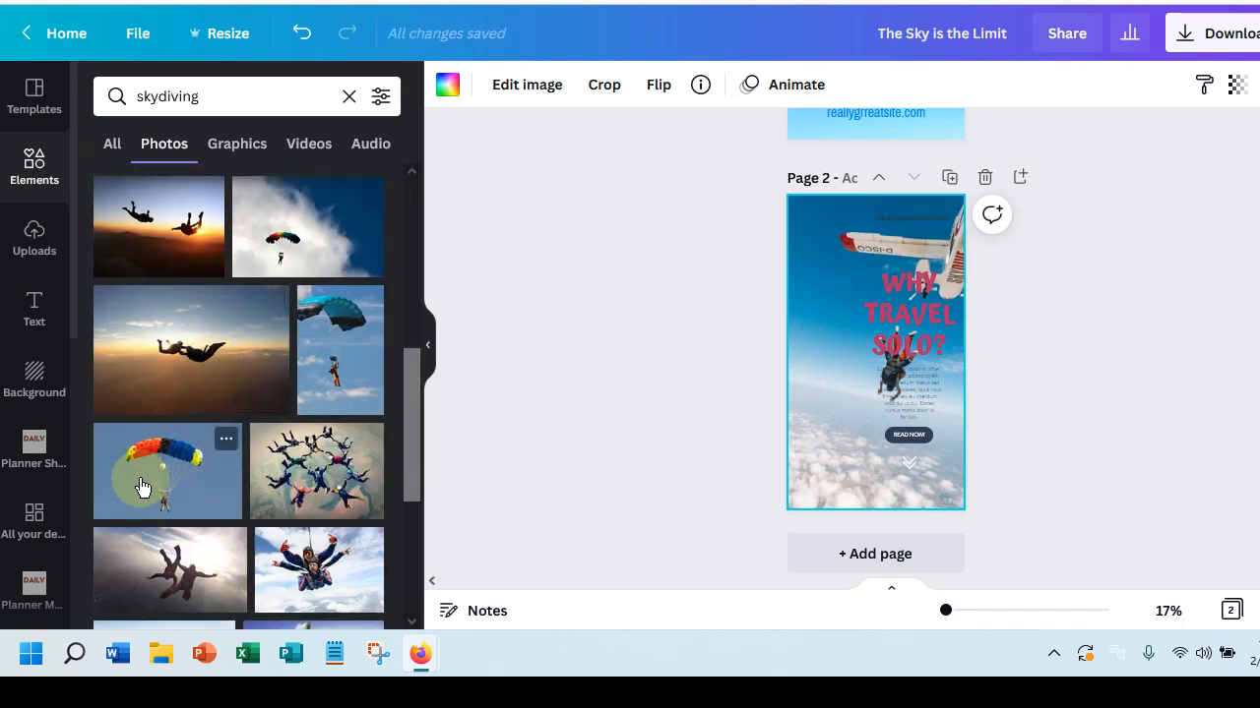
{"action": "left_click_drag", "start_coordinate": [138, 481], "coordinate": [800, 322]}
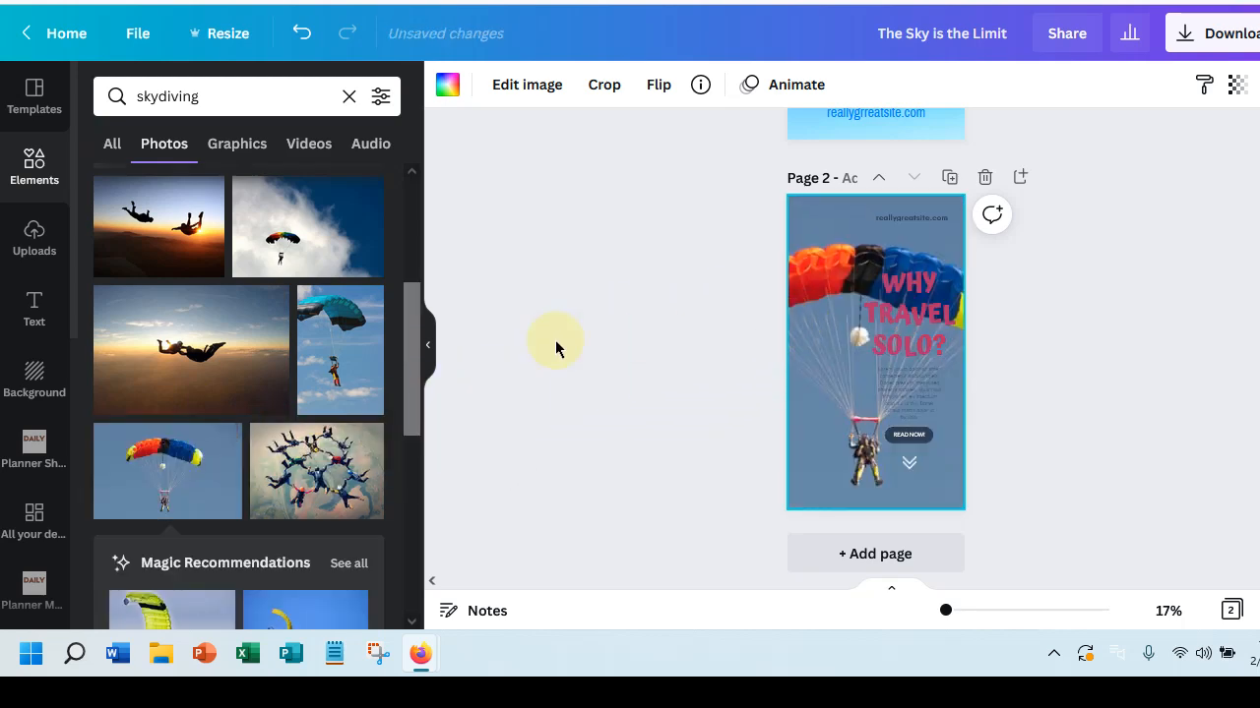
- Replace the "Why Travel Solo?" heading with "IS YOUR BUSINESS IN A FREE FALL?" and widen its text box to fit three lines
{"action": "left_click", "coordinate": [911, 323]}
{"action": "left_click", "coordinate": [908, 315]}
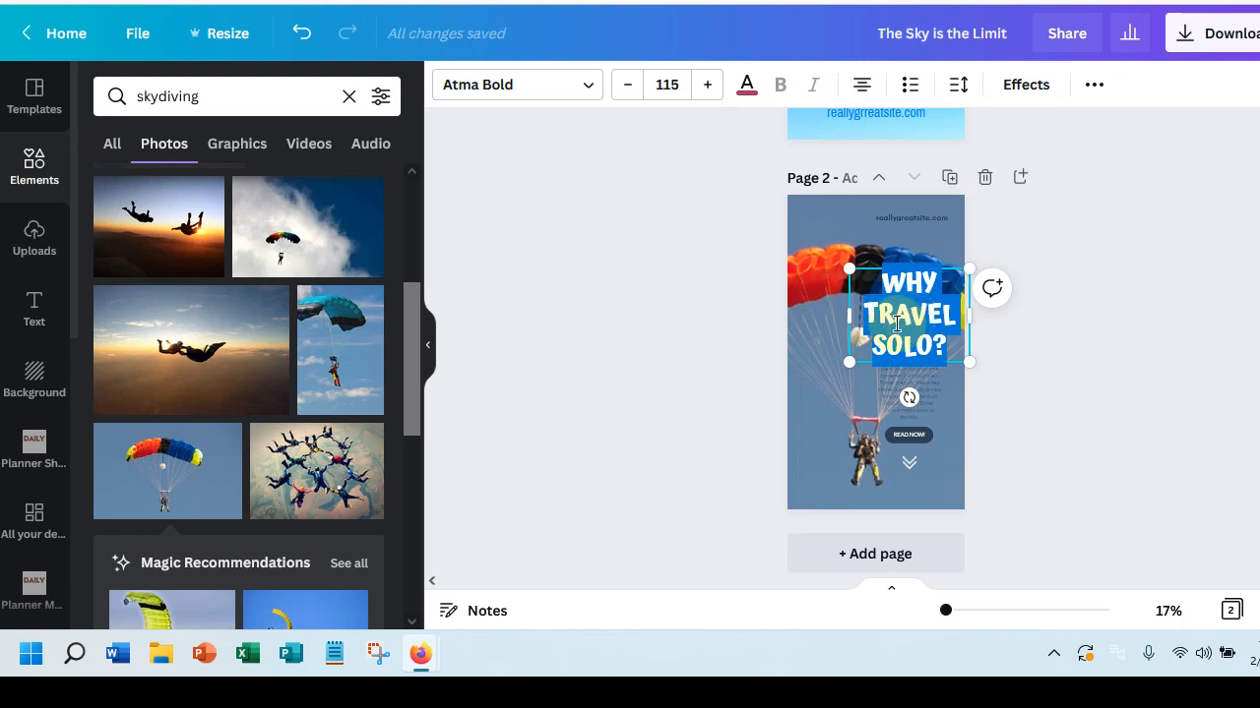
{"action": "key", "text": "BackSpace"}
{"action": "type", "text": "IS YOUR"}
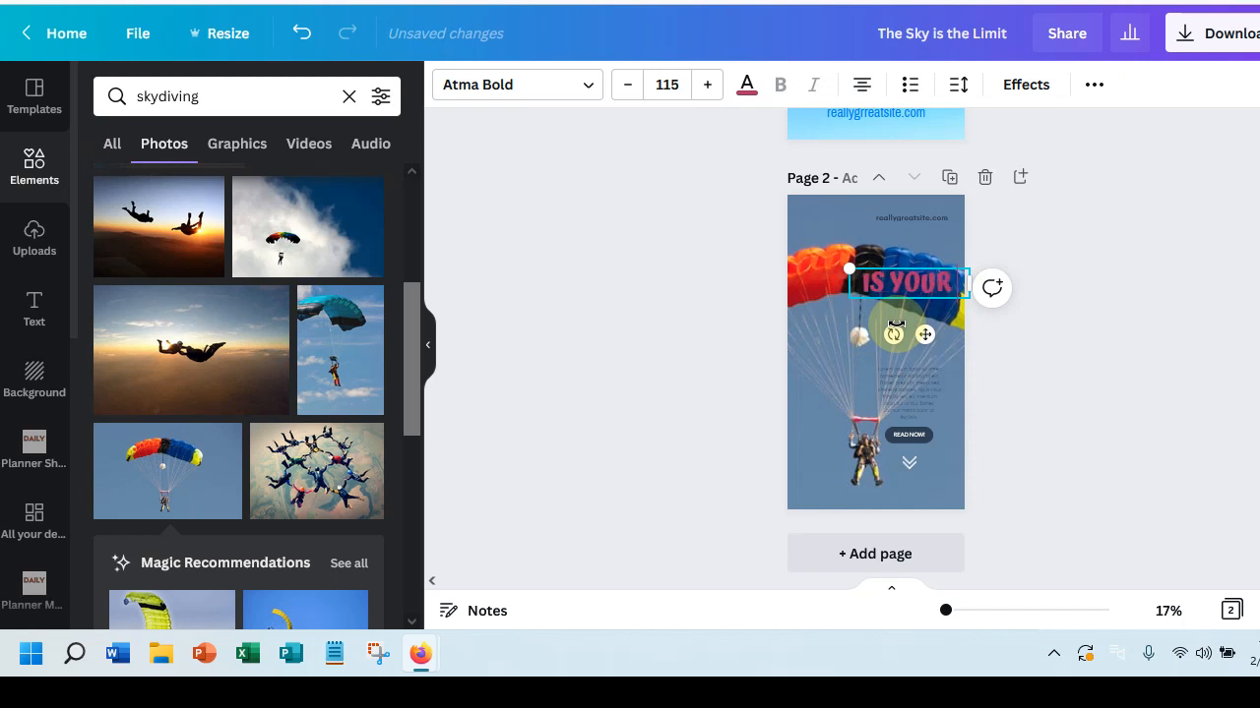
{"action": "type", "text": " BUSINESS IN A"}
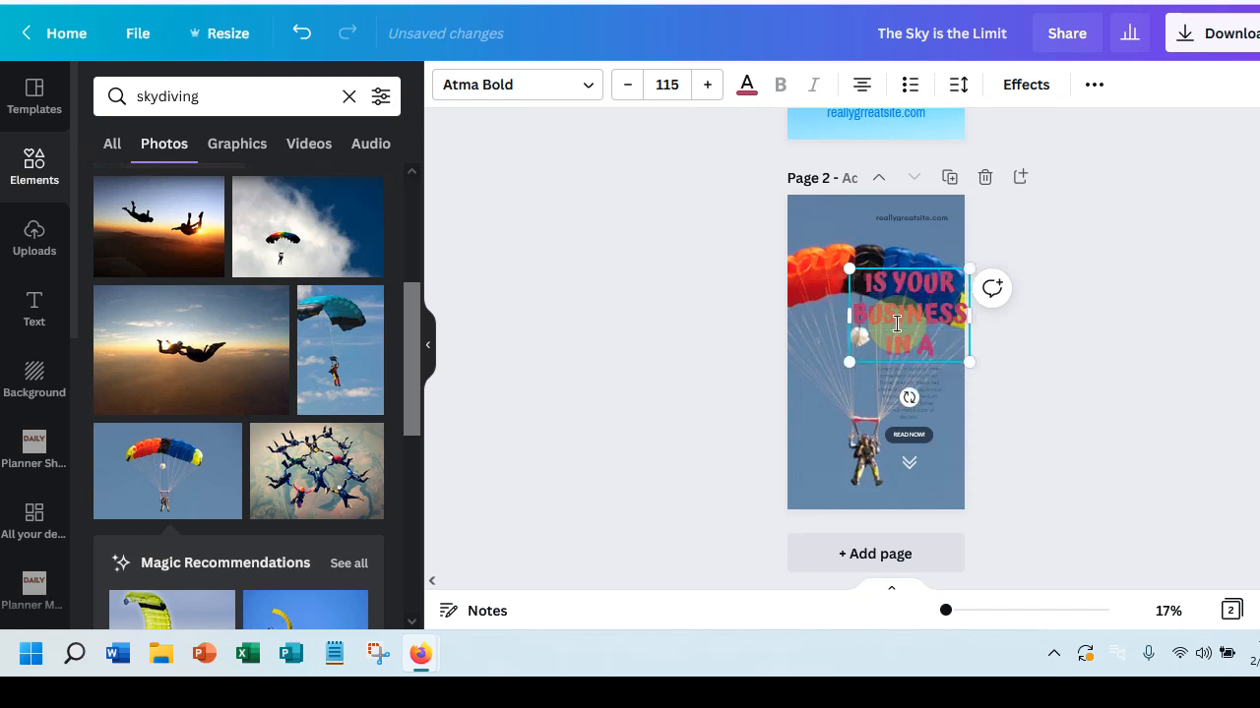
{"action": "type", "text": " FREE"}
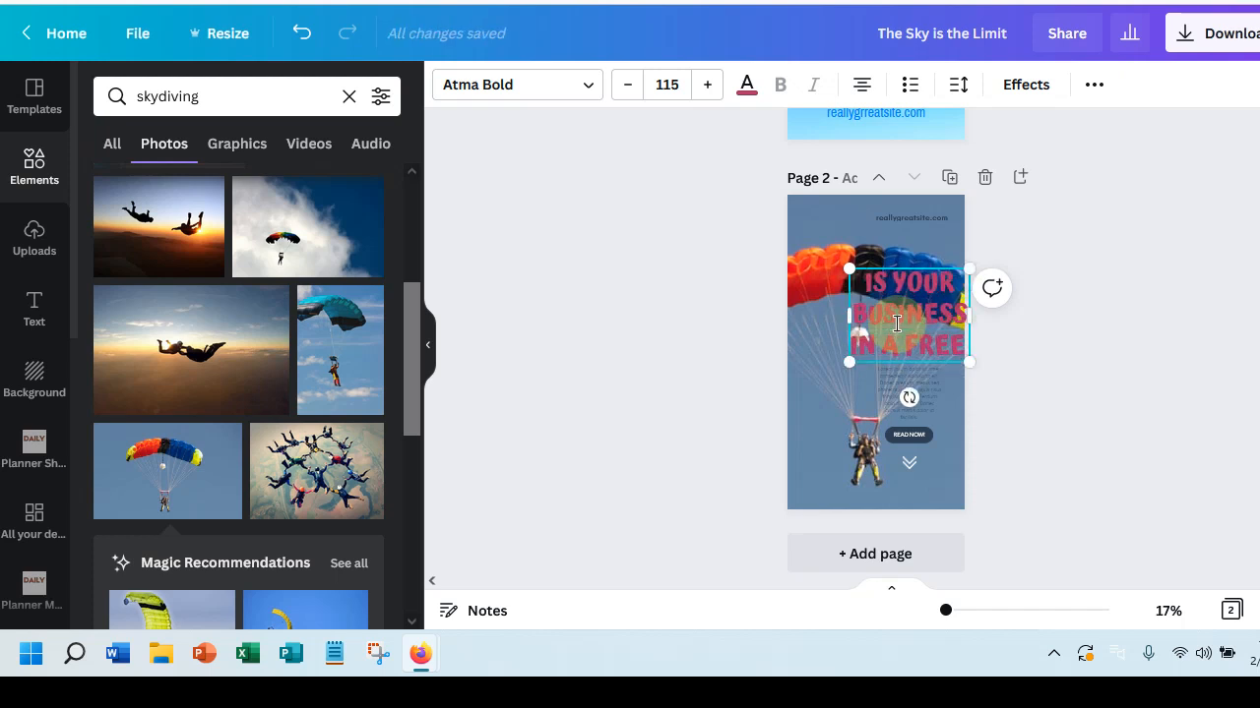
{"action": "type", "text": " FALL"}
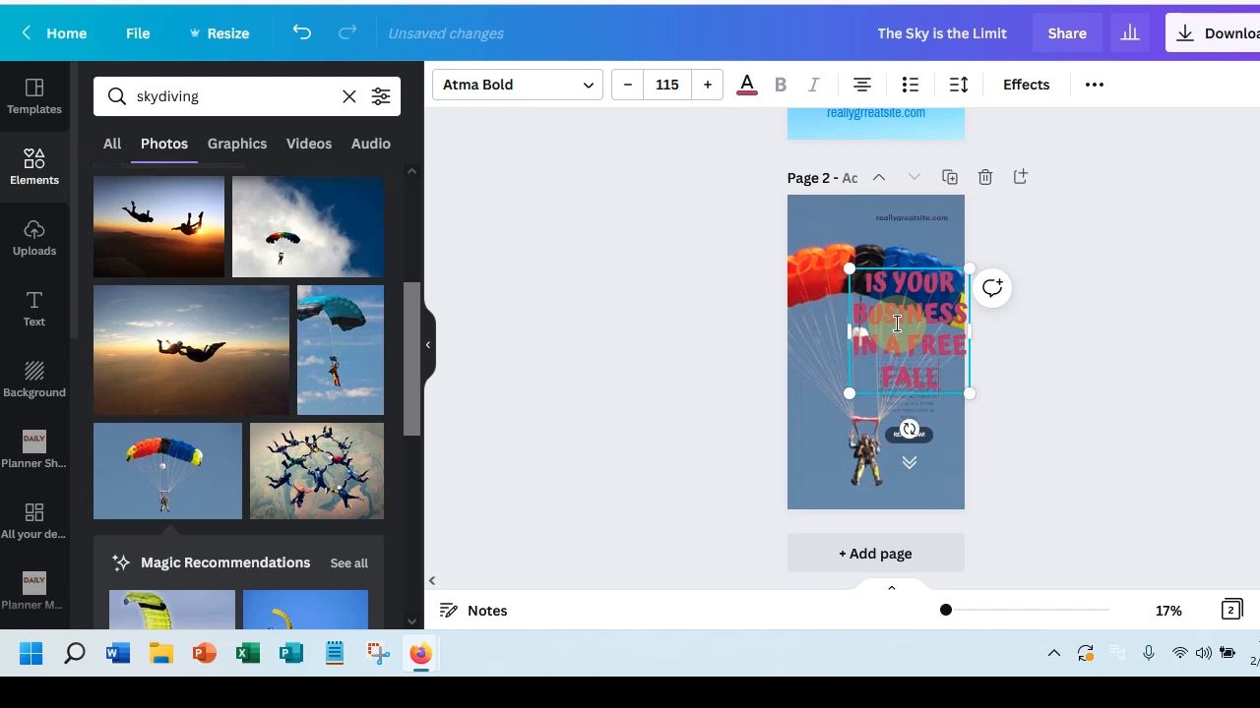
{"action": "type", "text": "?"}
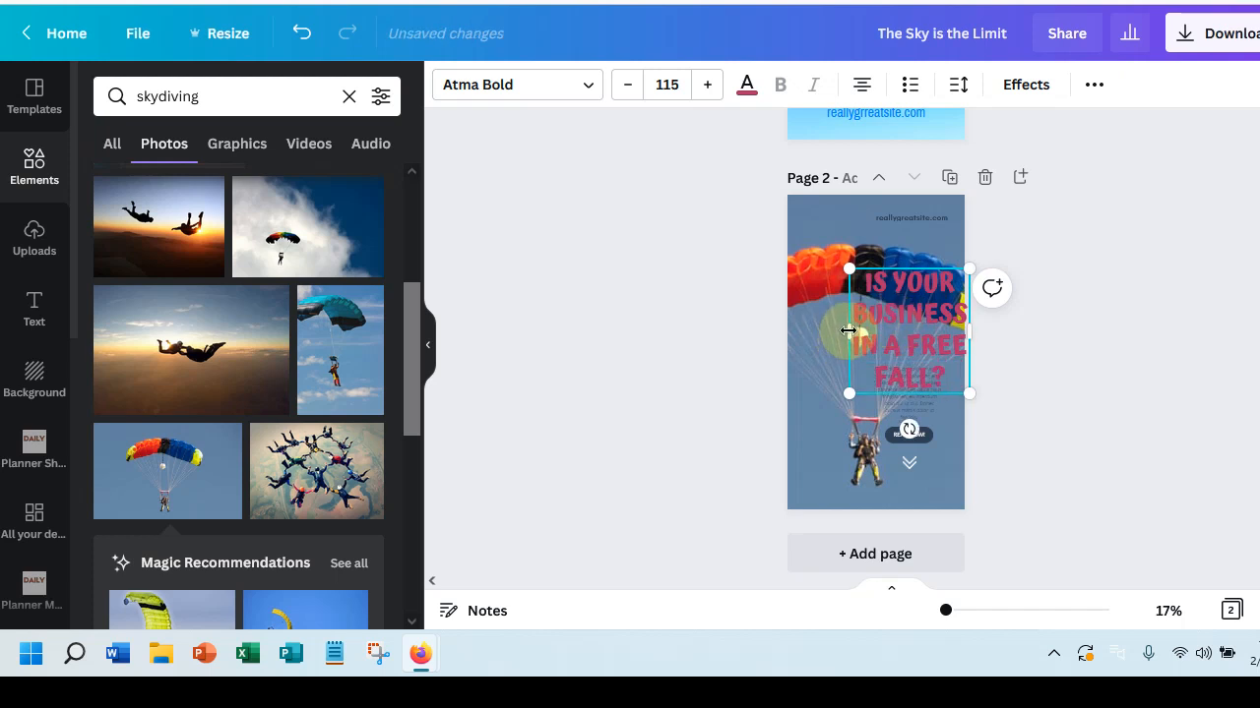
{"action": "left_click_drag", "start_coordinate": [848, 331], "coordinate": [805, 334]}
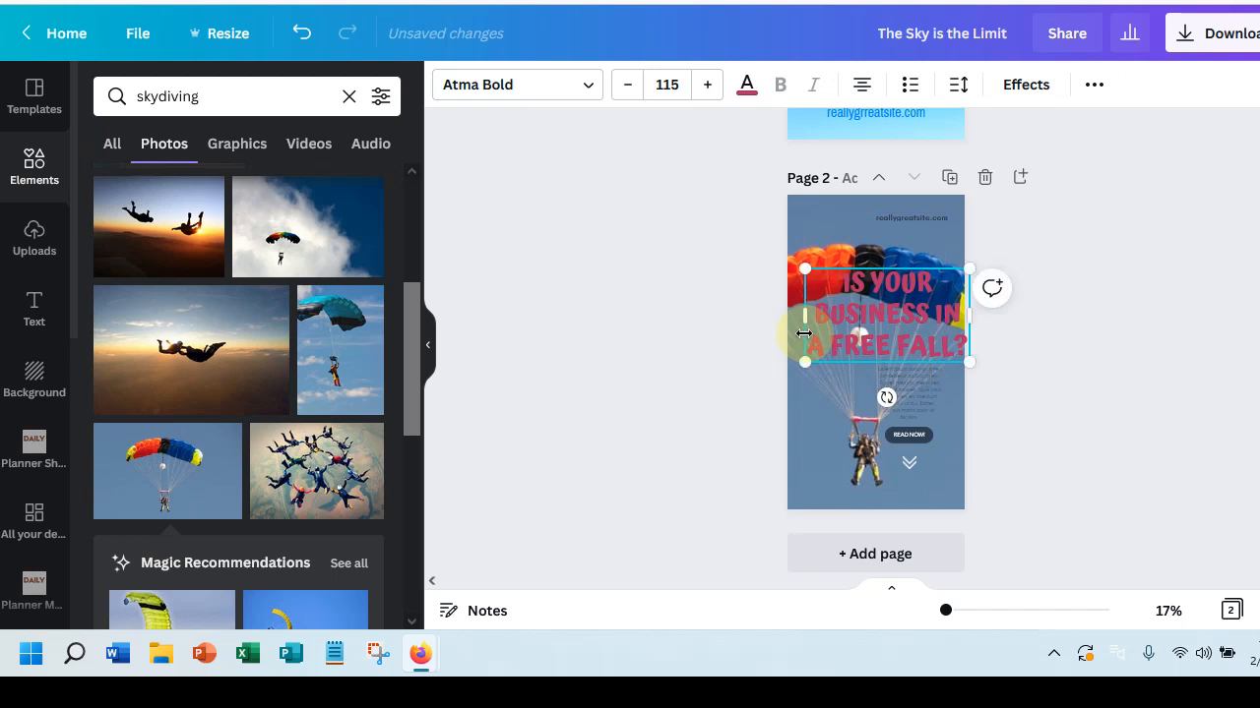
- Recolor page 2's heading white and move it slightly up and left so it is centered across the page
{"action": "left_click", "coordinate": [747, 87]}
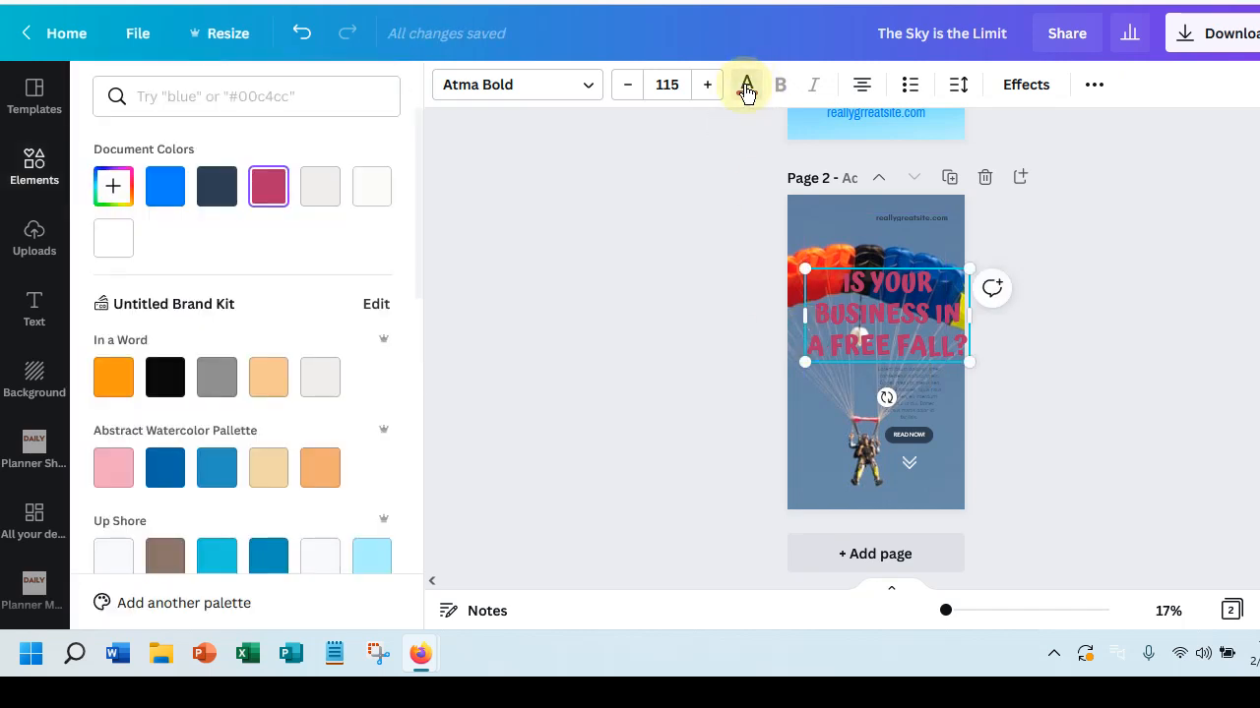
{"action": "scroll", "coordinate": [179, 435], "scroll_direction": "down", "scroll_amount": 10}
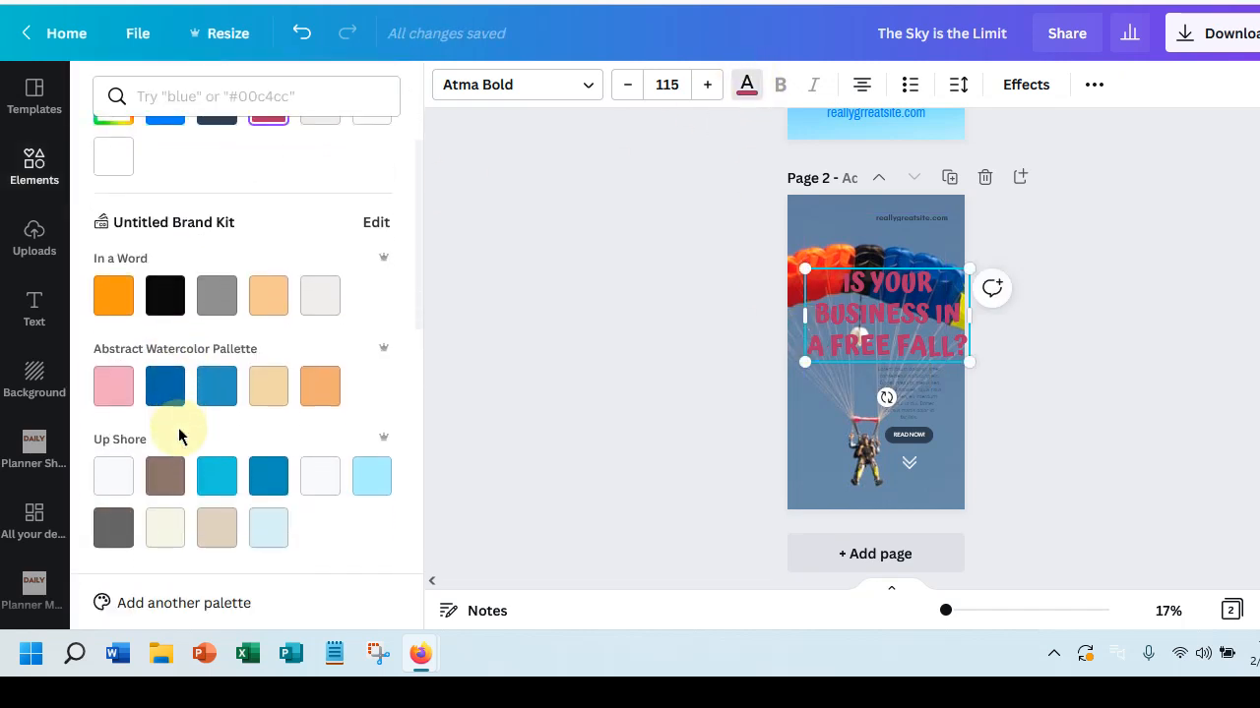
{"action": "scroll", "coordinate": [179, 436], "scroll_direction": "down", "scroll_amount": 1}
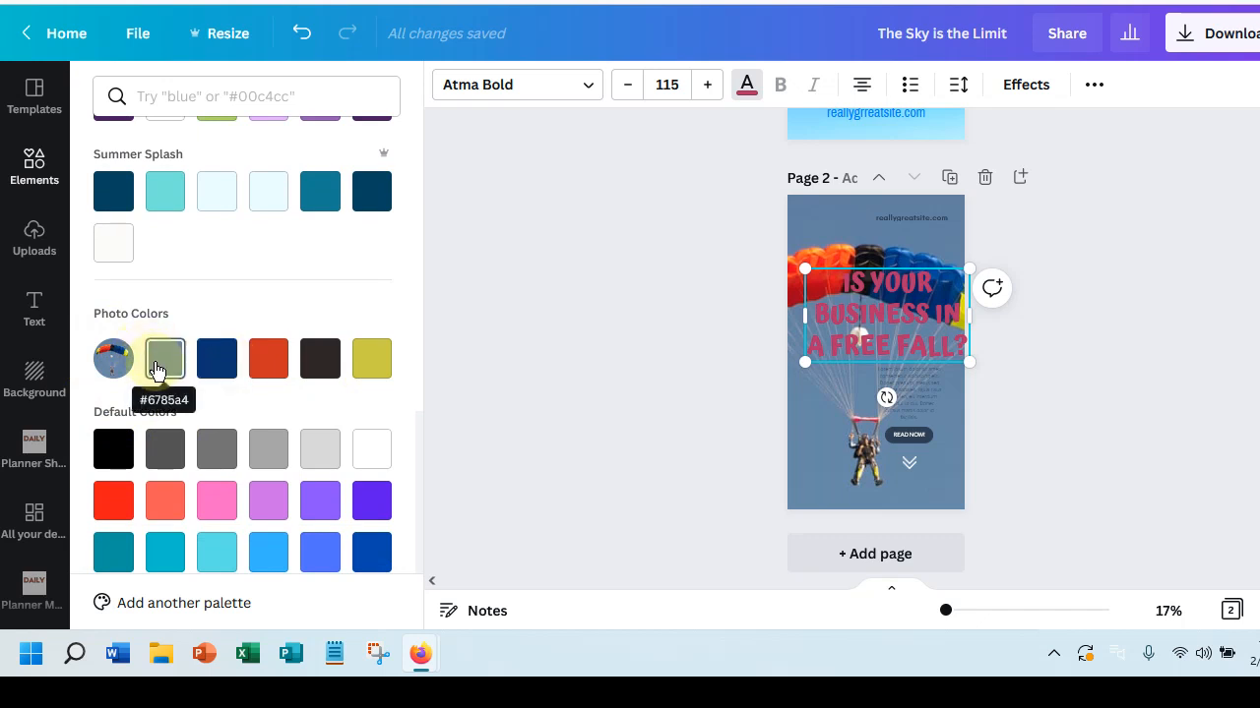
{"action": "left_click", "coordinate": [372, 451]}
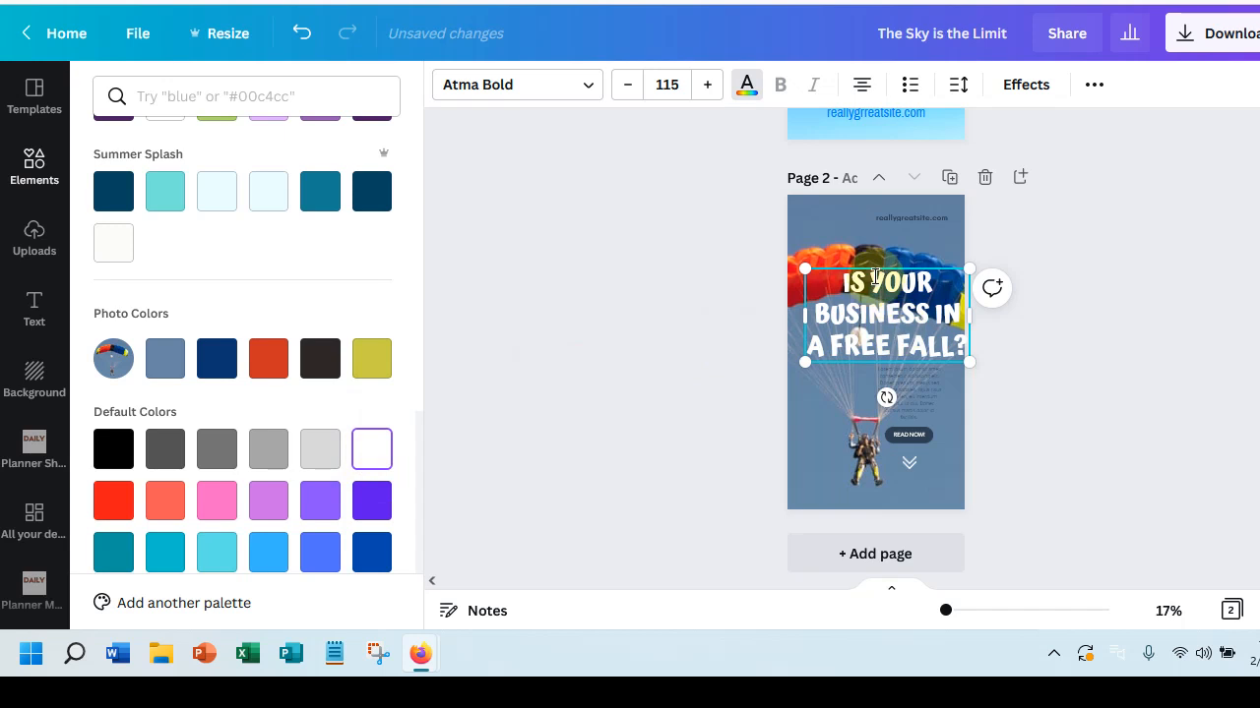
{"action": "left_click_drag", "start_coordinate": [876, 270], "coordinate": [862, 259]}
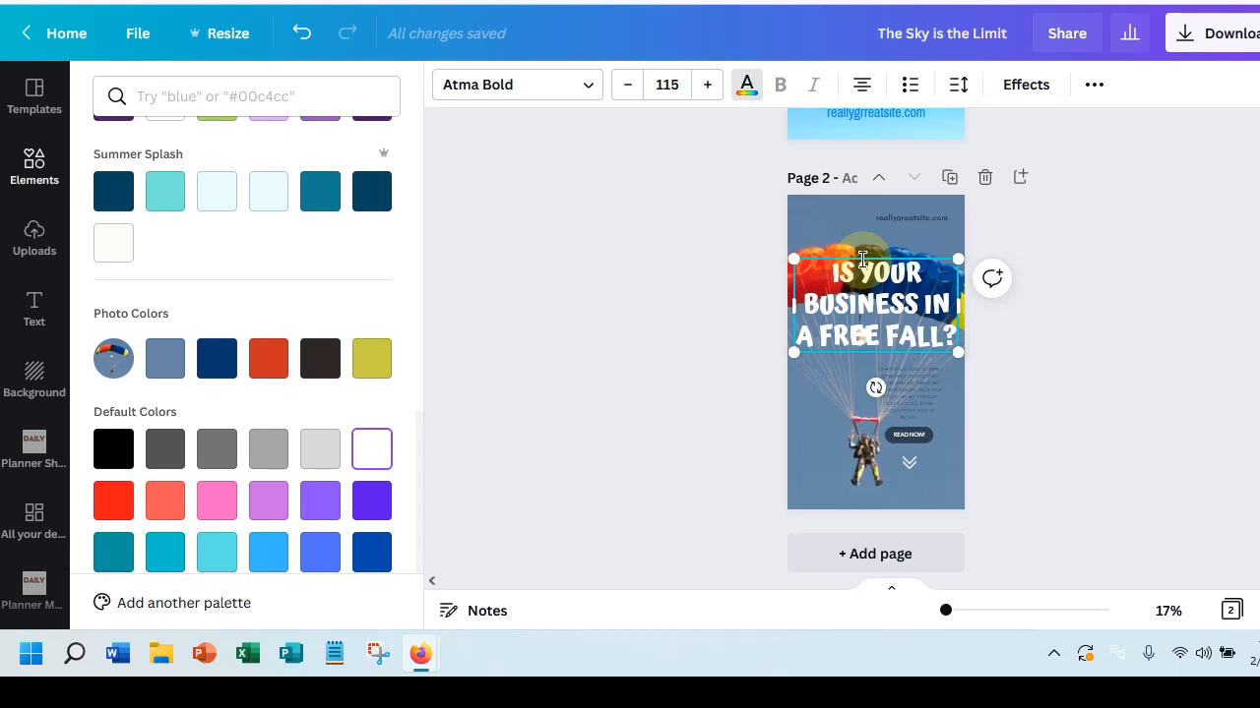
- Delete the small placeholder paragraph below the heading on page 2
{"action": "left_click", "coordinate": [921, 402]}
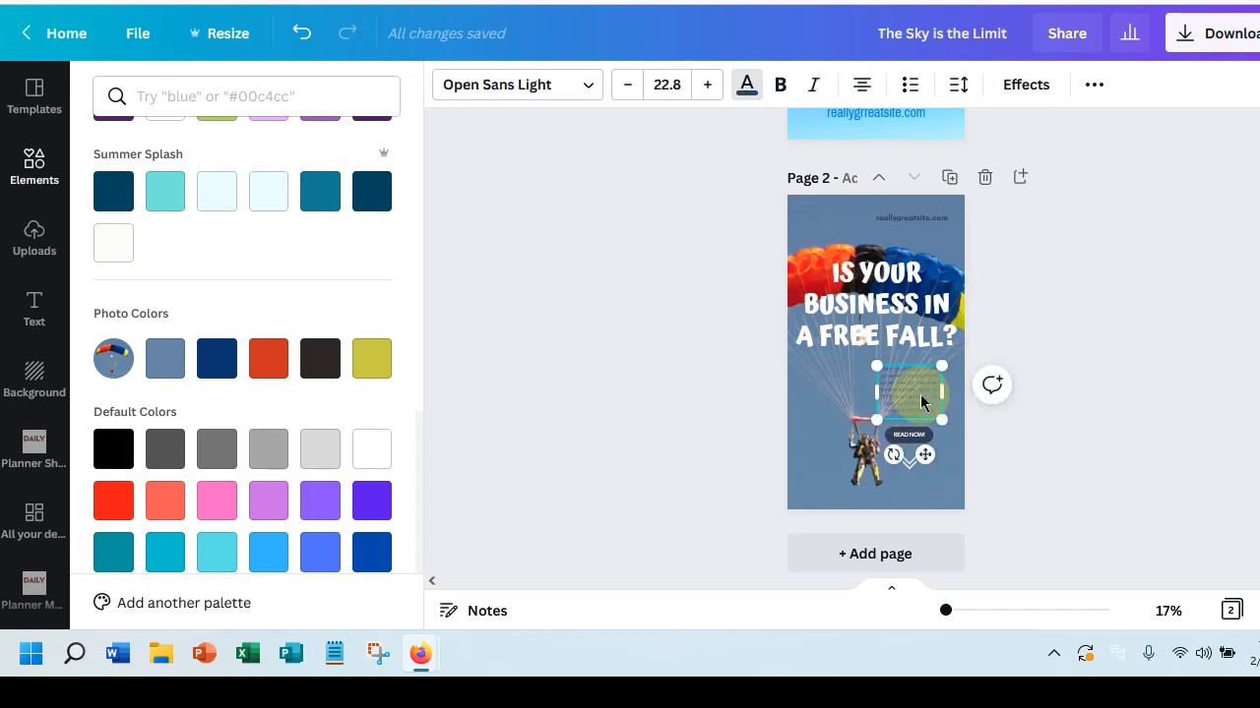
{"action": "key", "text": "Delete"}
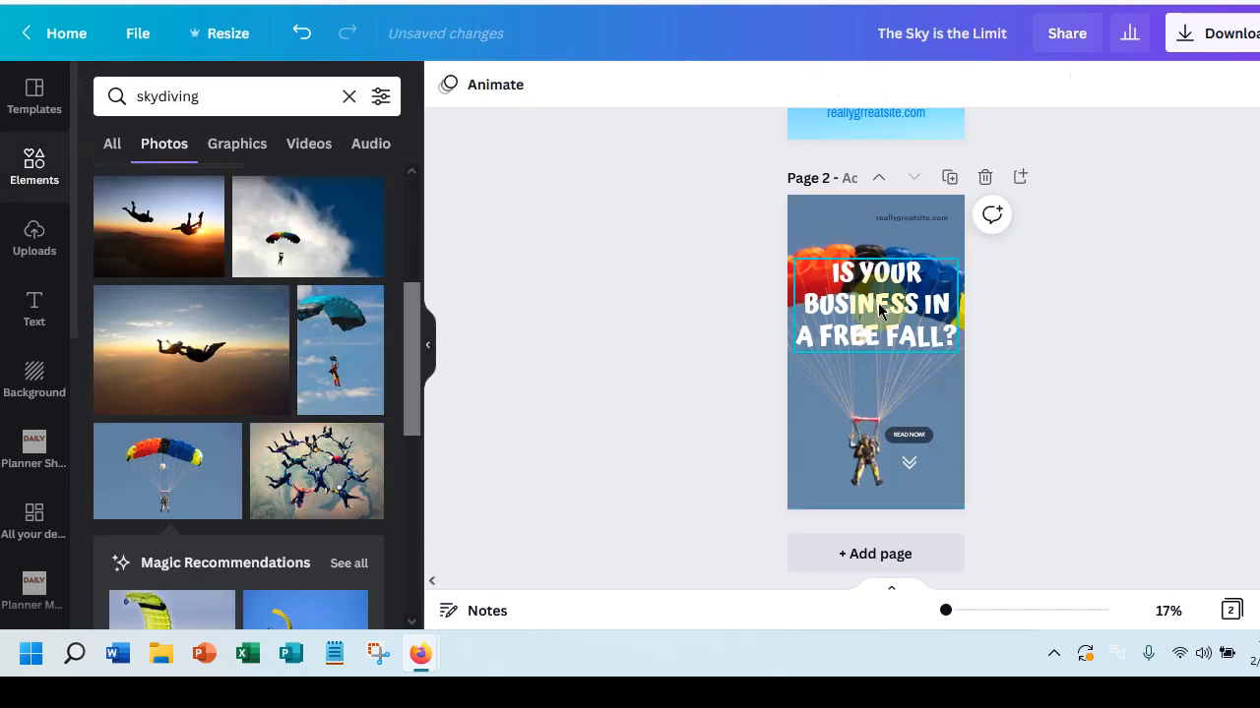
- Shift page 2's background photo right within its frame and lower the heading beneath the parachute canopy
{"action": "double_click", "coordinate": [864, 413]}
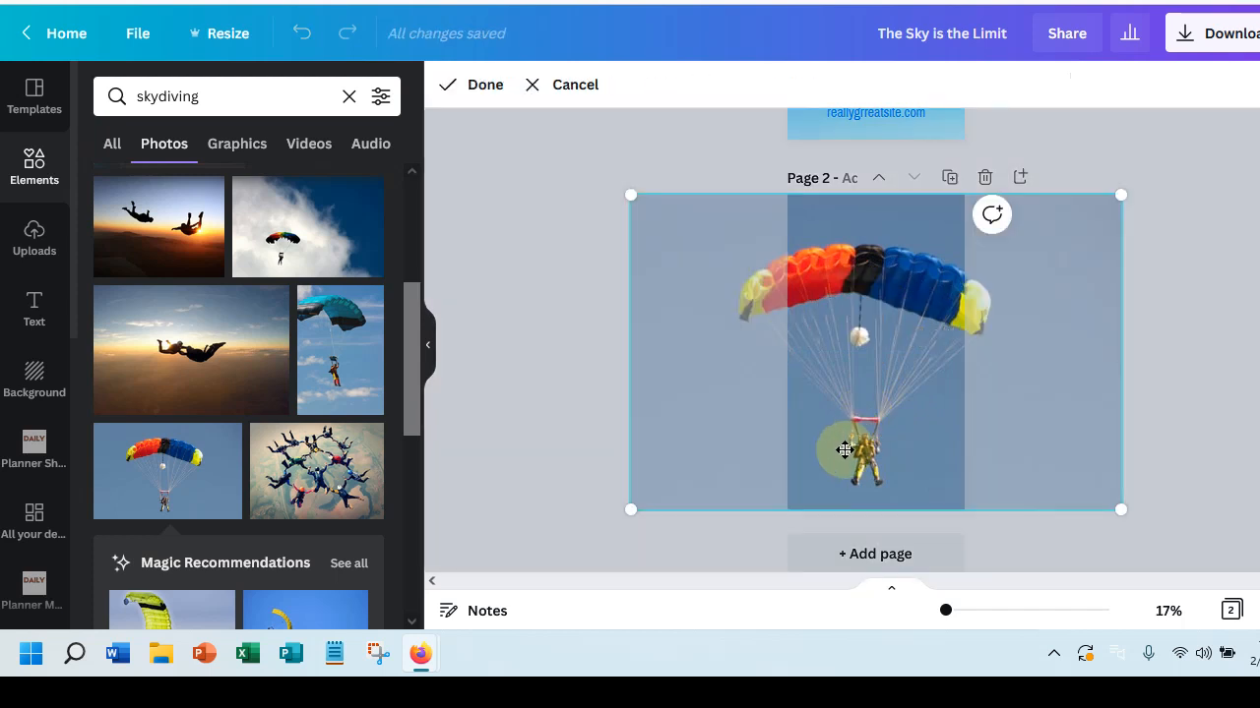
{"action": "left_click_drag", "start_coordinate": [844, 450], "coordinate": [920, 436]}
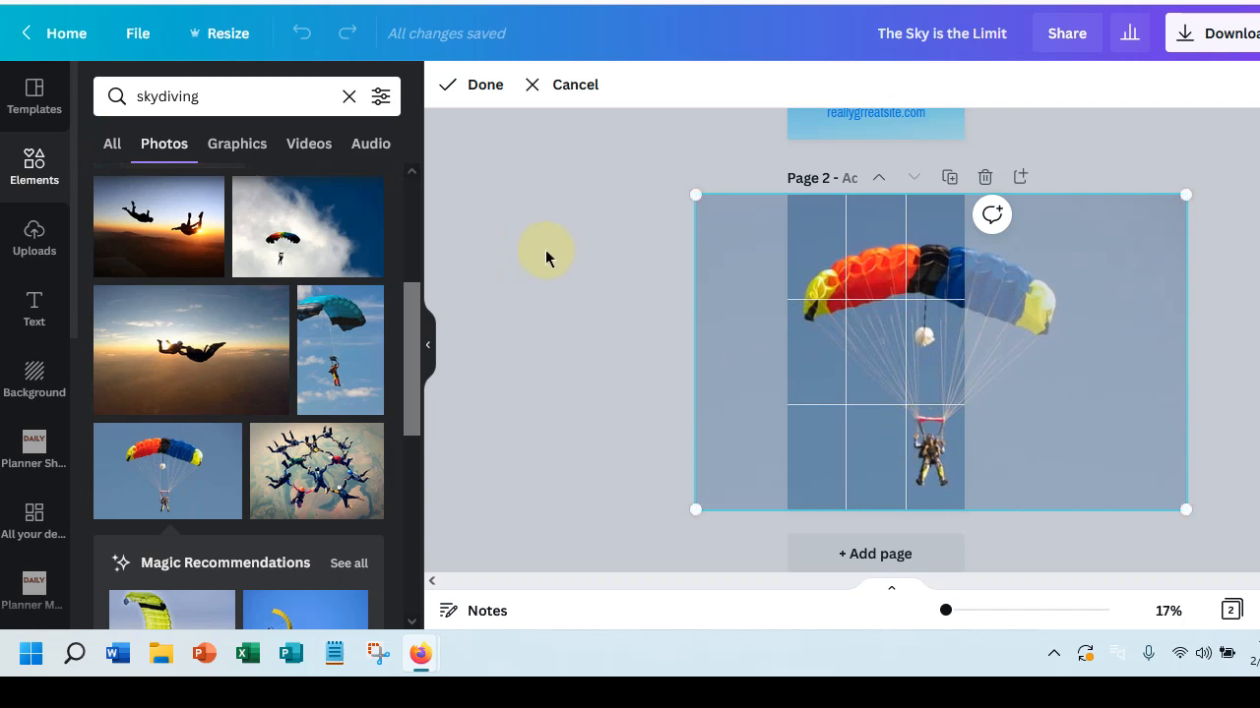
{"action": "left_click", "coordinate": [547, 257]}
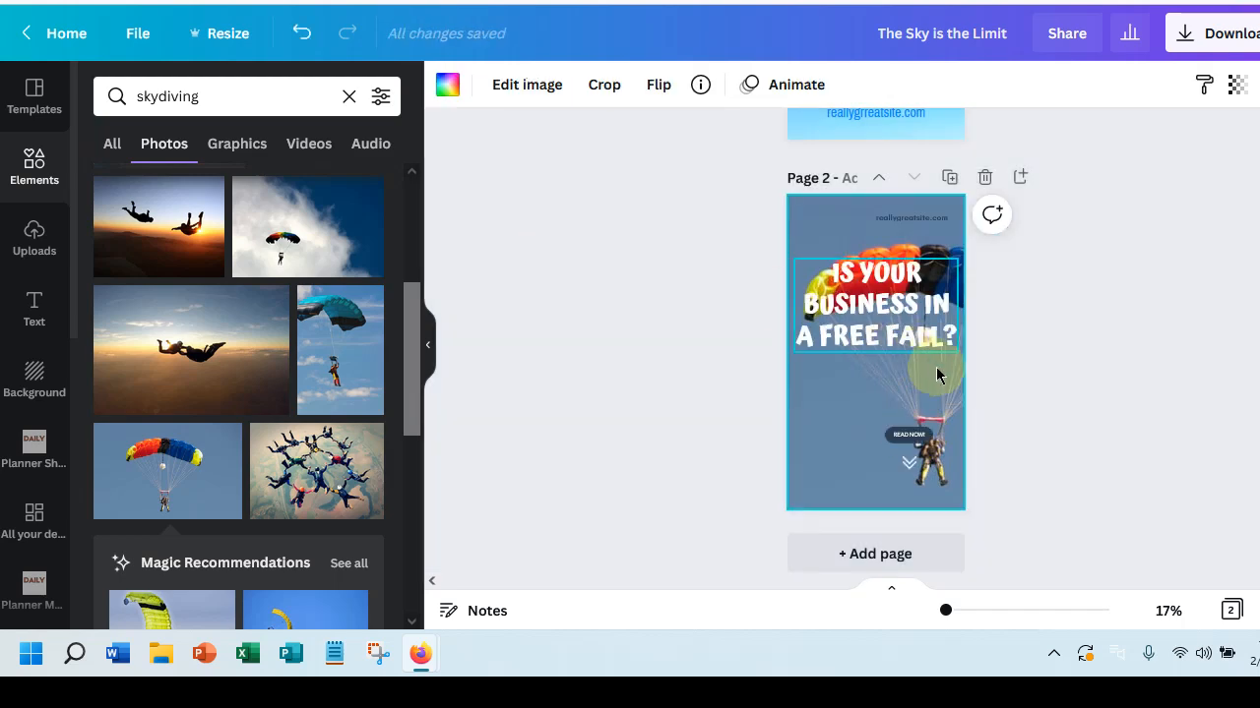
{"action": "left_click_drag", "start_coordinate": [885, 320], "coordinate": [884, 366]}
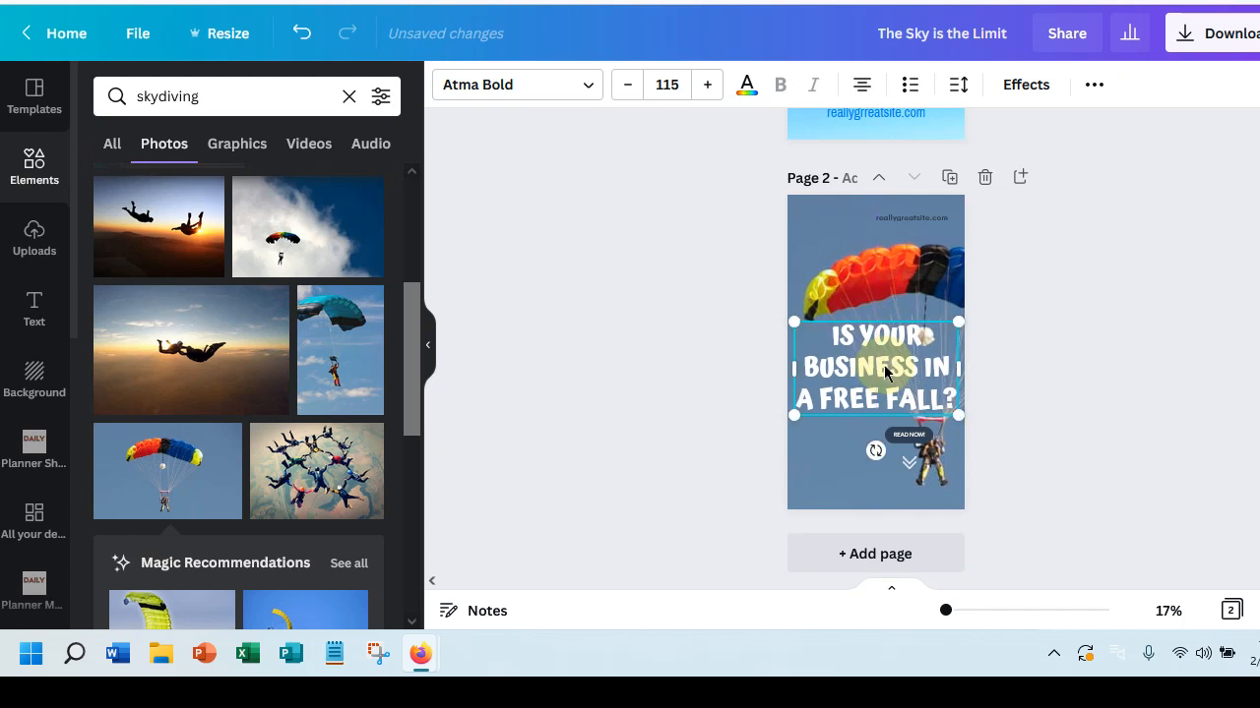
- Recolor the reallygreatsite.com text at the top of page 2 white
{"action": "left_click", "coordinate": [892, 223]}
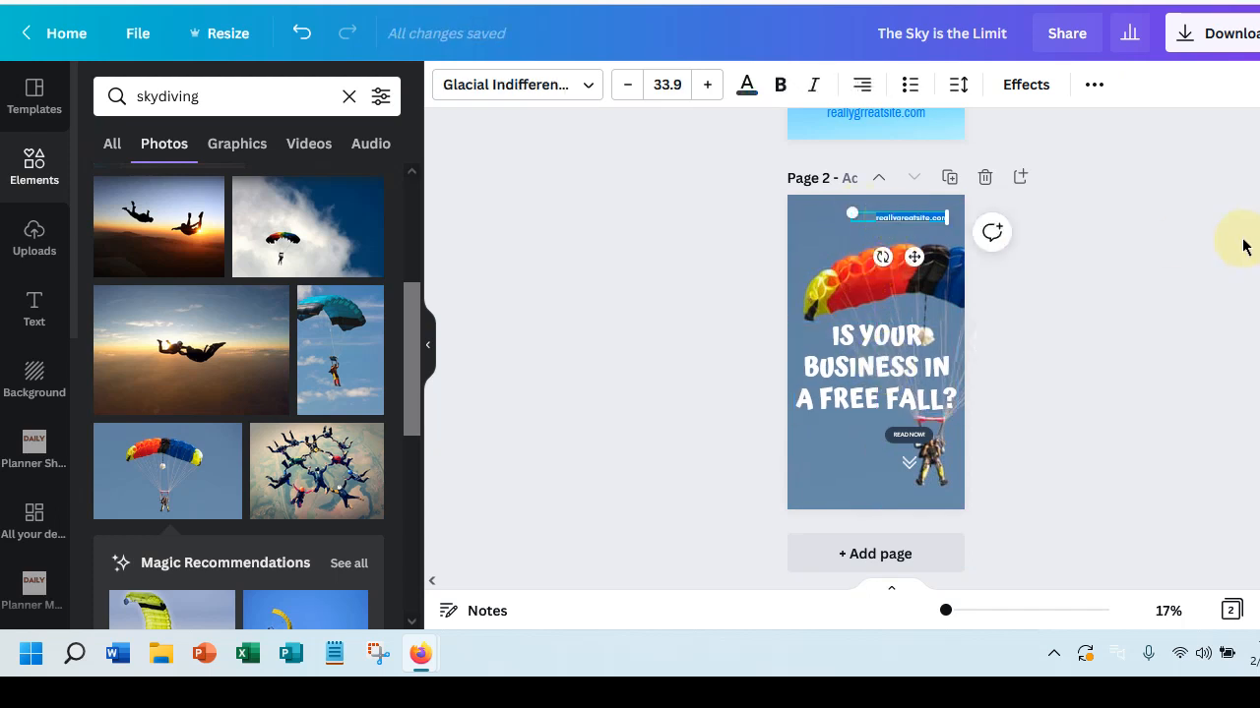
{"action": "left_click", "coordinate": [746, 85]}
{"action": "left_click", "coordinate": [371, 186]}
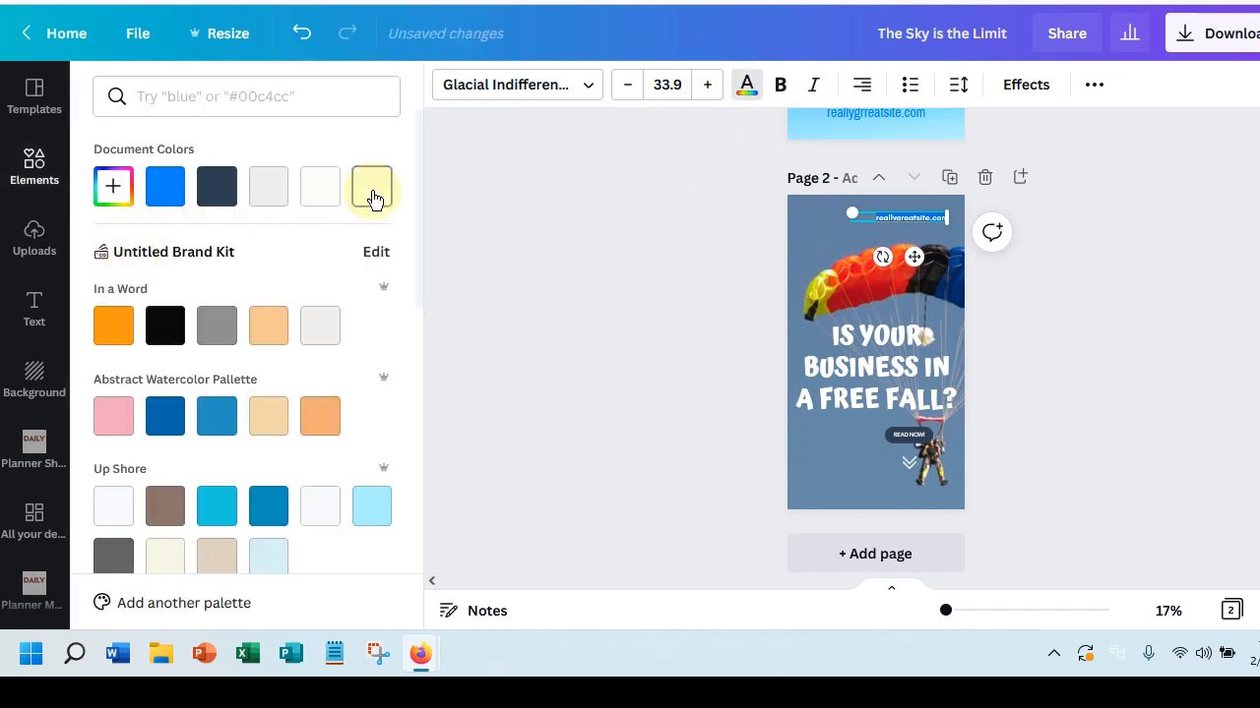
{"action": "left_click", "coordinate": [538, 293]}
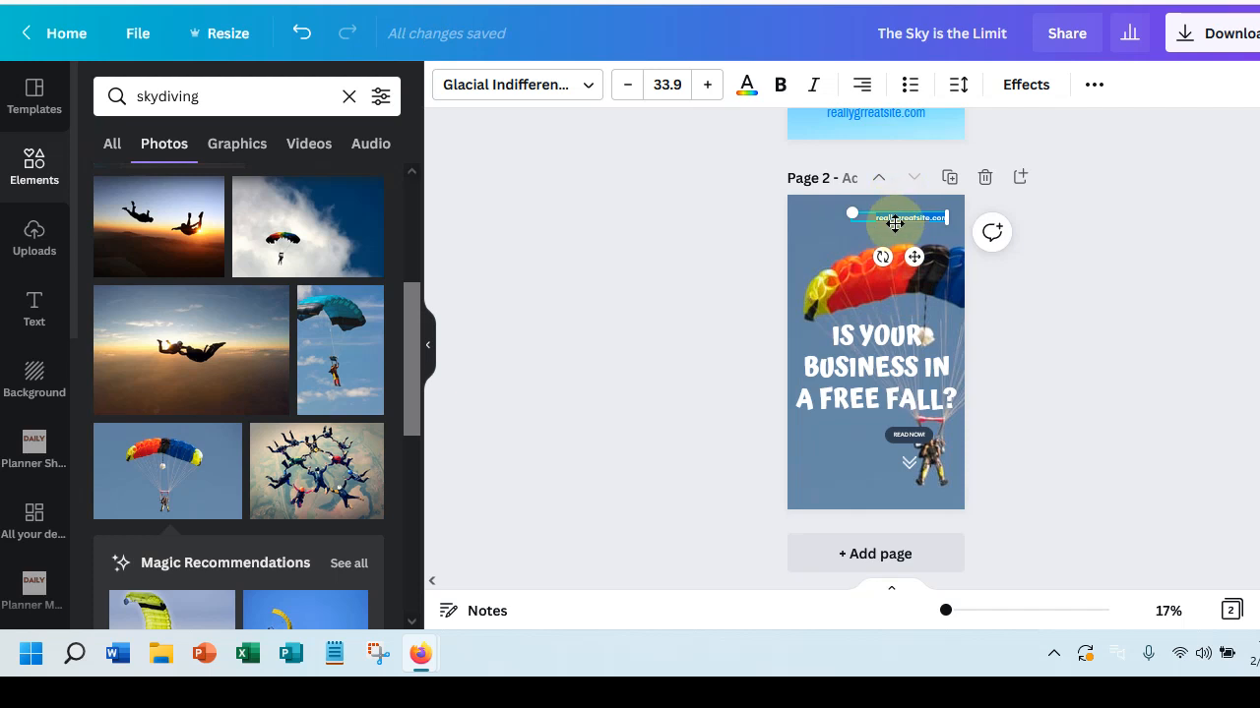
- Increase the font size of page 2's reallygreatsite.com text to 44.9
{"action": "left_click", "coordinate": [707, 84]}
{"action": "left_click", "coordinate": [707, 84]}
{"action": "left_click", "coordinate": [707, 84]}
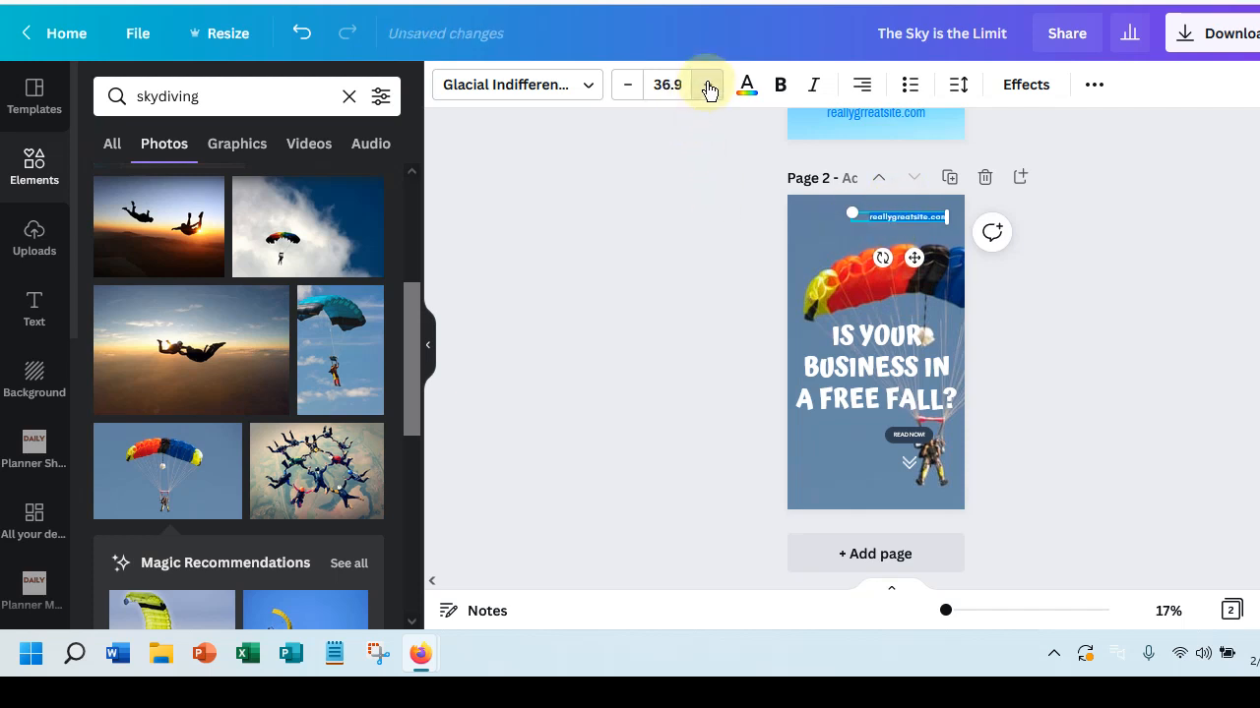
{"action": "left_click", "coordinate": [706, 84]}
{"action": "left_click", "coordinate": [706, 84]}
{"action": "left_click", "coordinate": [707, 85]}
{"action": "left_click", "coordinate": [707, 84]}
{"action": "left_click", "coordinate": [706, 85]}
{"action": "left_click", "coordinate": [706, 84]}
{"action": "left_click", "coordinate": [707, 85]}
{"action": "left_click", "coordinate": [706, 85]}
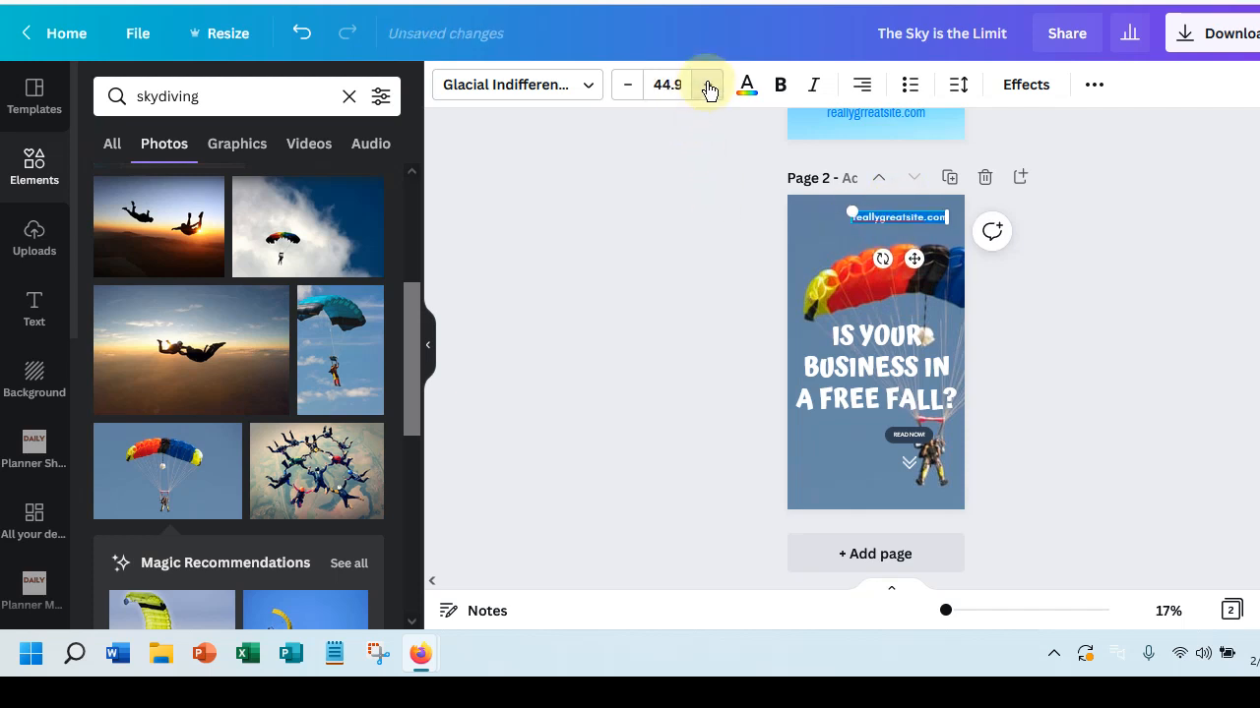
{"action": "left_click", "coordinate": [718, 502]}
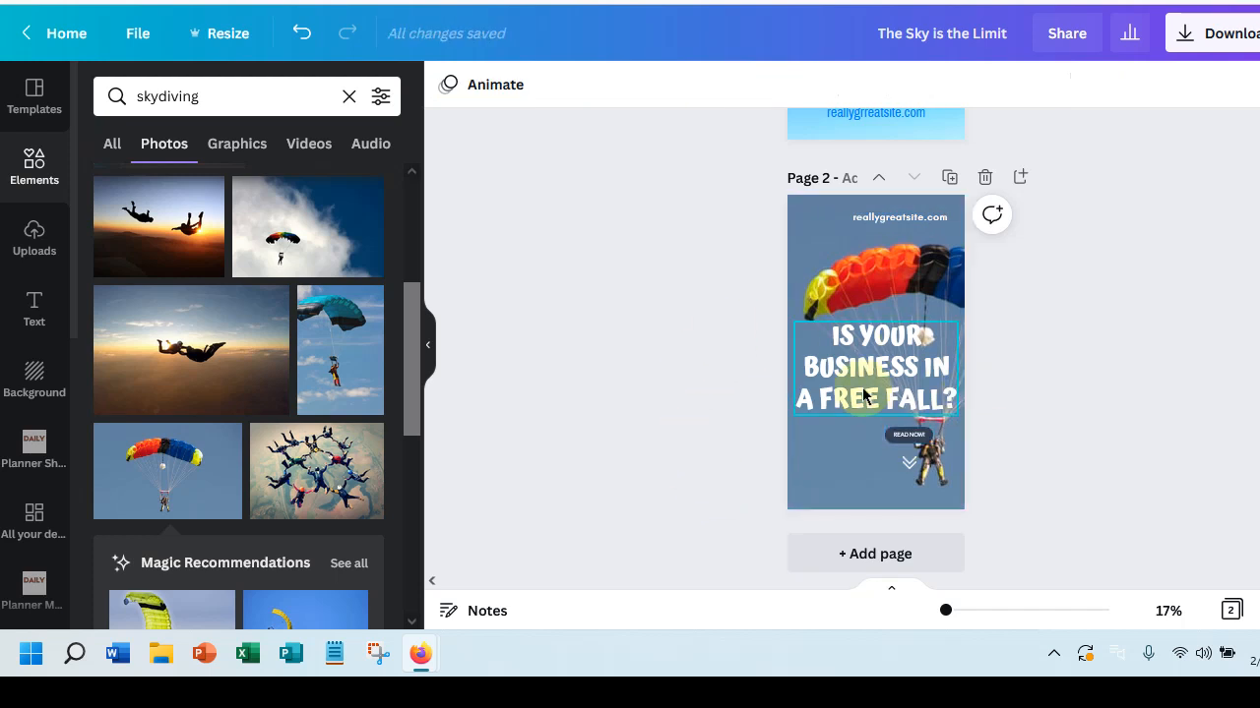
- Replace page 2's background picture with the recommended photo of a skydiver under a yellow parachute
{"action": "left_click_drag", "start_coordinate": [861, 385], "coordinate": [857, 385]}
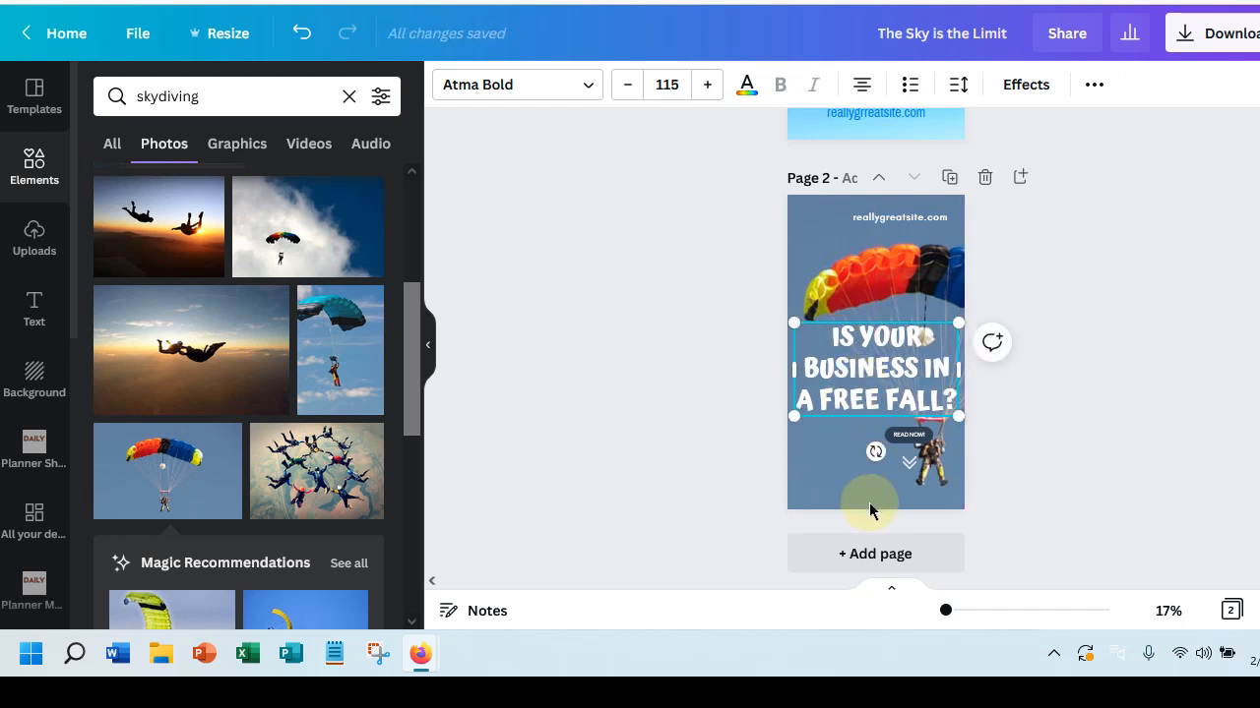
{"action": "scroll", "coordinate": [200, 436], "scroll_direction": "down", "scroll_amount": 1}
{"action": "scroll", "coordinate": [201, 440], "scroll_direction": "down", "scroll_amount": 2}
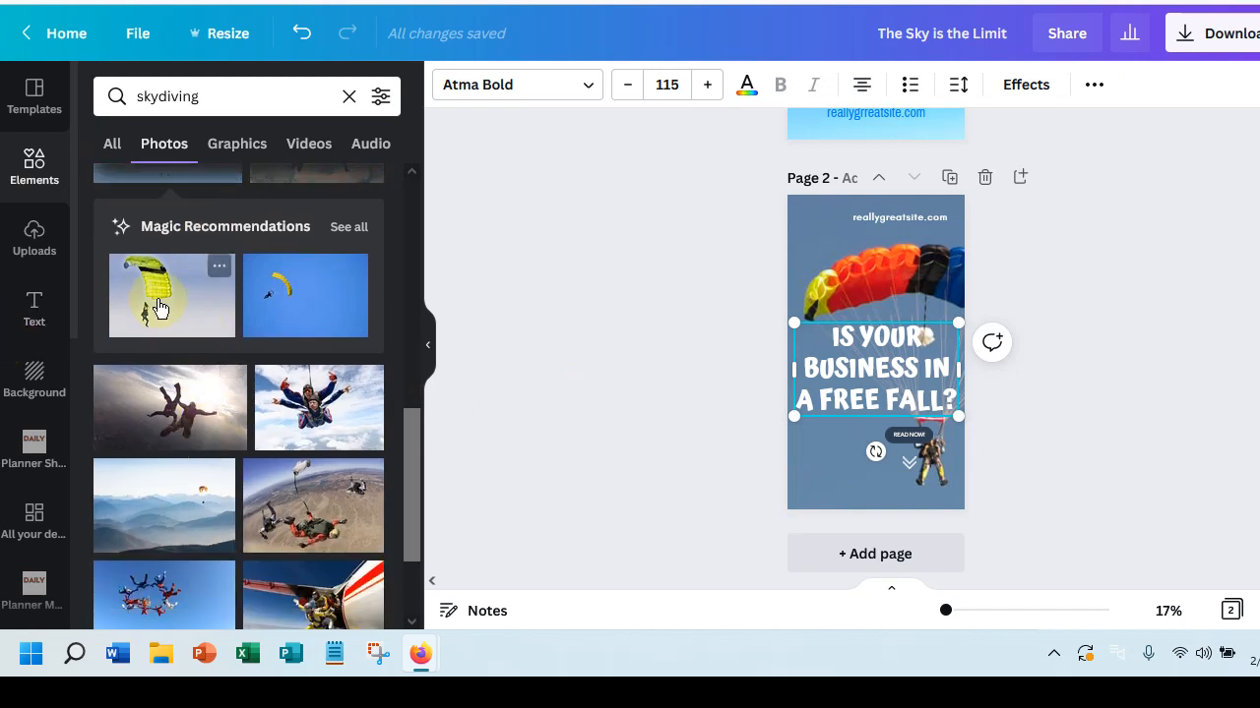
{"action": "left_click_drag", "start_coordinate": [151, 305], "coordinate": [797, 275]}
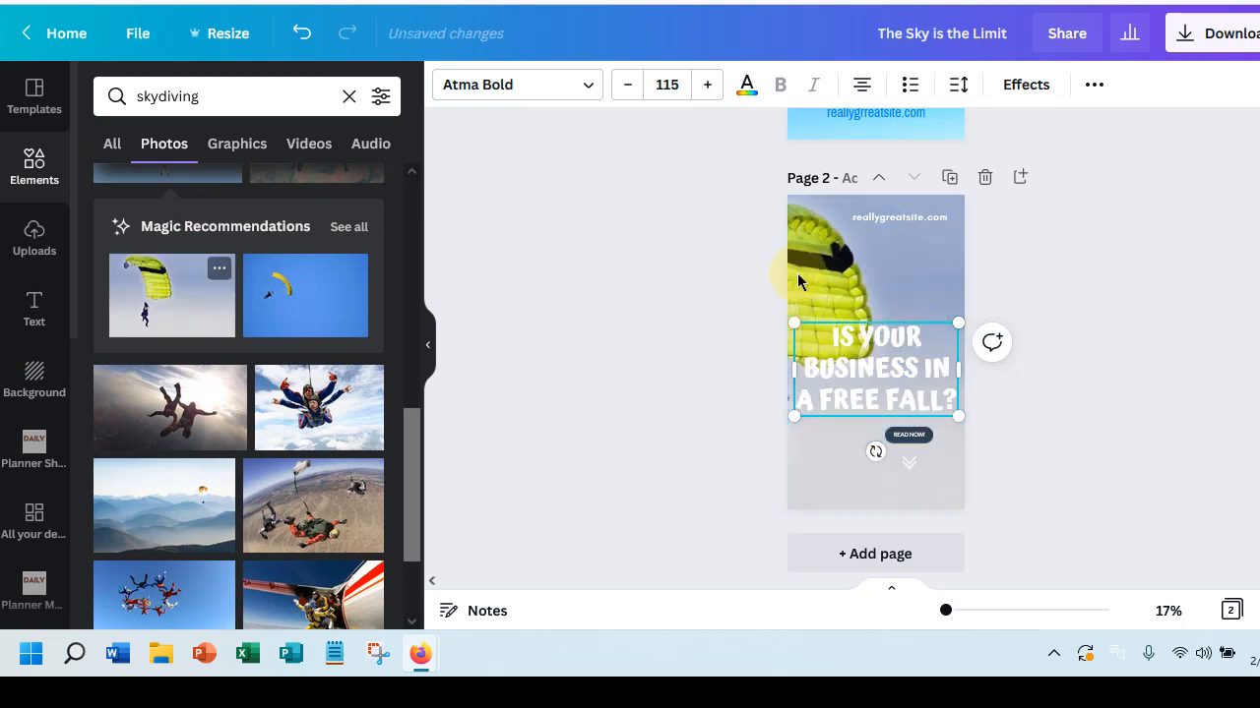
- Shift the yellow parachute photo right so the jumper fits inside page 2, and raise the heading above the jumper
{"action": "double_click", "coordinate": [833, 283]}
{"action": "left_click_drag", "start_coordinate": [833, 282], "coordinate": [935, 293]}
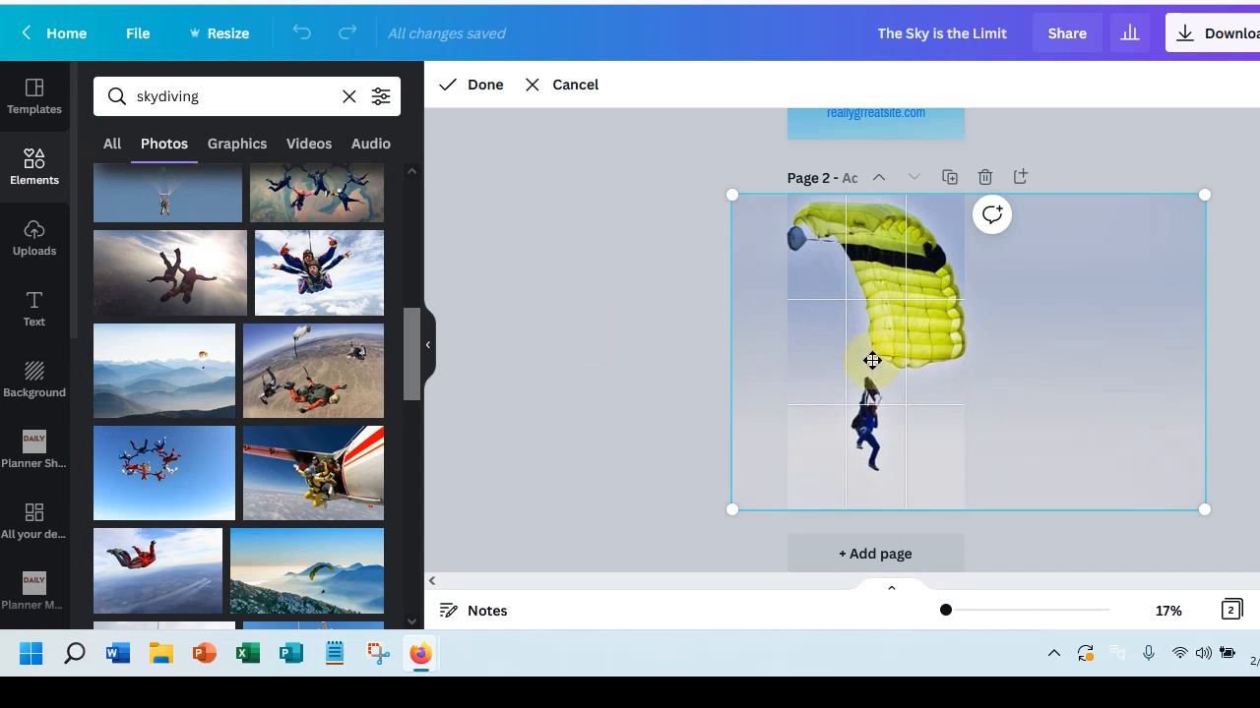
{"action": "left_click_drag", "start_coordinate": [871, 361], "coordinate": [889, 328]}
{"action": "left_click", "coordinate": [692, 353]}
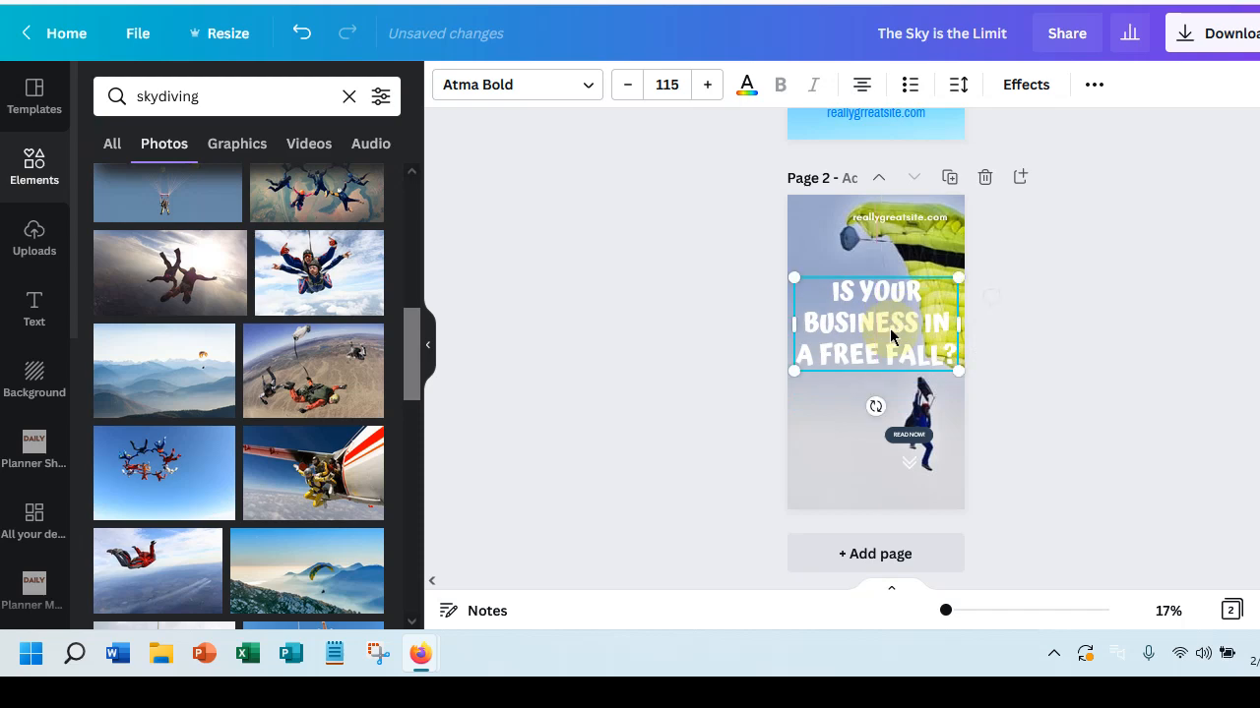
- Enlarge page 2's background photo and reposition it so the jumper hangs below the heading, right of center
{"action": "double_click", "coordinate": [961, 492]}
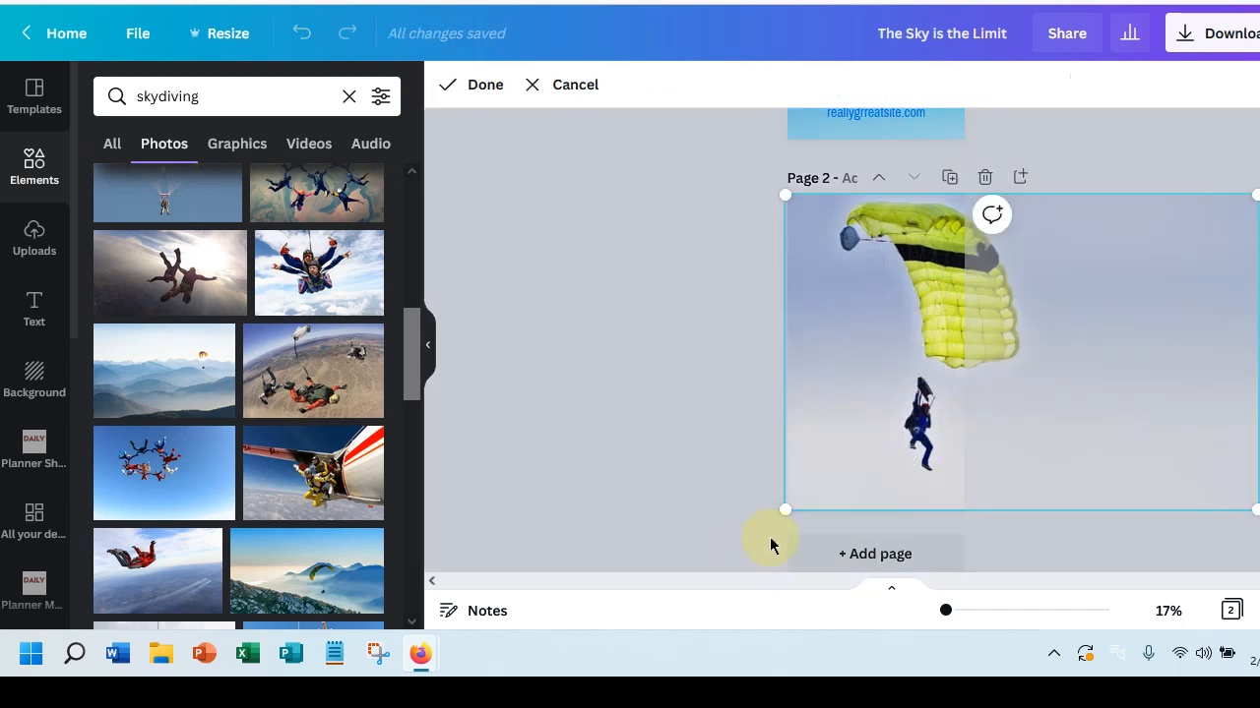
{"action": "left_click_drag", "start_coordinate": [785, 512], "coordinate": [665, 587]}
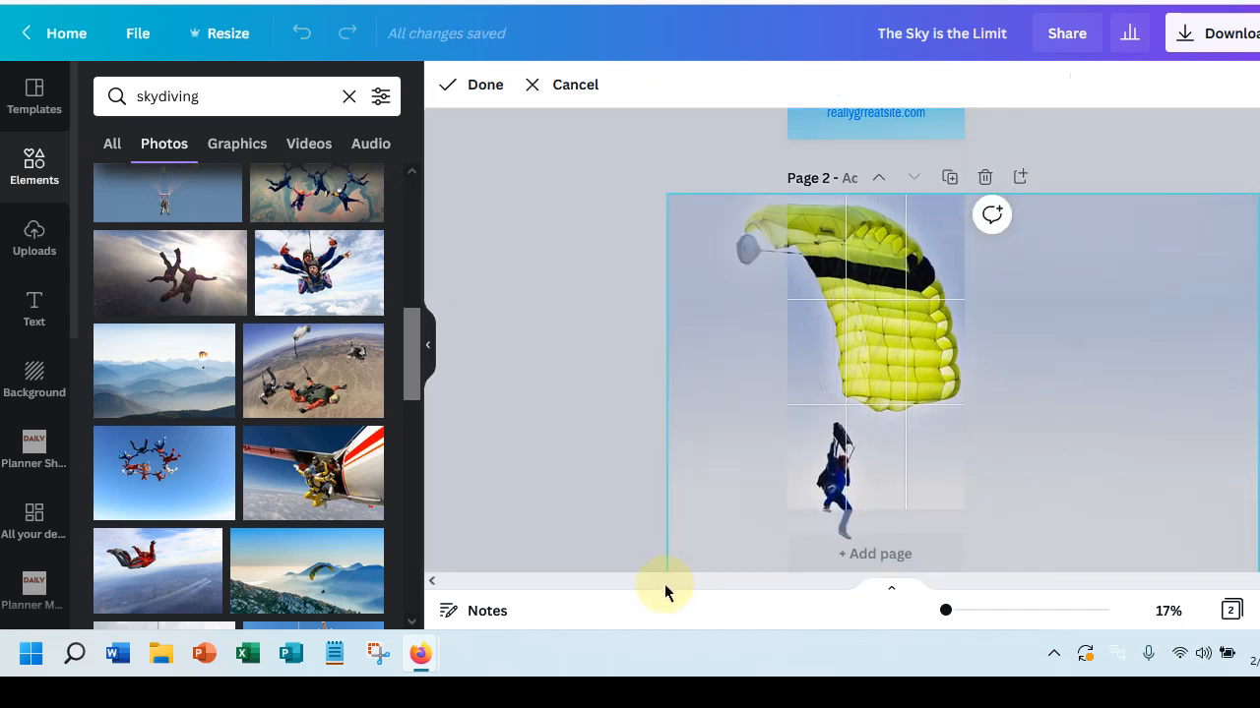
{"action": "left_click_drag", "start_coordinate": [761, 385], "coordinate": [823, 341]}
{"action": "left_click", "coordinate": [594, 318]}
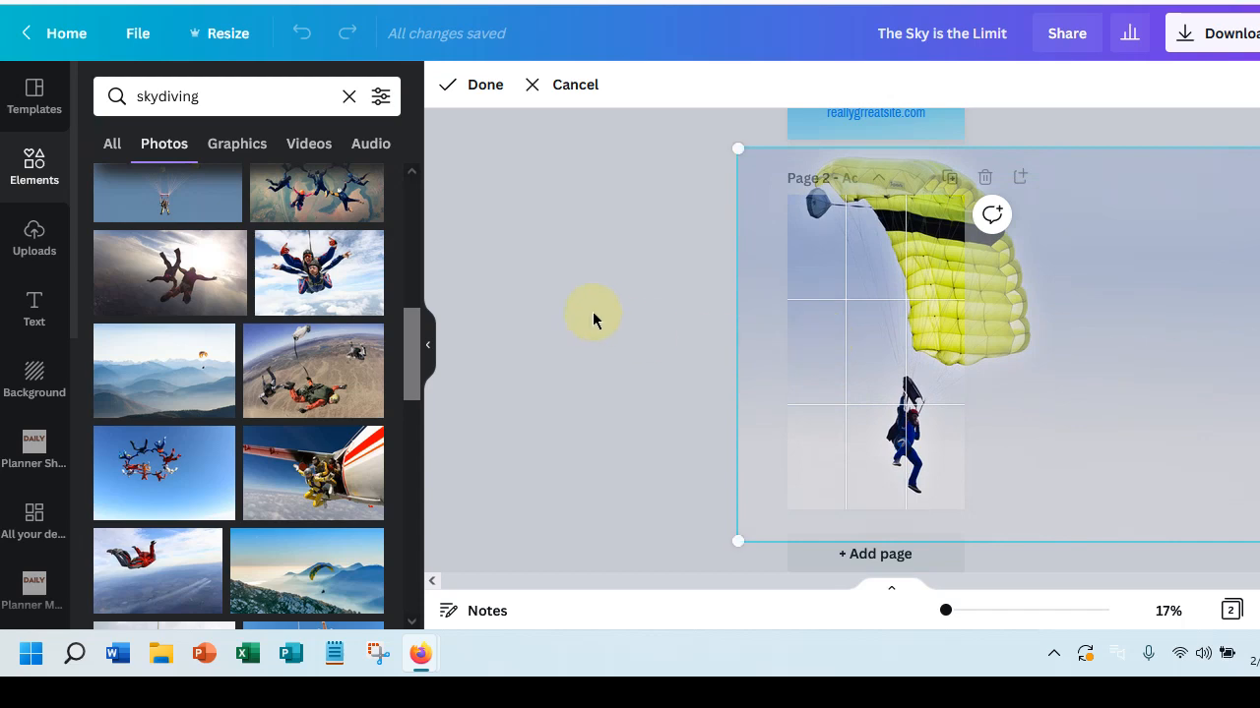
- Try several of the background photo's colors on page 2's heading and settle on the navy blue
{"action": "left_click", "coordinate": [875, 342]}
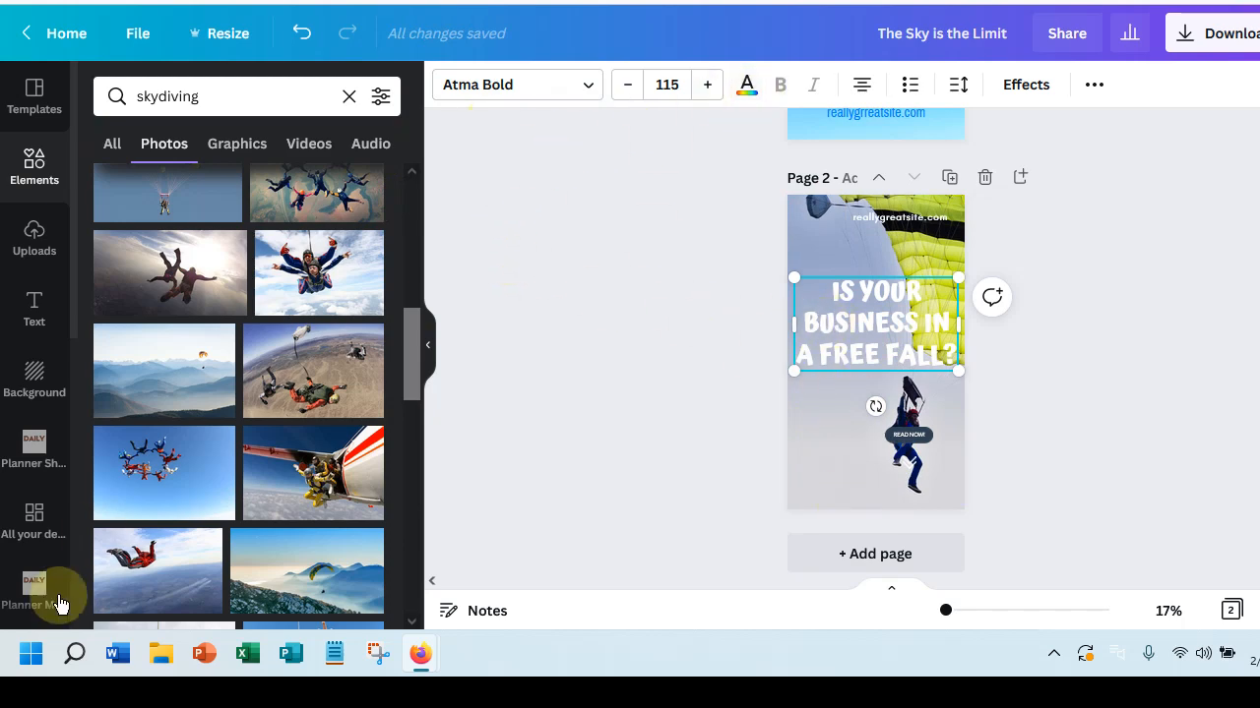
{"action": "left_click", "coordinate": [747, 89]}
{"action": "scroll", "coordinate": [205, 358], "scroll_direction": "down", "scroll_amount": 5}
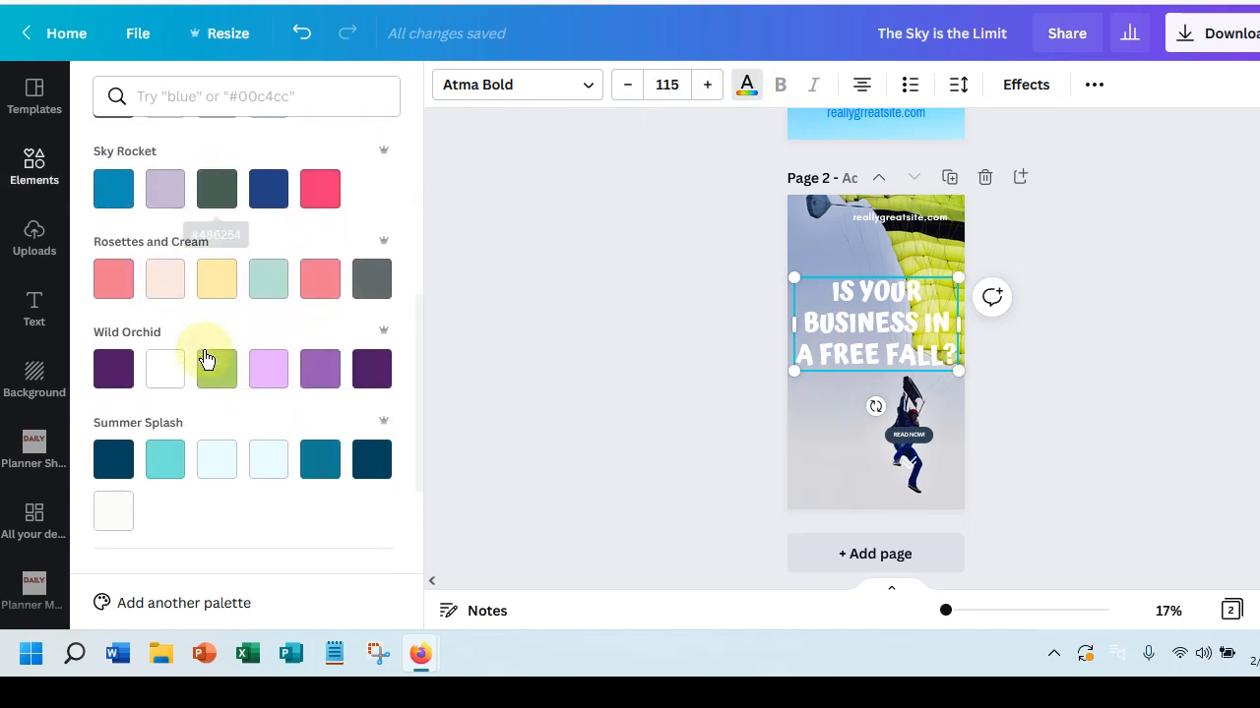
{"action": "scroll", "coordinate": [206, 360], "scroll_direction": "down", "scroll_amount": 3}
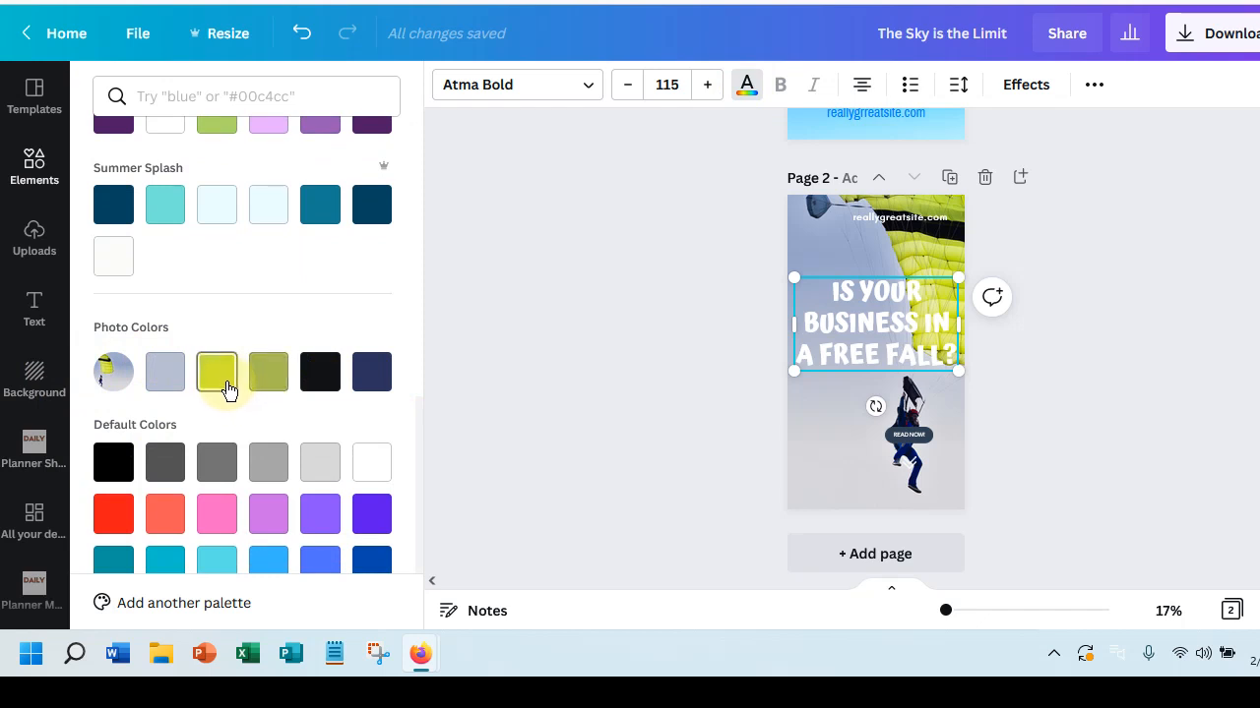
{"action": "left_click", "coordinate": [374, 374]}
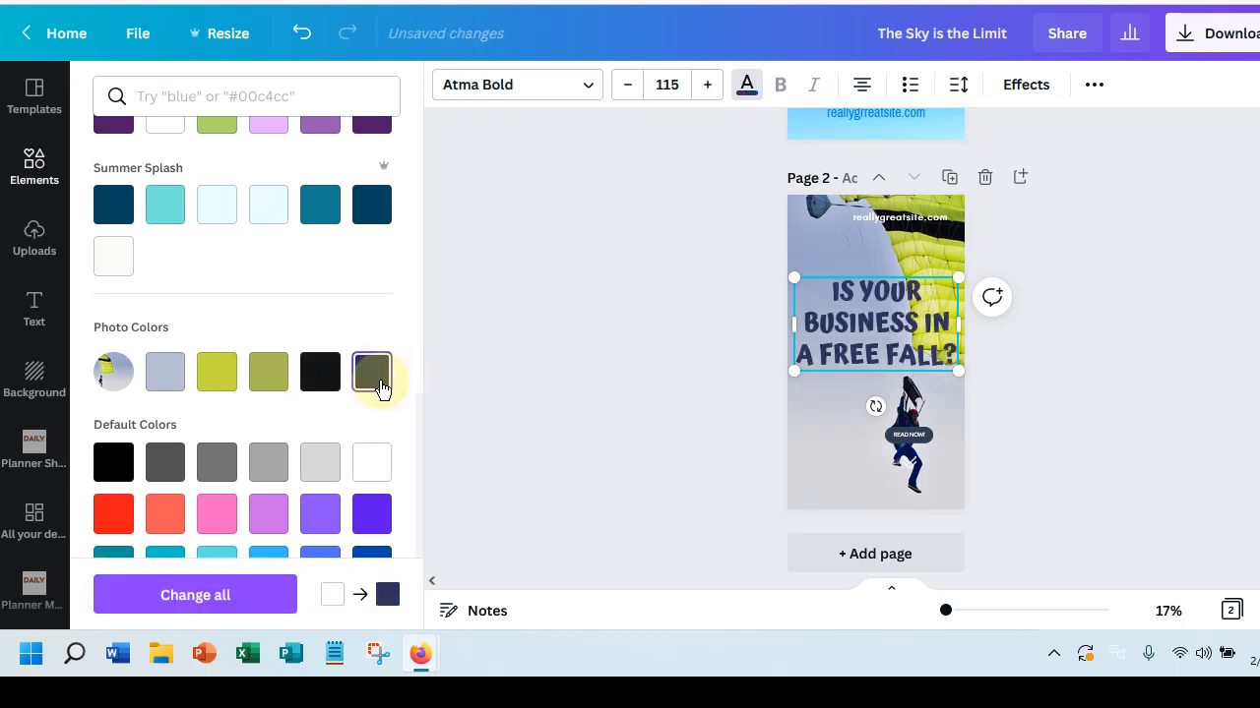
{"action": "left_click", "coordinate": [271, 387]}
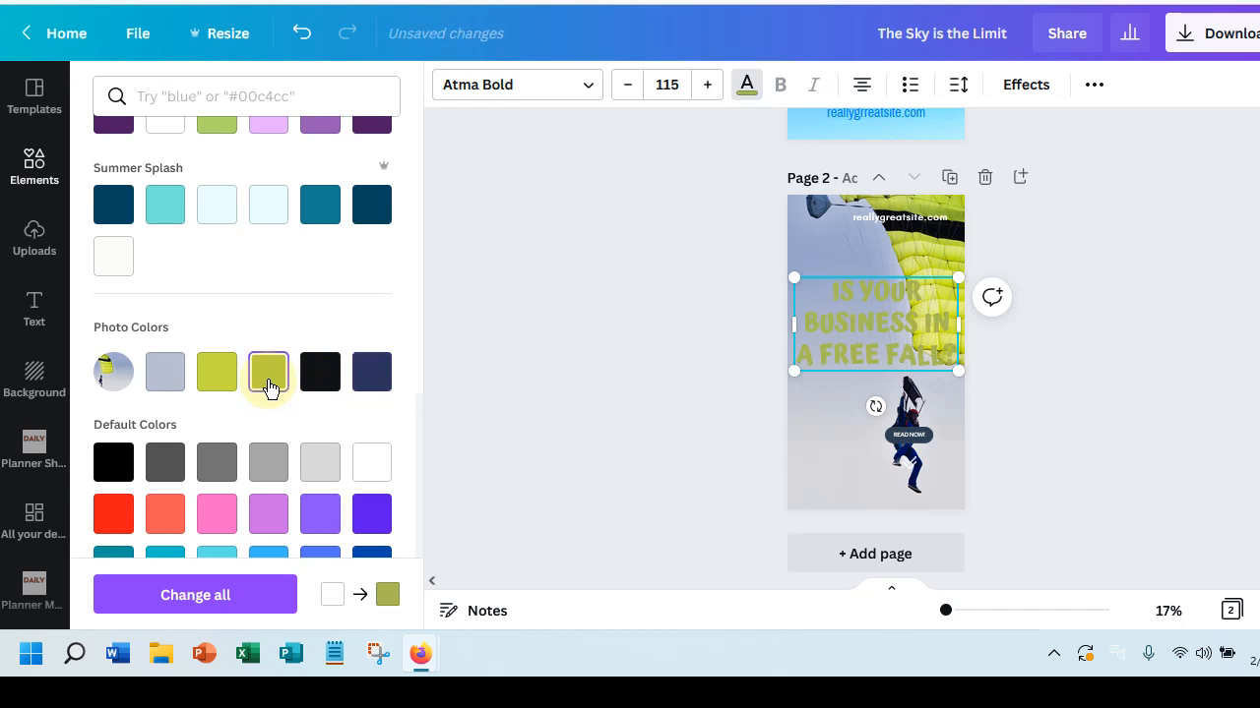
{"action": "left_click", "coordinate": [216, 374]}
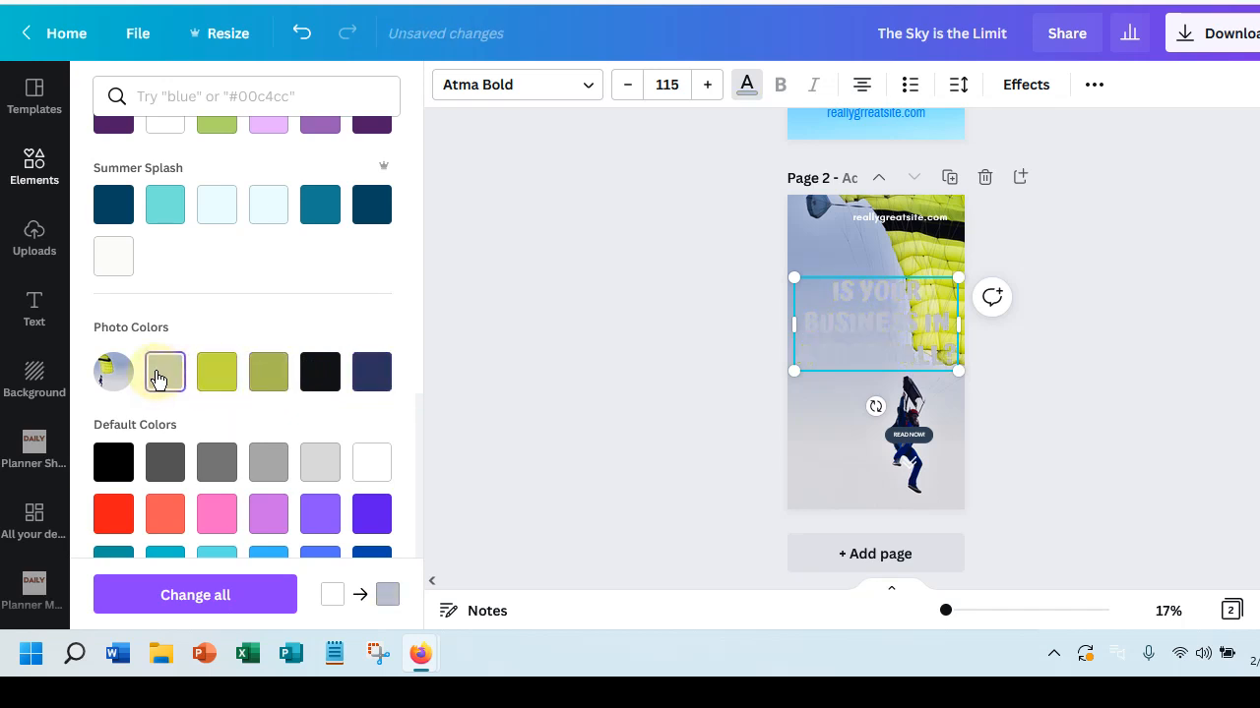
{"action": "left_click", "coordinate": [372, 374]}
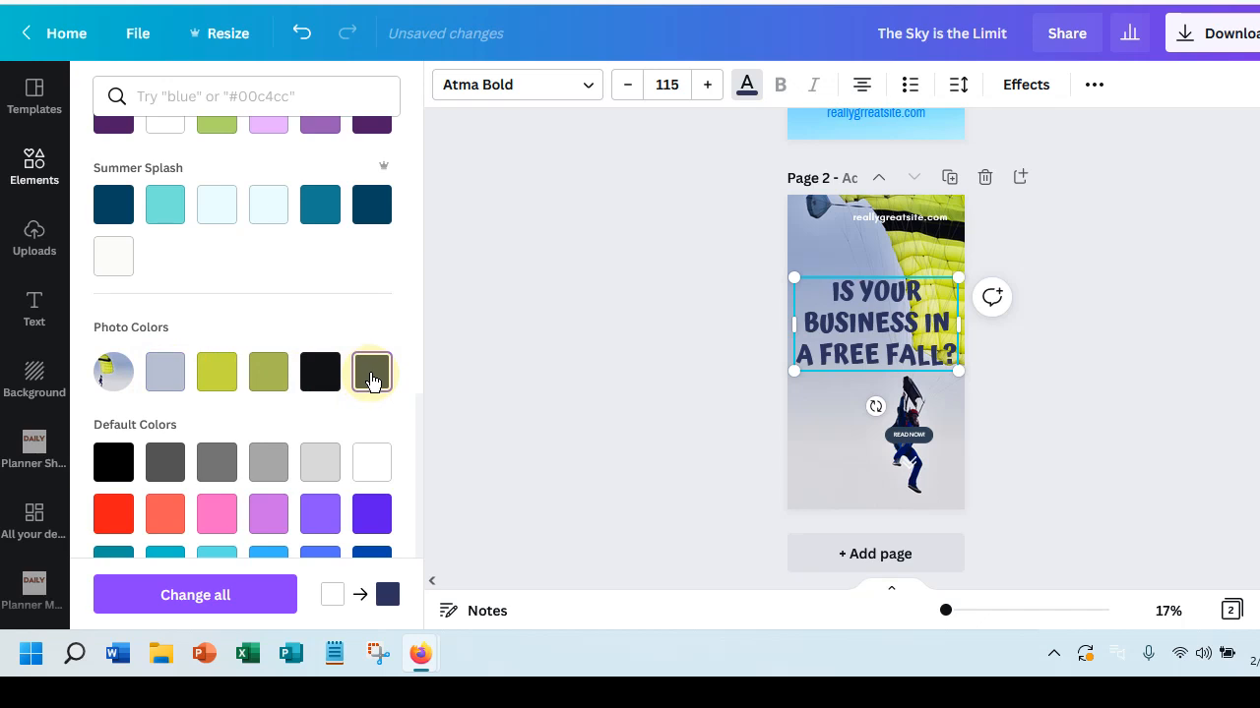
{"action": "key", "text": "Escape"}
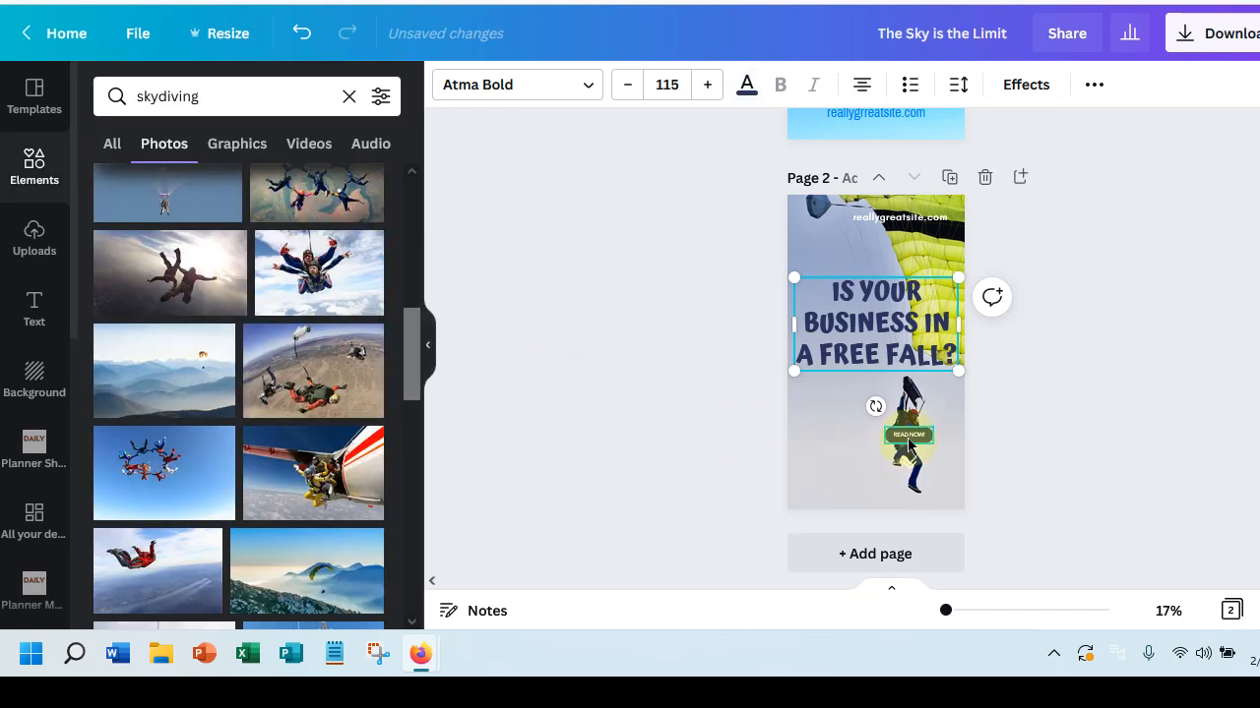
- Move page 2's button shape and its label to the page's lower-left area and change the label to "CLICK HERE"
{"action": "left_click_drag", "start_coordinate": [908, 445], "coordinate": [829, 475]}
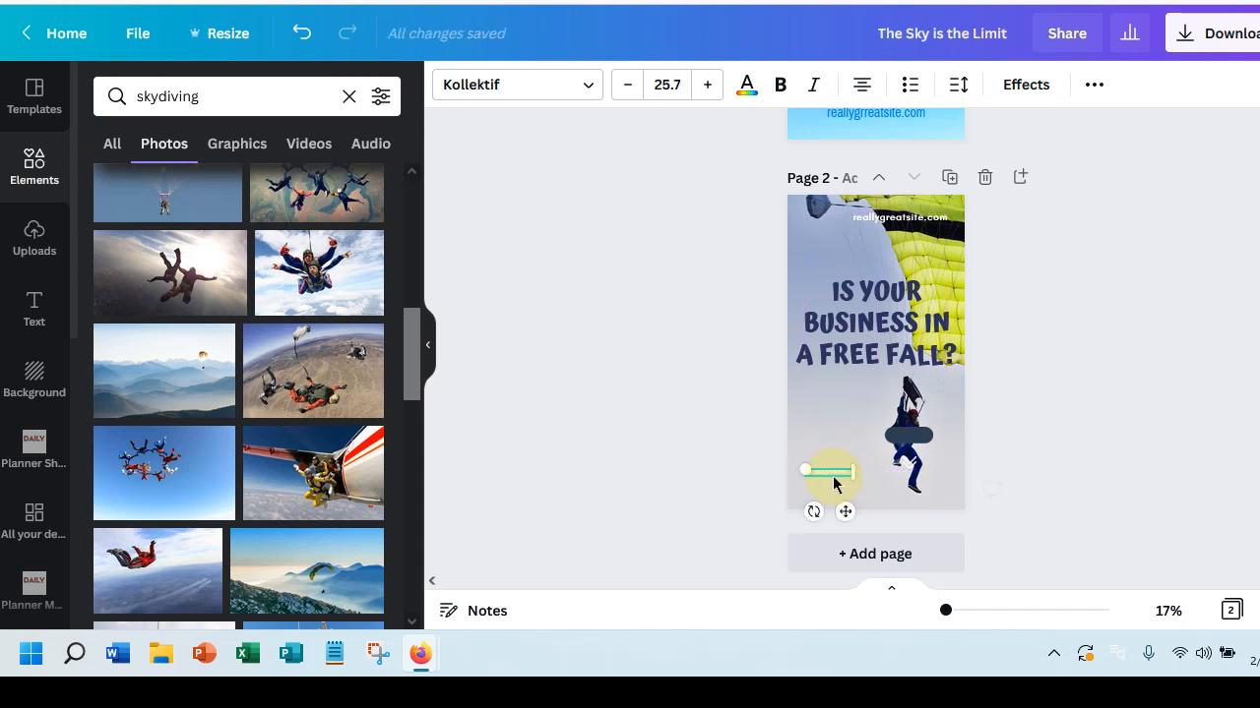
{"action": "left_click", "coordinate": [902, 410]}
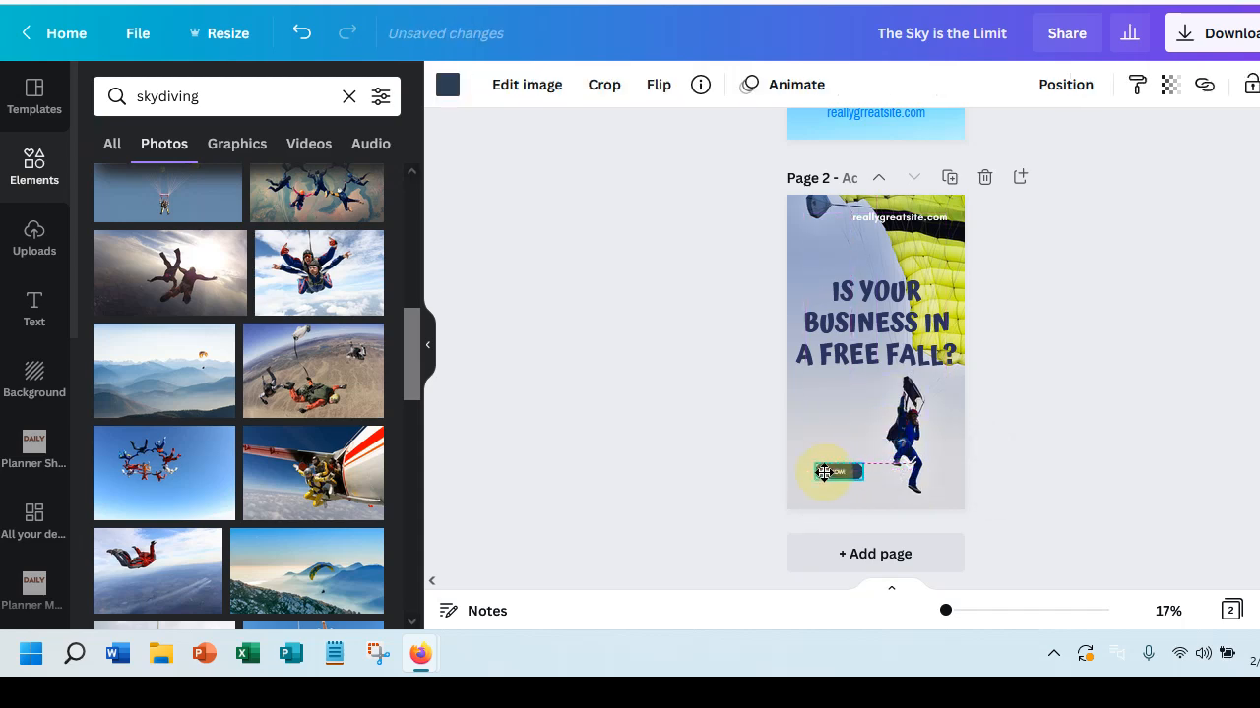
{"action": "left_click_drag", "start_coordinate": [822, 473], "coordinate": [824, 474]}
{"action": "left_click", "coordinate": [827, 473]}
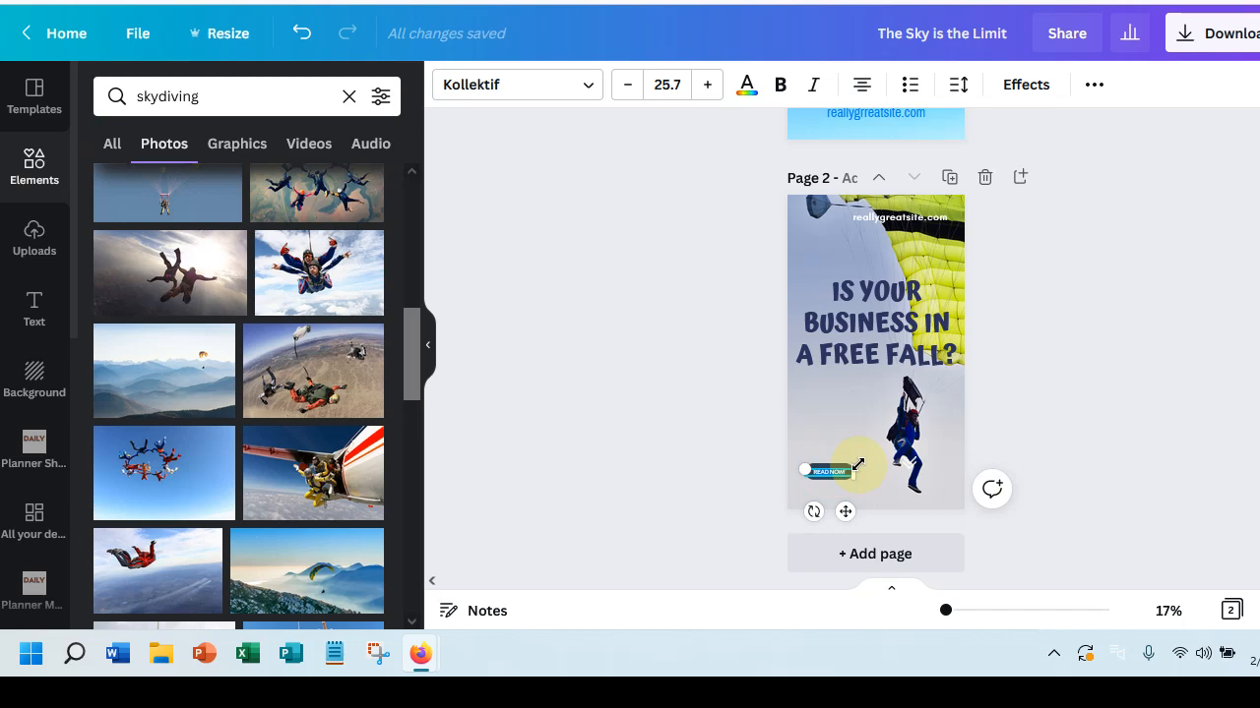
{"action": "type", "text": "CLICK HERE"}
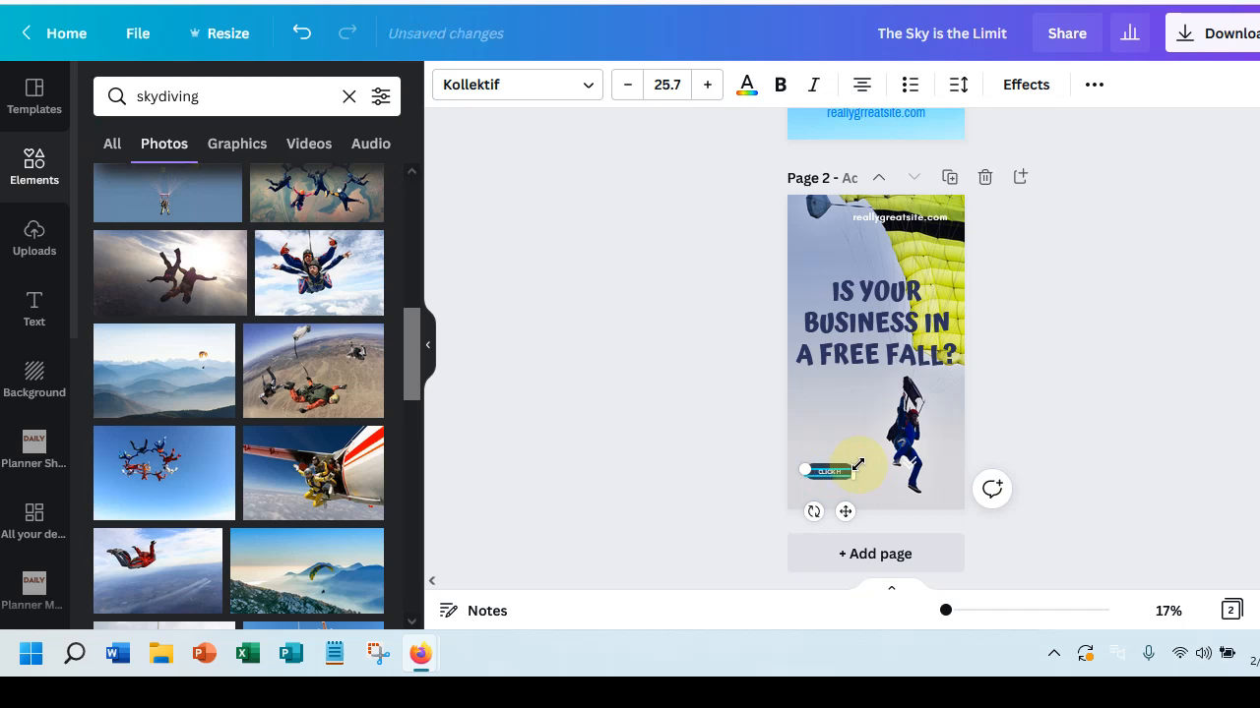
{"action": "left_click", "coordinate": [704, 437]}
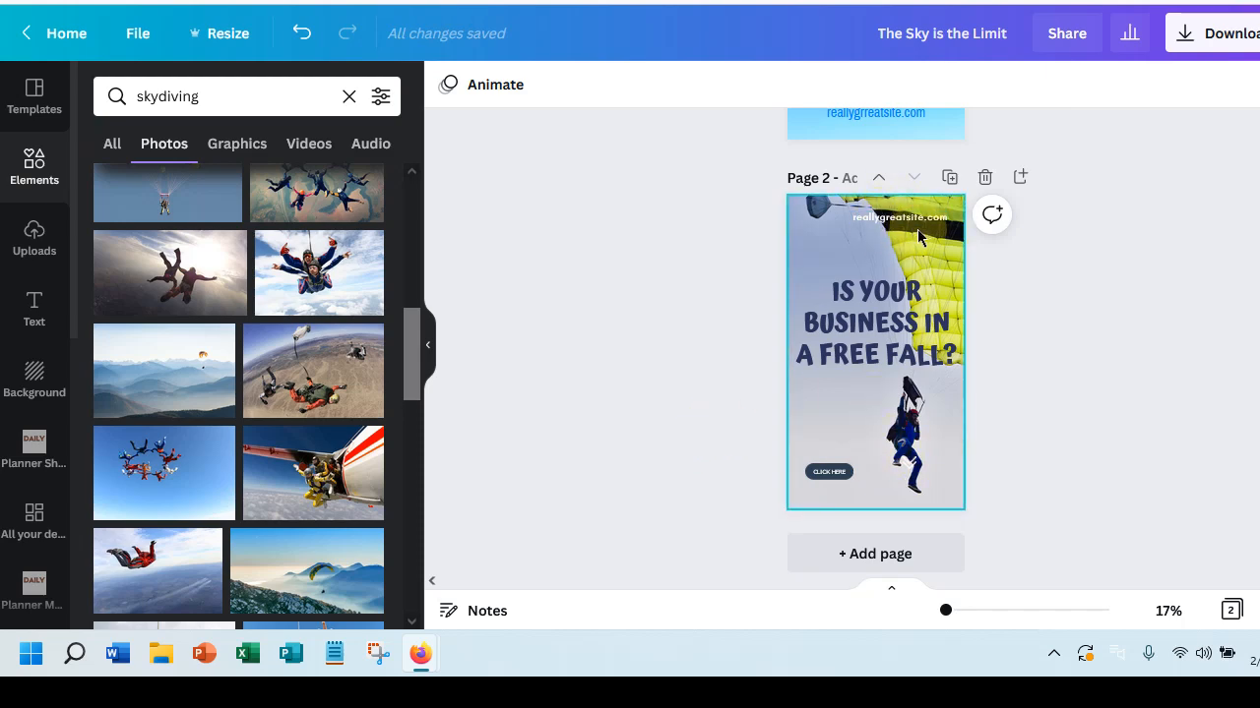
- Center the website address horizontally near the upper edge of page 2
{"action": "left_click_drag", "start_coordinate": [877, 222], "coordinate": [854, 214]}
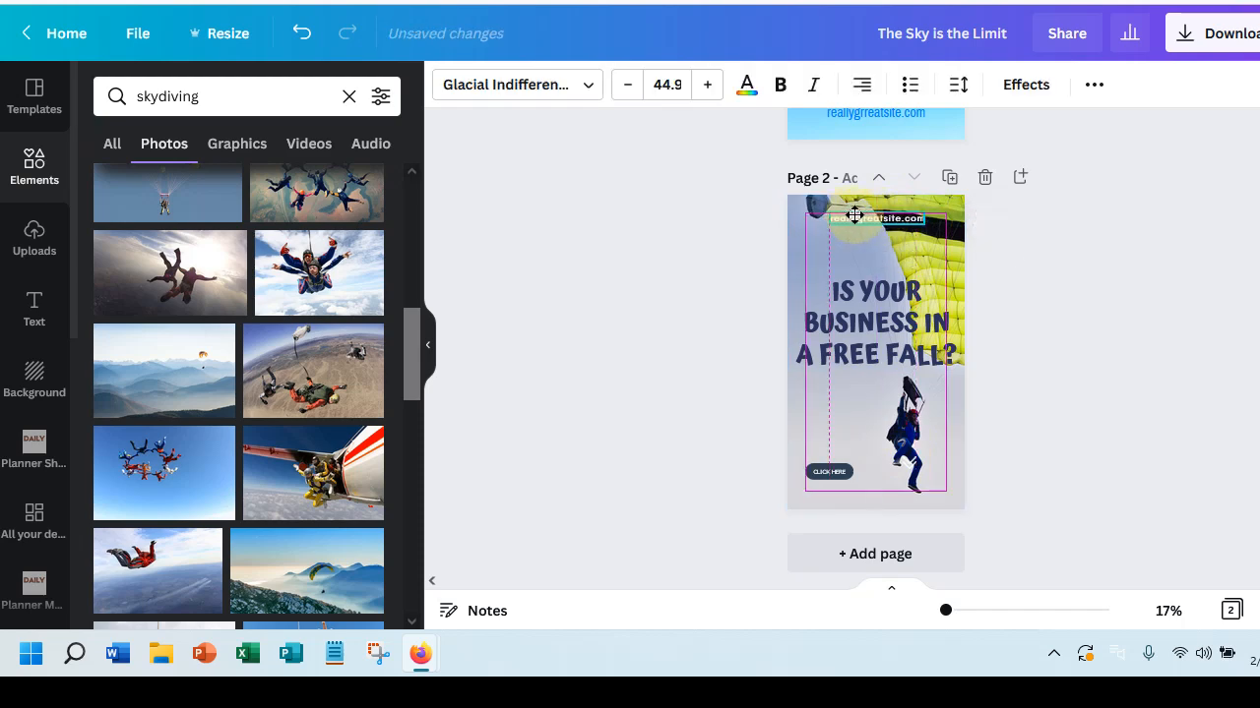
{"action": "left_click_drag", "start_coordinate": [854, 215], "coordinate": [850, 214]}
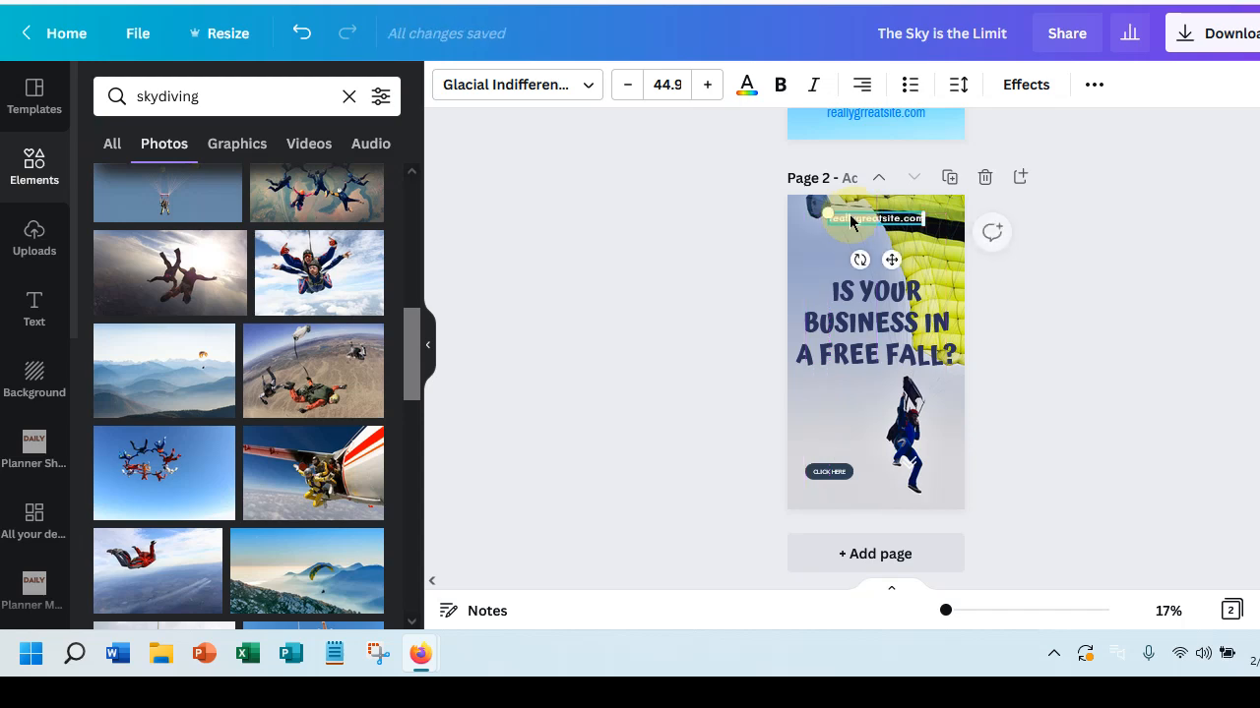
{"action": "left_click", "coordinate": [693, 305]}
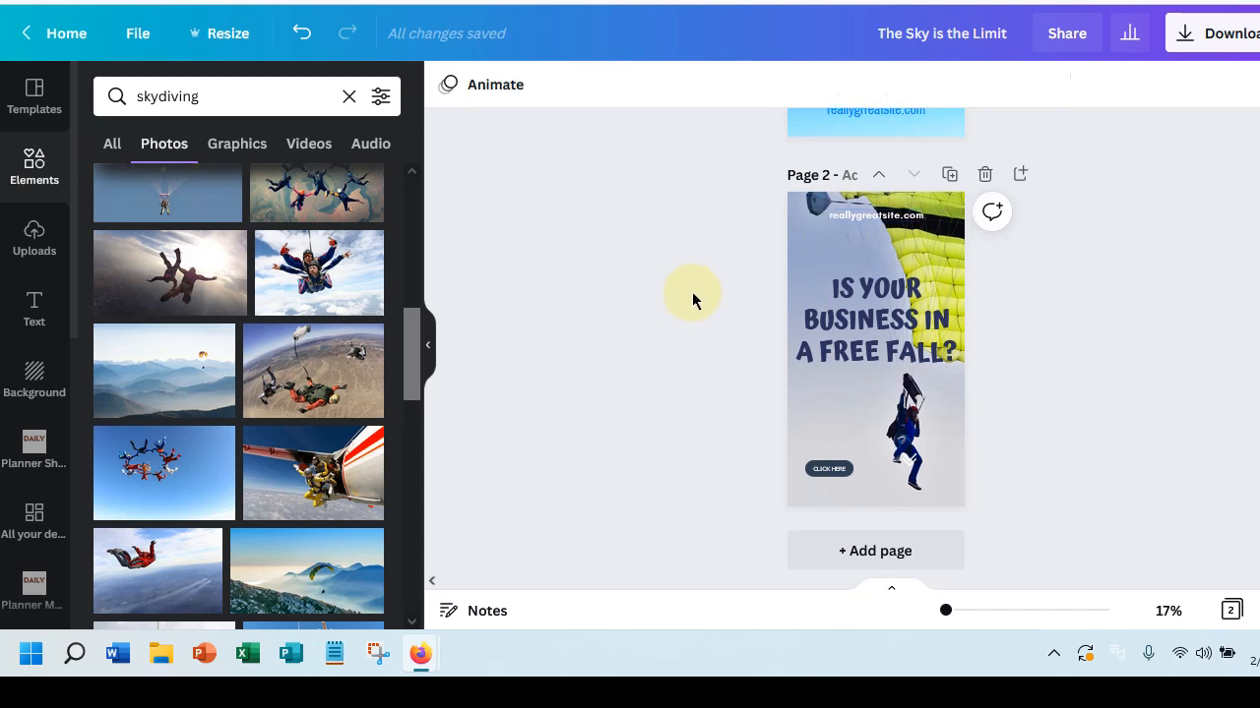
- Add a third page and apply the "Strengthen the Friendship in Your Relationship" template to it
{"action": "scroll", "coordinate": [691, 291], "scroll_direction": "down", "scroll_amount": 1}
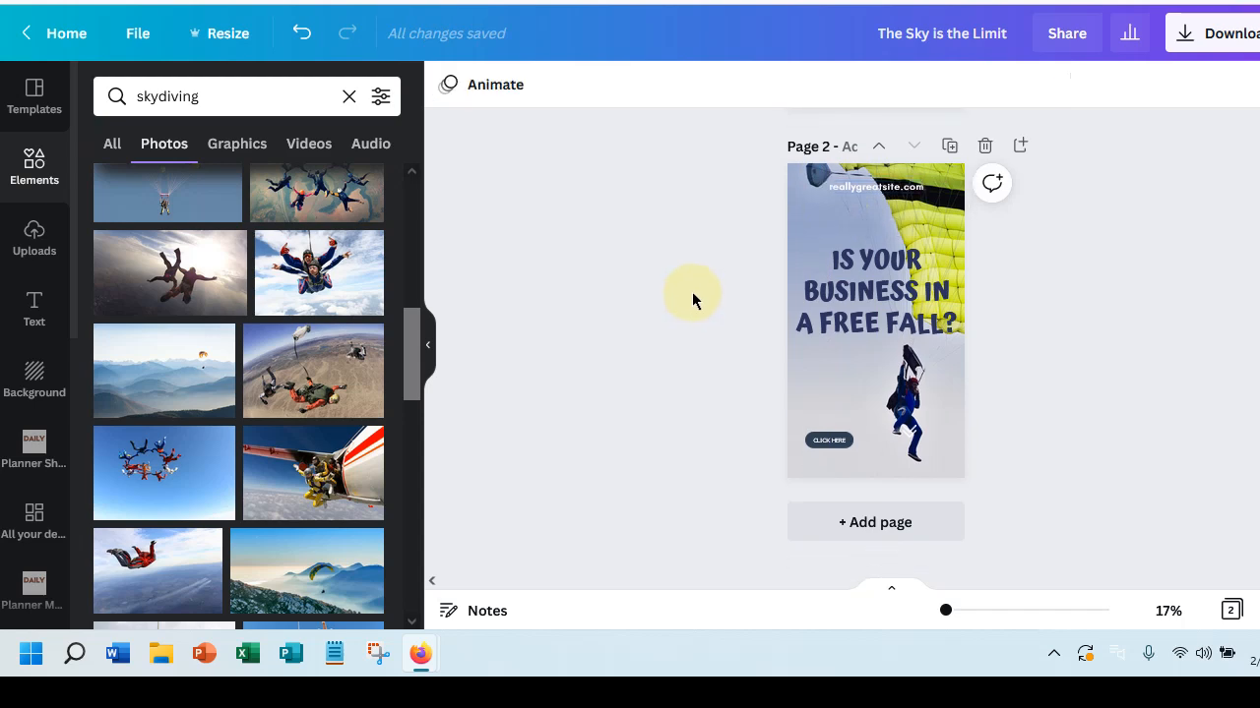
{"action": "left_click", "coordinate": [871, 532]}
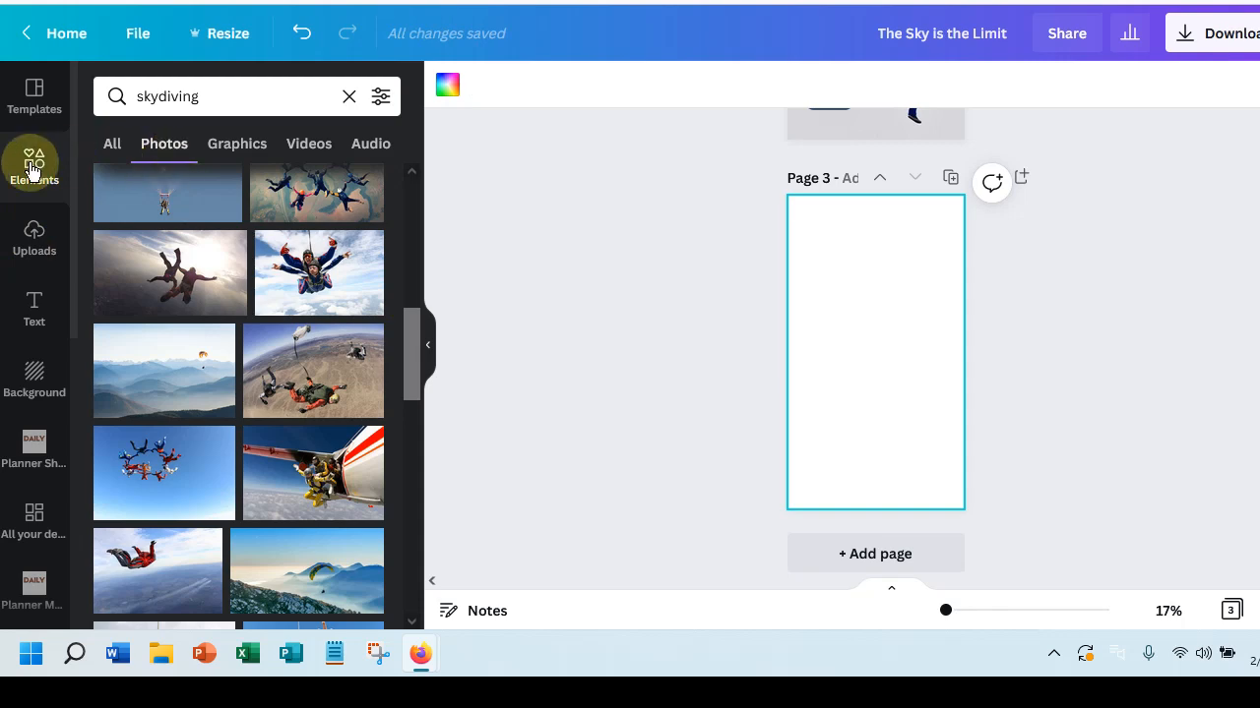
{"action": "left_click", "coordinate": [34, 99]}
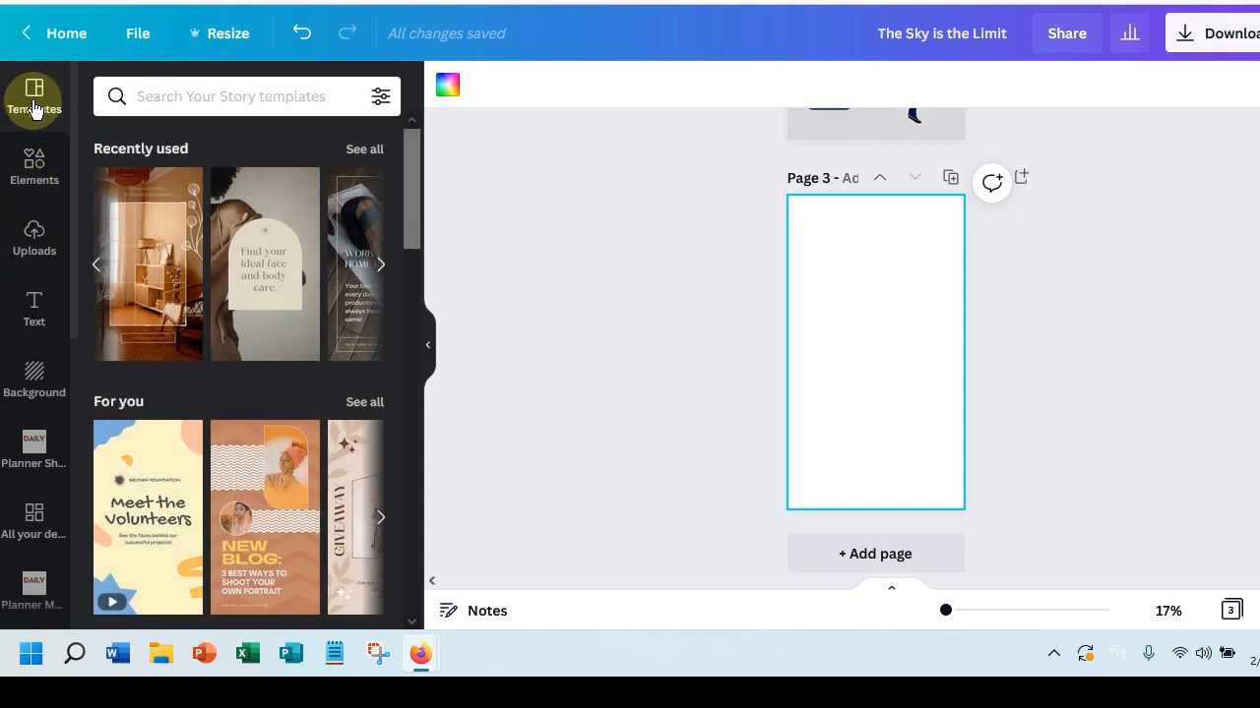
{"action": "scroll", "coordinate": [231, 362], "scroll_direction": "down", "scroll_amount": 5}
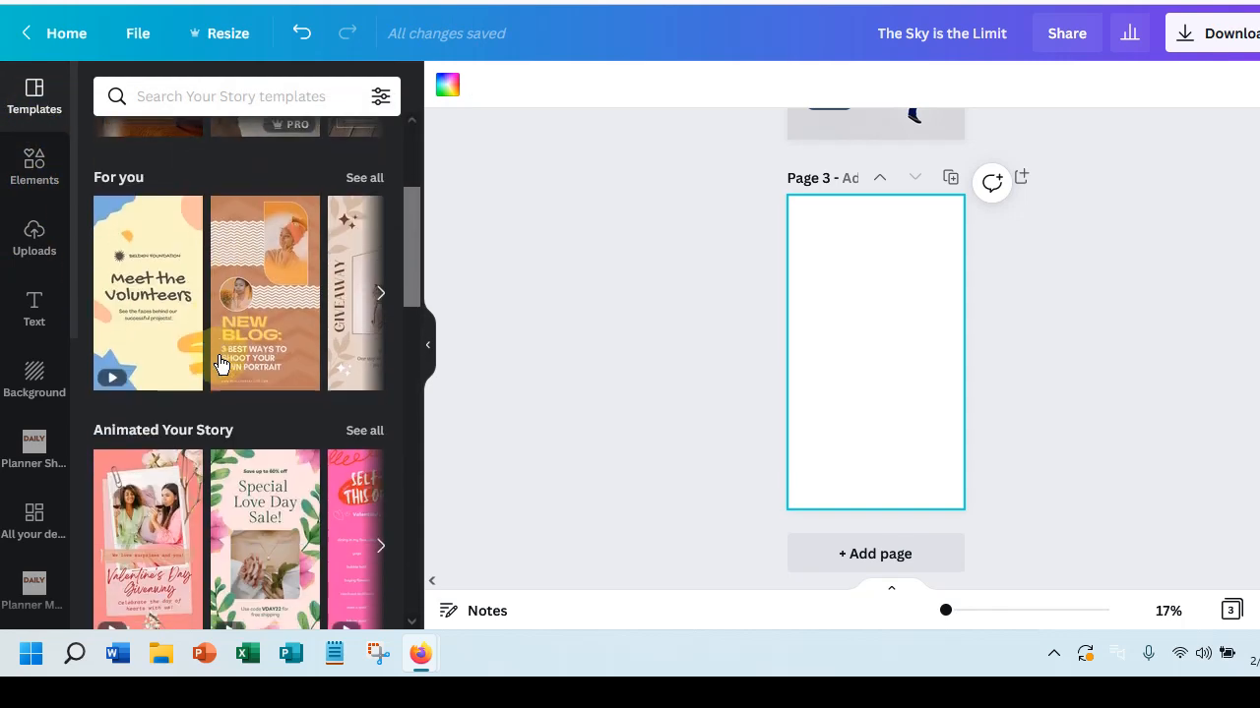
{"action": "scroll", "coordinate": [222, 364], "scroll_direction": "down", "scroll_amount": 4}
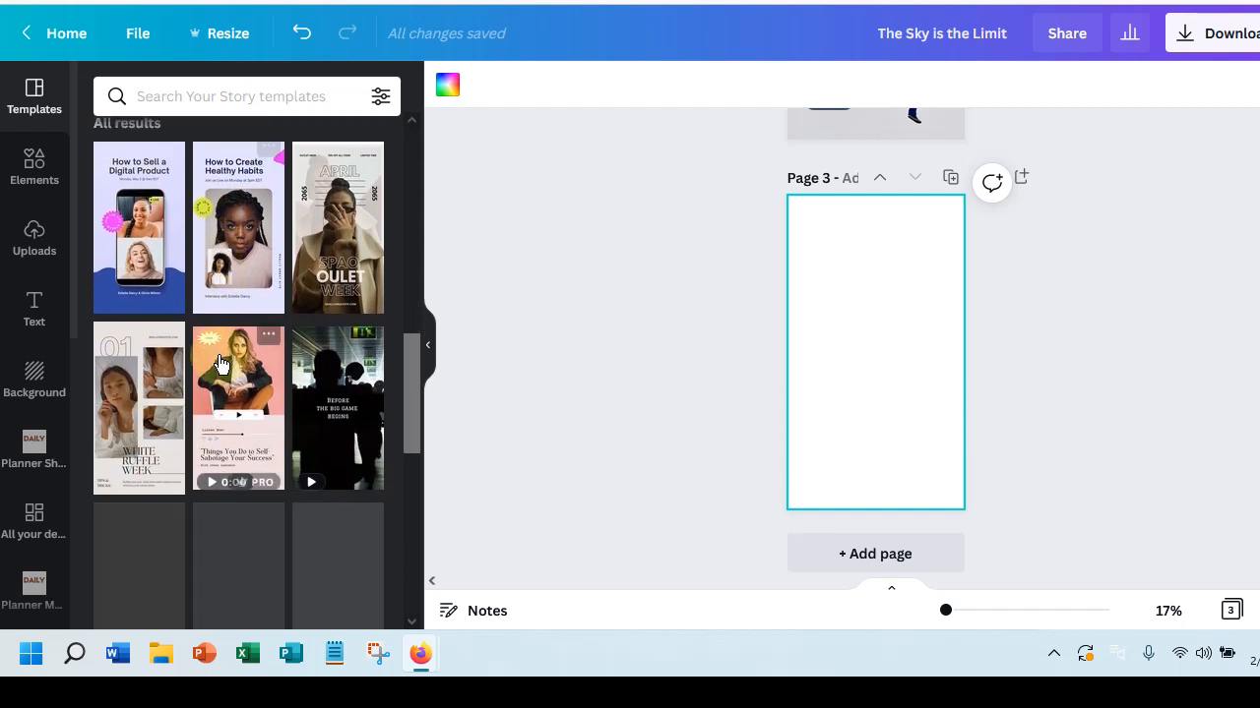
{"action": "scroll", "coordinate": [222, 364], "scroll_direction": "down", "scroll_amount": 2}
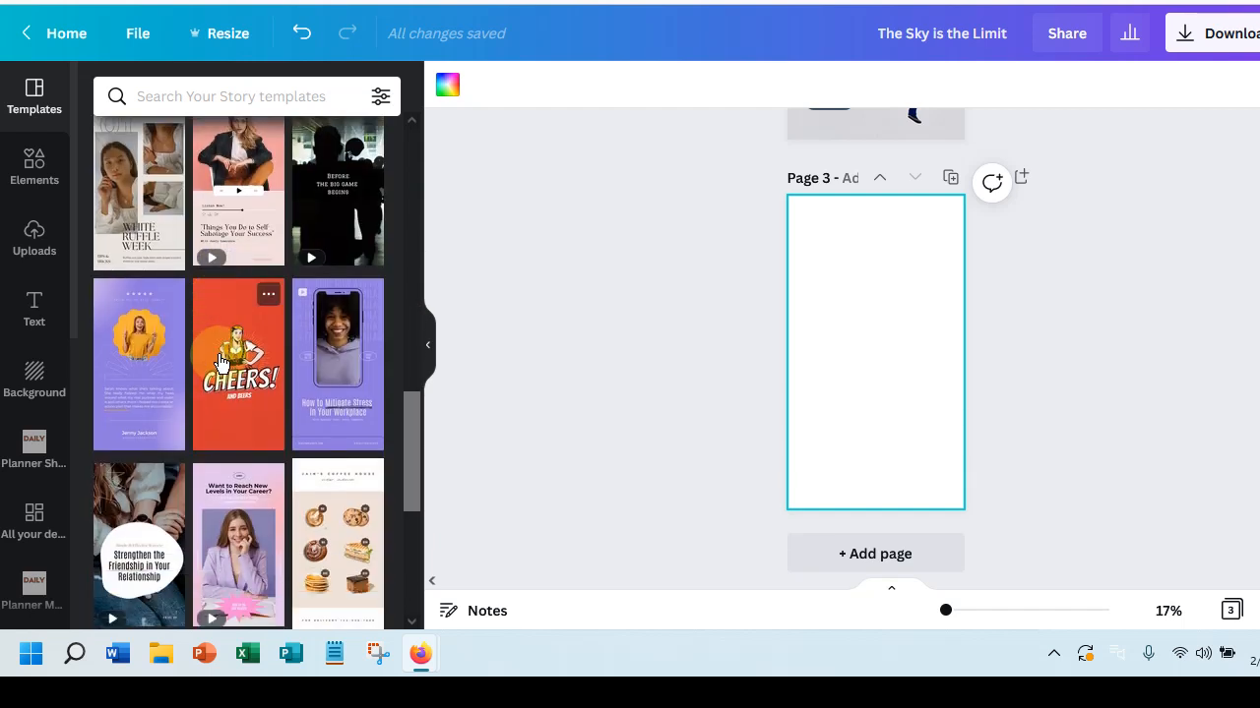
{"action": "scroll", "coordinate": [221, 364], "scroll_direction": "down", "scroll_amount": 3}
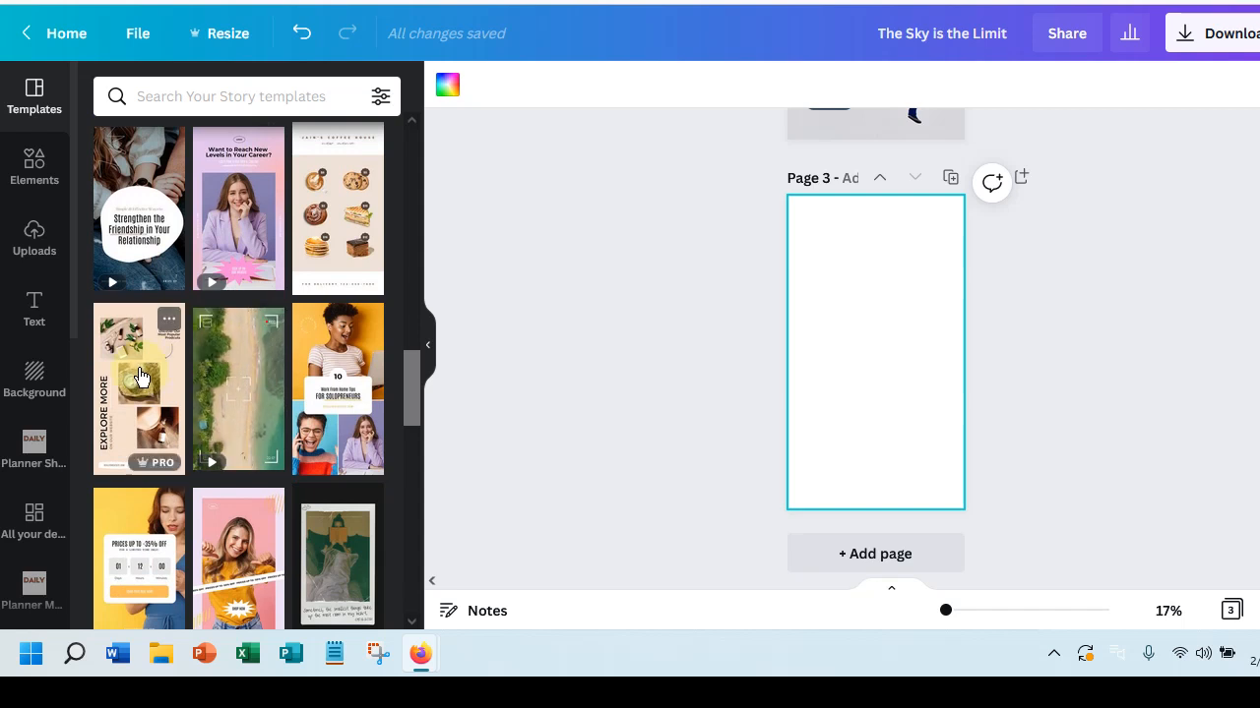
{"action": "left_click", "coordinate": [130, 165]}
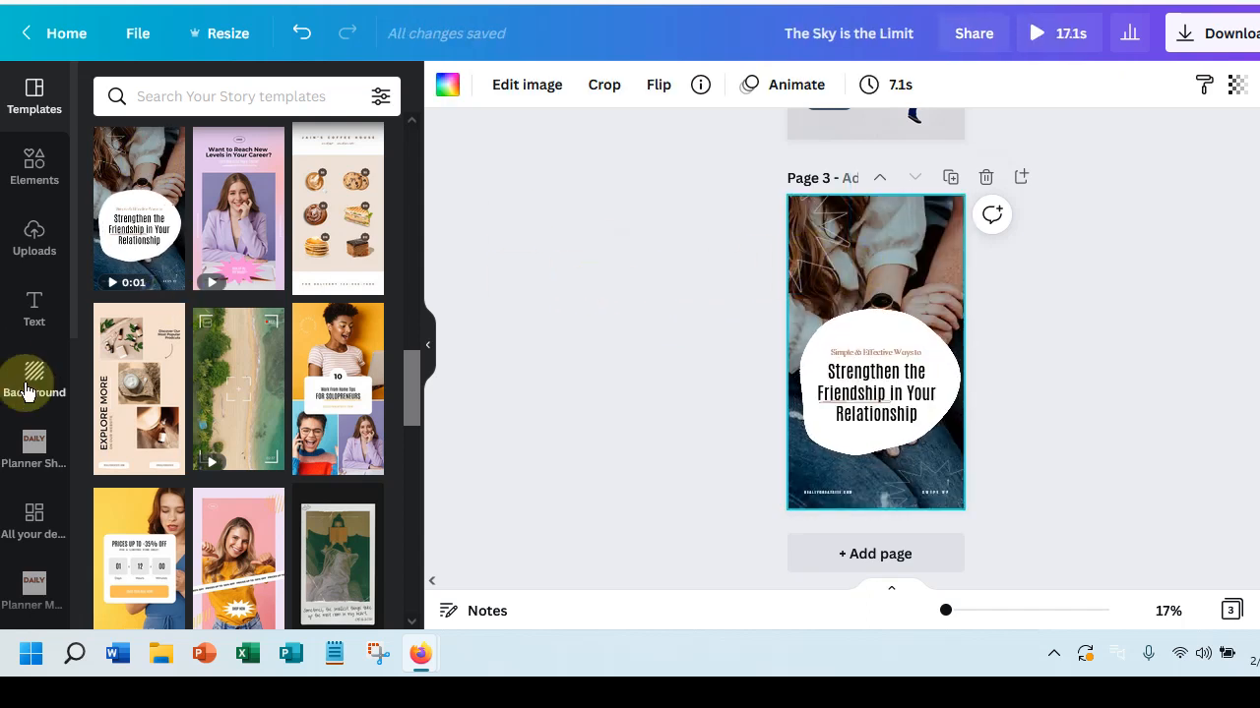
- Search the photo elements for "having fun"
{"action": "left_click", "coordinate": [32, 169]}
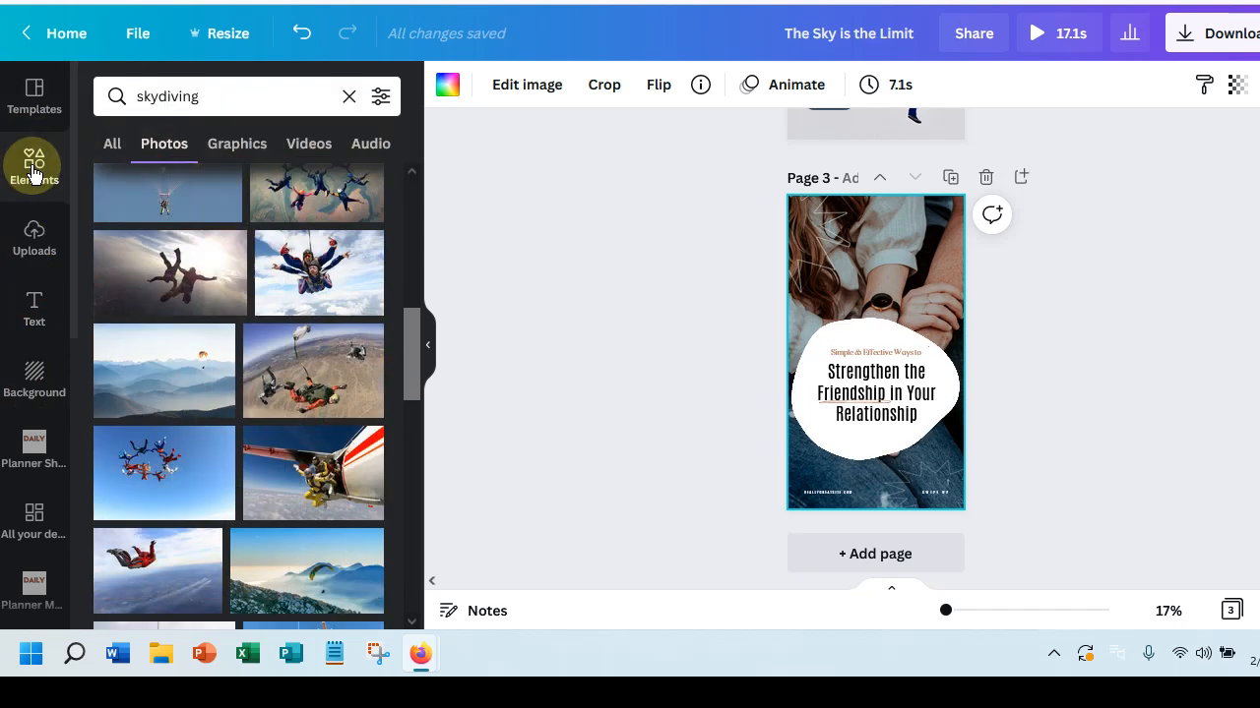
{"action": "scroll", "coordinate": [254, 401], "scroll_direction": "down", "scroll_amount": 3}
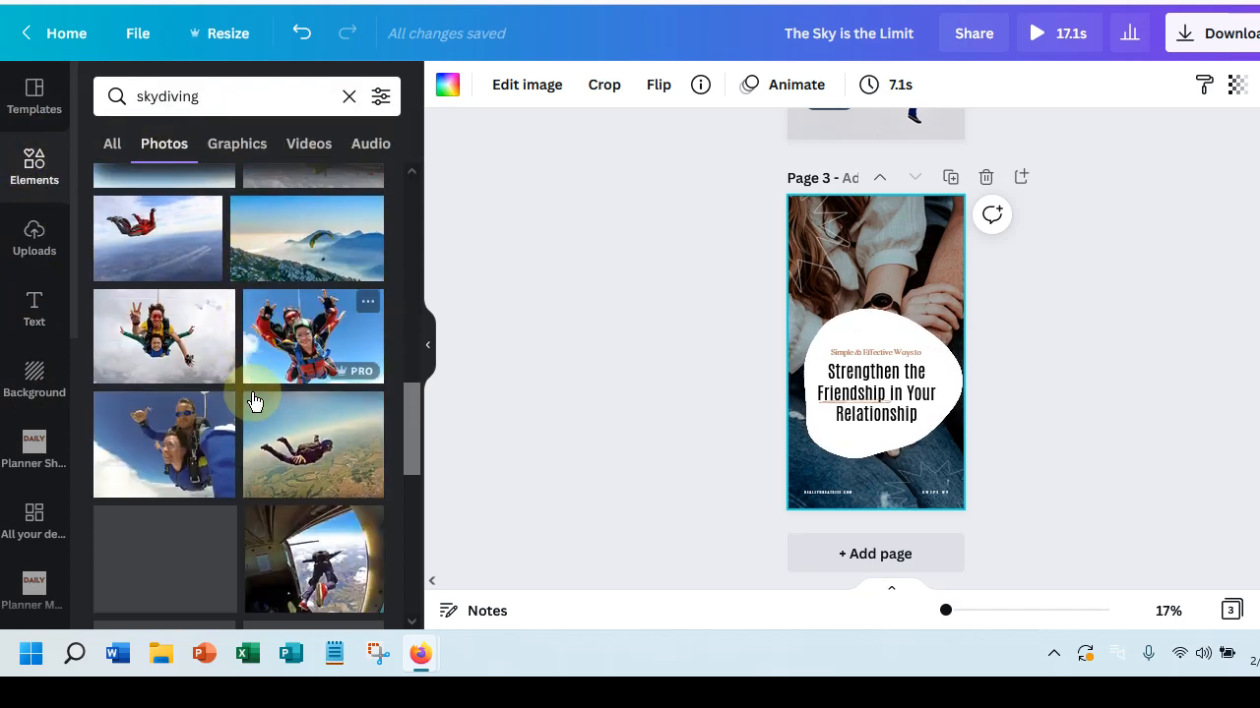
{"action": "scroll", "coordinate": [252, 400], "scroll_direction": "down", "scroll_amount": 3}
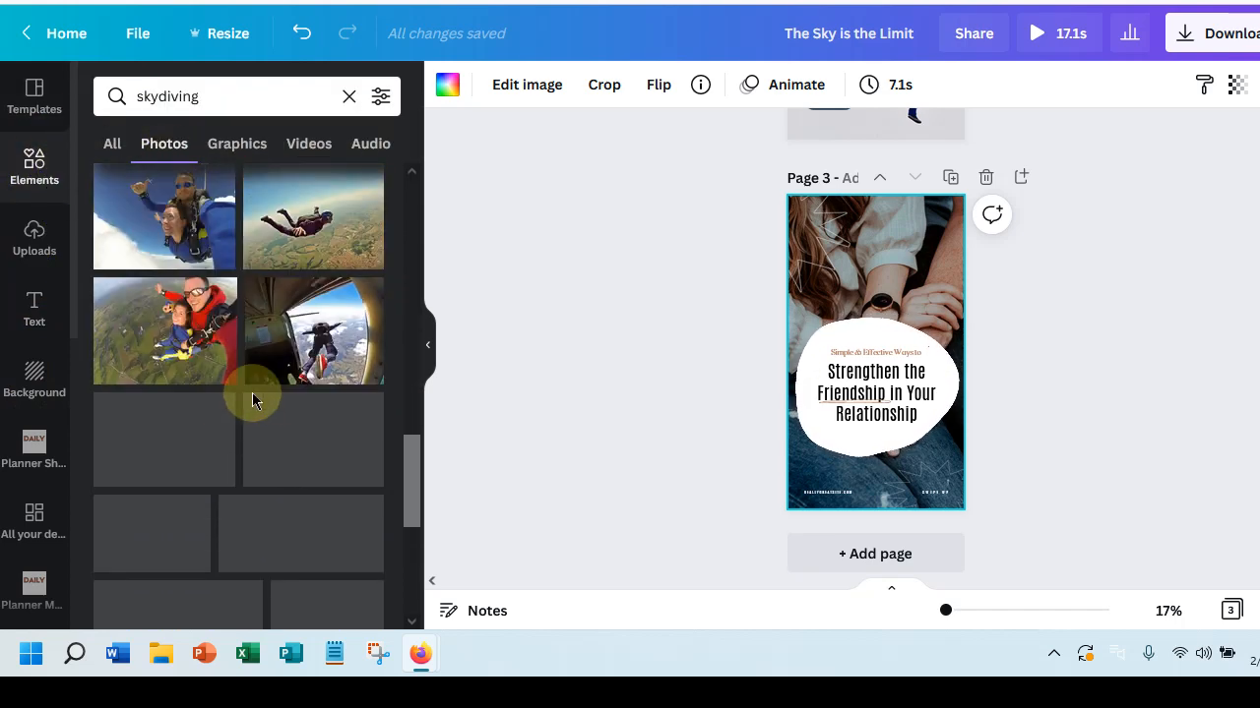
{"action": "left_click", "coordinate": [203, 94]}
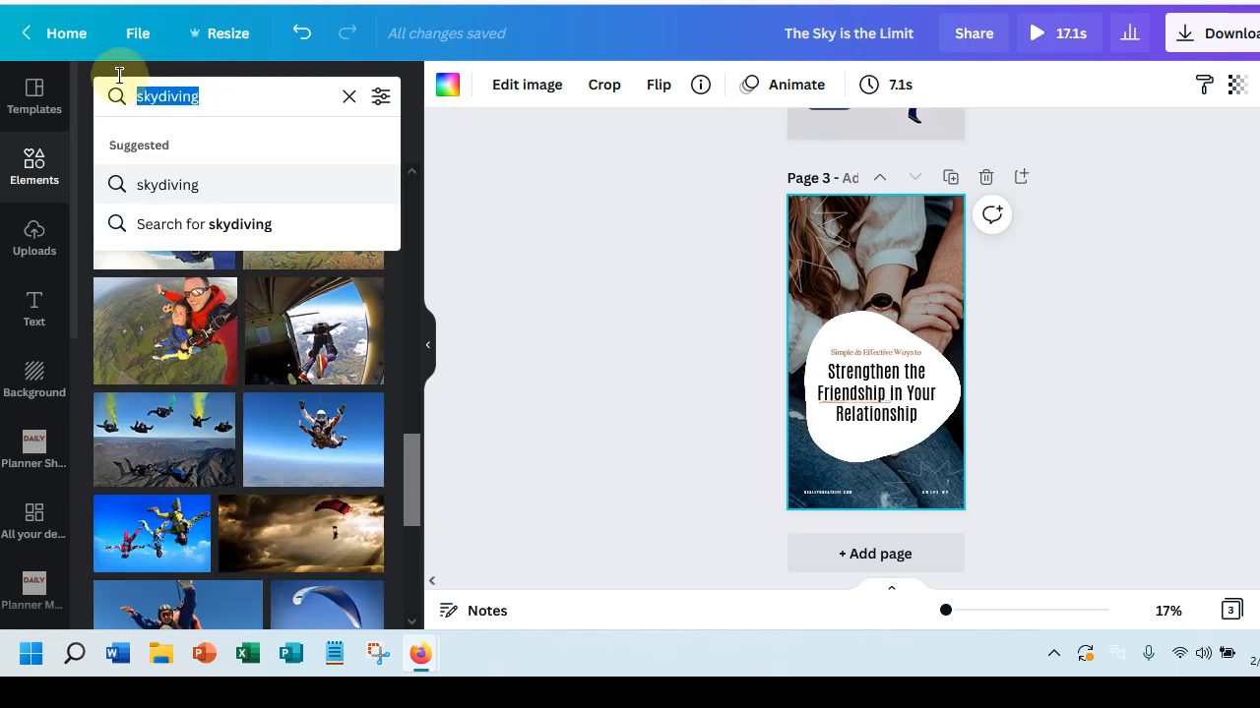
{"action": "type", "text": "having fun"}
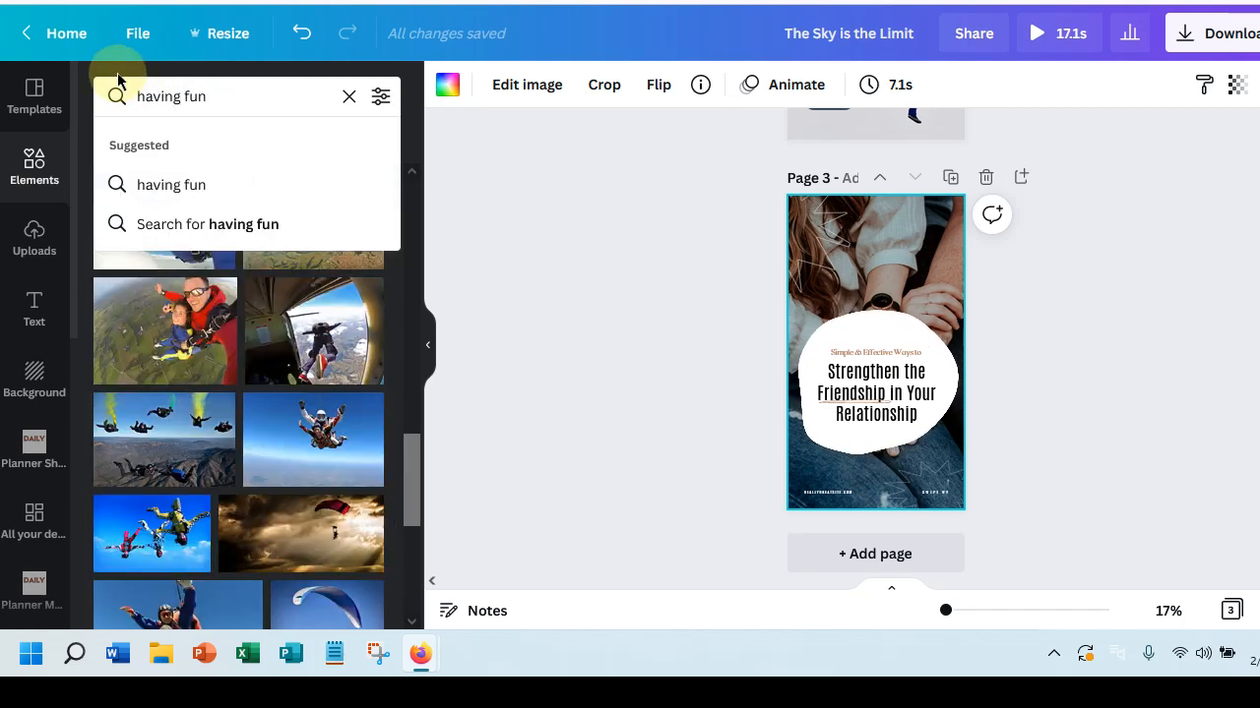
{"action": "key", "text": "Return"}
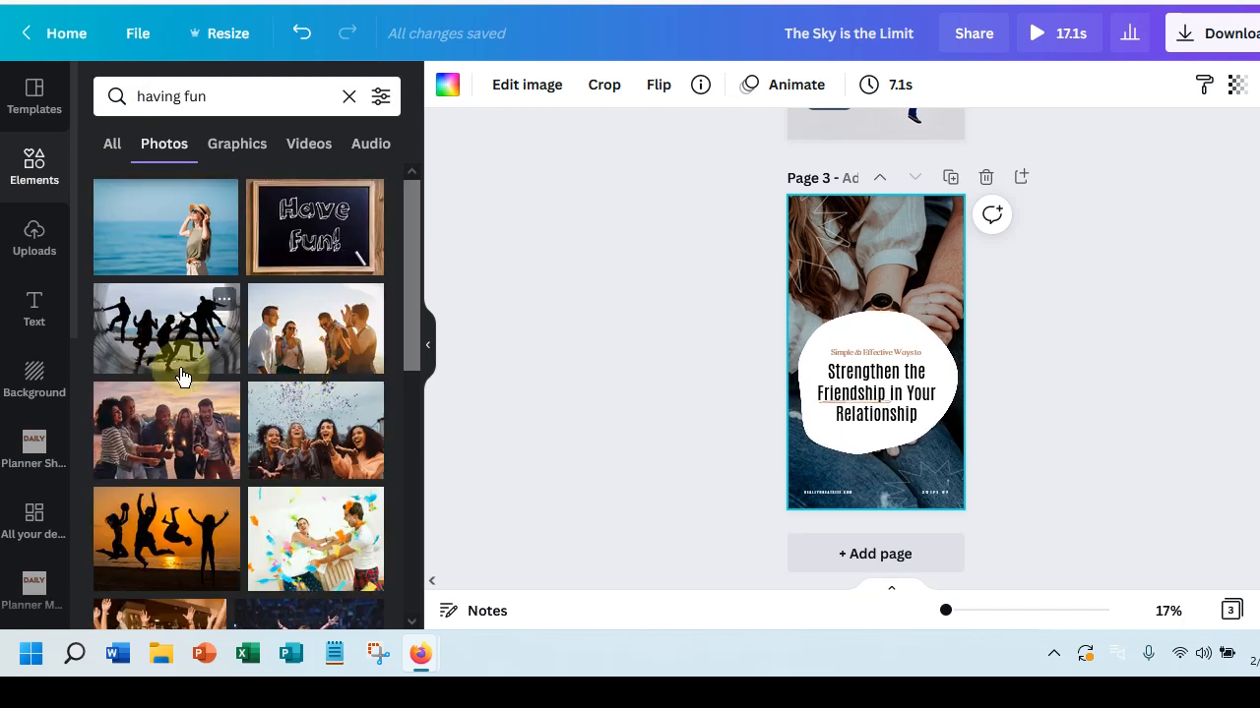
- Replace page 3's background picture with the photo of a man carrying a woman piggyback at the beach
{"action": "scroll", "coordinate": [182, 375], "scroll_direction": "down", "scroll_amount": 3}
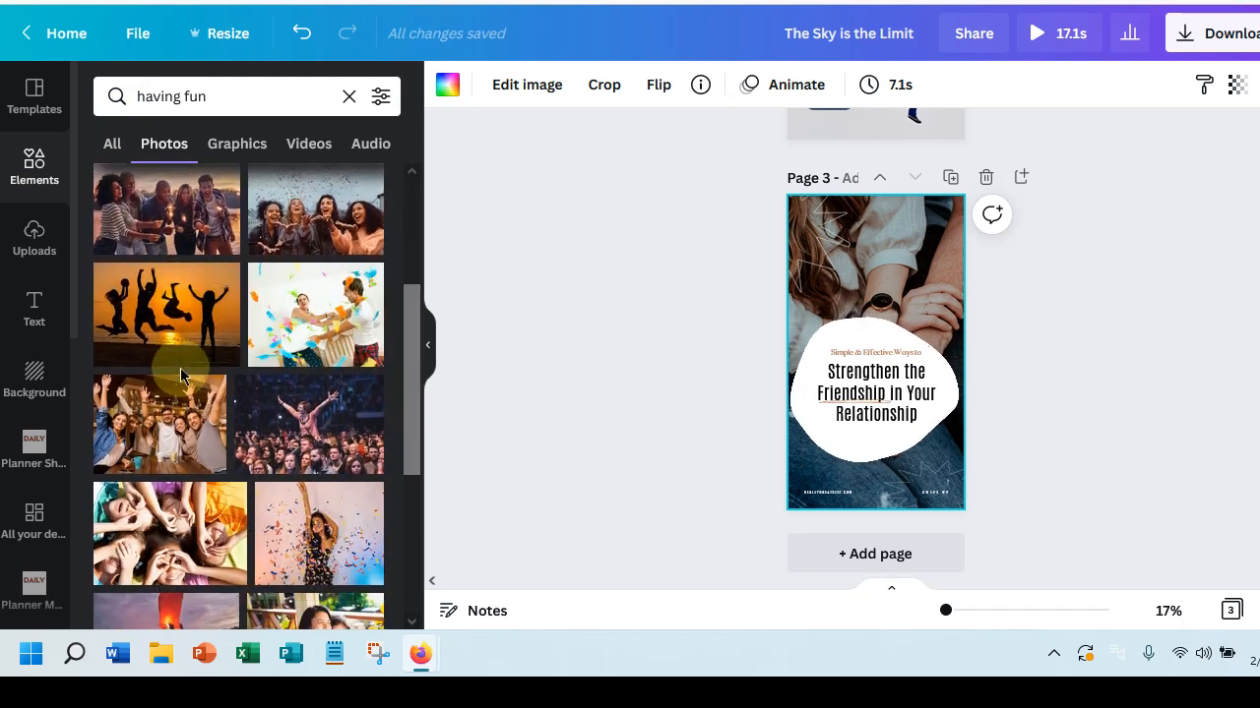
{"action": "scroll", "coordinate": [175, 354], "scroll_direction": "up", "scroll_amount": 2}
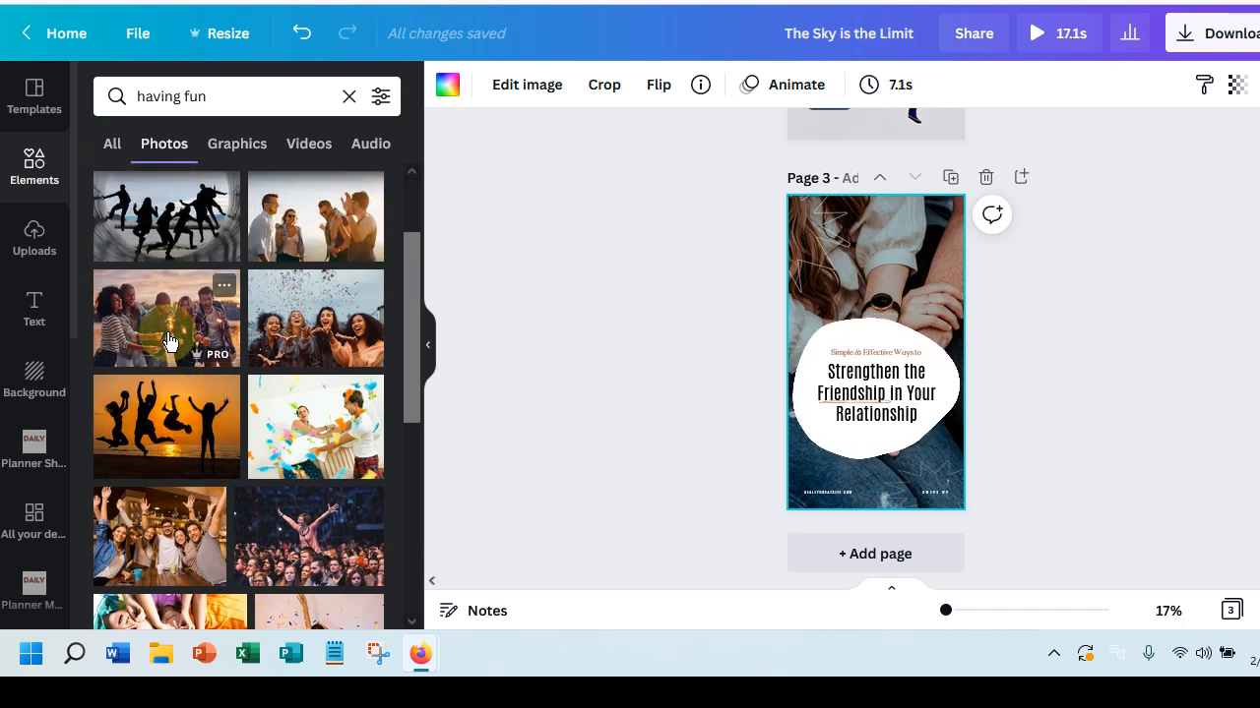
{"action": "scroll", "coordinate": [167, 342], "scroll_direction": "down", "scroll_amount": 3}
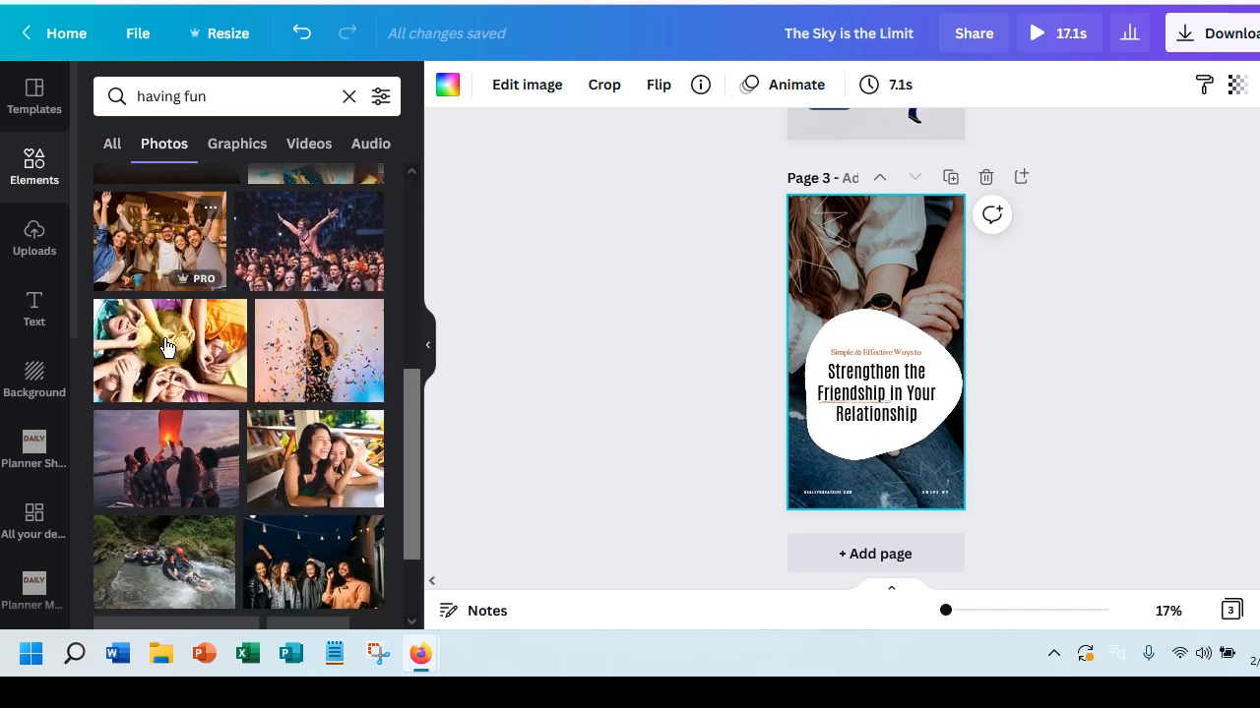
{"action": "scroll", "coordinate": [165, 347], "scroll_direction": "down", "scroll_amount": 1}
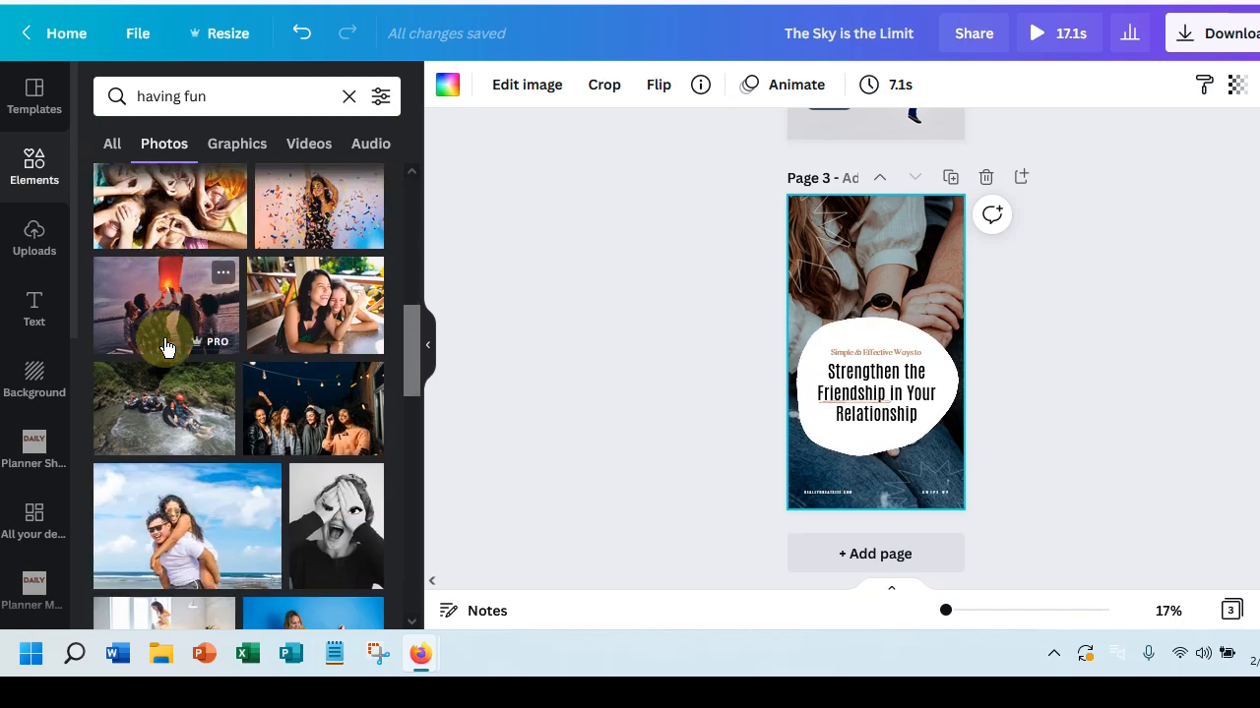
{"action": "scroll", "coordinate": [255, 438], "scroll_direction": "down", "scroll_amount": 2}
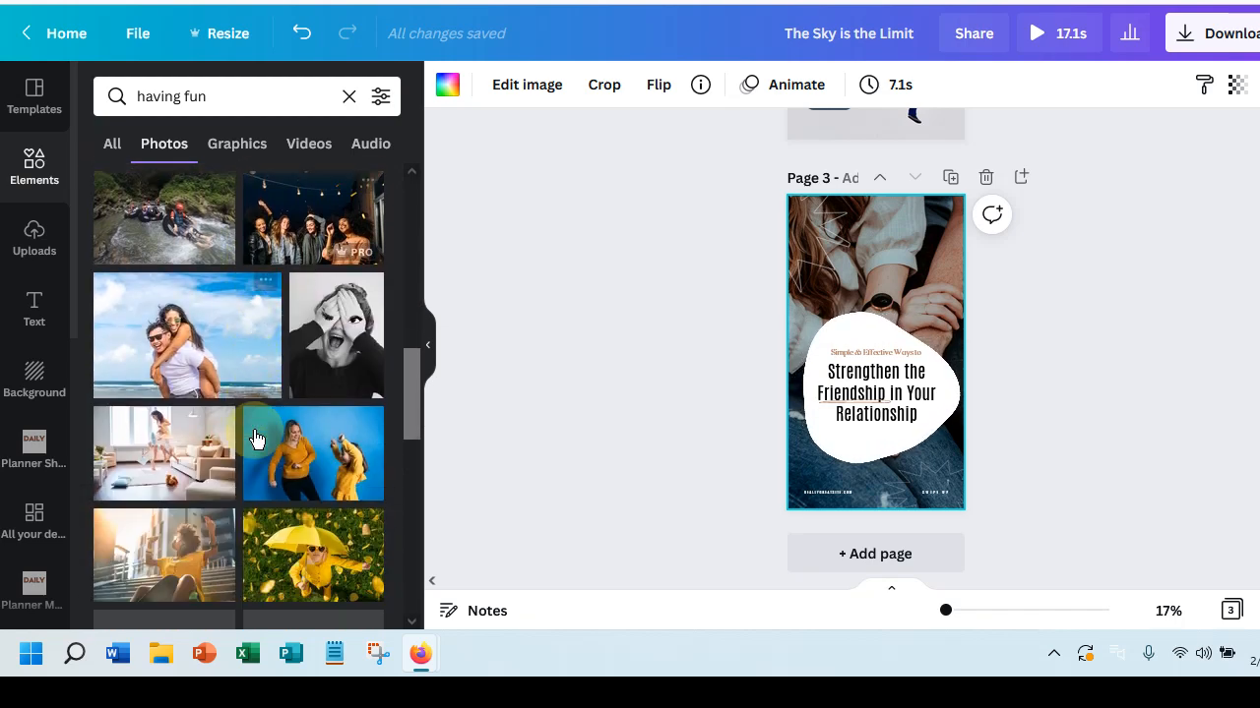
{"action": "left_click_drag", "start_coordinate": [184, 329], "coordinate": [960, 349]}
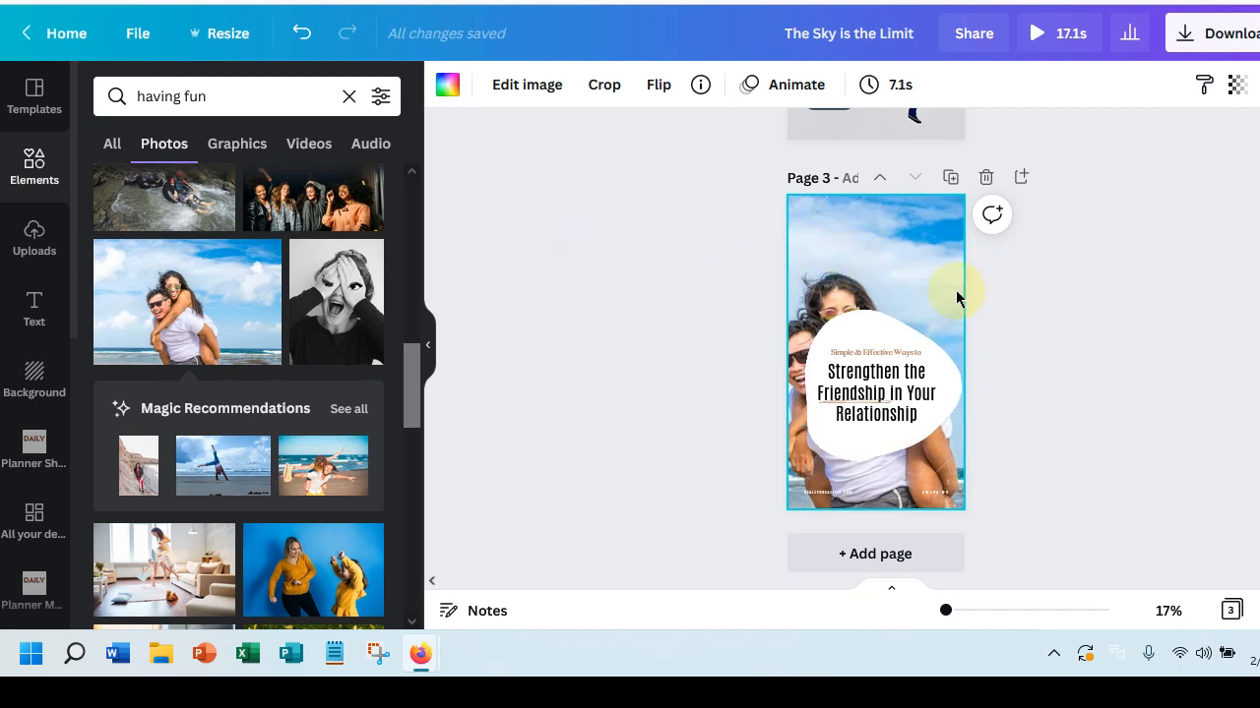
- Enlarge page 3's background photo and shift it right so both faces show above the white shape
{"action": "left_click", "coordinate": [919, 282]}
{"action": "double_click", "coordinate": [888, 241]}
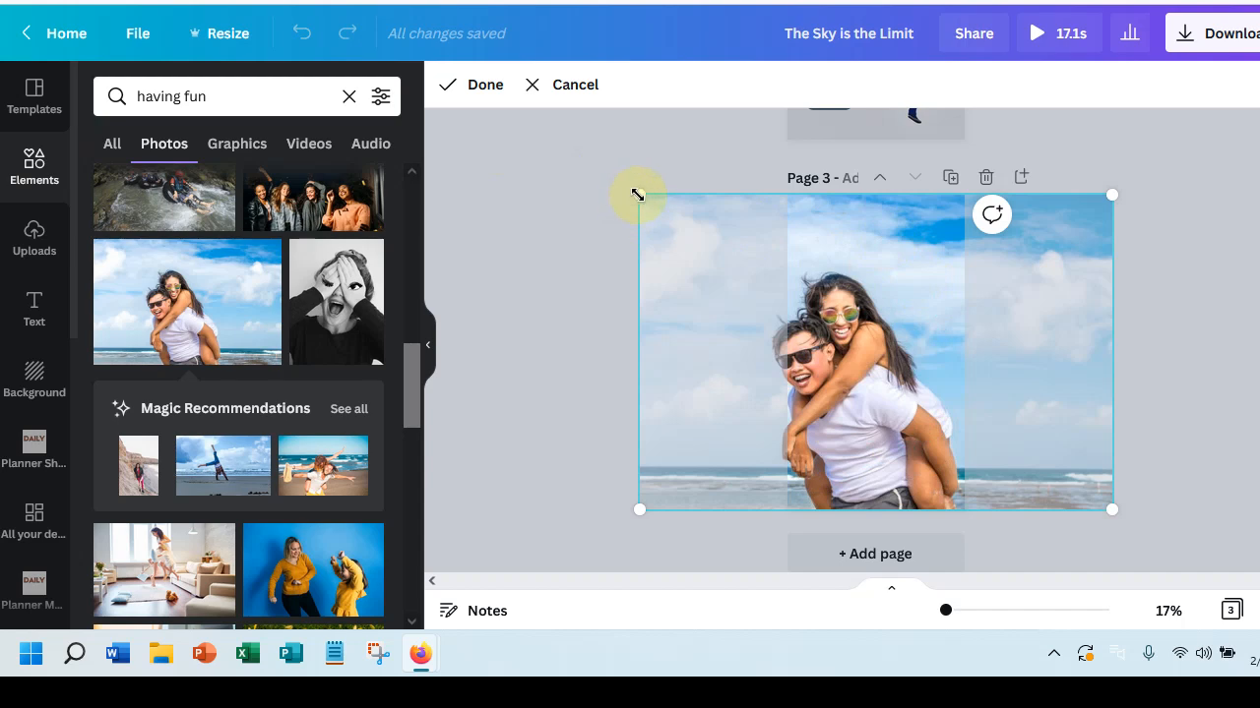
{"action": "left_click_drag", "start_coordinate": [622, 177], "coordinate": [548, 121]}
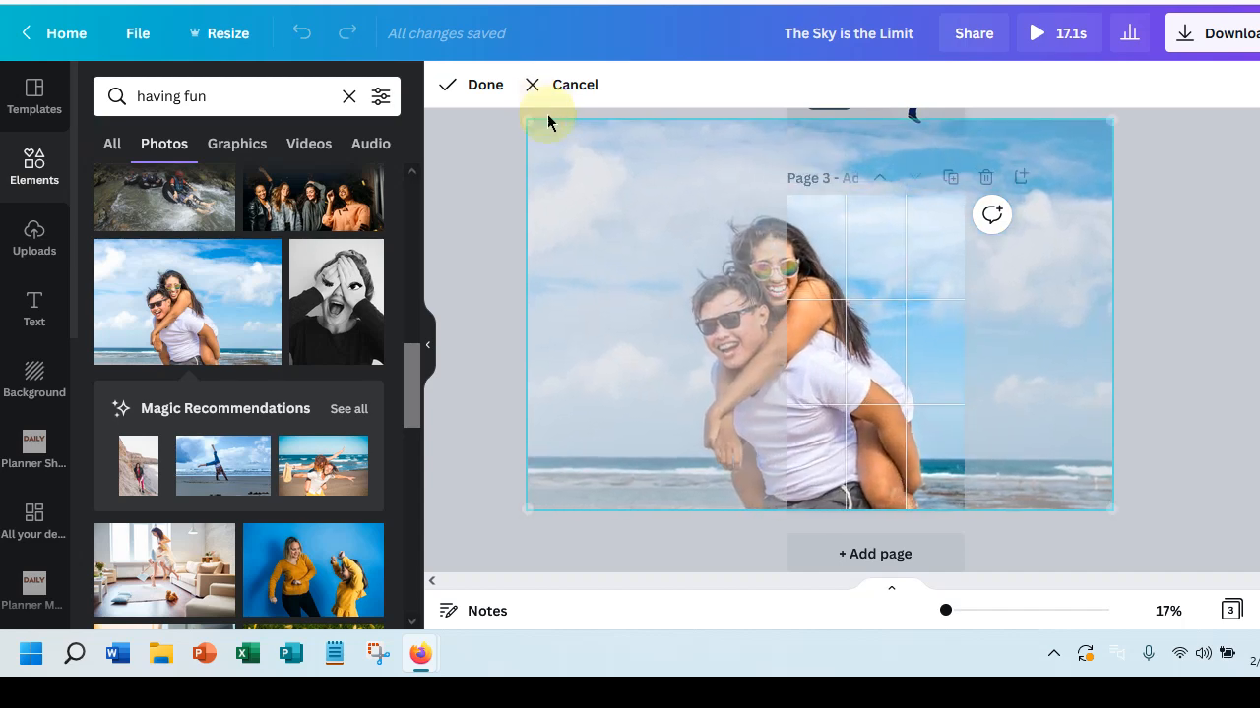
{"action": "left_click_drag", "start_coordinate": [665, 445], "coordinate": [790, 394]}
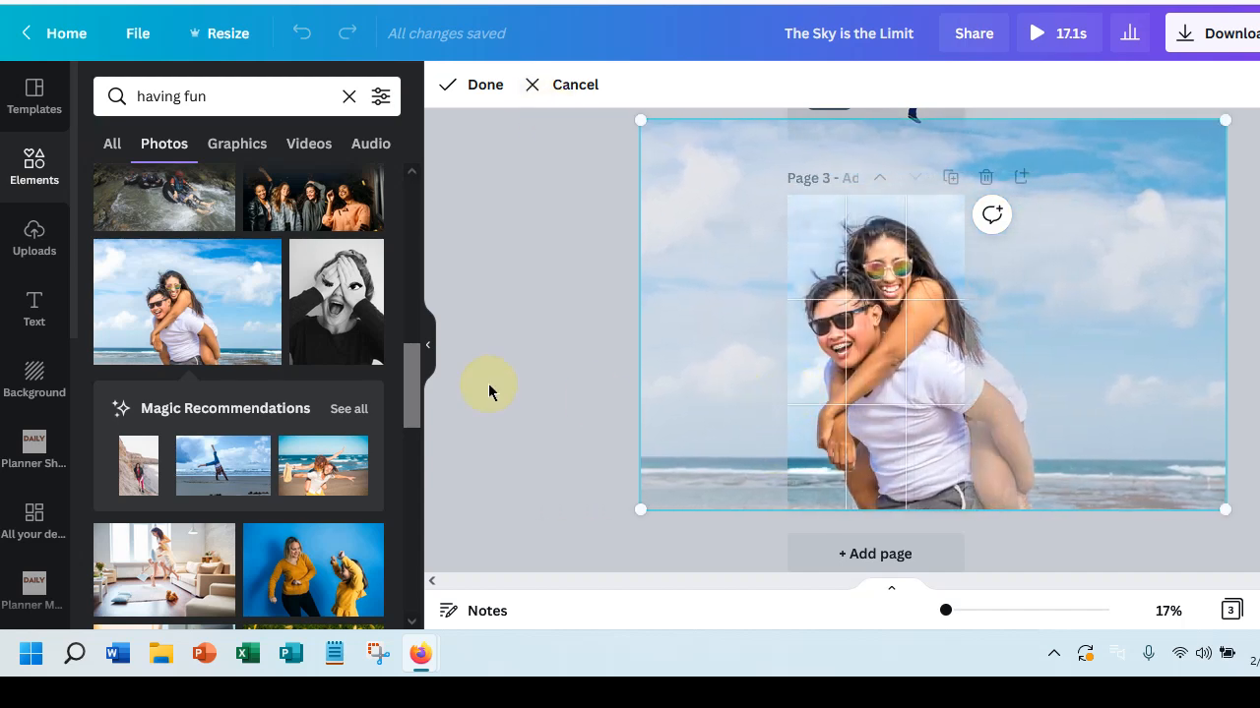
{"action": "left_click", "coordinate": [516, 381]}
- Lower page 3's white shape, underline, heading and "Simple & Effective Ways to" subtitle so they sit below the couple's faces
{"action": "left_click_drag", "start_coordinate": [855, 445], "coordinate": [852, 474]}
{"action": "left_click_drag", "start_coordinate": [874, 404], "coordinate": [874, 453]}
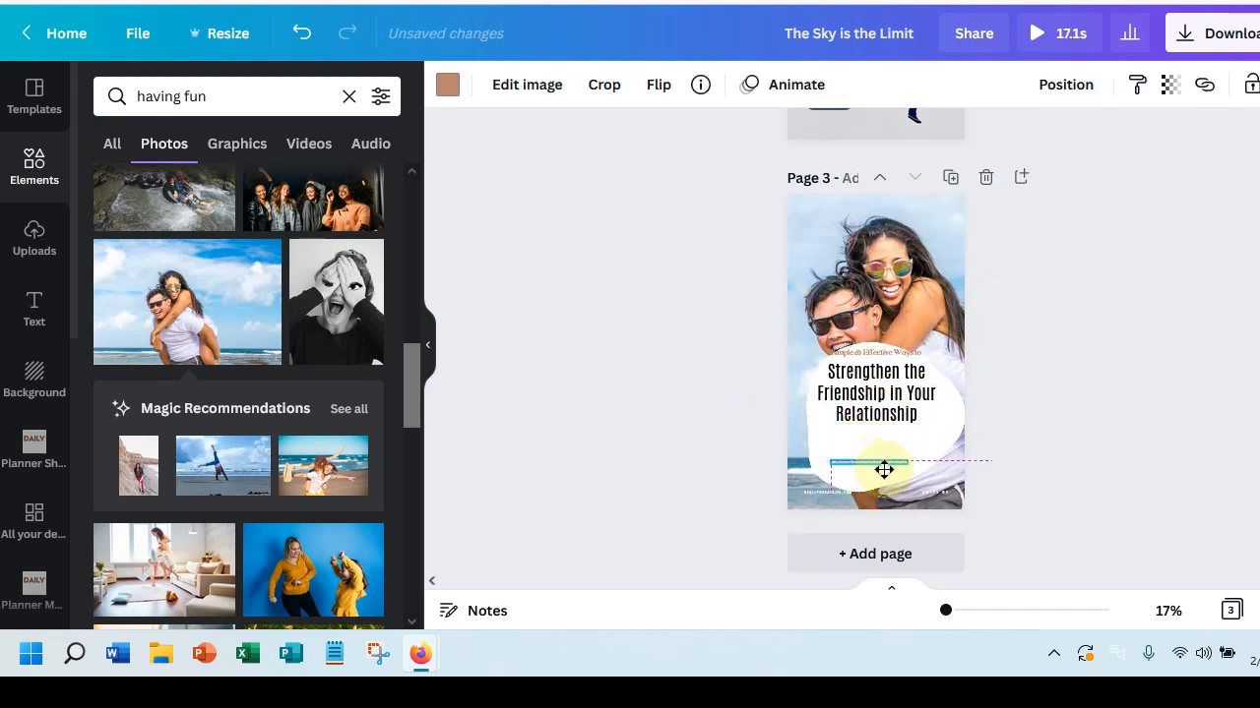
{"action": "left_click_drag", "start_coordinate": [880, 410], "coordinate": [885, 444]}
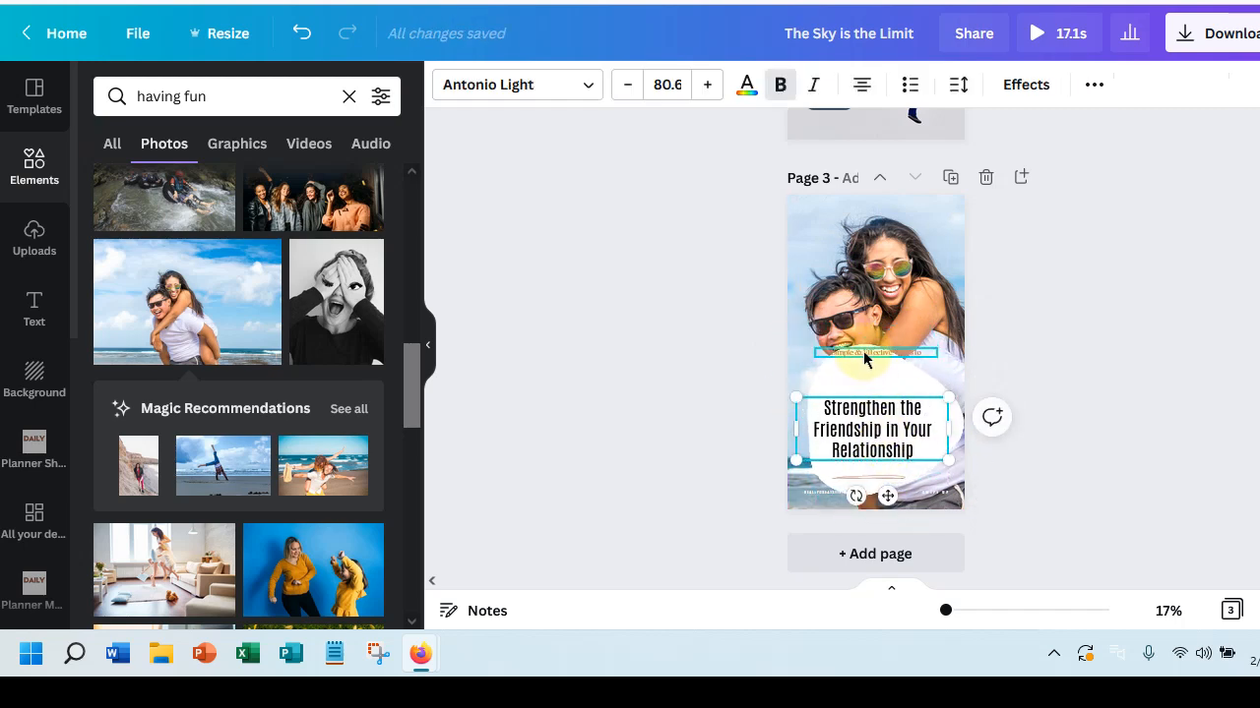
{"action": "left_click_drag", "start_coordinate": [863, 354], "coordinate": [864, 384]}
{"action": "left_click", "coordinate": [707, 350]}
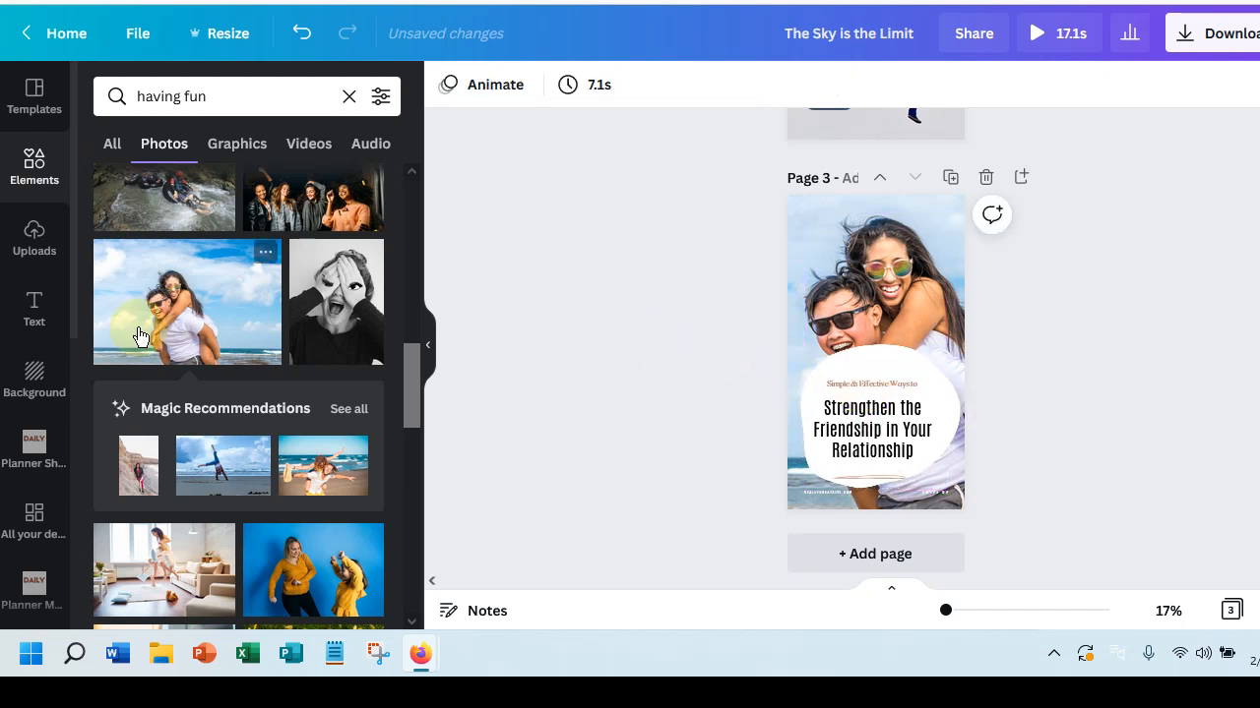
{"action": "scroll", "coordinate": [145, 443], "scroll_direction": "down", "scroll_amount": 2}
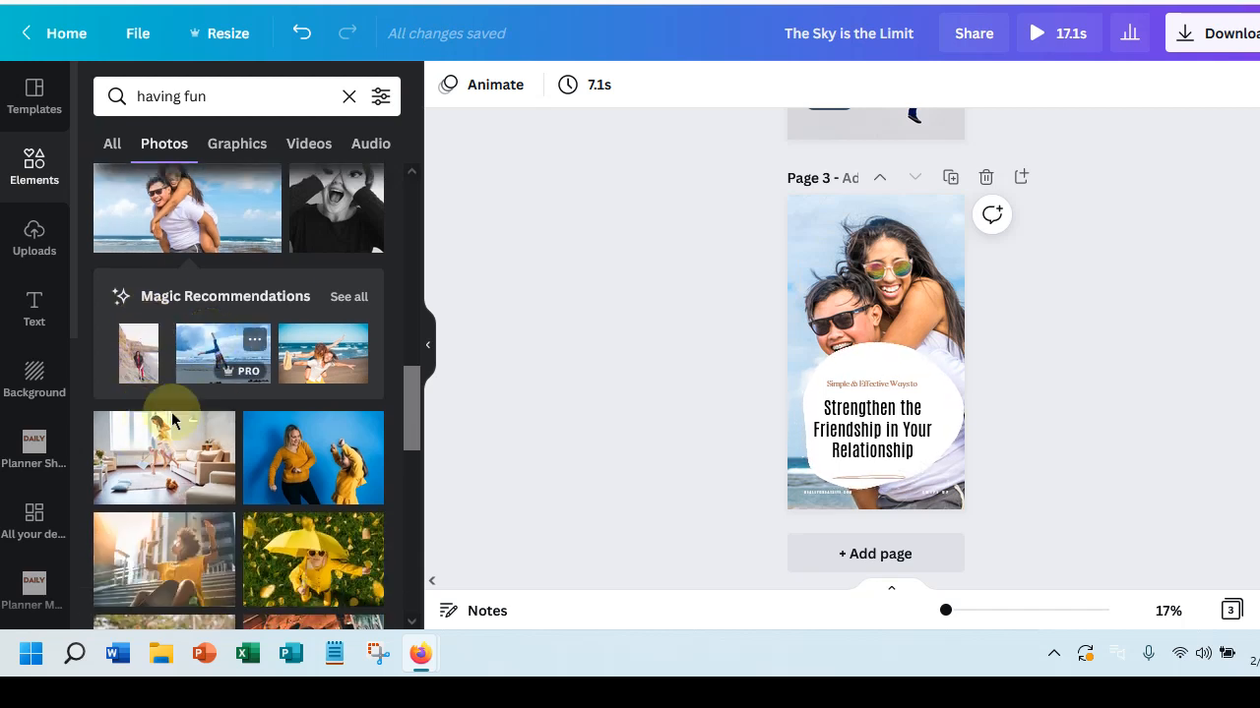
- Replace page 3's background with the photo of a woman jumping with children, followed by the close-up of a laughing couple in sunglasses
{"action": "left_click_drag", "start_coordinate": [157, 462], "coordinate": [799, 311]}
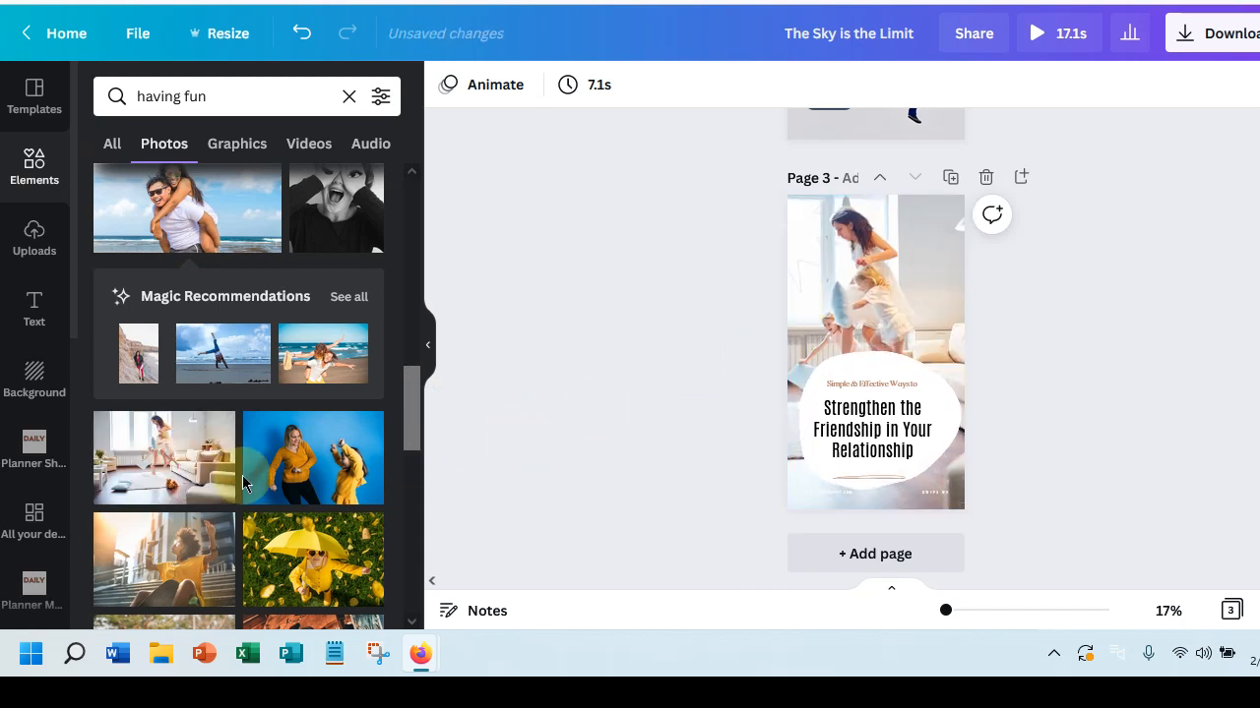
{"action": "scroll", "coordinate": [242, 475], "scroll_direction": "down", "scroll_amount": 3}
{"action": "scroll", "coordinate": [242, 482], "scroll_direction": "down", "scroll_amount": 6}
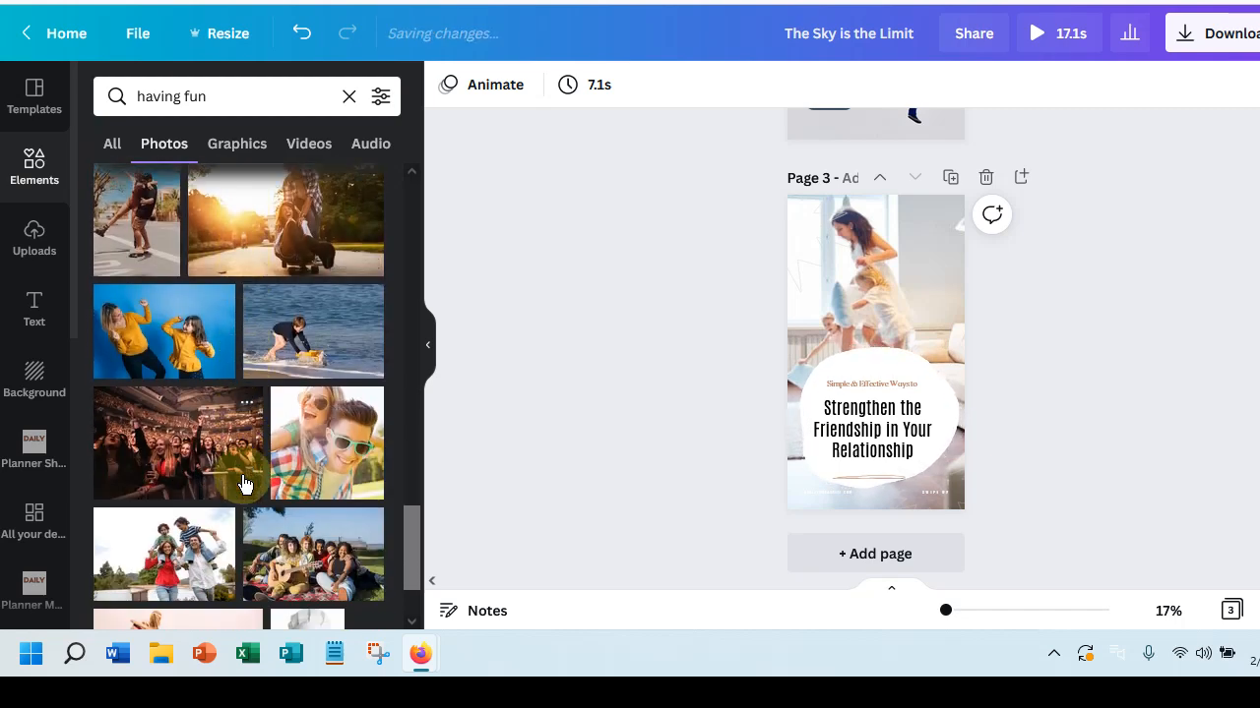
{"action": "scroll", "coordinate": [245, 480], "scroll_direction": "down", "scroll_amount": 2}
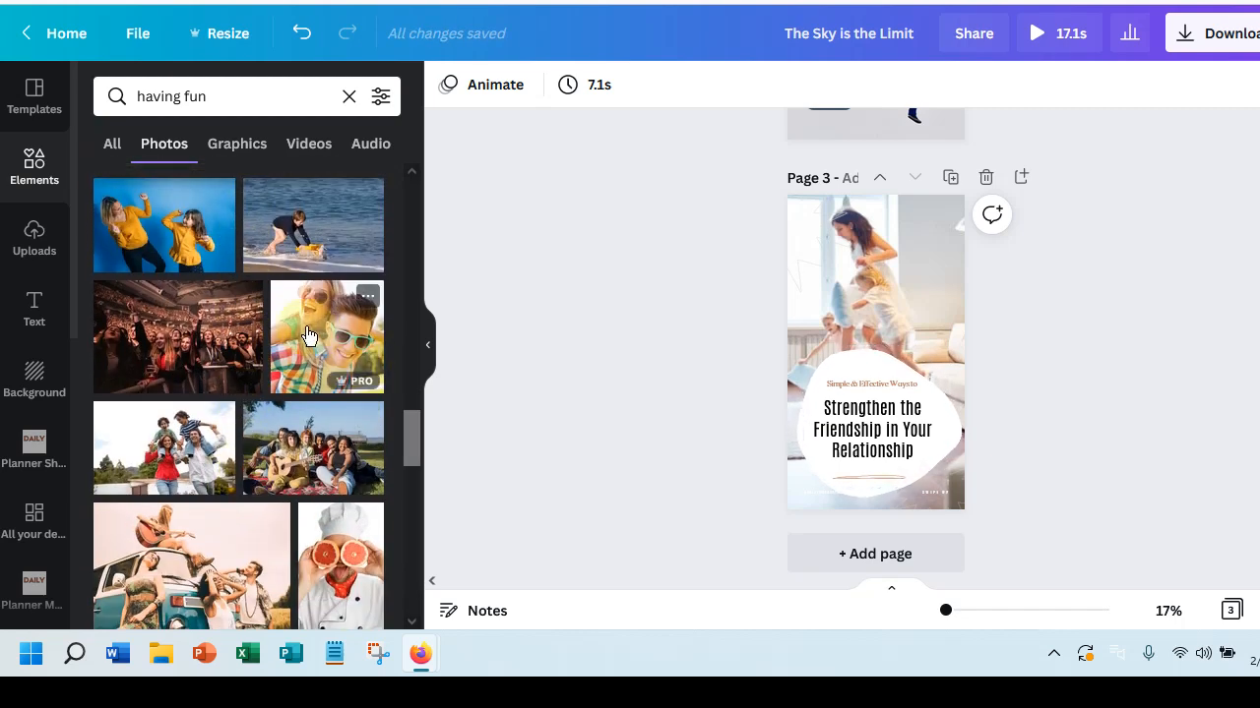
{"action": "left_click_drag", "start_coordinate": [313, 338], "coordinate": [794, 295]}
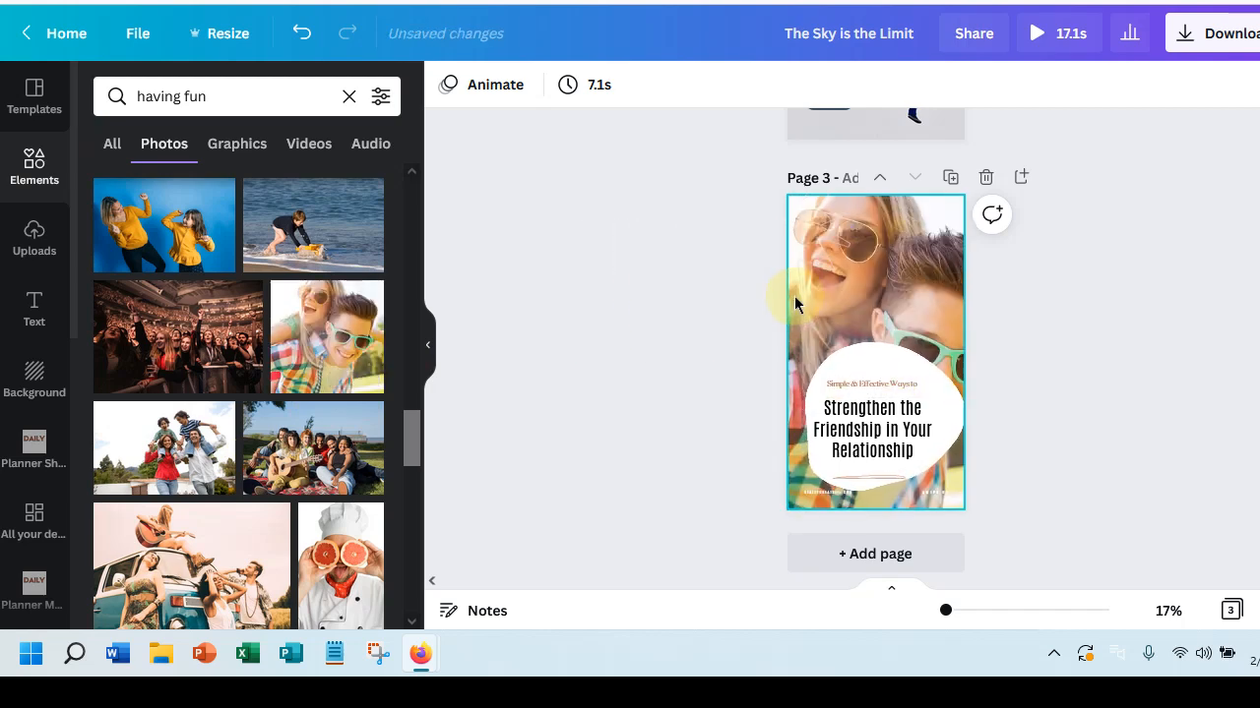
- Raise page 3's white shape, "Simple & Effective Ways to" subtitle, heading and underline to the middle of the page
{"action": "left_click_drag", "start_coordinate": [874, 367], "coordinate": [872, 284]}
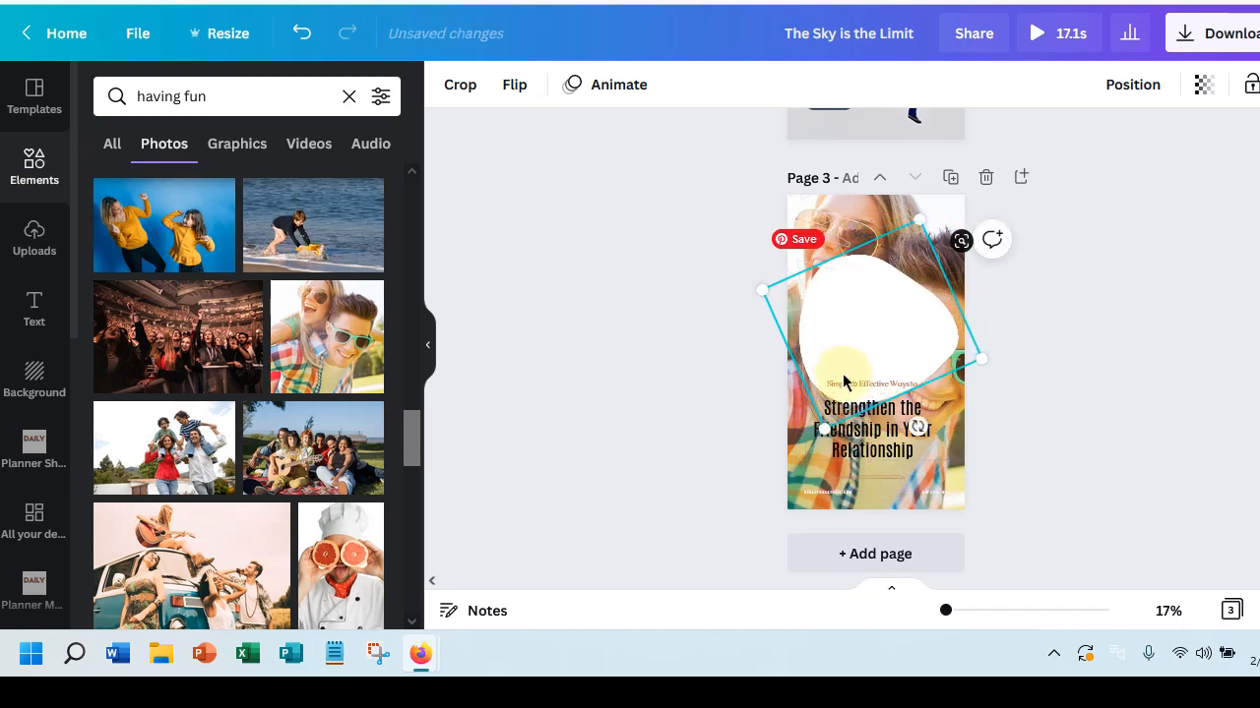
{"action": "mouse_move", "coordinate": [844, 375]}
{"action": "left_mouse_down"}
{"action": "mouse_move", "coordinate": [839, 360]}
{"action": "mouse_move", "coordinate": [844, 374]}
{"action": "left_mouse_up"}
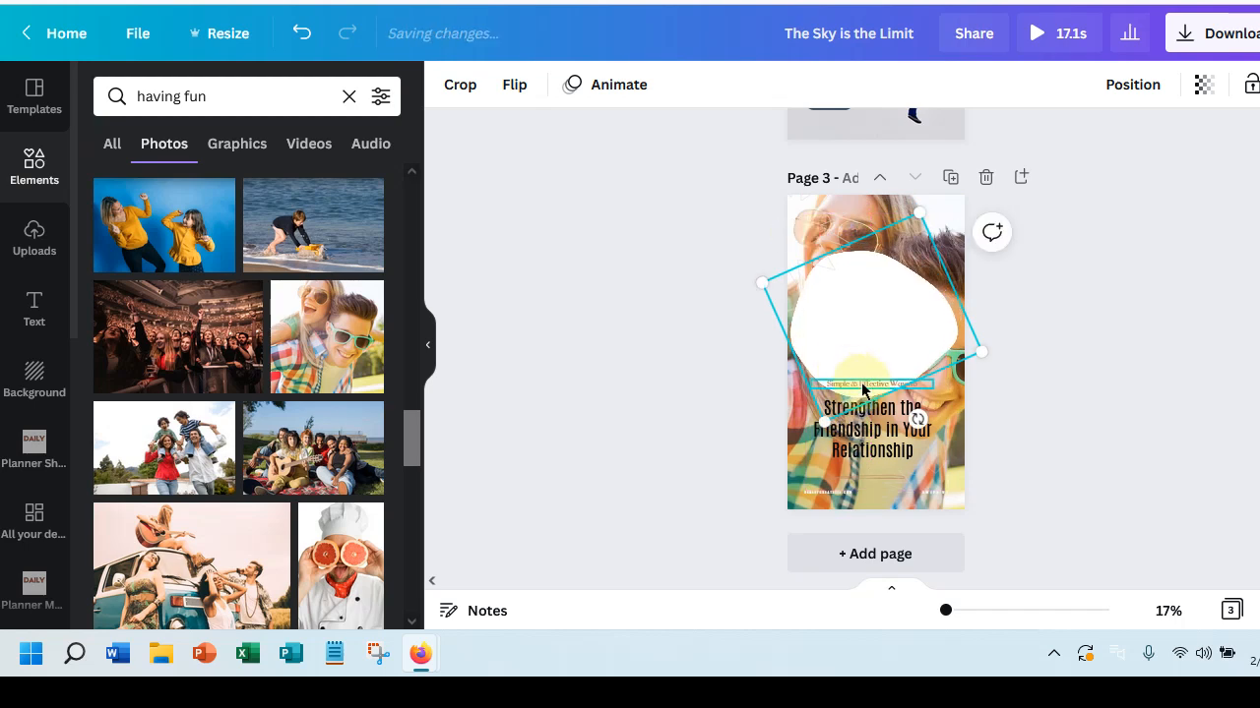
{"action": "left_click", "coordinate": [845, 380]}
{"action": "left_click_drag", "start_coordinate": [851, 314], "coordinate": [851, 272]}
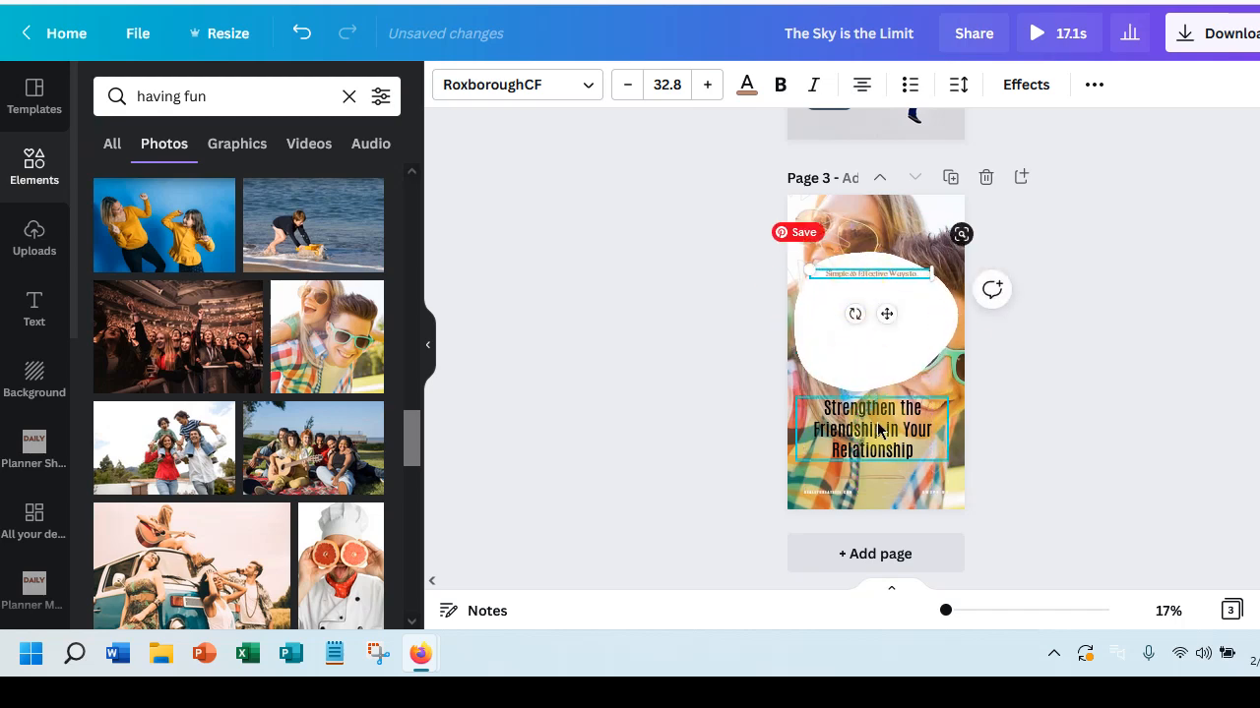
{"action": "left_click_drag", "start_coordinate": [885, 414], "coordinate": [866, 311]}
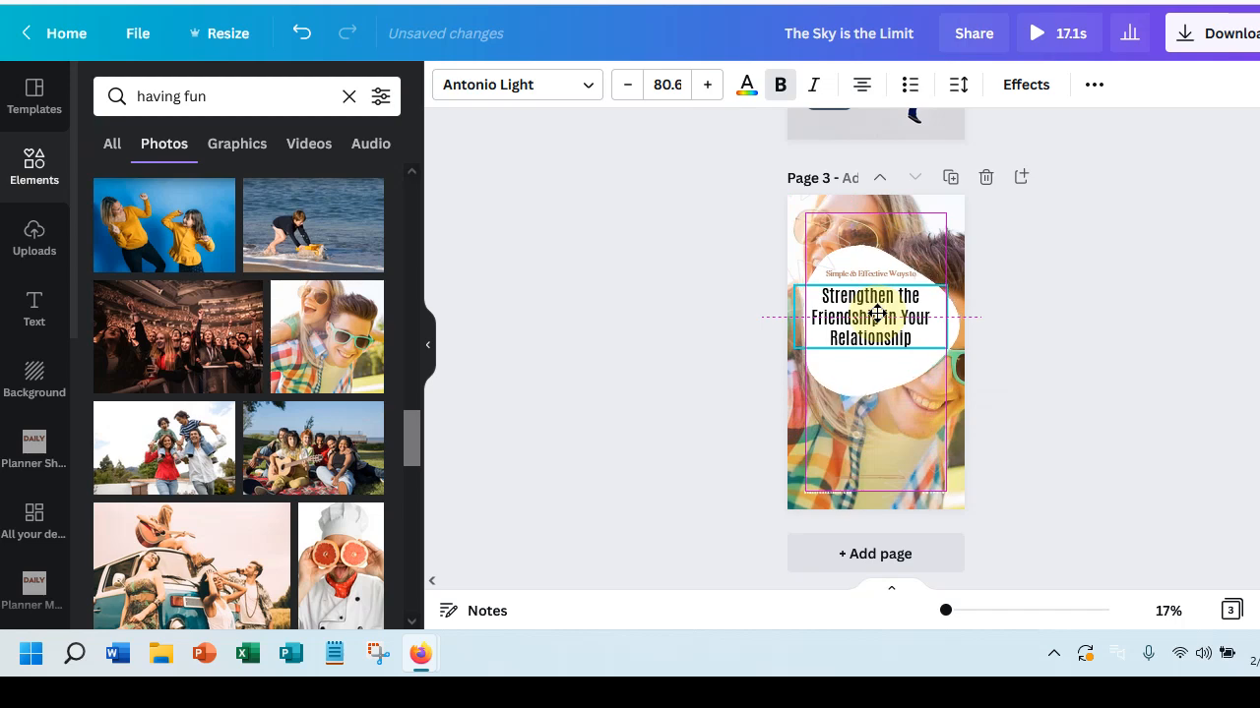
{"action": "left_click_drag", "start_coordinate": [869, 480], "coordinate": [859, 357]}
- Change page 3's heading to "Don’t let the fear of falling, keep you from flying" and narrow its text box to fit the white shape
{"action": "left_click", "coordinate": [849, 313]}
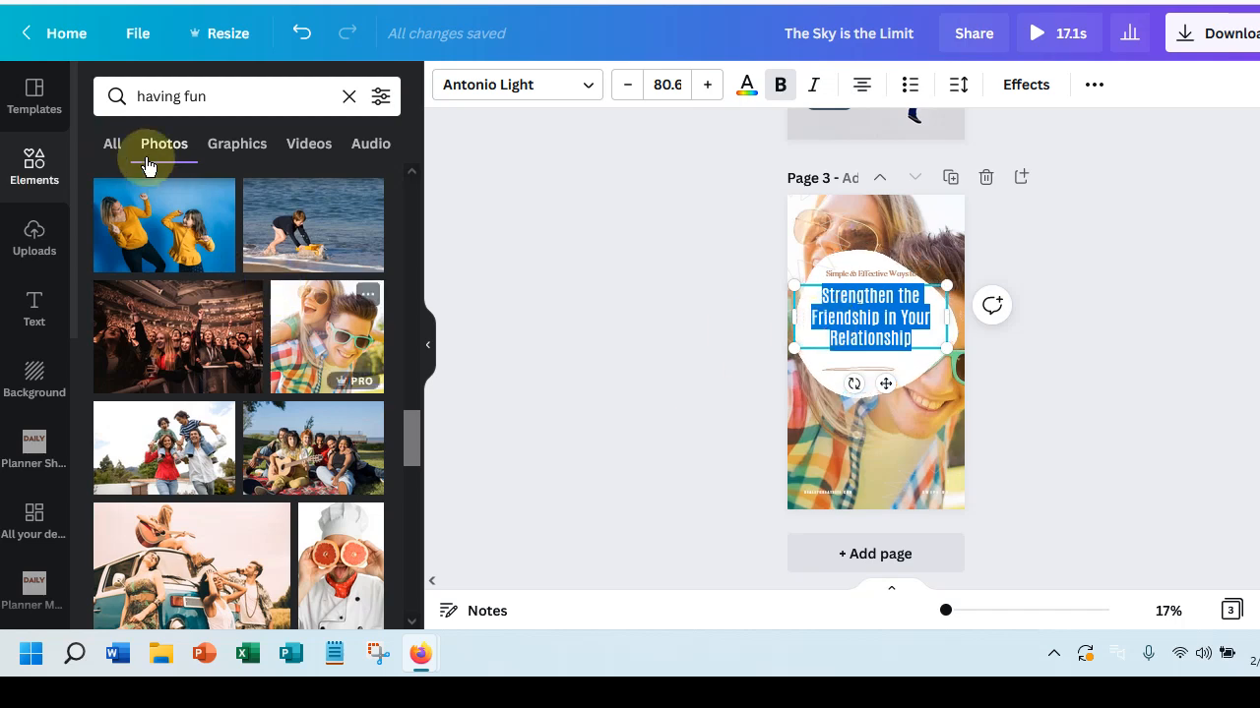
{"action": "left_click", "coordinate": [28, 164]}
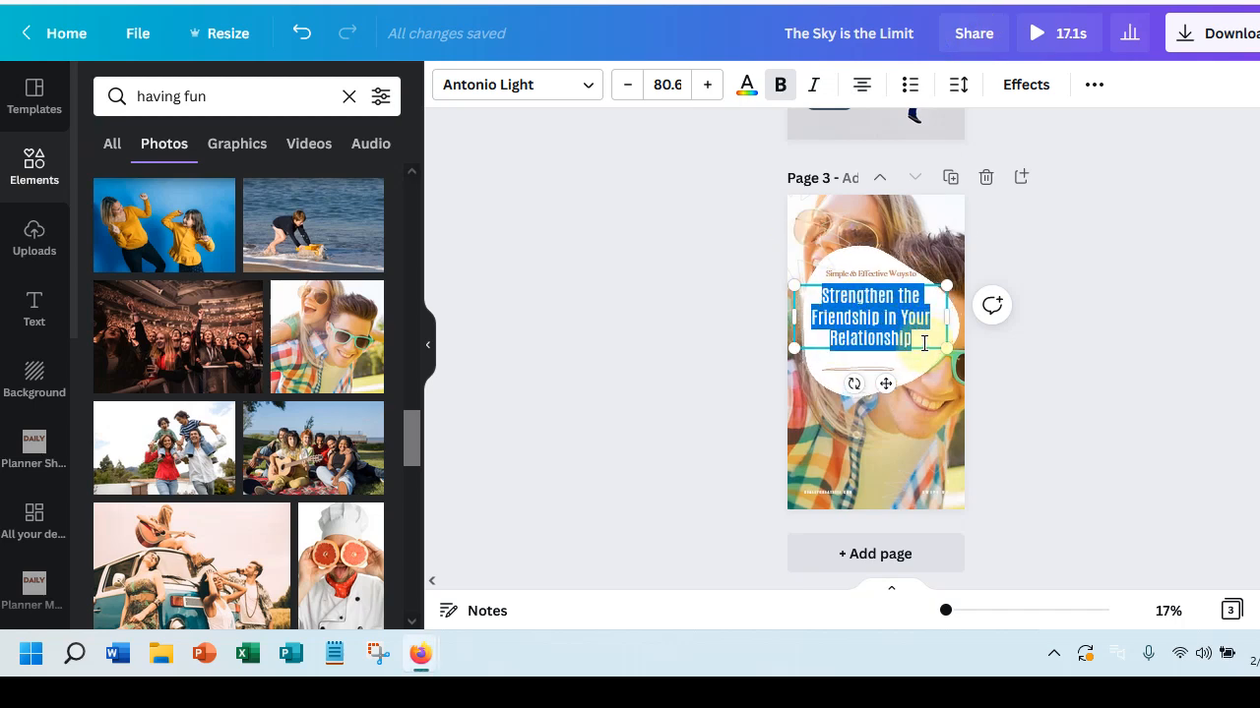
{"action": "type", "text": "Don’t let the fear of falling, keep you from flying"}
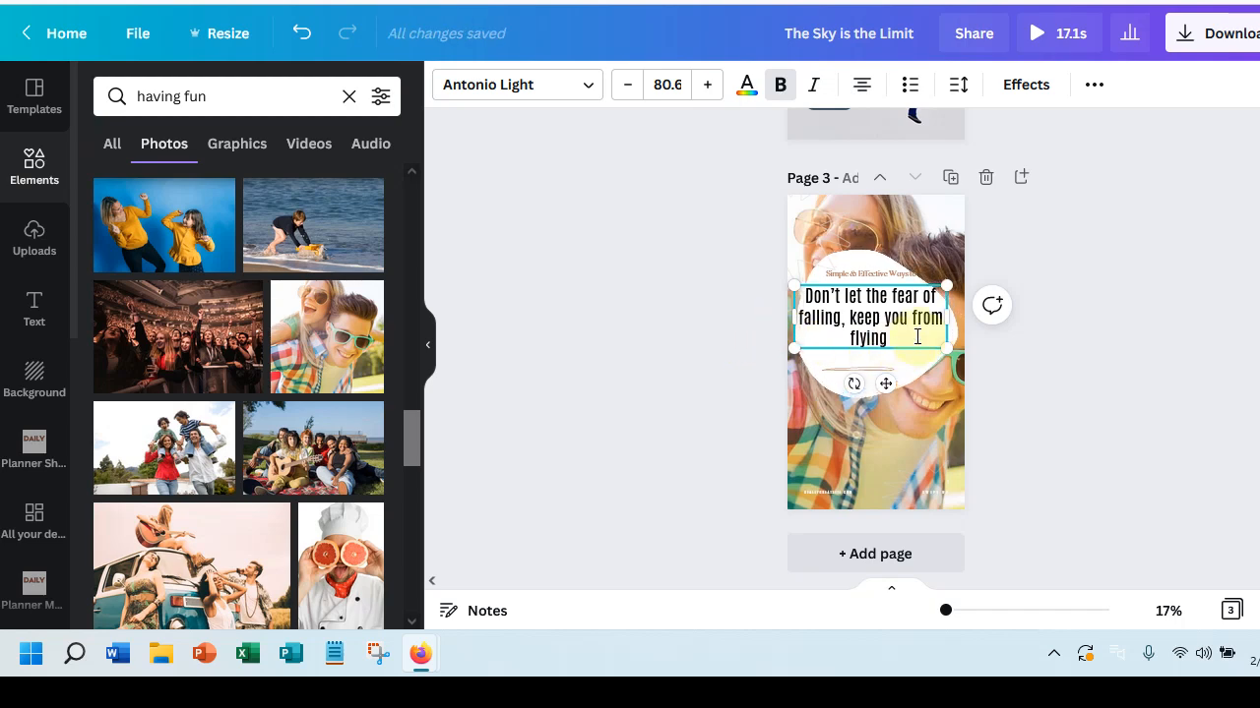
{"action": "left_click_drag", "start_coordinate": [947, 319], "coordinate": [861, 320]}
{"action": "left_click", "coordinate": [763, 318]}
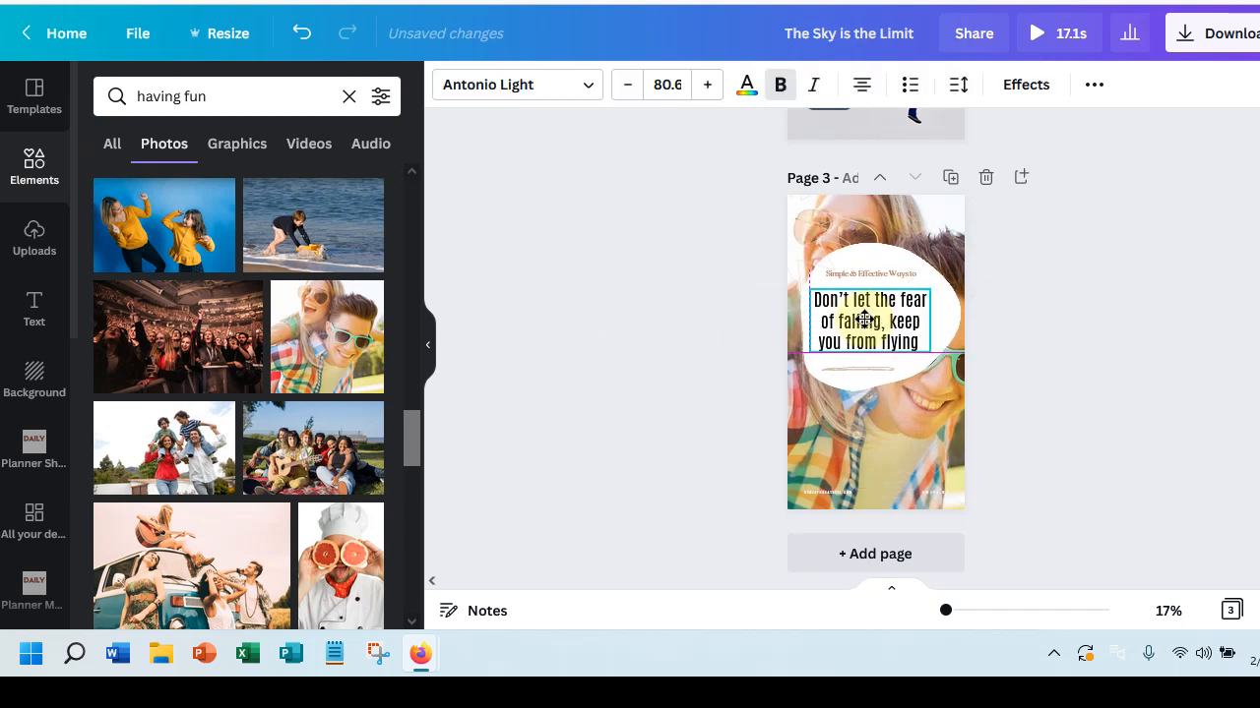
{"action": "left_click_drag", "start_coordinate": [861, 328], "coordinate": [861, 328]}
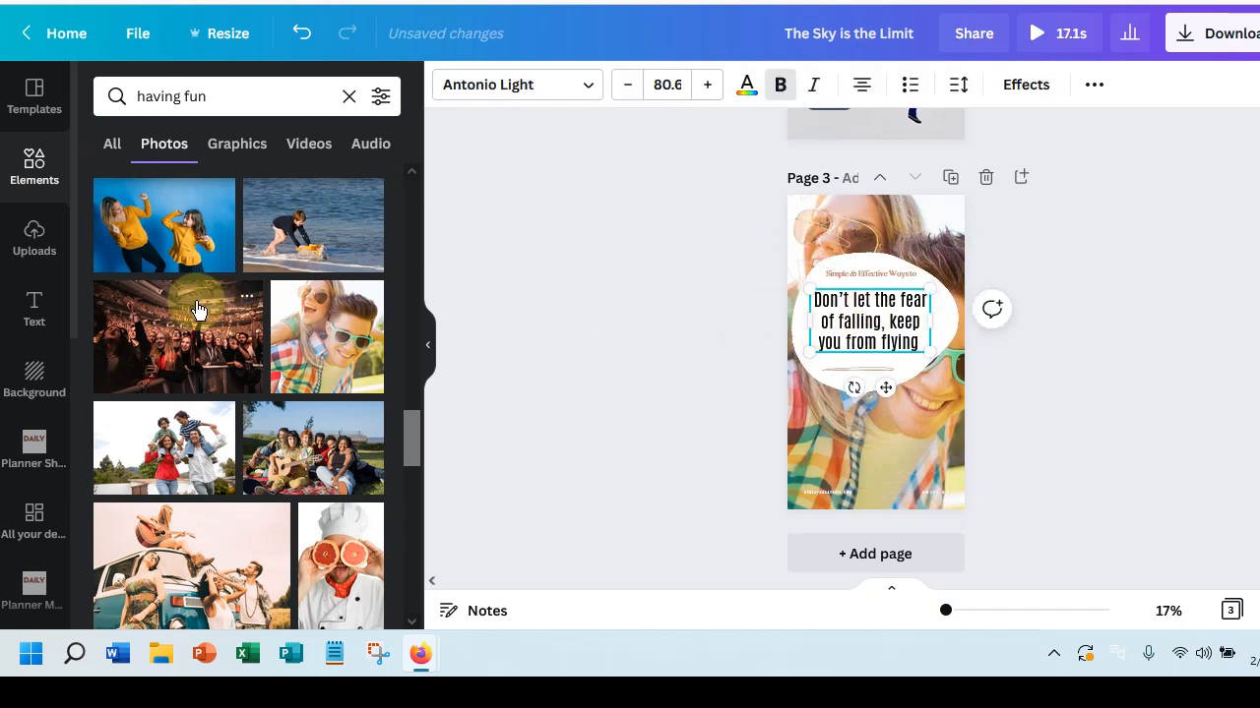
- Search the photo elements for "skydiving"
{"action": "double_click", "coordinate": [195, 96]}
{"action": "triple_click", "coordinate": [113, 95]}
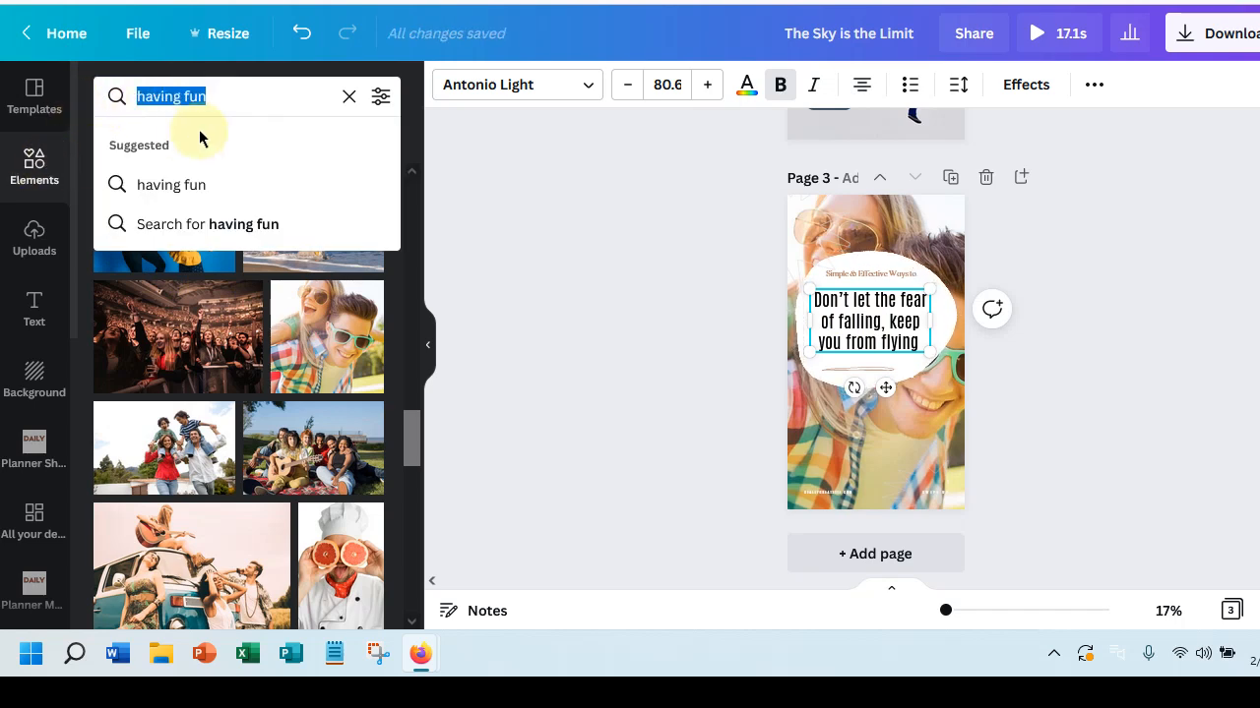
{"action": "type", "text": "skydi"}
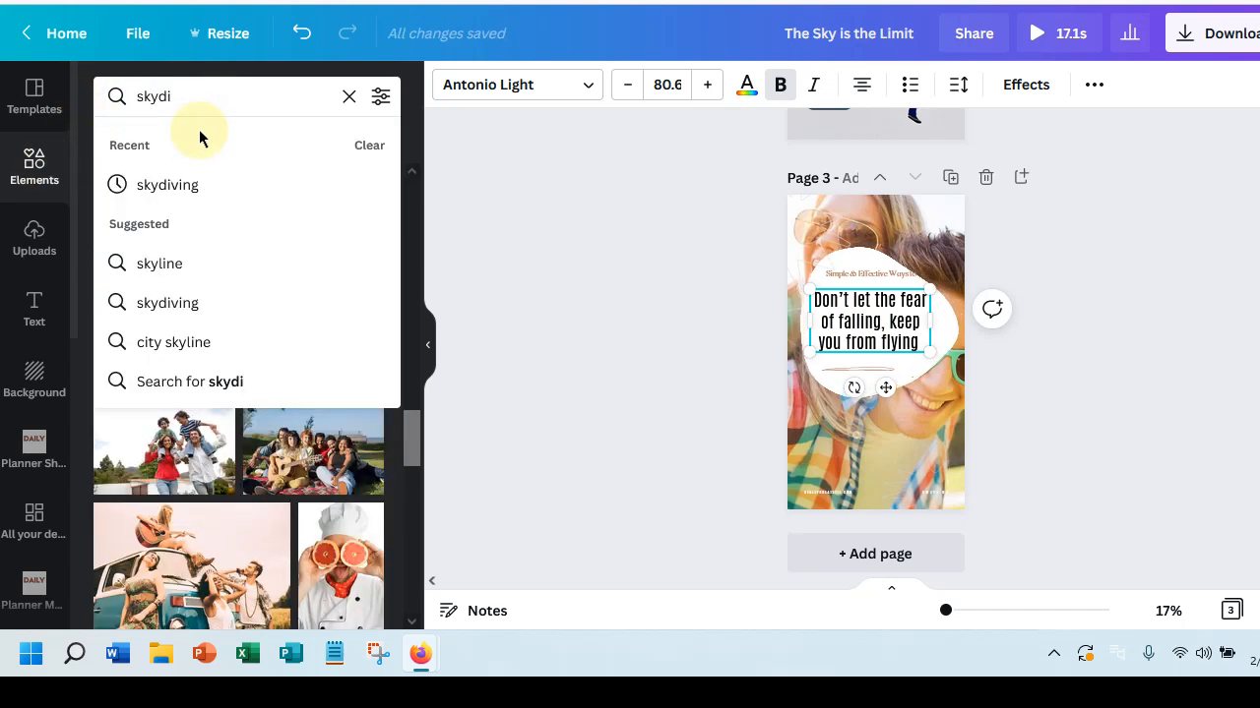
{"action": "type", "text": "ving"}
{"action": "key", "text": "Return"}
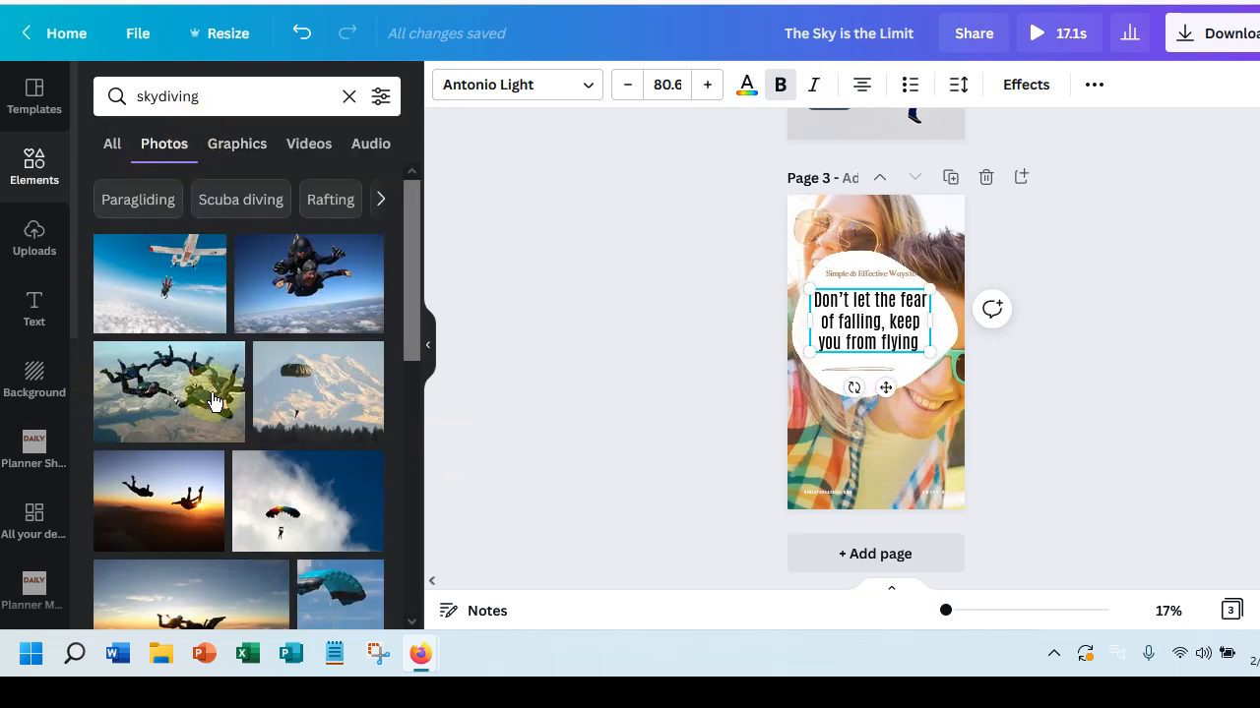
- Replace page 3's background with the photo of tandem skydivers in yellow and green making a peace sign against grey clouds
{"action": "scroll", "coordinate": [211, 399], "scroll_direction": "down", "scroll_amount": 4}
{"action": "scroll", "coordinate": [209, 402], "scroll_direction": "down", "scroll_amount": 4}
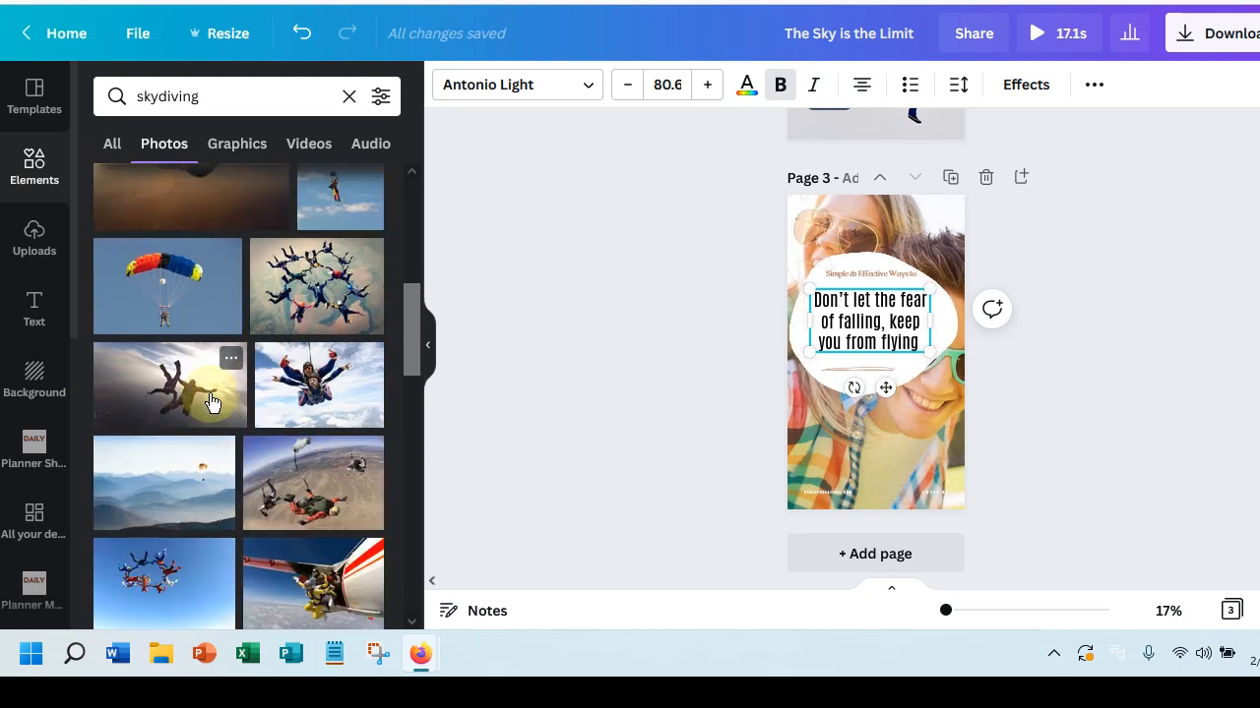
{"action": "scroll", "coordinate": [211, 401], "scroll_direction": "down", "scroll_amount": 5}
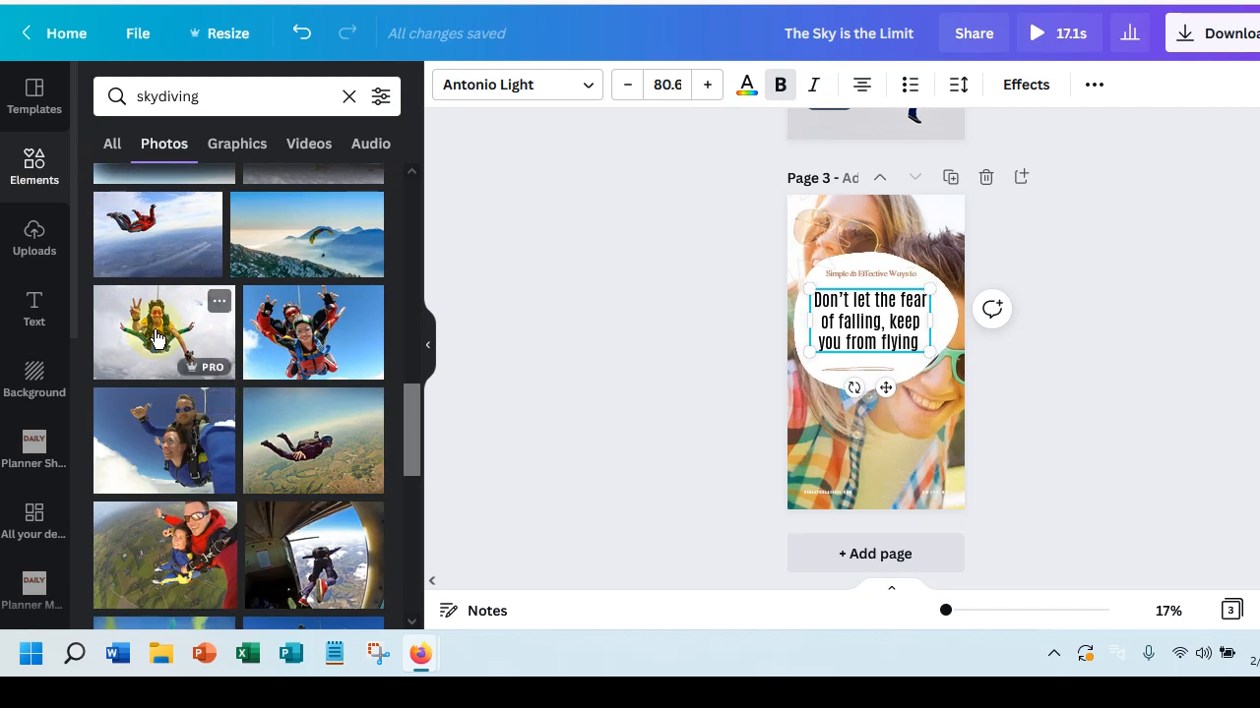
{"action": "left_click_drag", "start_coordinate": [157, 338], "coordinate": [834, 244]}
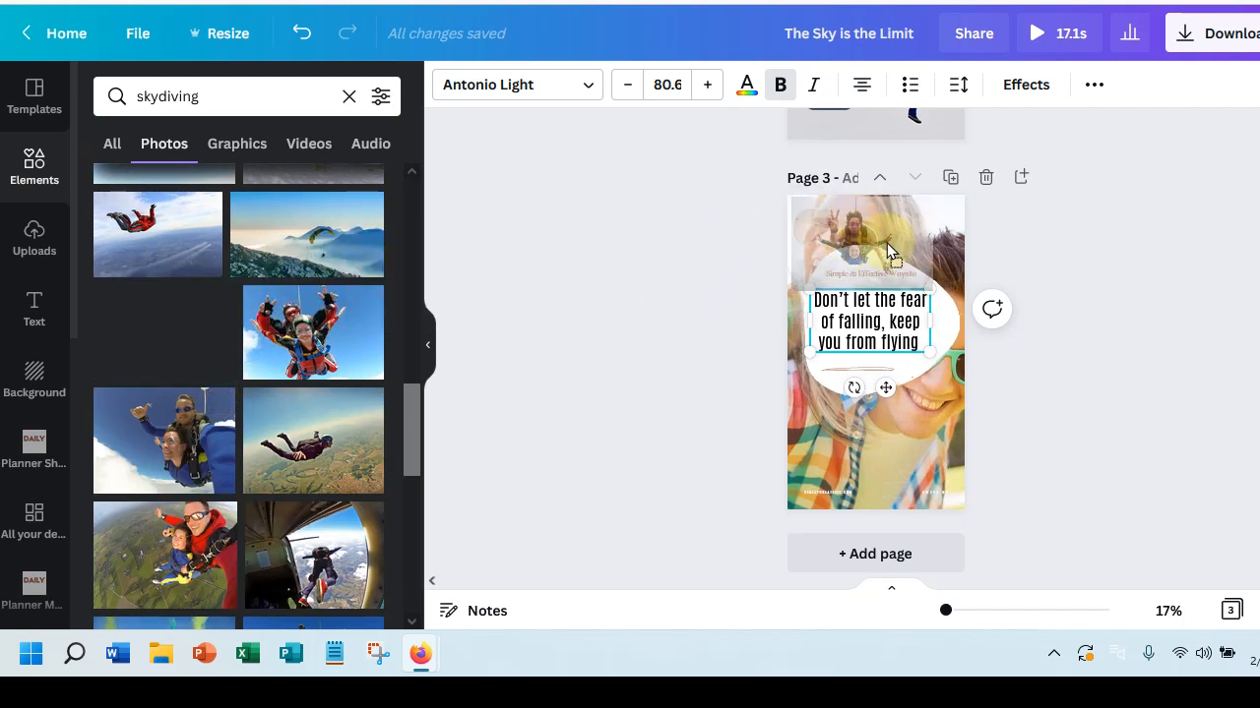
{"action": "mouse_move", "coordinate": [921, 250]}
{"action": "left_mouse_down"}
{"action": "mouse_move", "coordinate": [955, 253]}
{"action": "mouse_move", "coordinate": [923, 252]}
{"action": "left_mouse_up"}
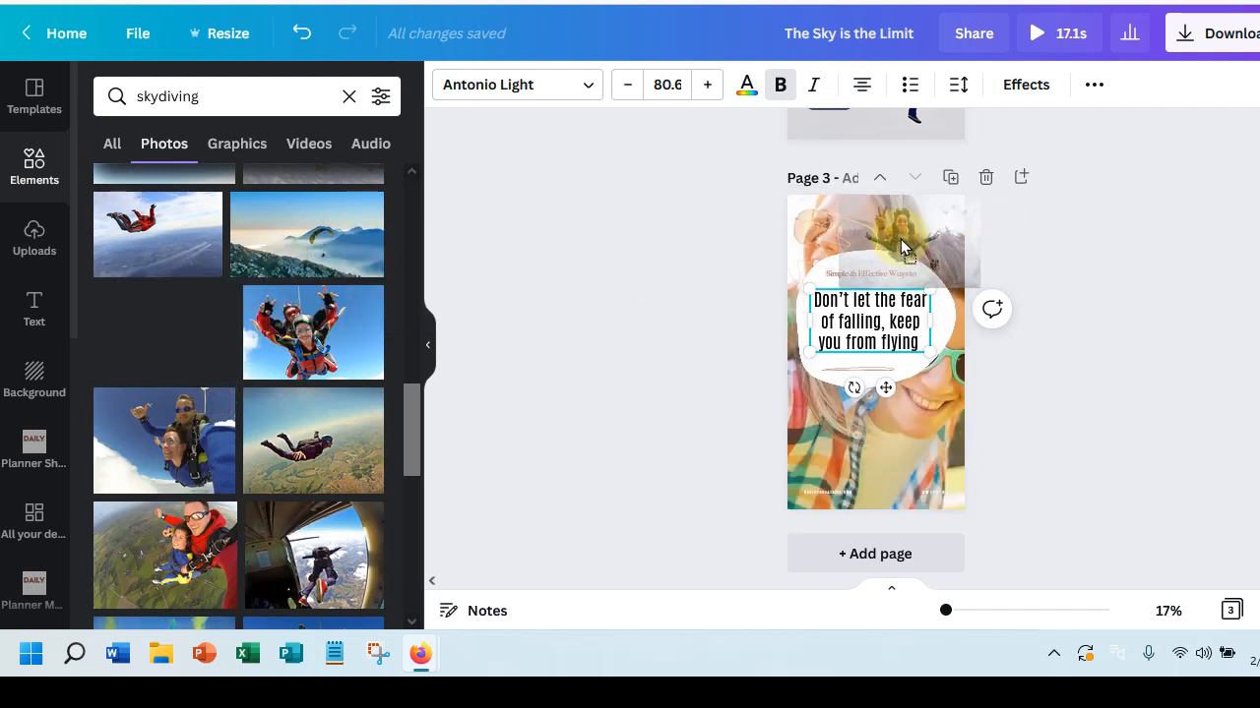
{"action": "left_click_drag", "start_coordinate": [813, 298], "coordinate": [815, 335]}
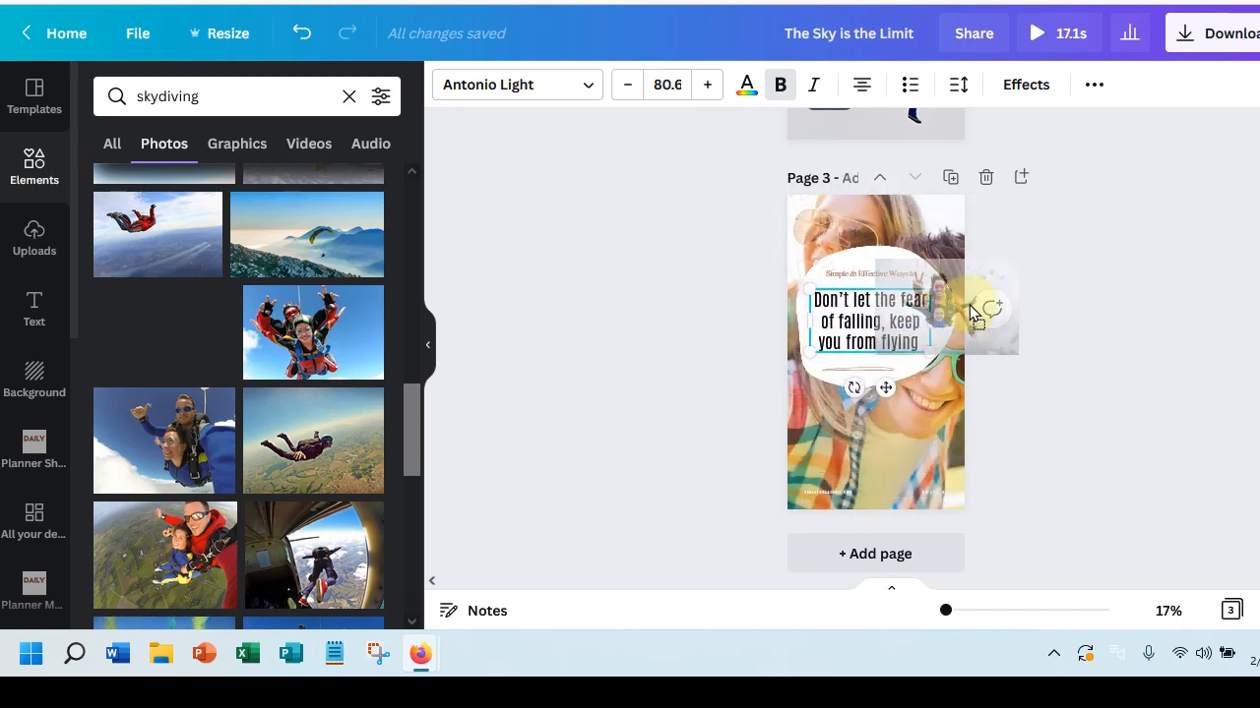
{"action": "left_click_drag", "start_coordinate": [972, 313], "coordinate": [960, 293]}
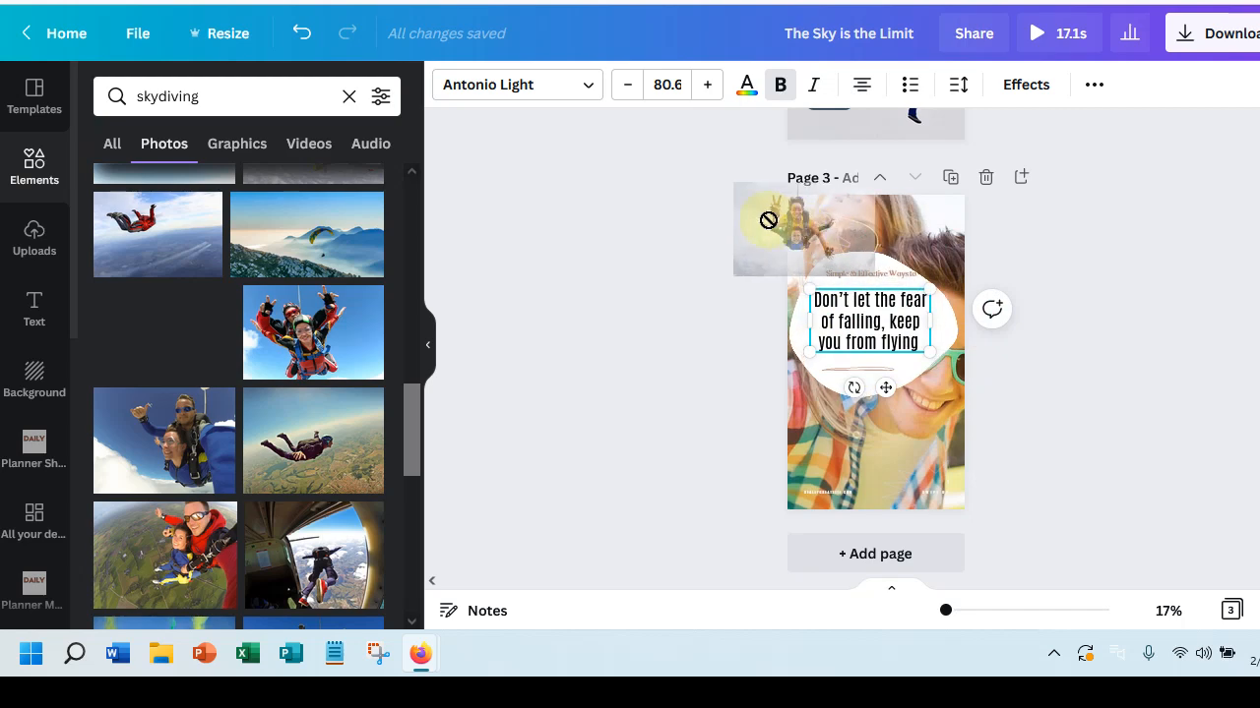
{"action": "left_click_drag", "start_coordinate": [768, 220], "coordinate": [797, 402]}
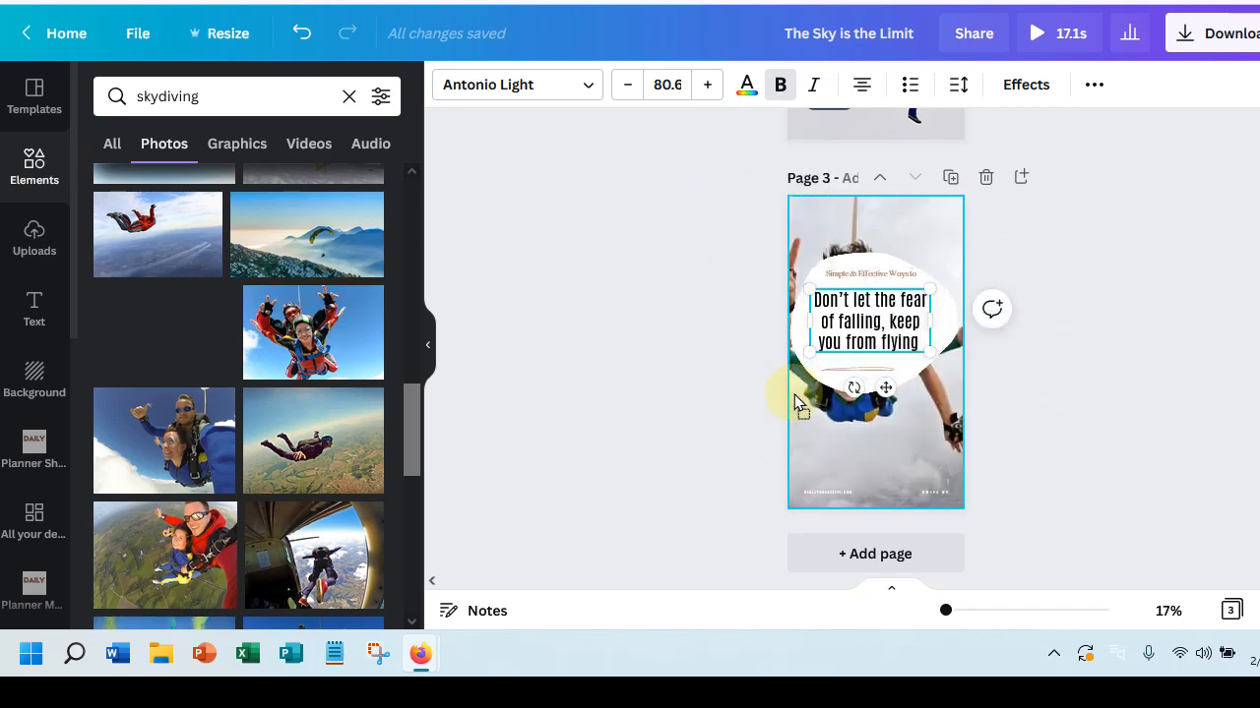
- Enlarge page 3's skydiving background photo and reposition it so the tandem pair is centred on the page
{"action": "double_click", "coordinate": [845, 474]}
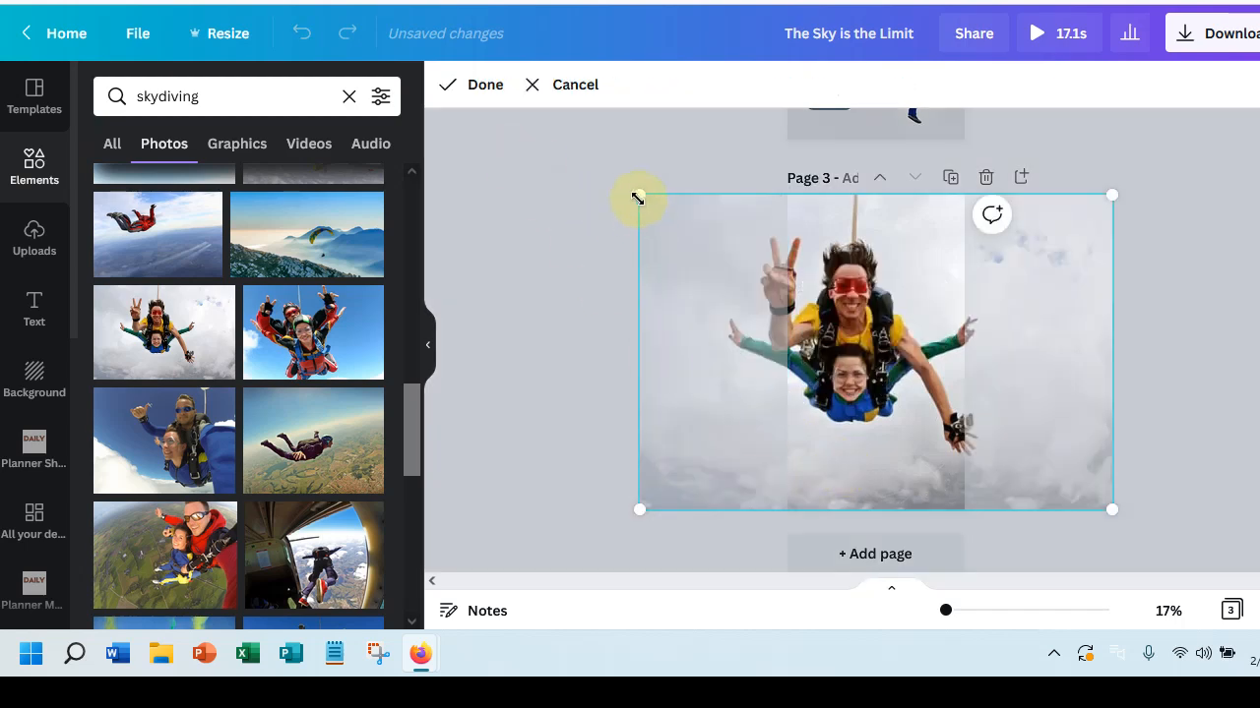
{"action": "left_click_drag", "start_coordinate": [638, 197], "coordinate": [456, 102]}
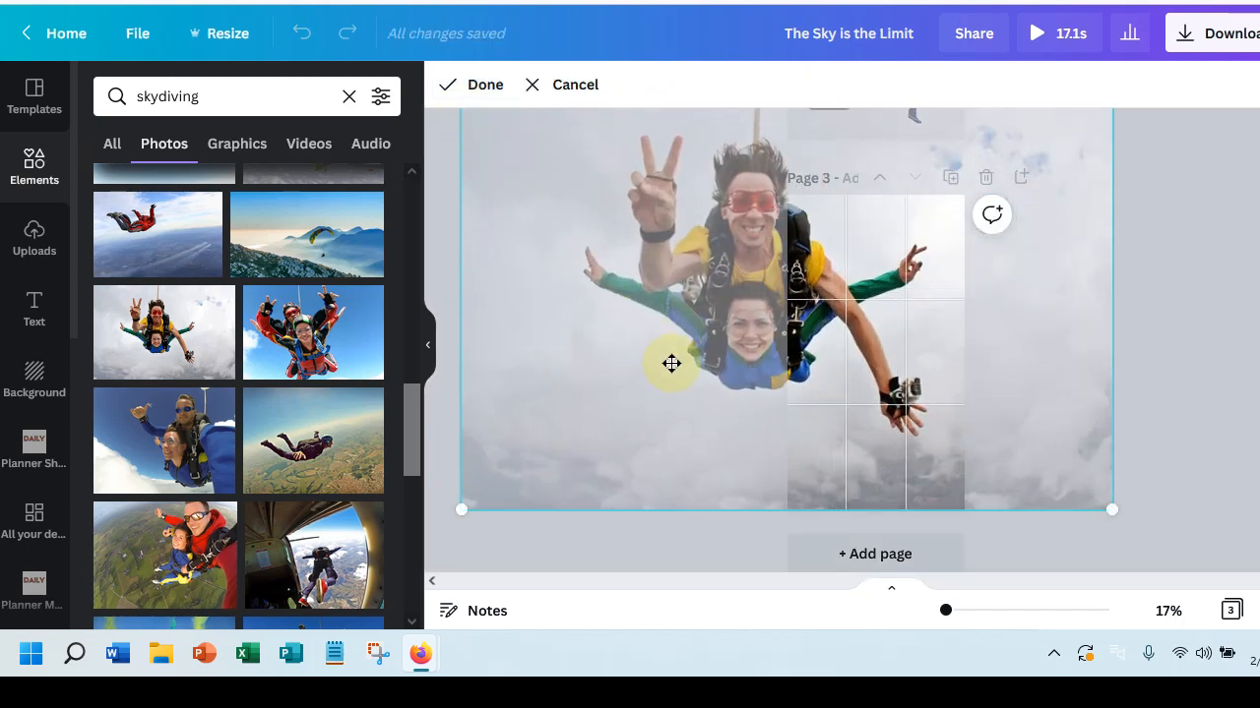
{"action": "left_click_drag", "start_coordinate": [671, 364], "coordinate": [801, 375]}
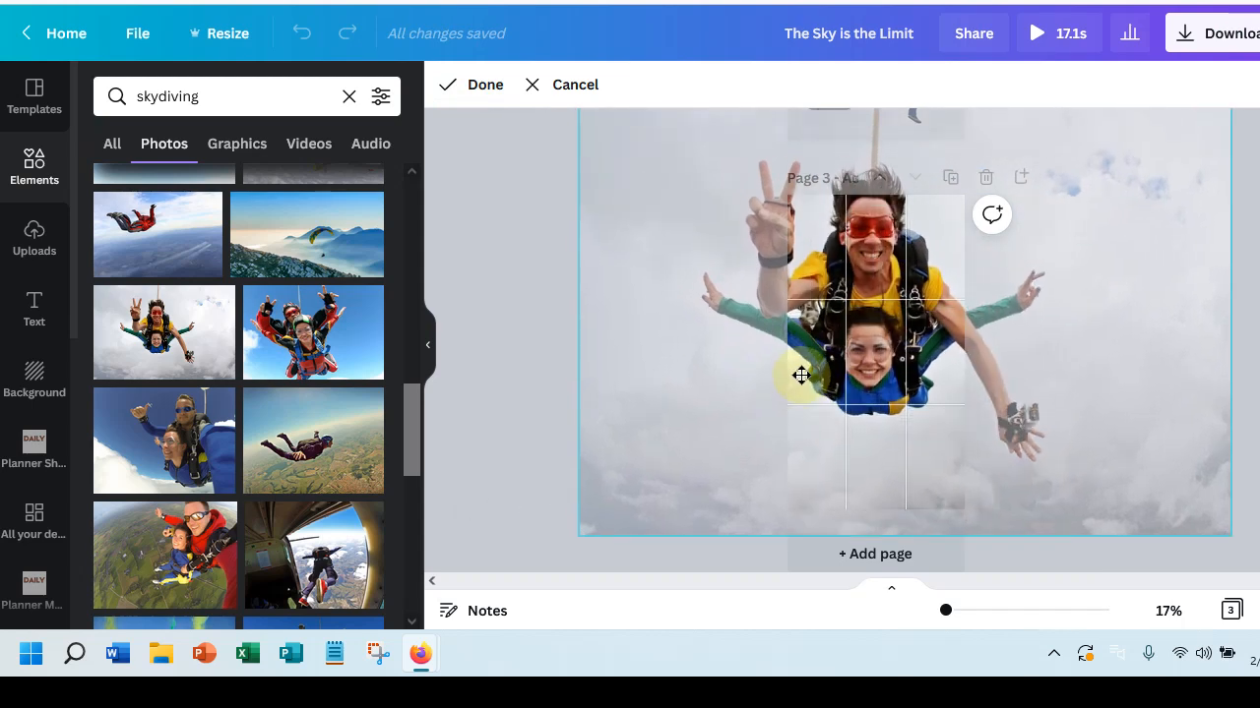
{"action": "left_click", "coordinate": [512, 340]}
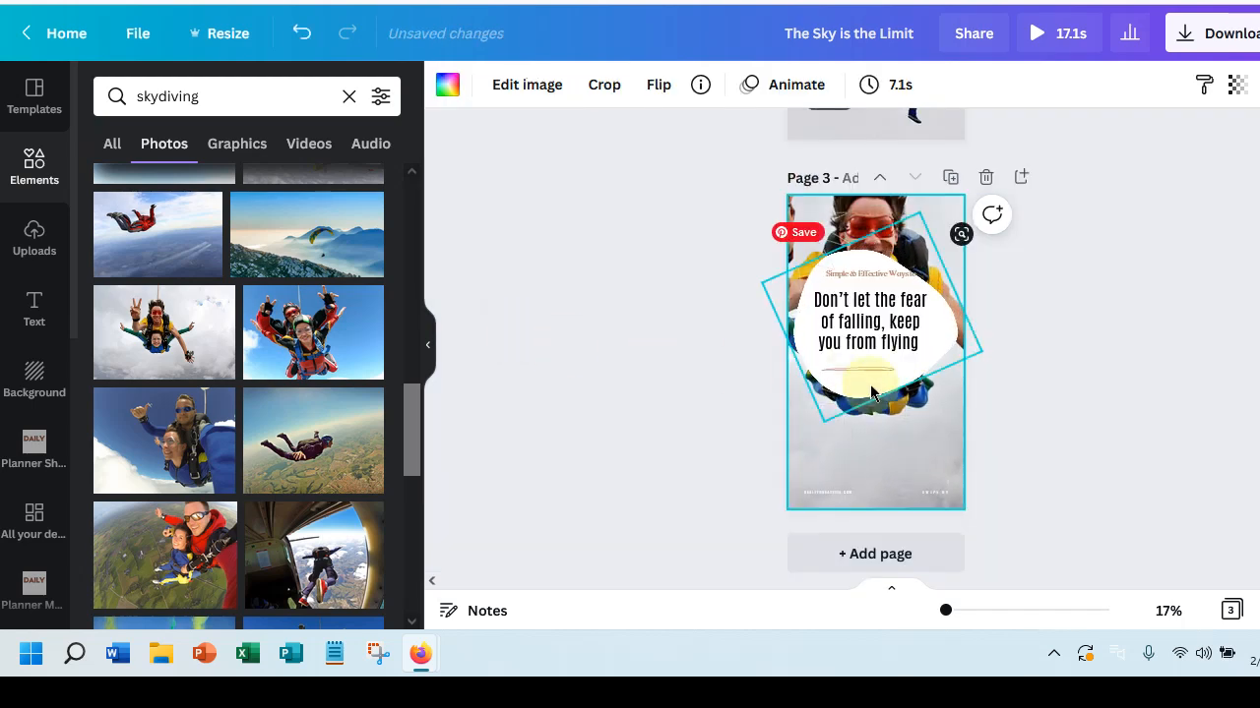
- Lower page 3's white shape below the upper skydiver's face and try adding the photo of the tandem skydivers in blue
{"action": "left_click_drag", "start_coordinate": [870, 393], "coordinate": [880, 436]}
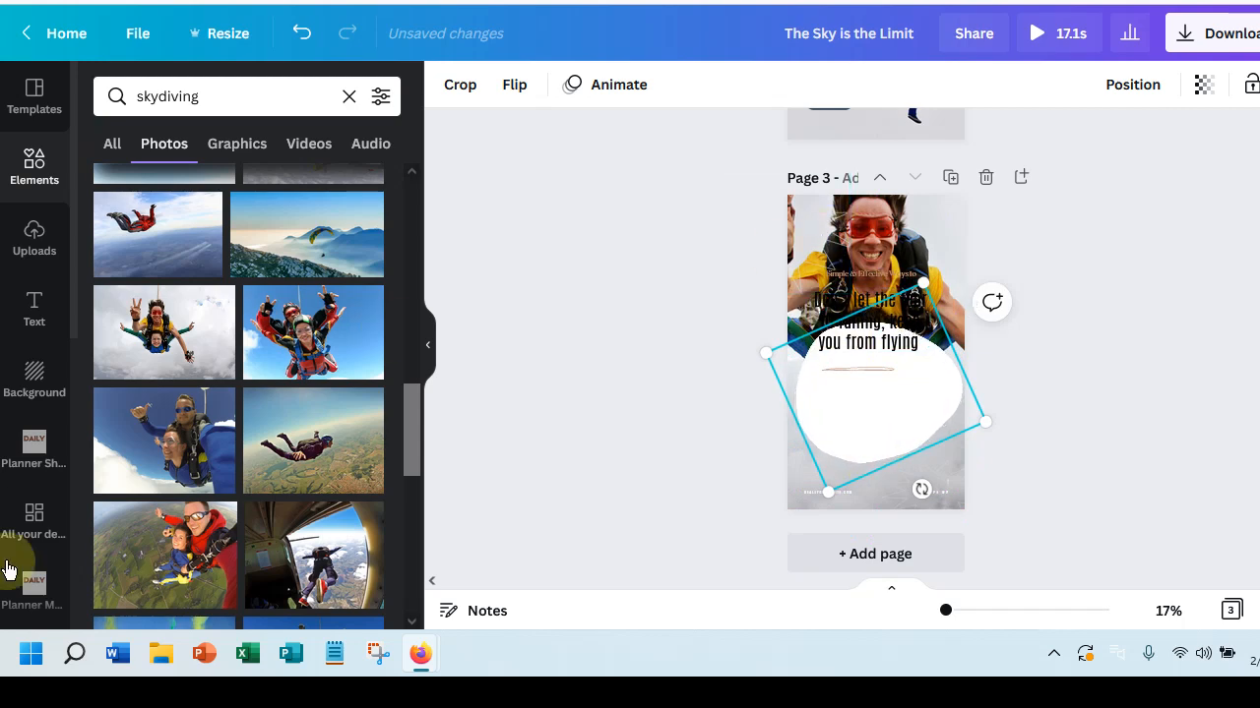
{"action": "left_click_drag", "start_coordinate": [128, 441], "coordinate": [829, 258]}
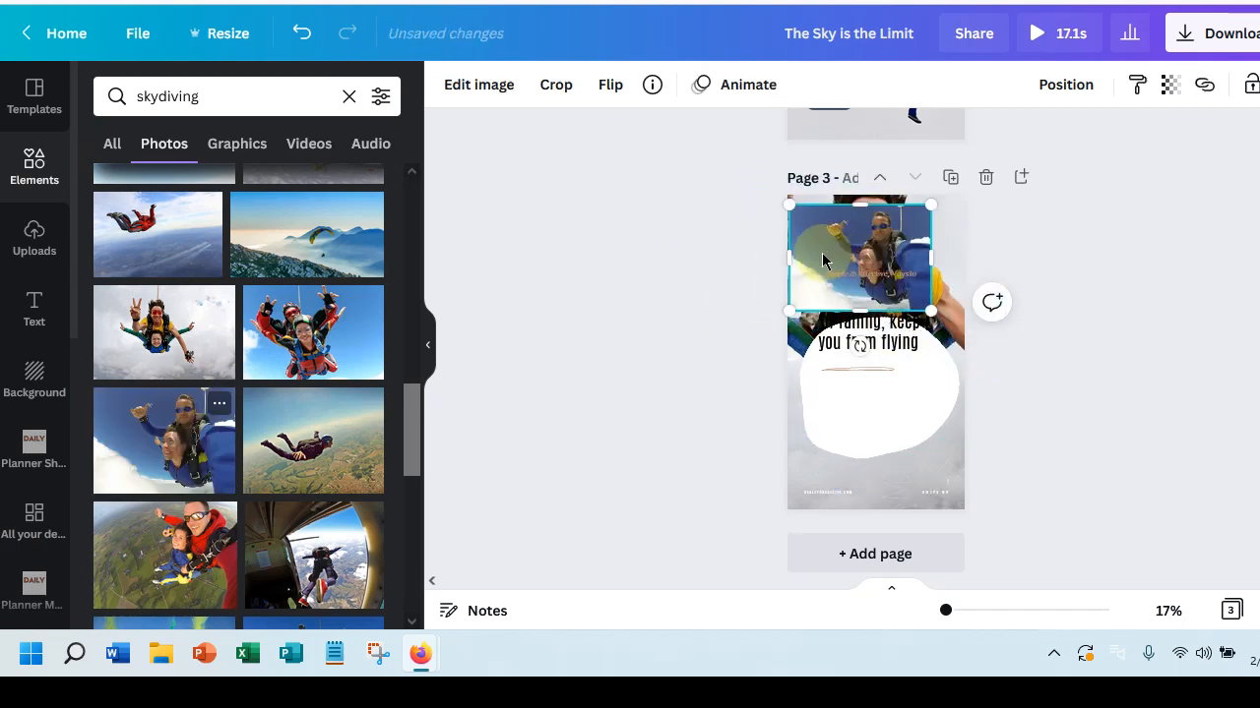
{"action": "left_click", "coordinate": [641, 315]}
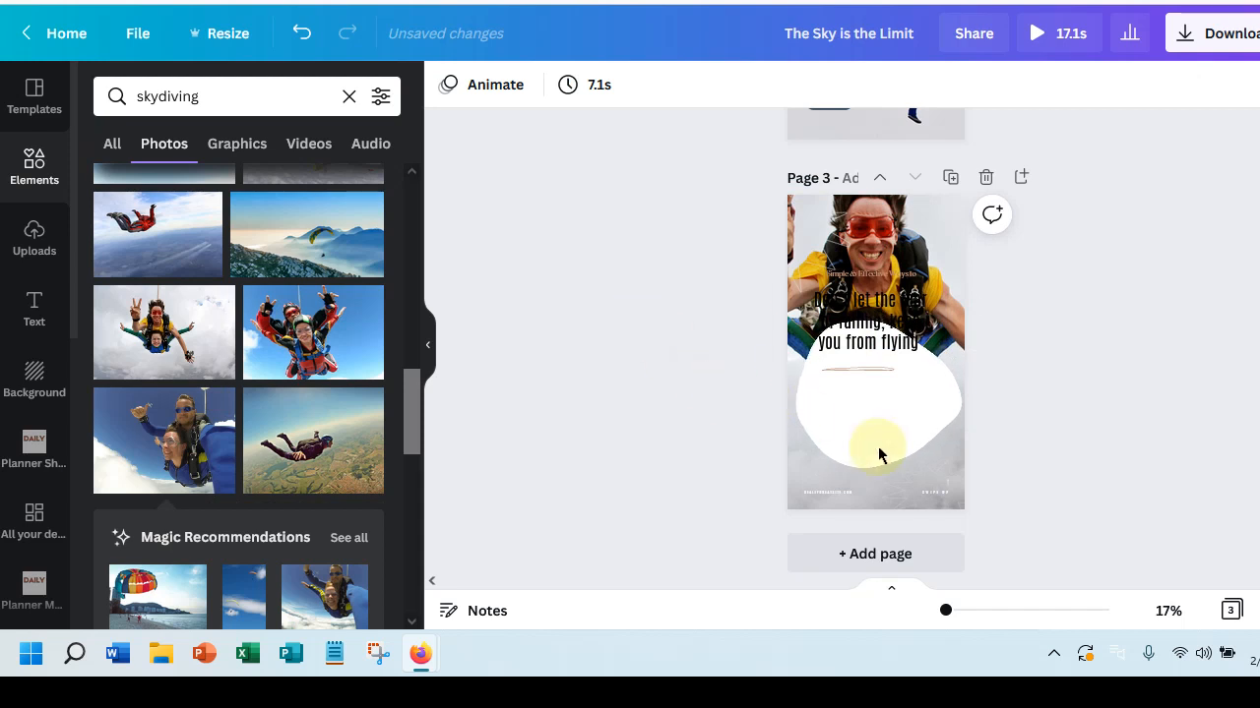
- Arrange the white shape, underline, "Don’t let the fear of falling" heading and subtitle together in the lower part of page 3
{"action": "left_click_drag", "start_coordinate": [864, 372], "coordinate": [870, 388]}
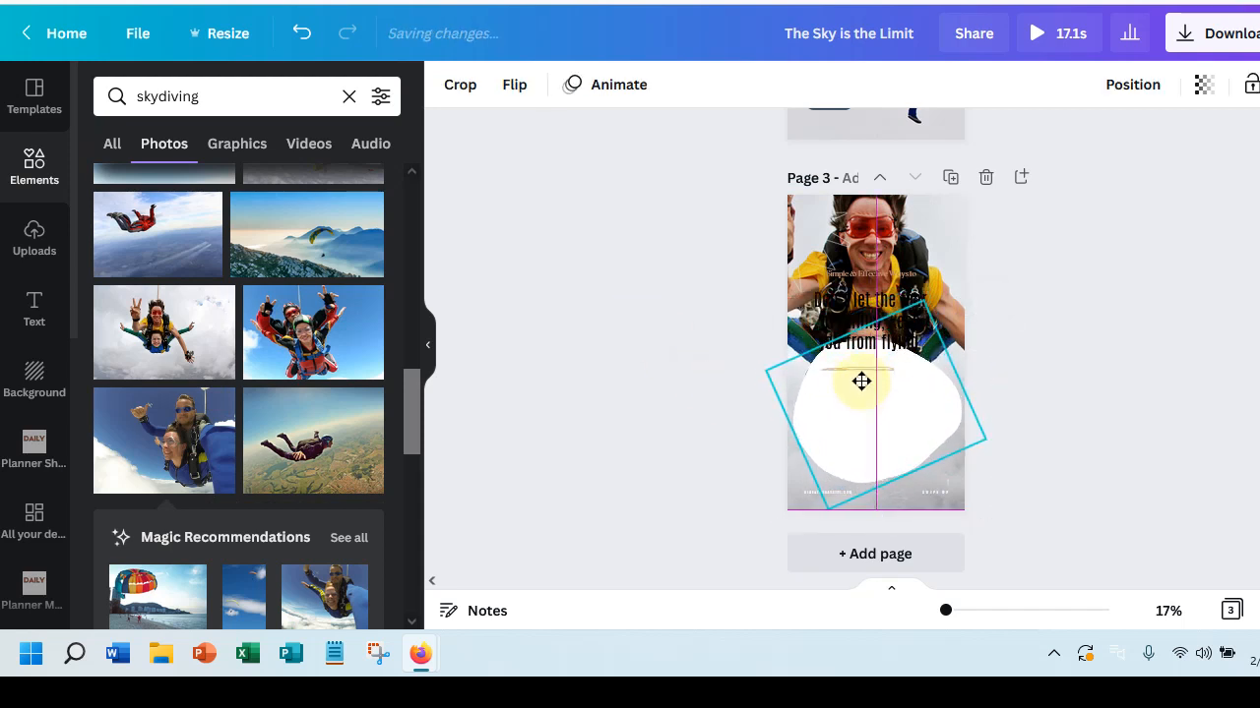
{"action": "left_click", "coordinate": [858, 372]}
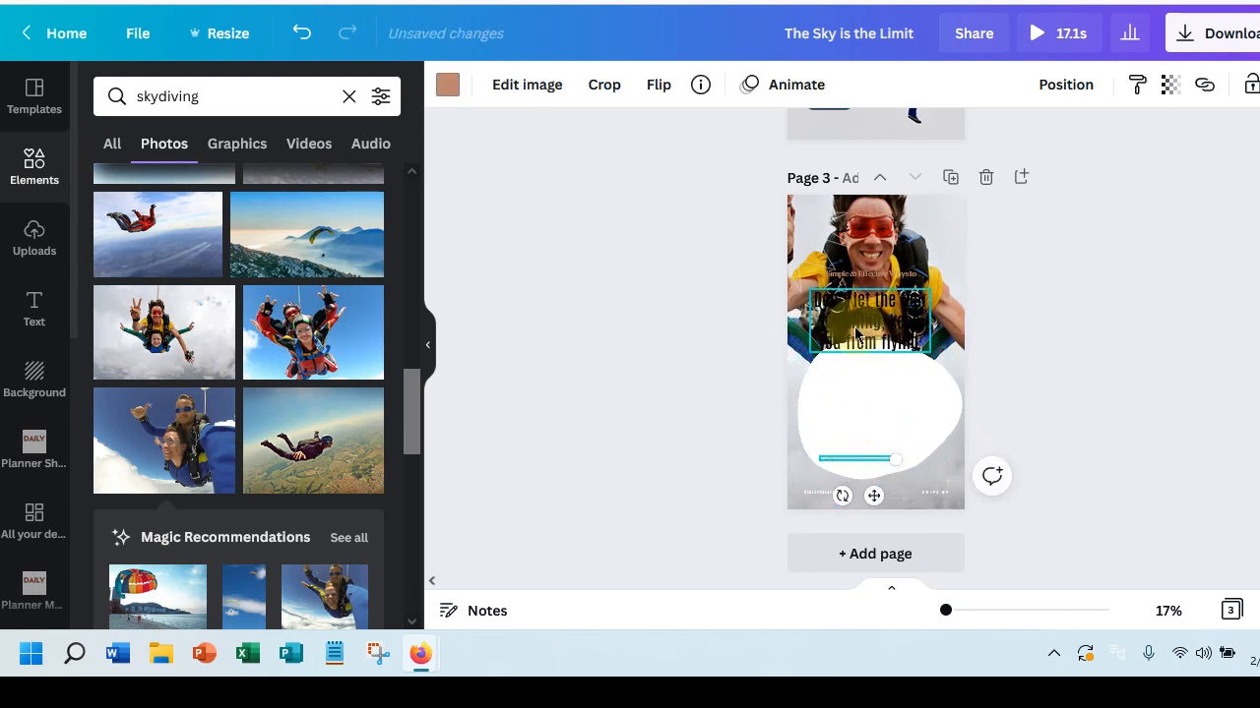
{"action": "left_click_drag", "start_coordinate": [856, 335], "coordinate": [869, 395]}
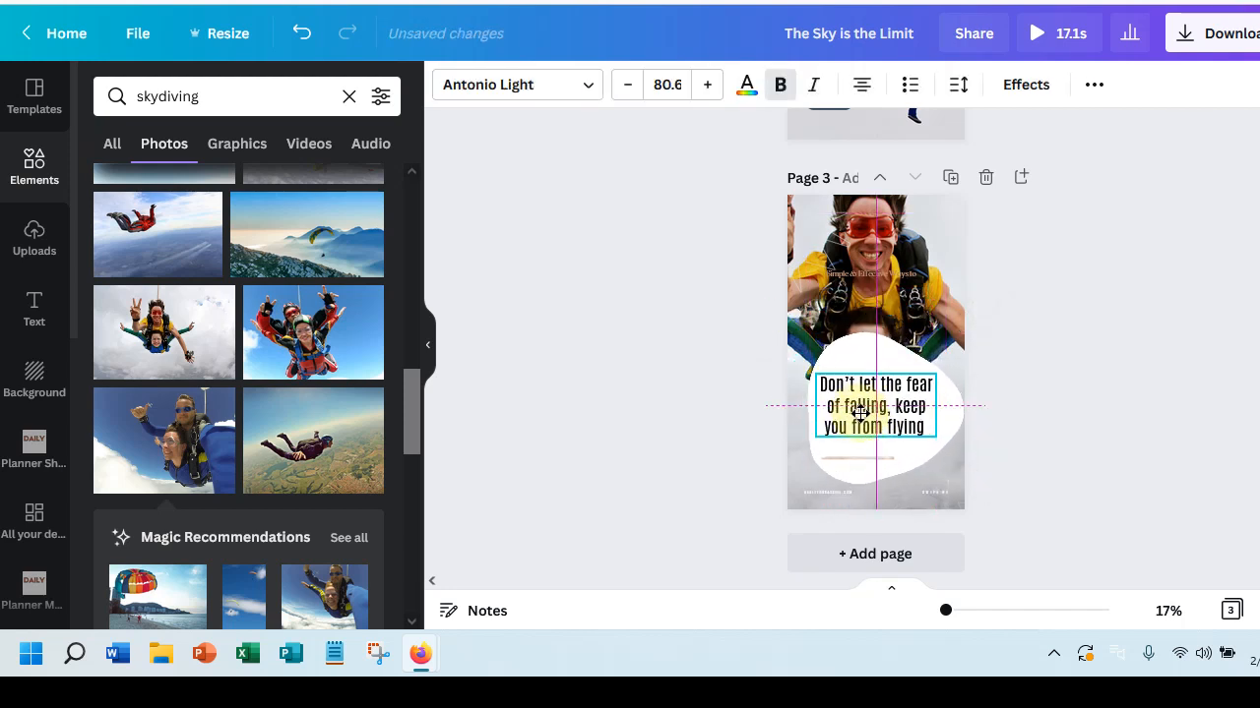
{"action": "left_click_drag", "start_coordinate": [856, 280], "coordinate": [867, 337]}
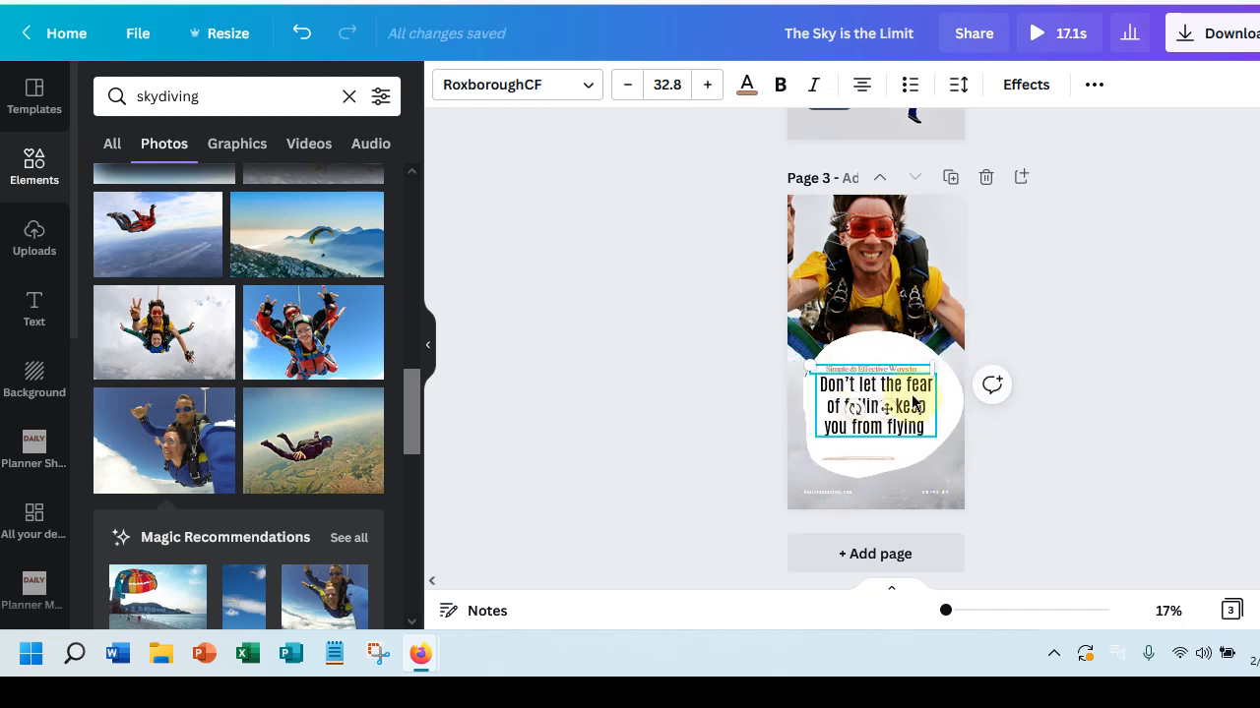
{"action": "left_click_drag", "start_coordinate": [912, 403], "coordinate": [908, 405]}
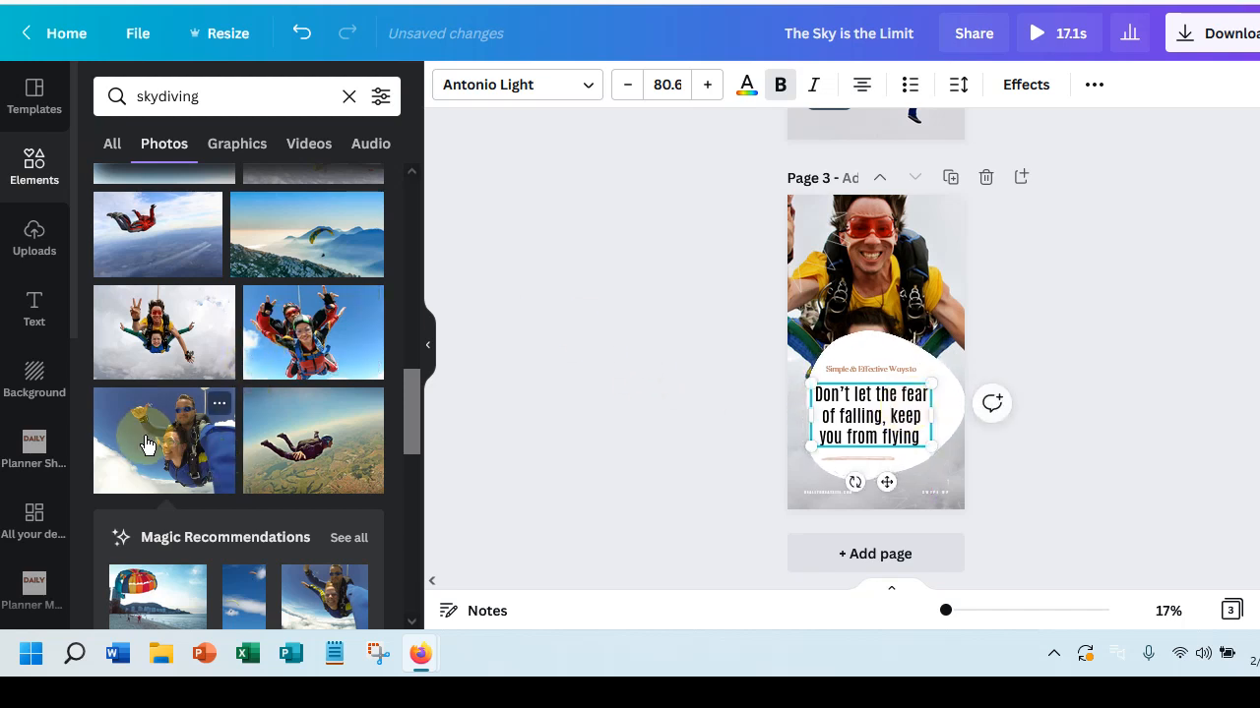
- Try the photo of the tandem skydivers in blue as page 3's background
{"action": "left_click_drag", "start_coordinate": [146, 443], "coordinate": [892, 262]}
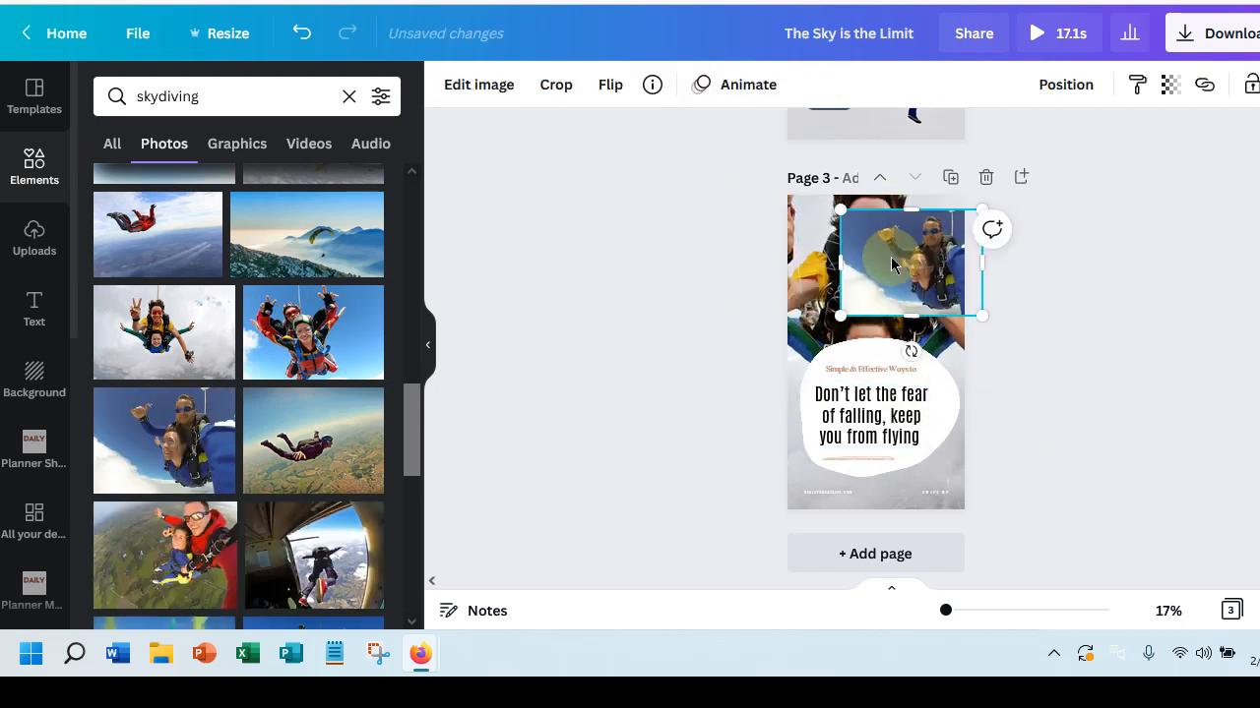
{"action": "key", "text": "Delete"}
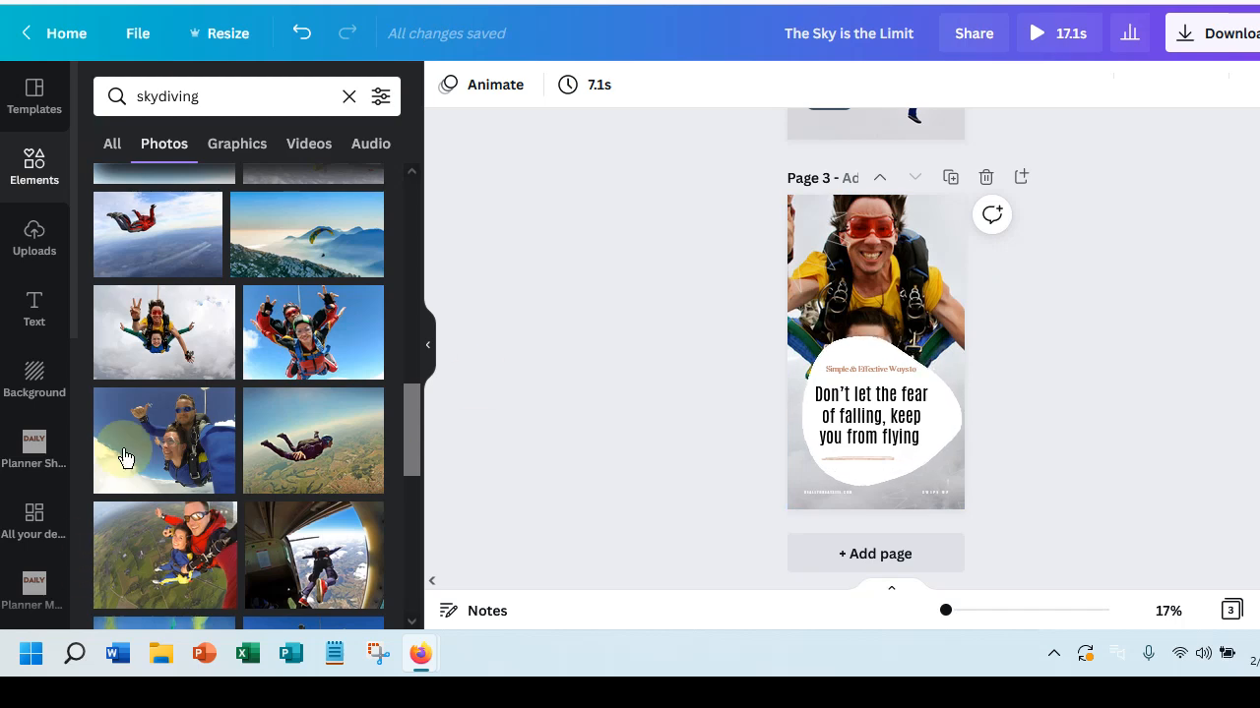
{"action": "left_click_drag", "start_coordinate": [201, 418], "coordinate": [805, 309]}
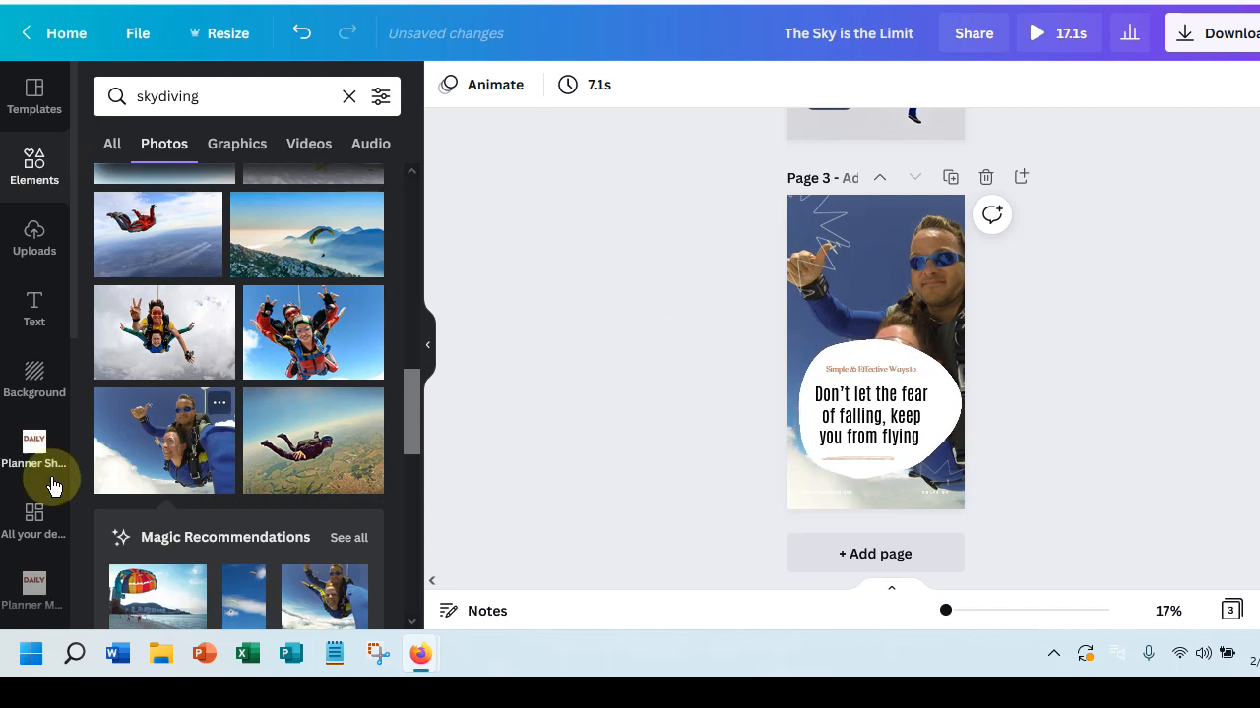
- Replace page 3's background with the photo of tandem skydivers in red above green fields, and shift it to show both faces
{"action": "scroll", "coordinate": [188, 459], "scroll_direction": "down", "scroll_amount": 2}
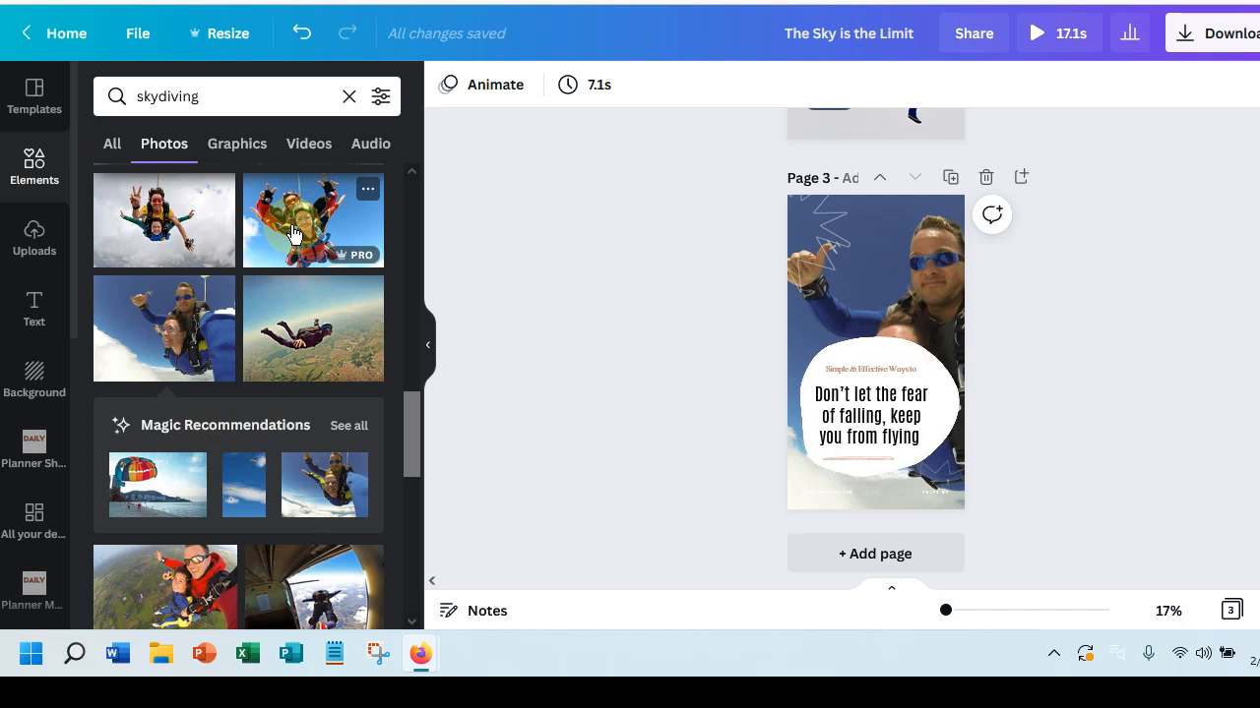
{"action": "scroll", "coordinate": [197, 437], "scroll_direction": "down", "scroll_amount": 4}
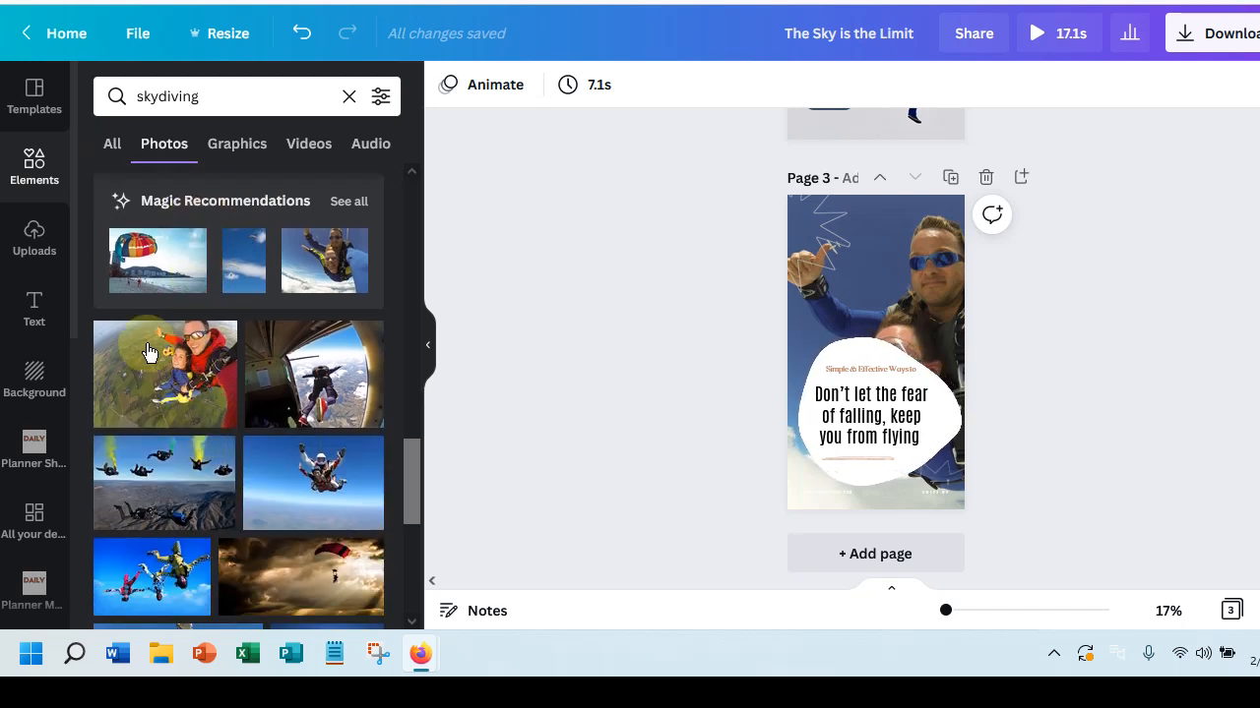
{"action": "left_click_drag", "start_coordinate": [155, 362], "coordinate": [797, 346]}
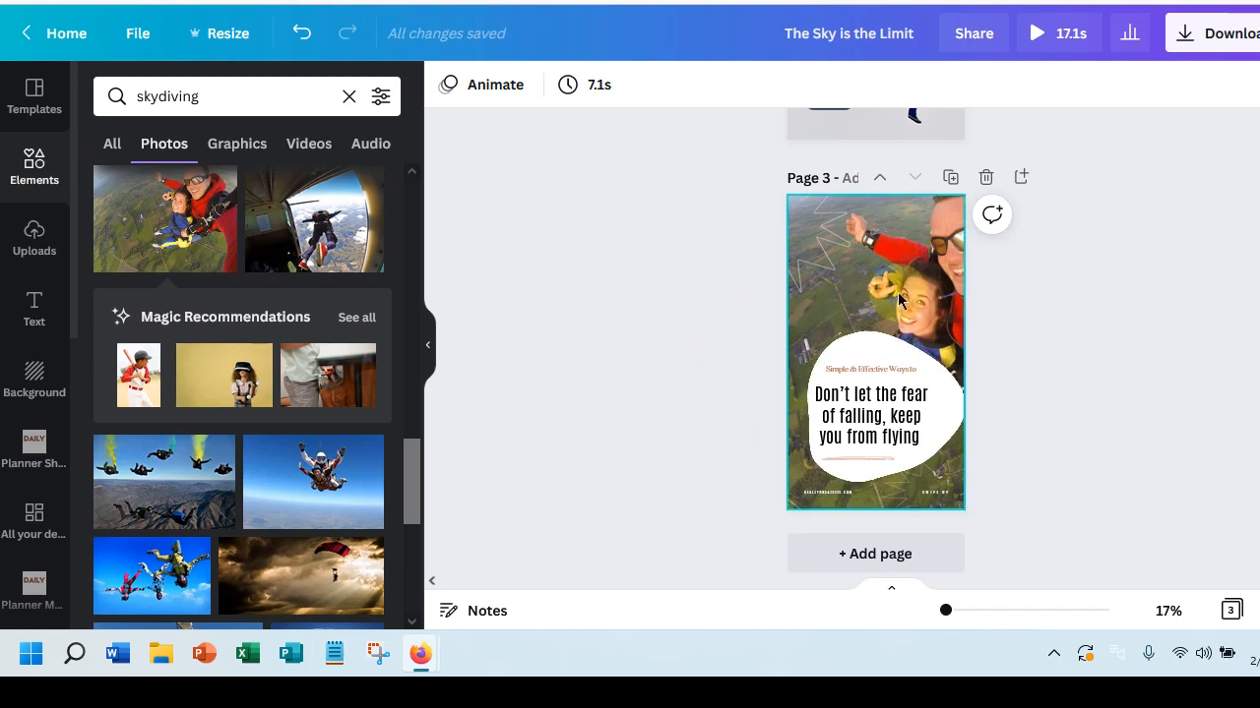
{"action": "double_click", "coordinate": [923, 319]}
{"action": "left_click_drag", "start_coordinate": [913, 317], "coordinate": [888, 315]}
{"action": "left_click", "coordinate": [570, 402]}
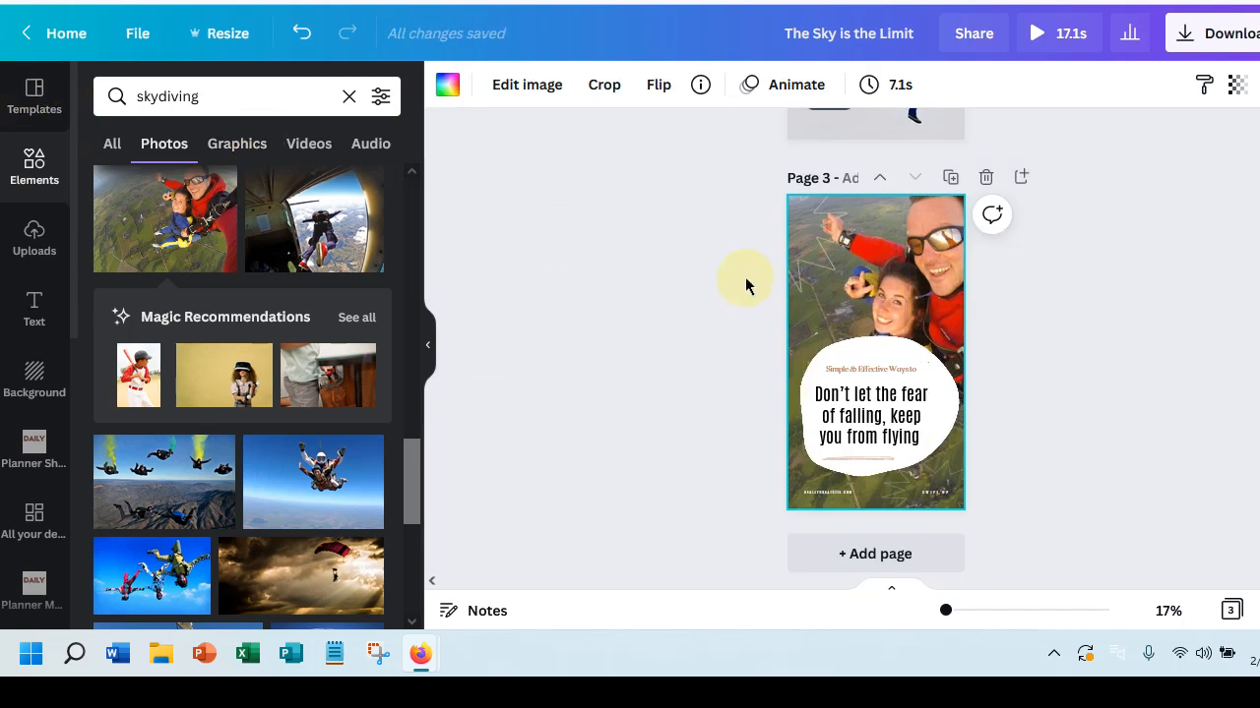
- Delete the zigzag outline near page 3's upper edge and the small "Swipe up" and website texts along its lower edge
{"action": "left_click", "coordinate": [815, 232]}
{"action": "key", "text": "Delete"}
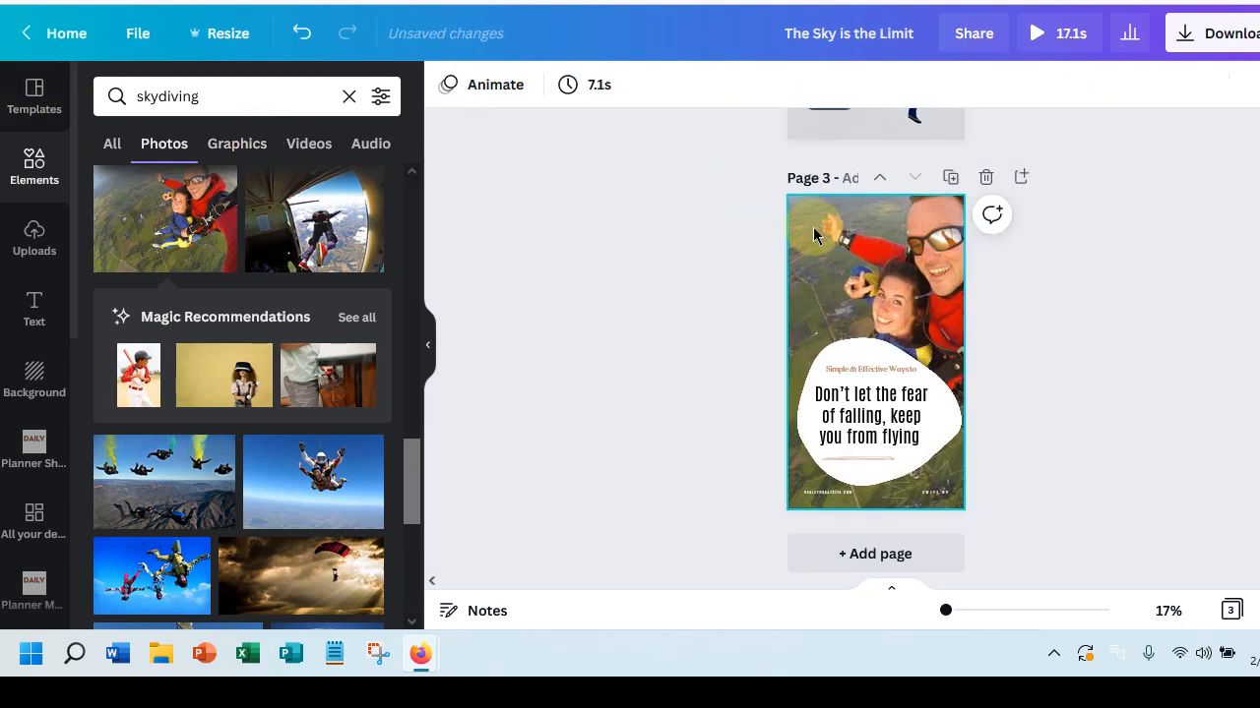
{"action": "left_click", "coordinate": [933, 493]}
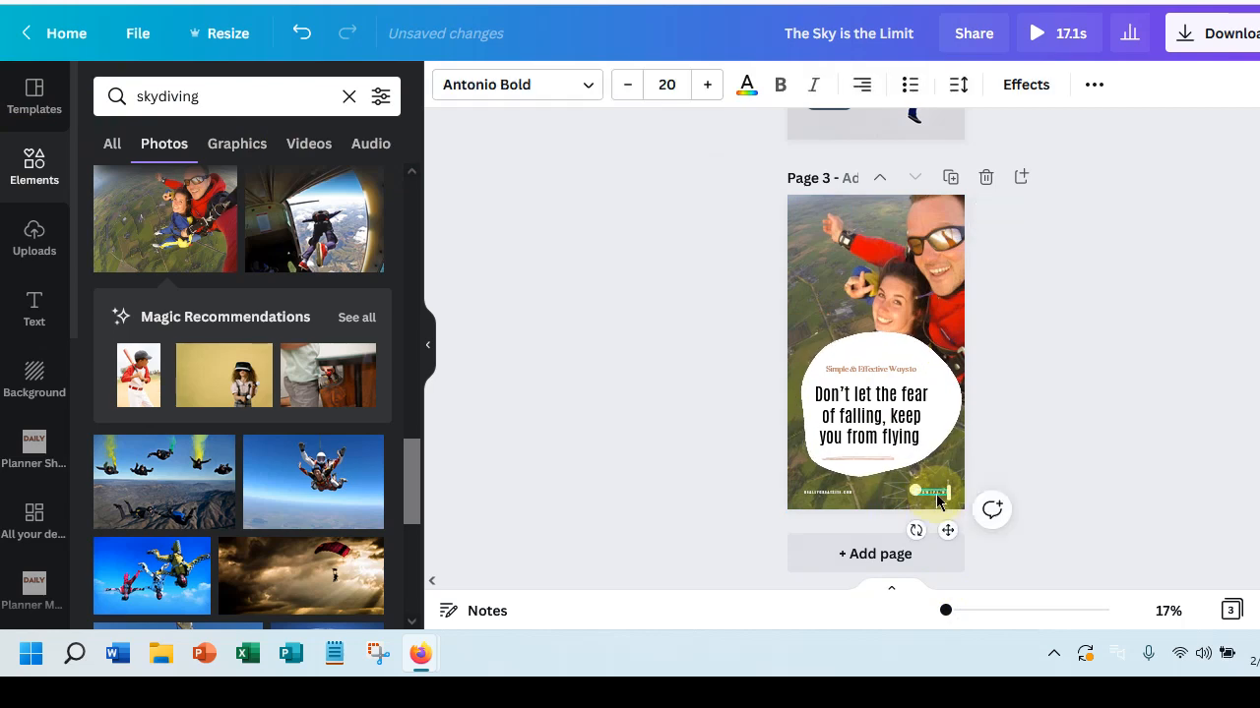
{"action": "key", "text": "Delete"}
{"action": "left_click", "coordinate": [827, 492]}
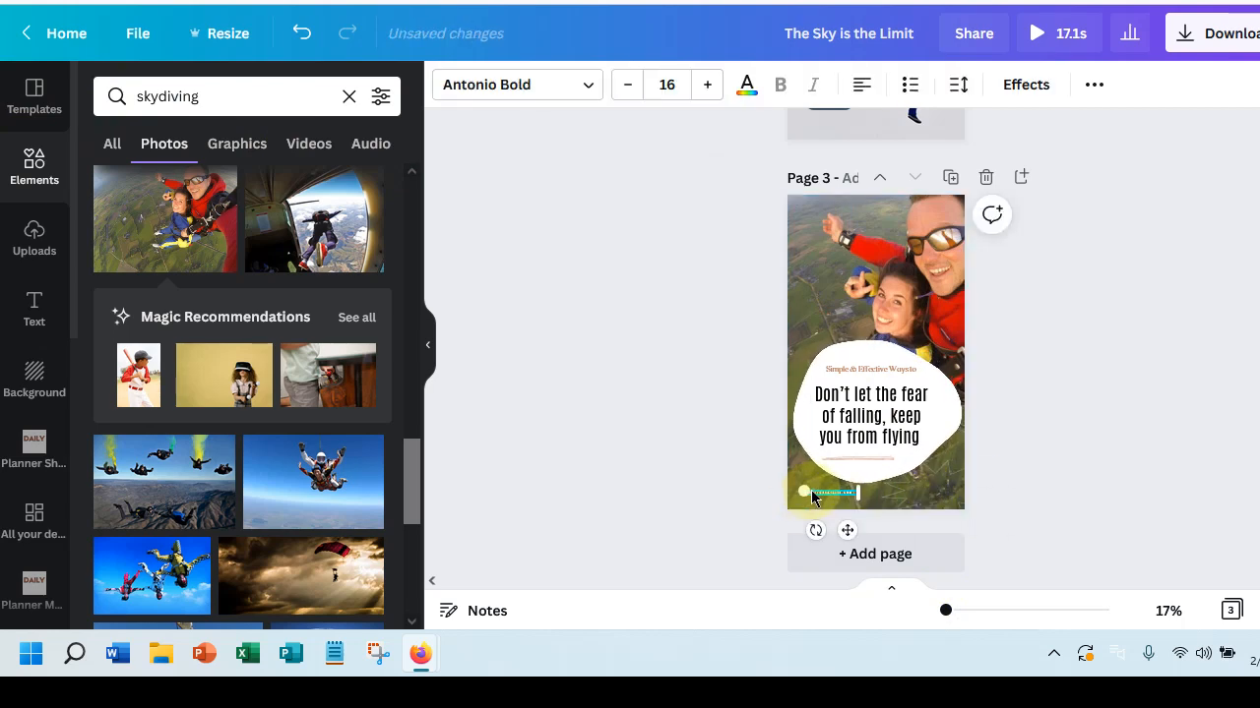
{"action": "key", "text": "Delete"}
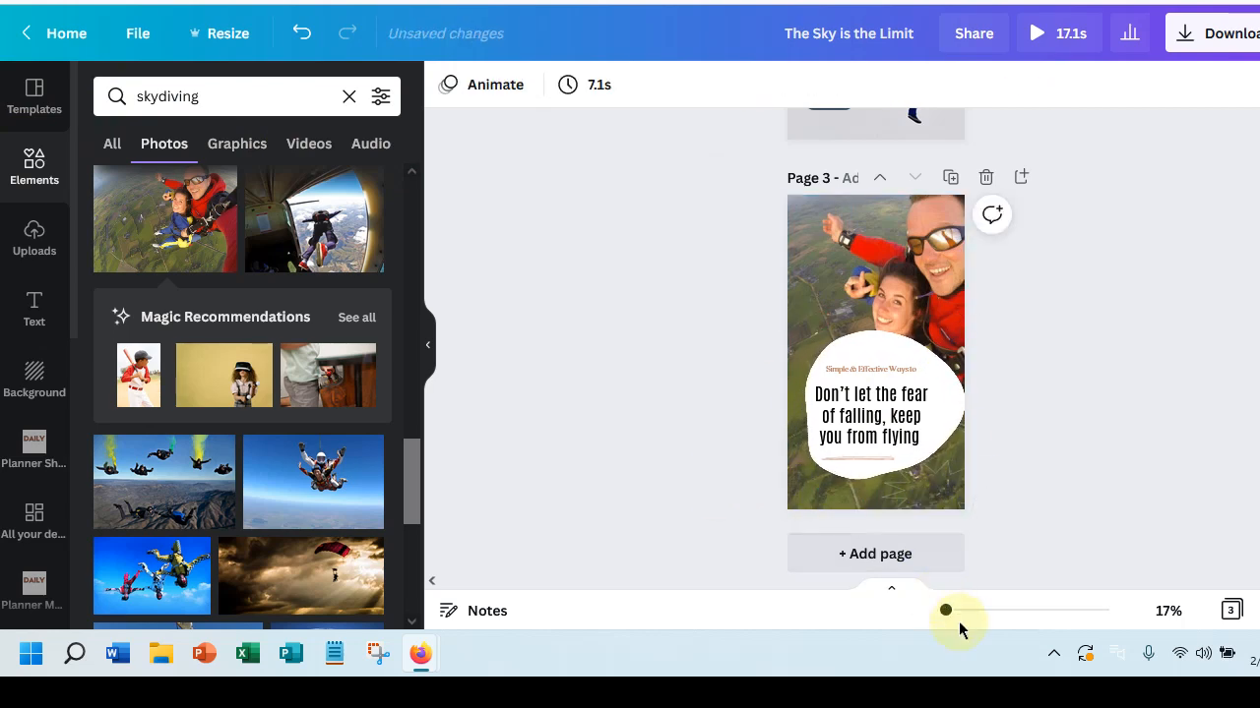
- Delete the hand-drawn underline beneath the quote on page 3
{"action": "left_click_drag", "start_coordinate": [945, 611], "coordinate": [963, 616]}
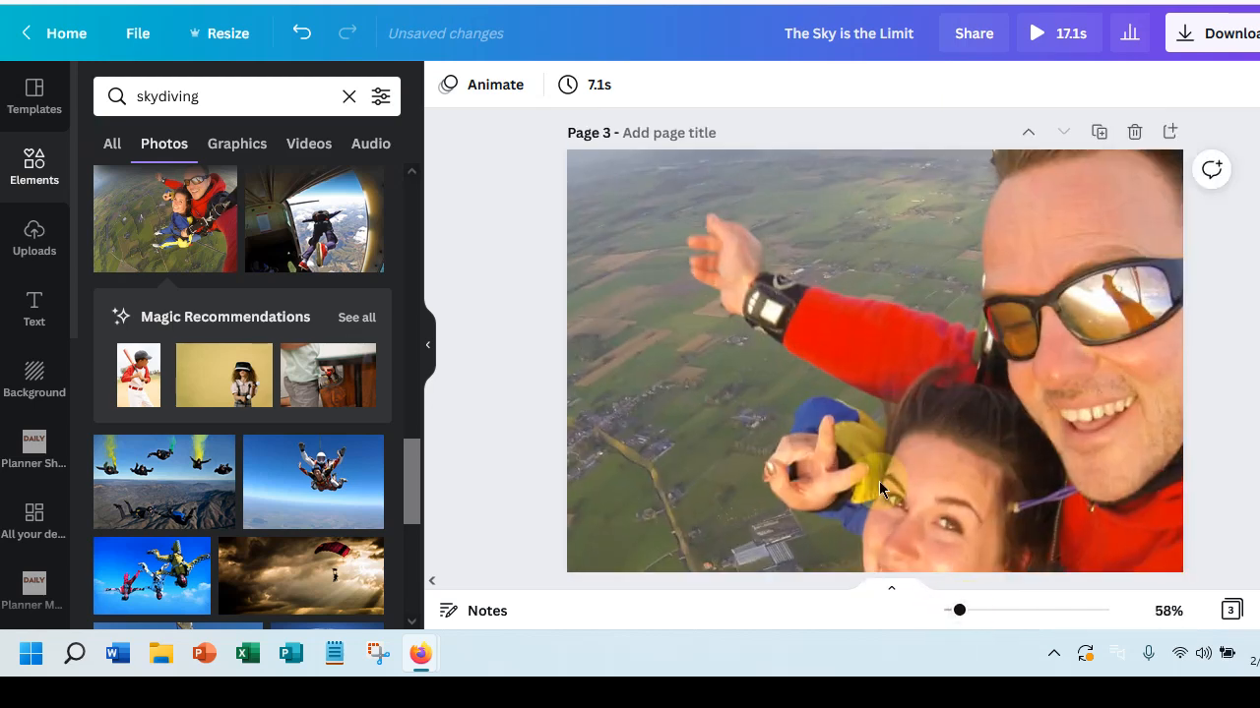
{"action": "scroll", "coordinate": [876, 473], "scroll_direction": "down", "scroll_amount": 1}
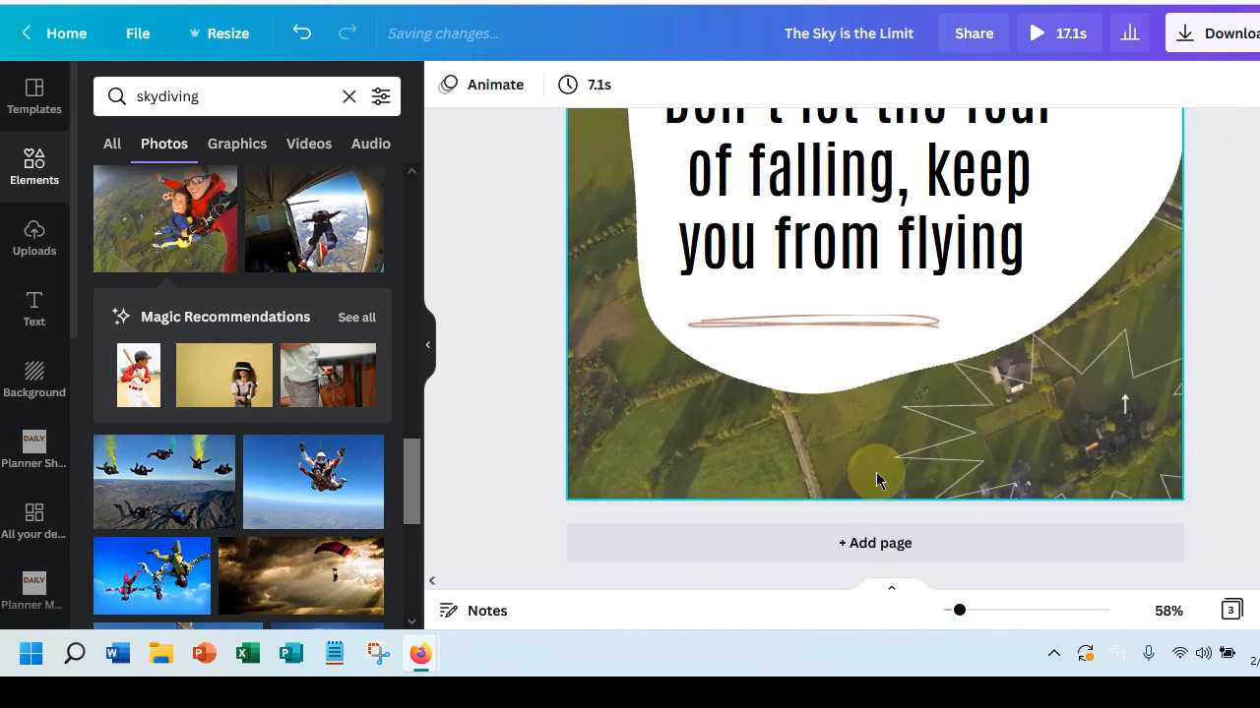
{"action": "left_click", "coordinate": [791, 328]}
{"action": "key", "text": "Delete"}
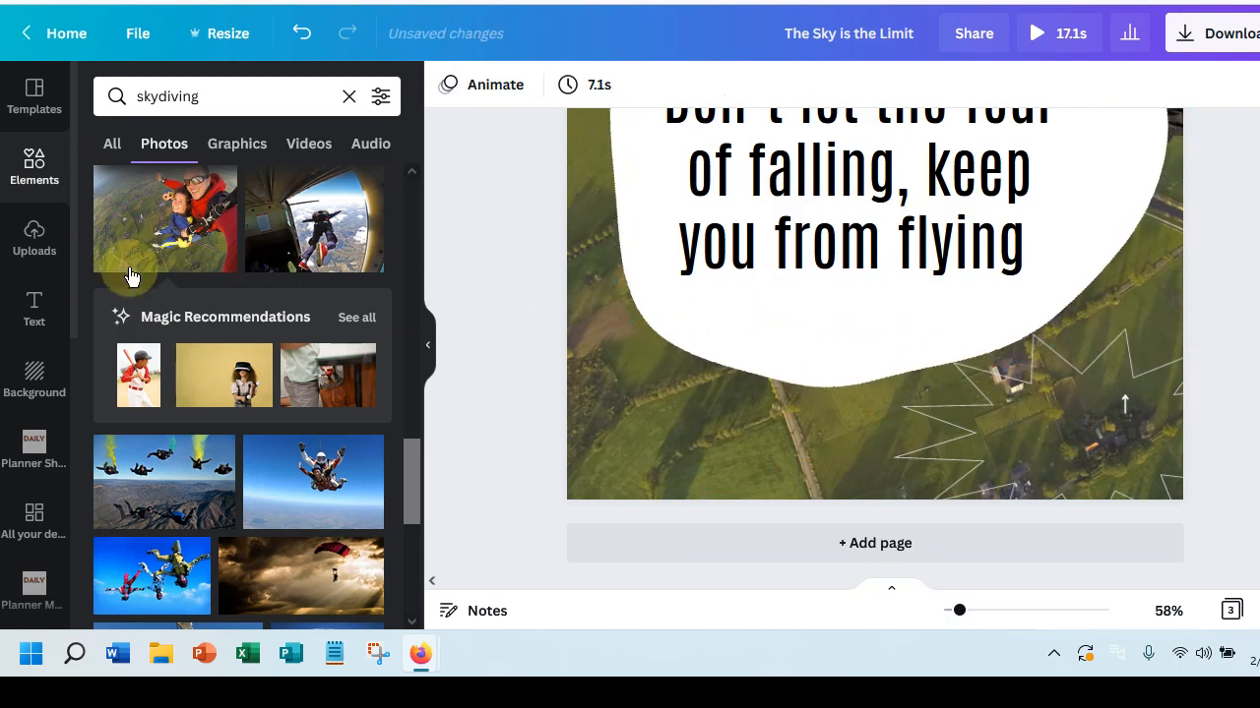
- Add the body text "reallygreat site.com" below the quote, enlarge it to about size 20.2 and centre it under the quote
{"action": "left_click", "coordinate": [33, 316]}
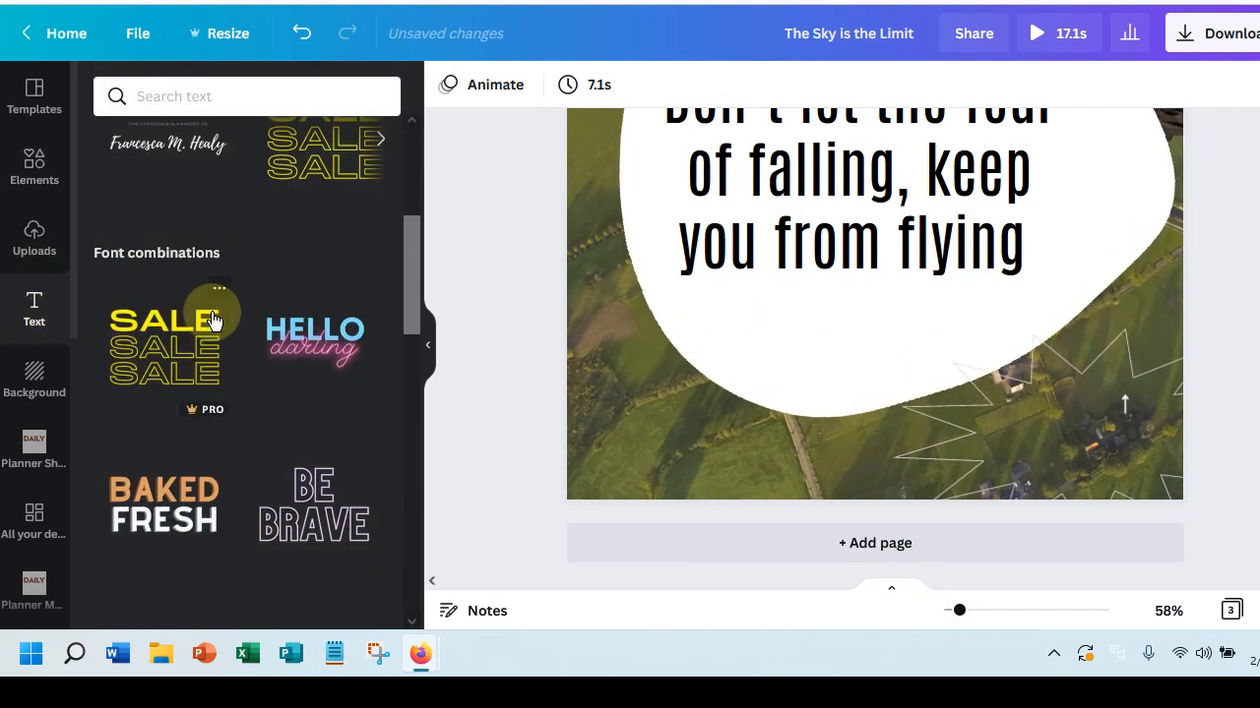
{"action": "scroll", "coordinate": [210, 317], "scroll_direction": "up", "scroll_amount": 3}
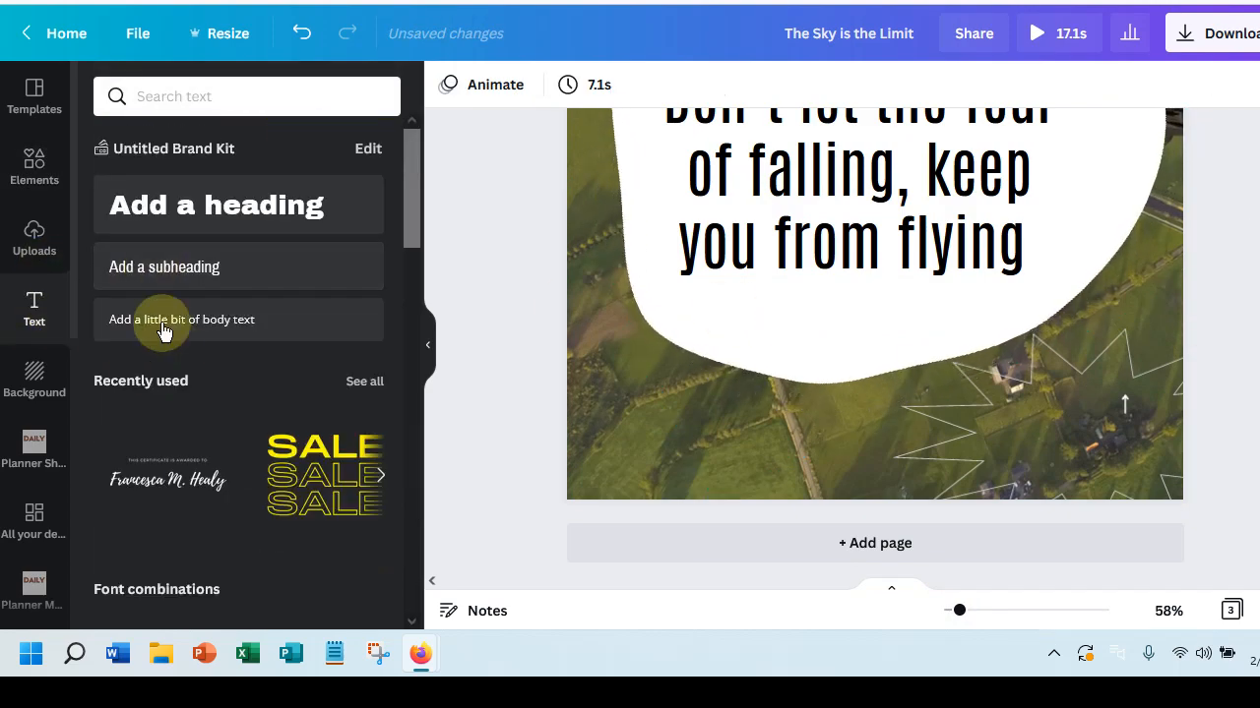
{"action": "left_click_drag", "start_coordinate": [163, 328], "coordinate": [778, 316]}
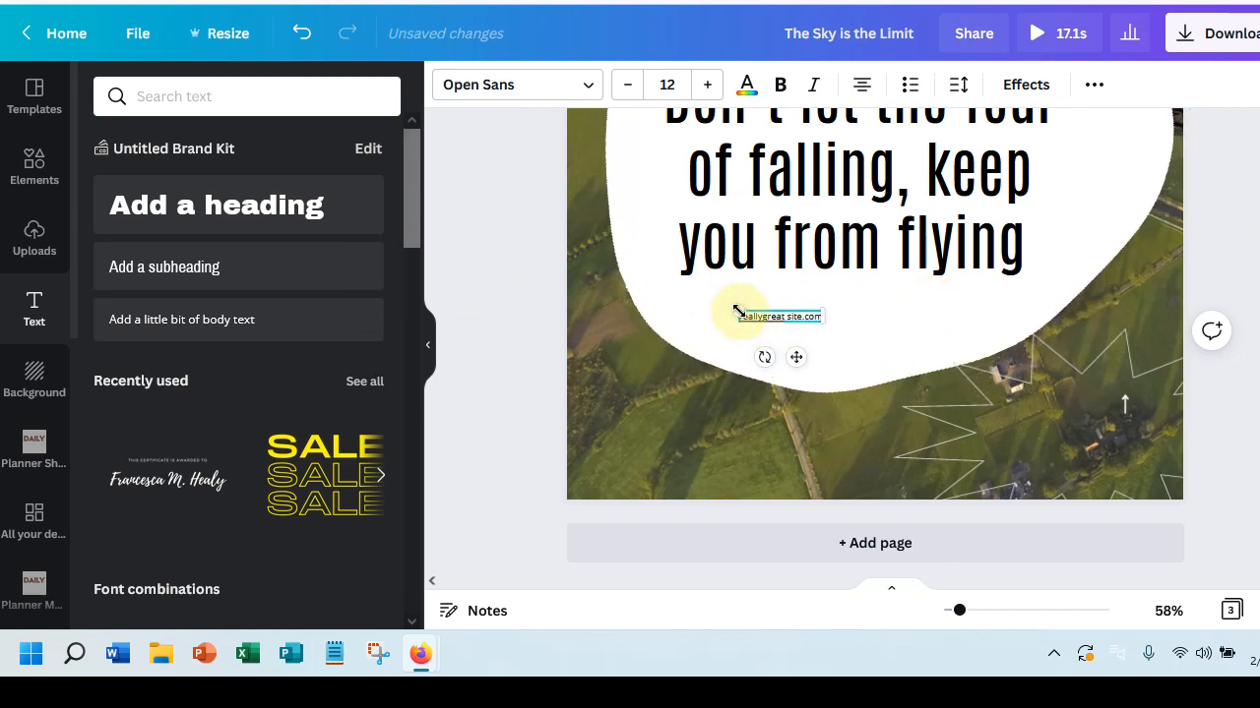
{"action": "left_click_drag", "start_coordinate": [738, 311], "coordinate": [676, 288]}
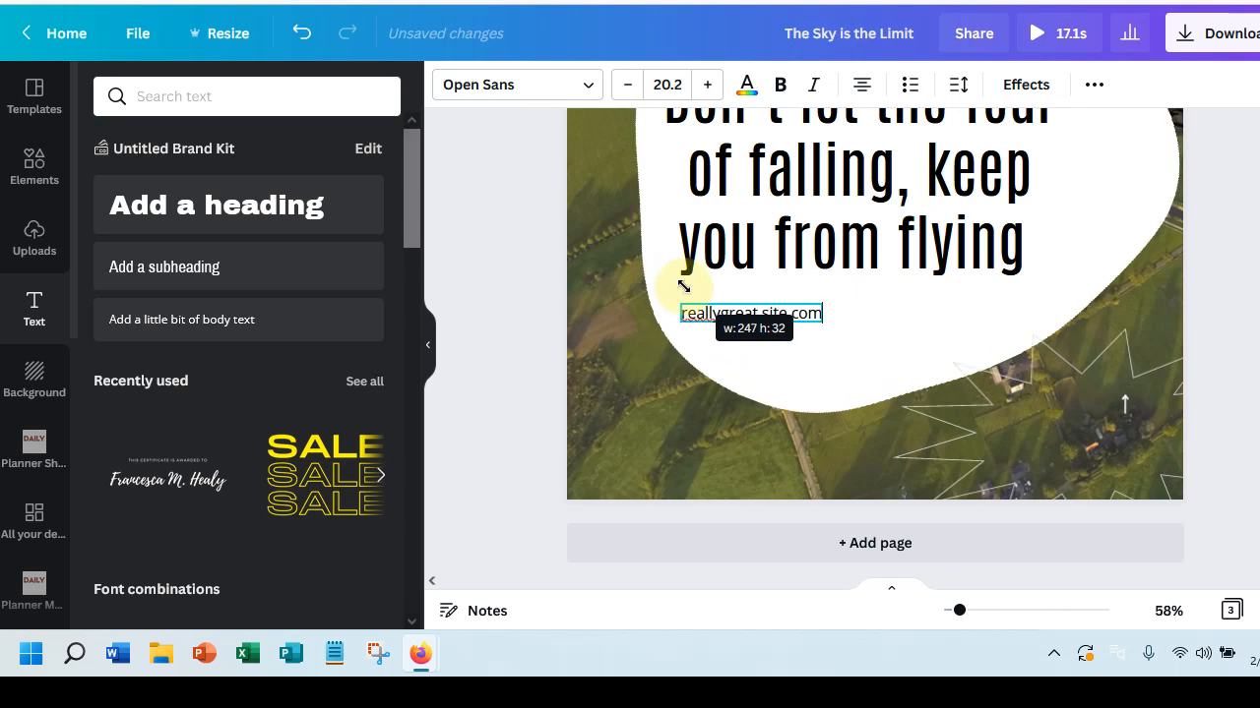
{"action": "left_click", "coordinate": [512, 391]}
{"action": "left_click_drag", "start_coordinate": [763, 313], "coordinate": [869, 335]}
- Replace the subtitle above the quote with "Get Your Business on Track"
{"action": "scroll", "coordinate": [753, 360], "scroll_direction": "up", "scroll_amount": 4}
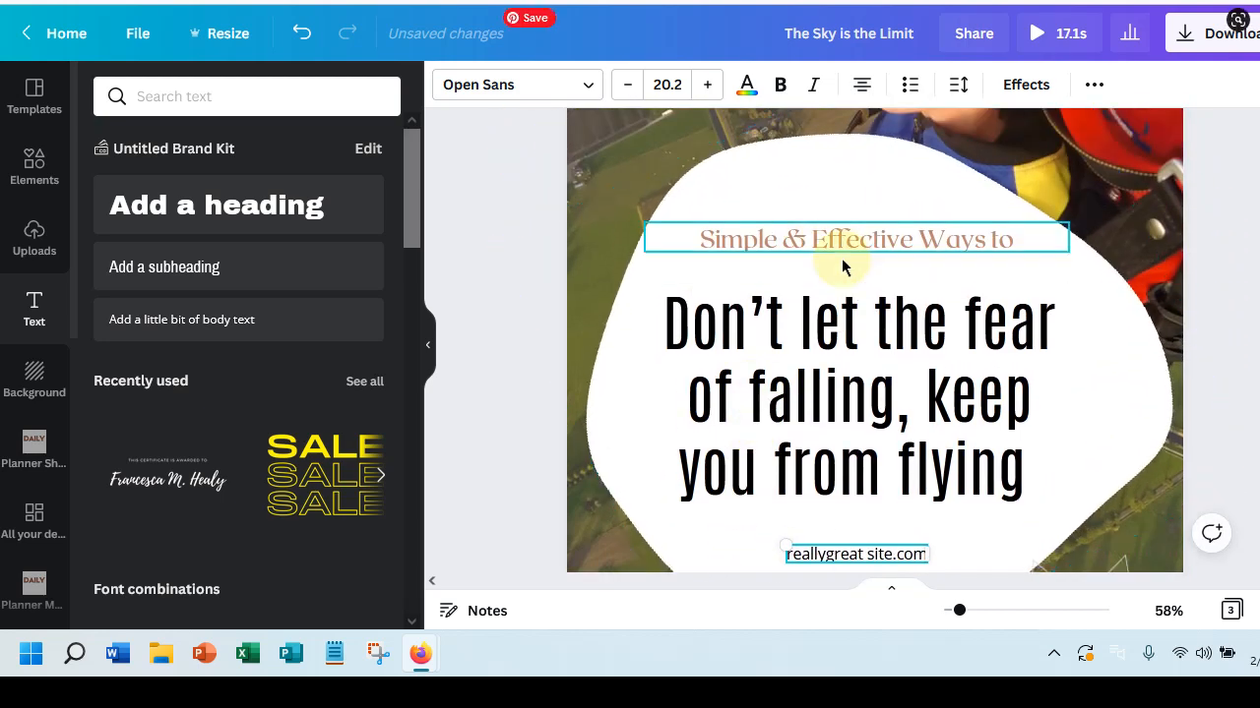
{"action": "left_click", "coordinate": [834, 241]}
{"action": "left_click", "coordinate": [832, 240]}
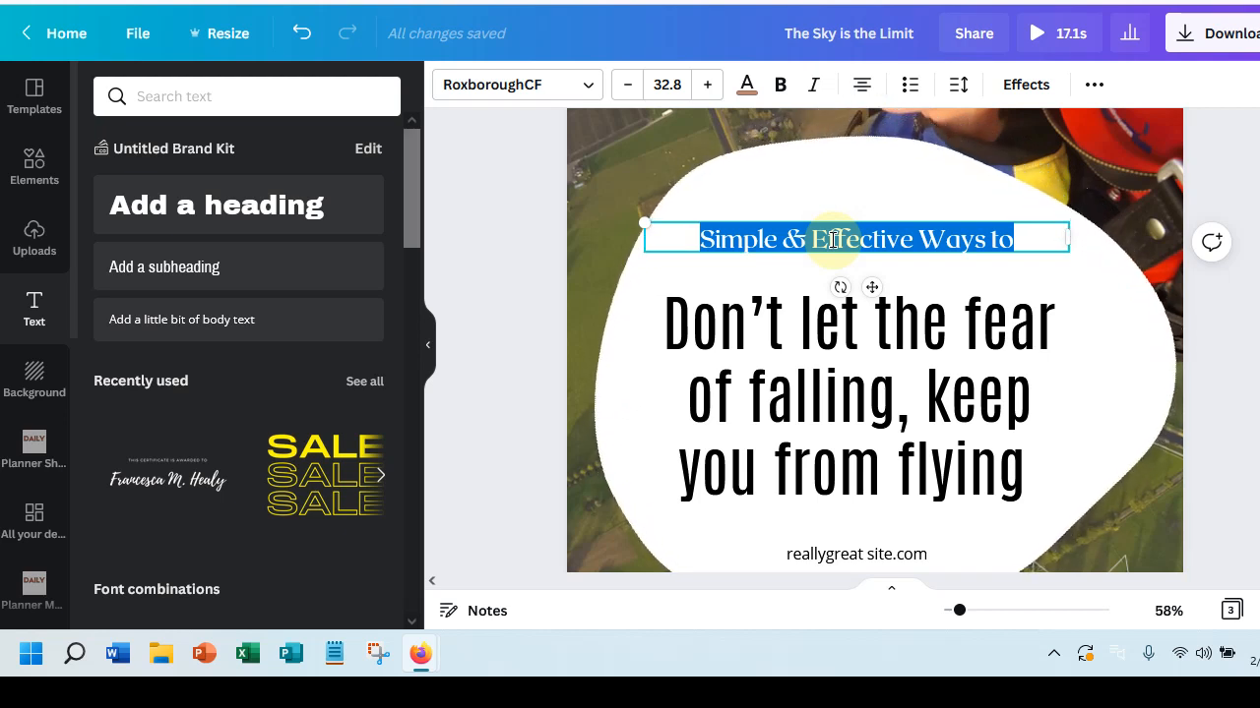
{"action": "type", "text": "Get "}
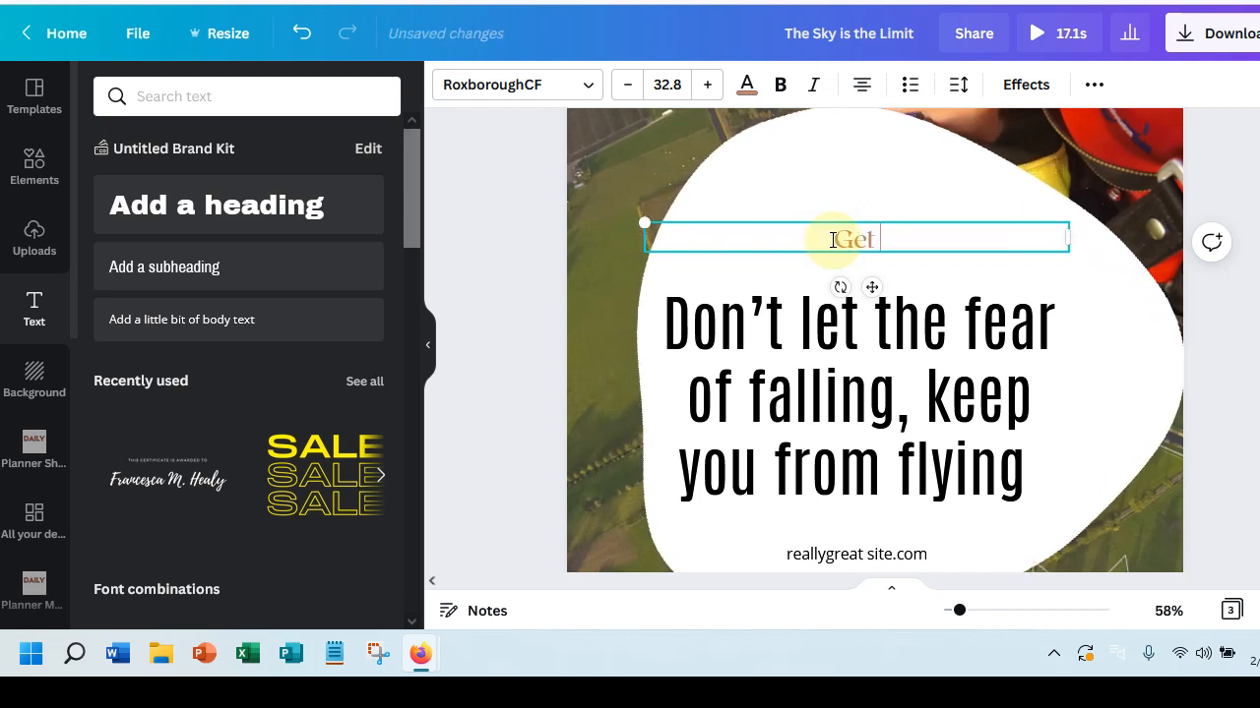
{"action": "type", "text": "Your Busine"}
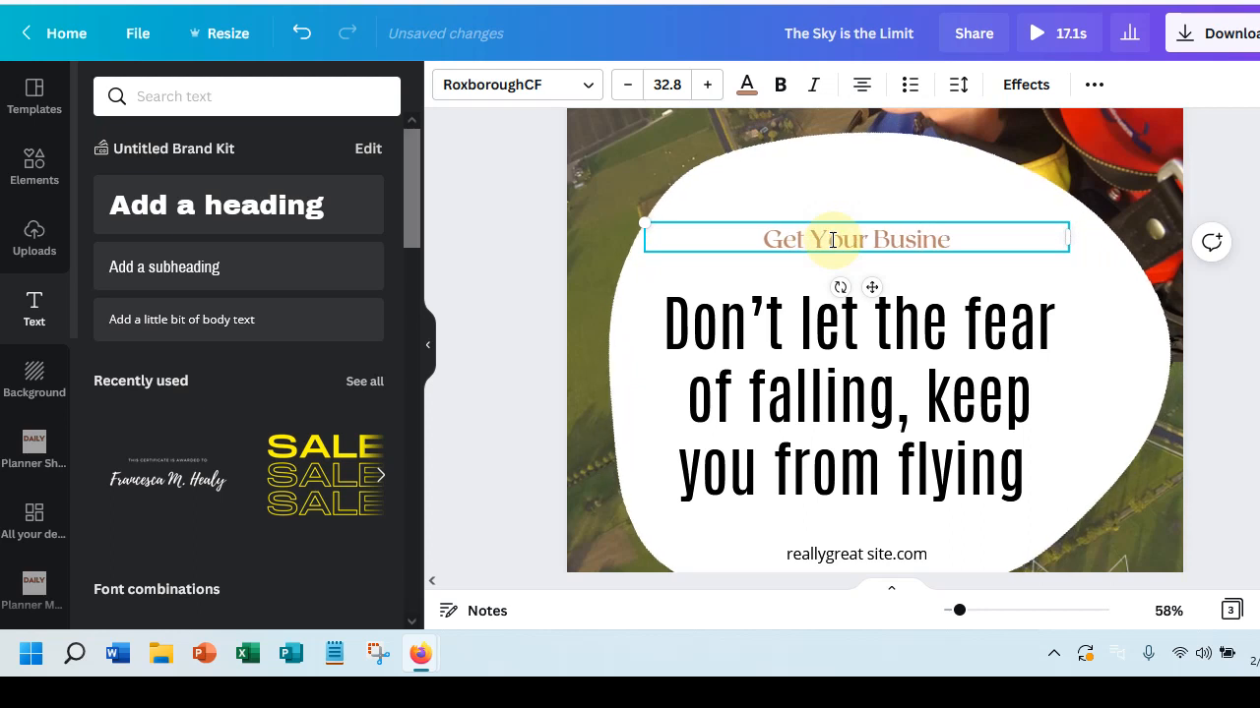
{"action": "type", "text": "ss on Track"}
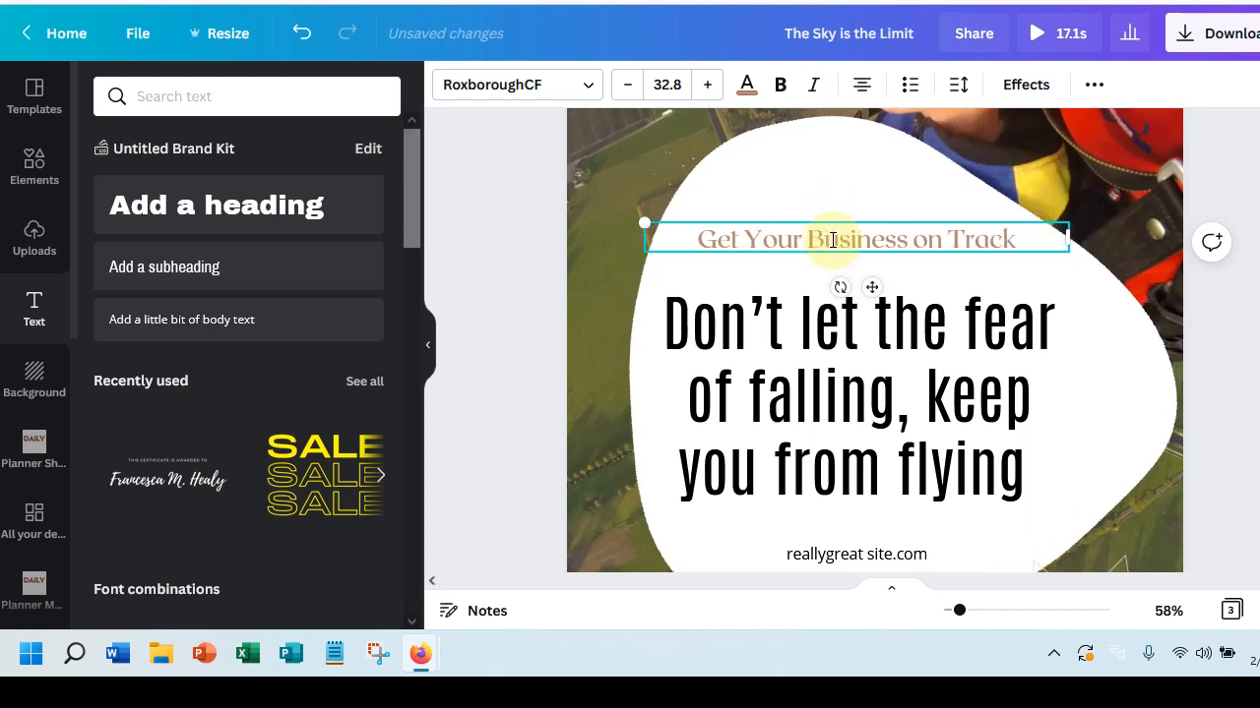
{"action": "left_click", "coordinate": [499, 172]}
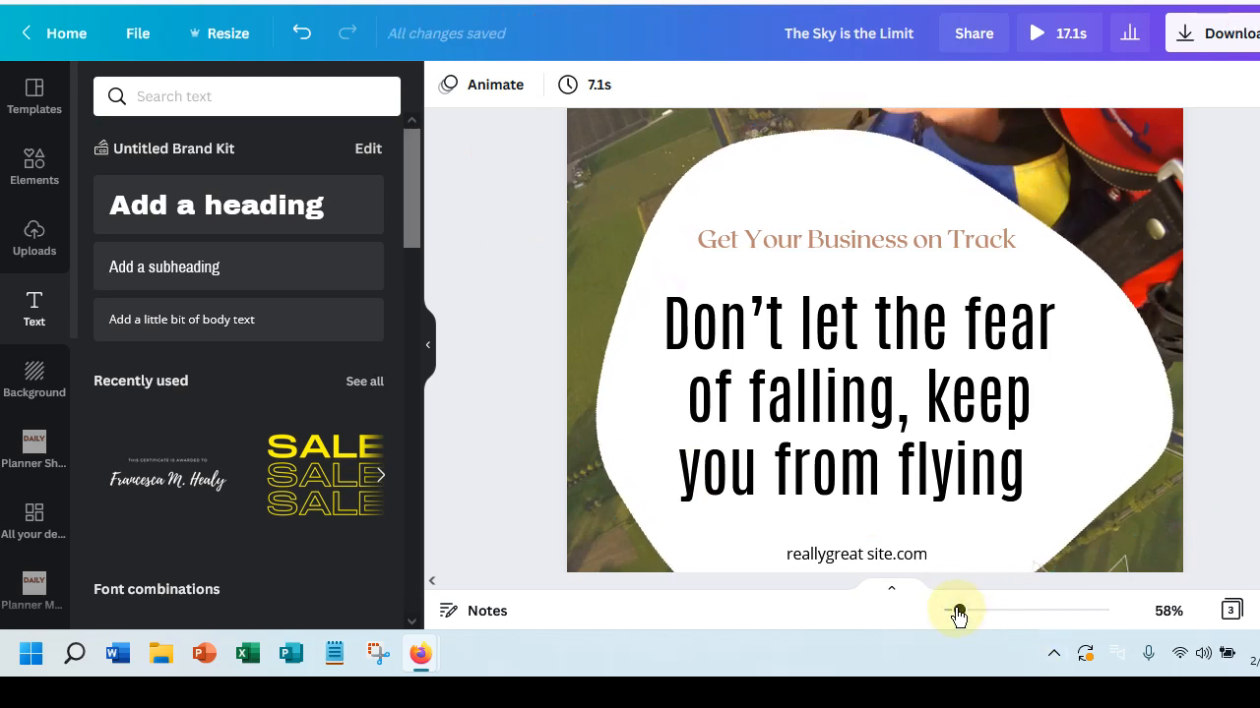
- Delete the remaining zigzag outline in page 3's lower corner
{"action": "left_click_drag", "start_coordinate": [959, 615], "coordinate": [952, 615]}
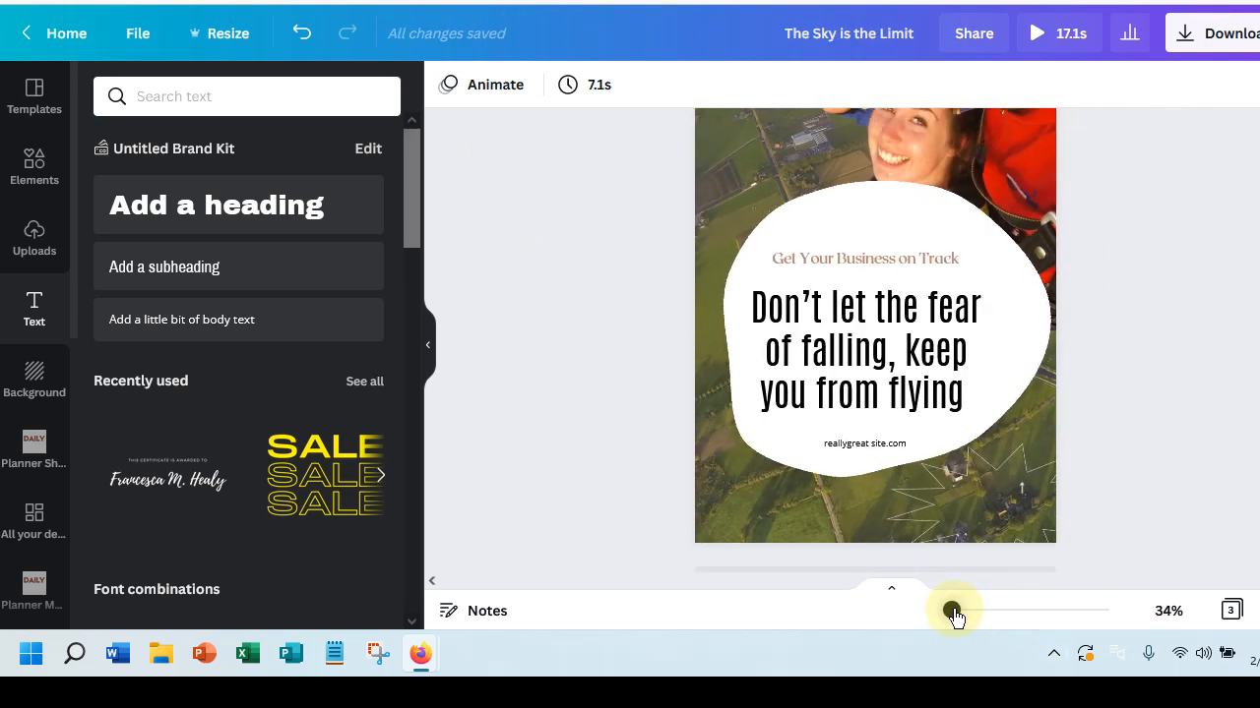
{"action": "left_click", "coordinate": [964, 508]}
{"action": "key", "text": "Delete"}
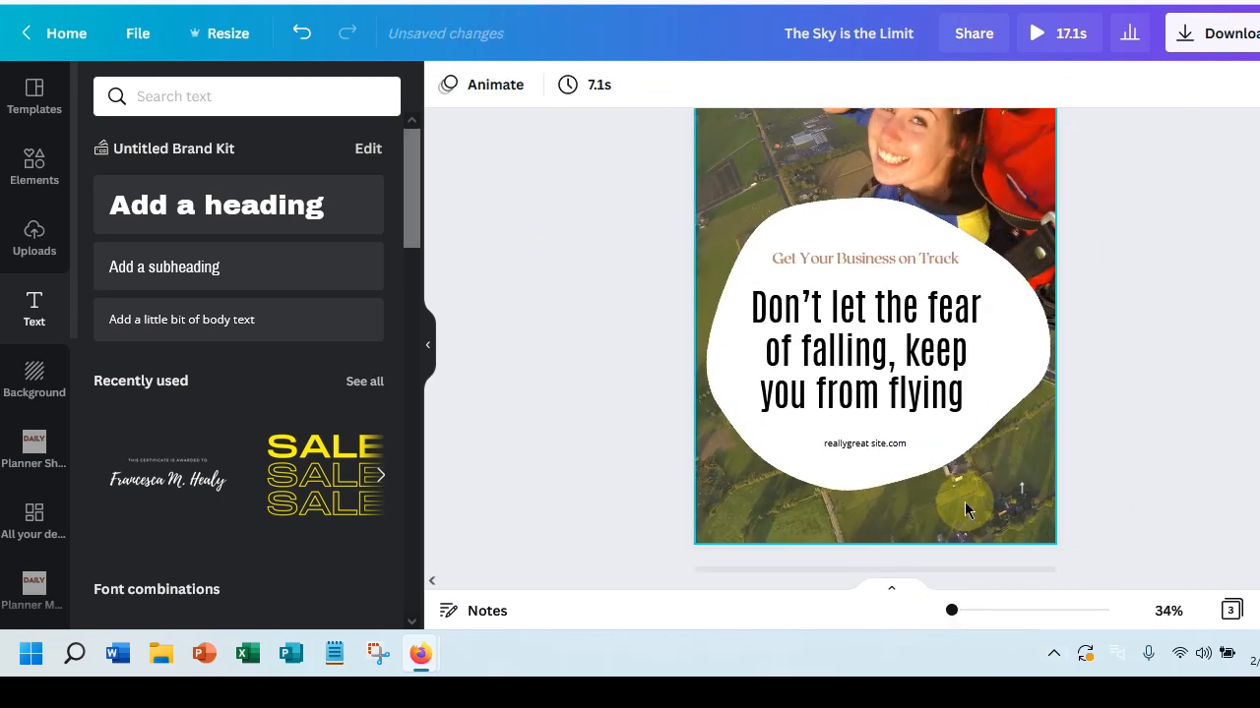
- Review the finished layouts of all three story pages
{"action": "scroll", "coordinate": [554, 349], "scroll_direction": "down", "scroll_amount": 3}
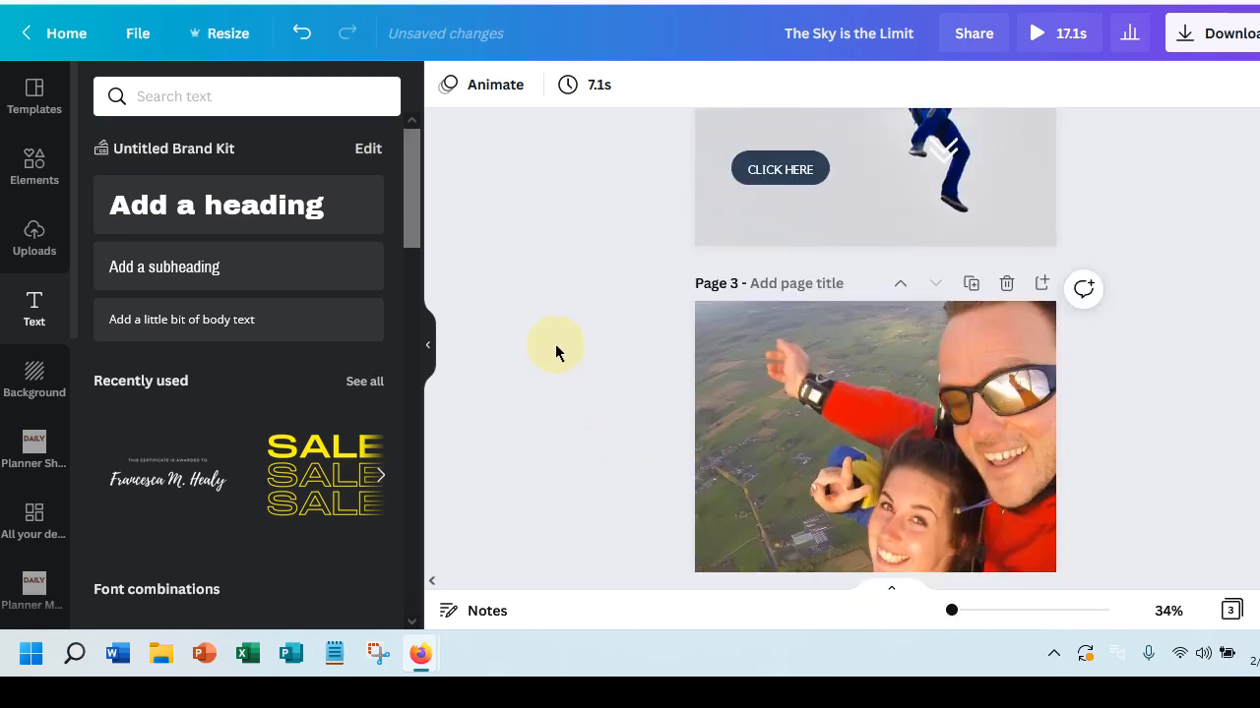
{"action": "scroll", "coordinate": [556, 352], "scroll_direction": "up", "scroll_amount": 1}
{"action": "left_click_drag", "start_coordinate": [959, 615], "coordinate": [951, 616]}
{"action": "scroll", "coordinate": [631, 433], "scroll_direction": "up", "scroll_amount": 6}
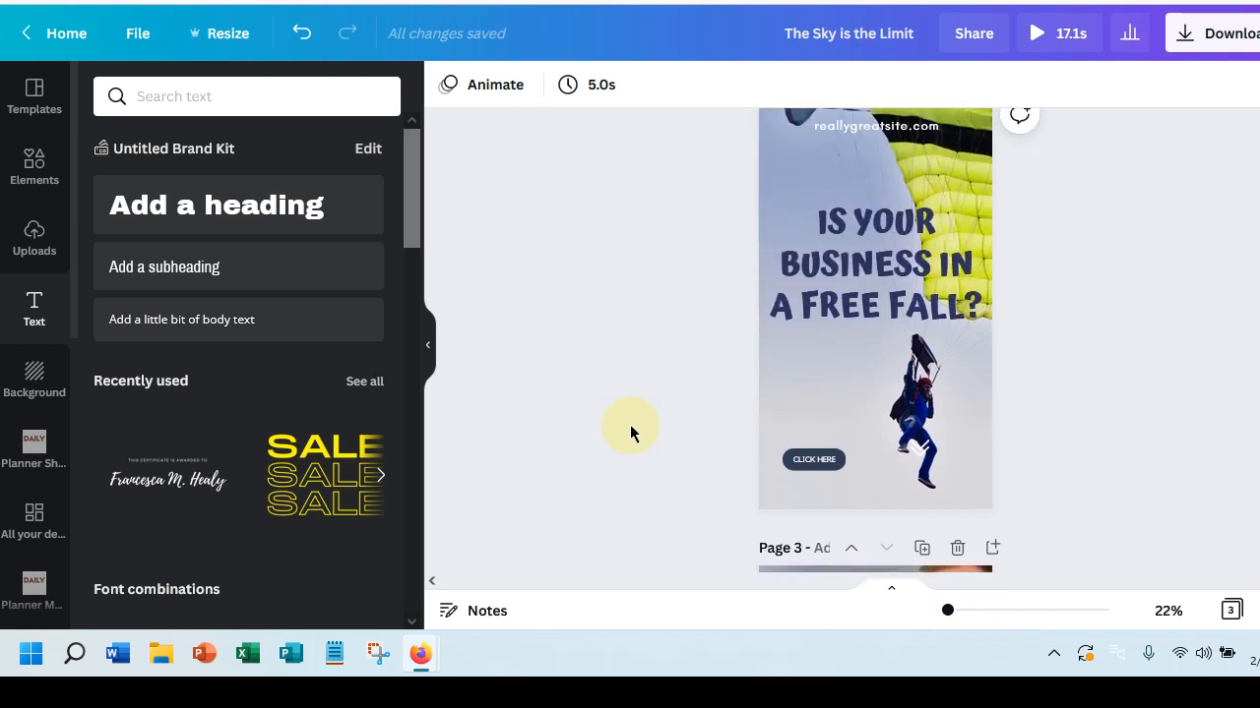
{"action": "scroll", "coordinate": [630, 424], "scroll_direction": "up", "scroll_amount": 2}
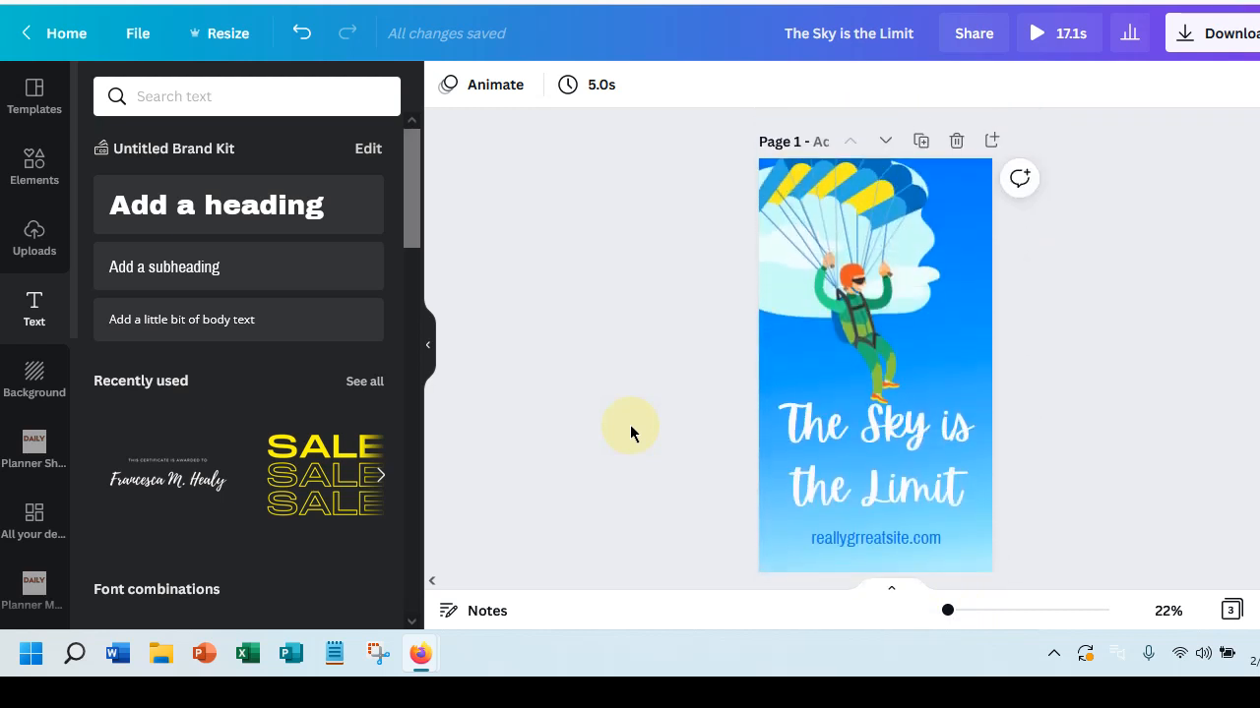
{"action": "scroll", "coordinate": [629, 424], "scroll_direction": "down", "scroll_amount": 5}
{"action": "scroll", "coordinate": [630, 424], "scroll_direction": "down", "scroll_amount": 2}
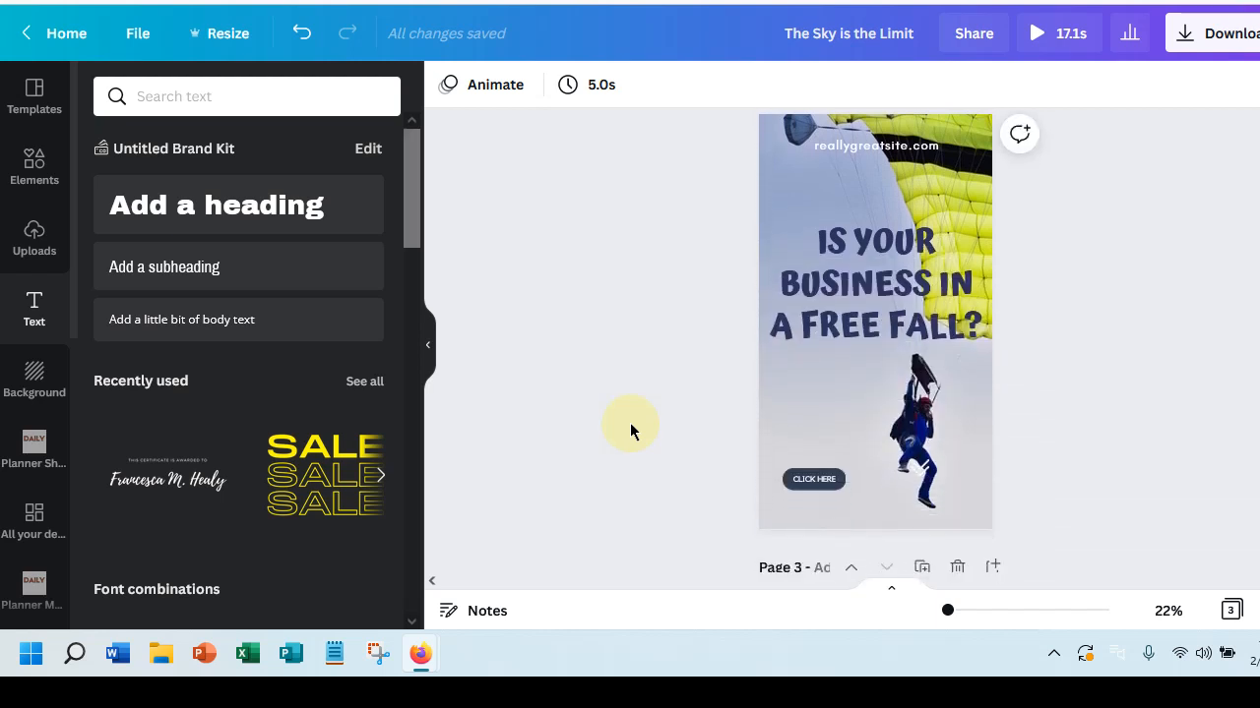
{"action": "scroll", "coordinate": [629, 415], "scroll_direction": "down", "scroll_amount": 7}
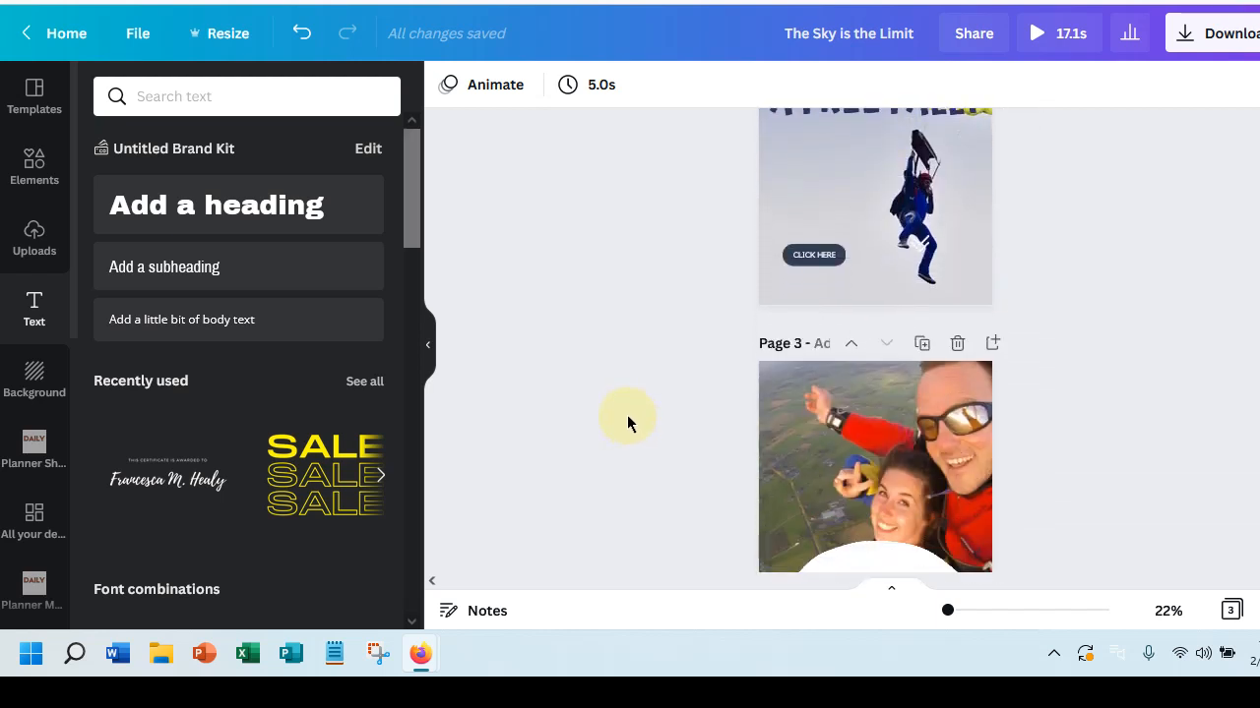
{"action": "scroll", "coordinate": [627, 415], "scroll_direction": "up", "scroll_amount": 12}
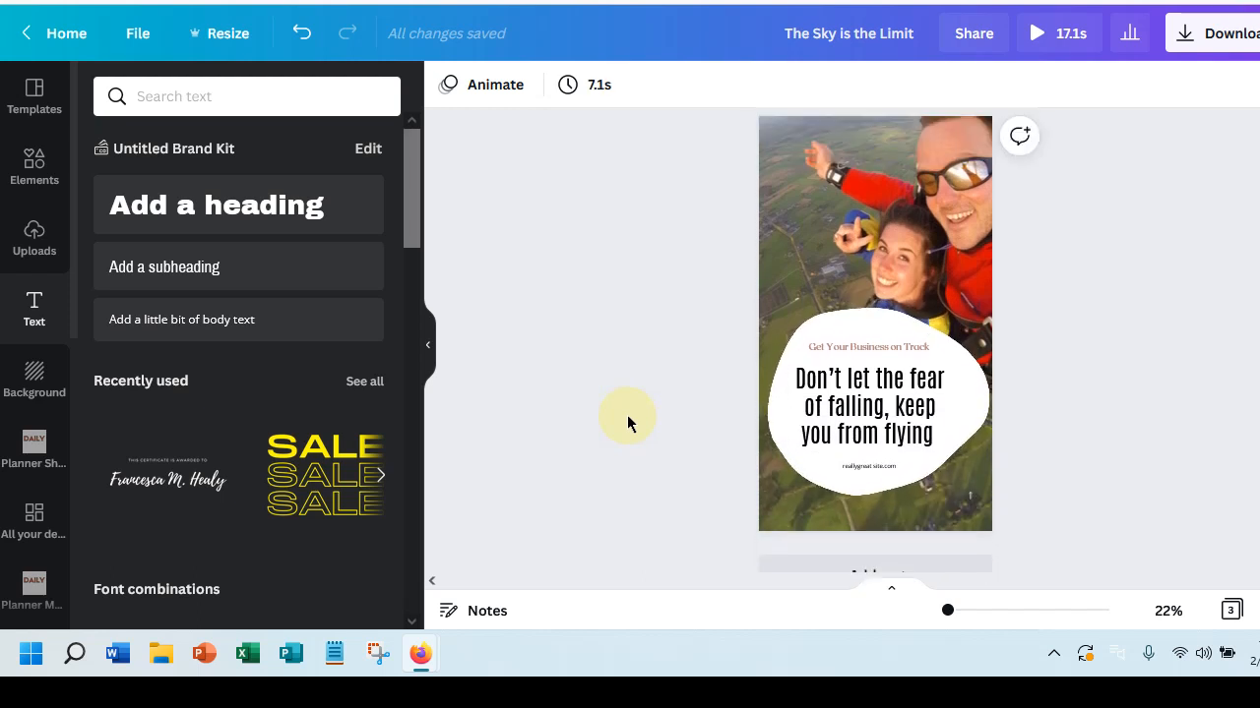
{"action": "scroll", "coordinate": [627, 414], "scroll_direction": "up", "scroll_amount": 2}
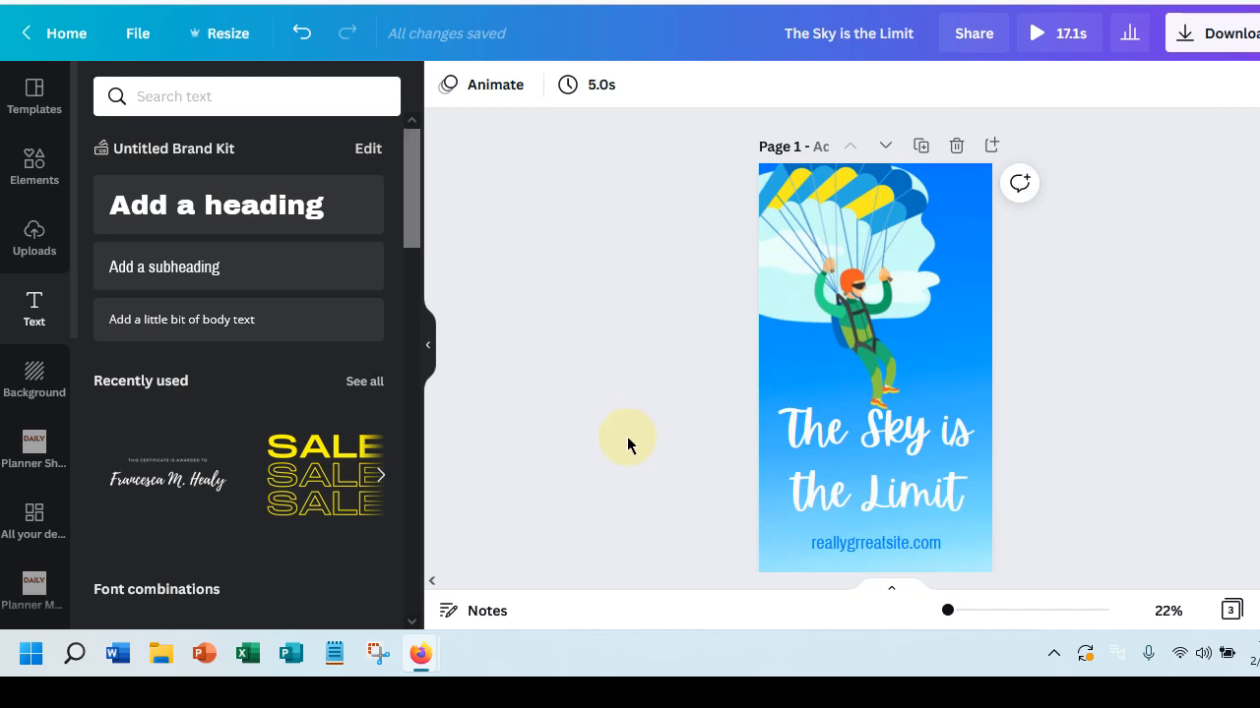
- Examine the complete list of publishing and sharing destinations available for the story design
{"action": "scroll", "coordinate": [628, 438], "scroll_direction": "down", "scroll_amount": 5}
{"action": "scroll", "coordinate": [627, 436], "scroll_direction": "down", "scroll_amount": 5}
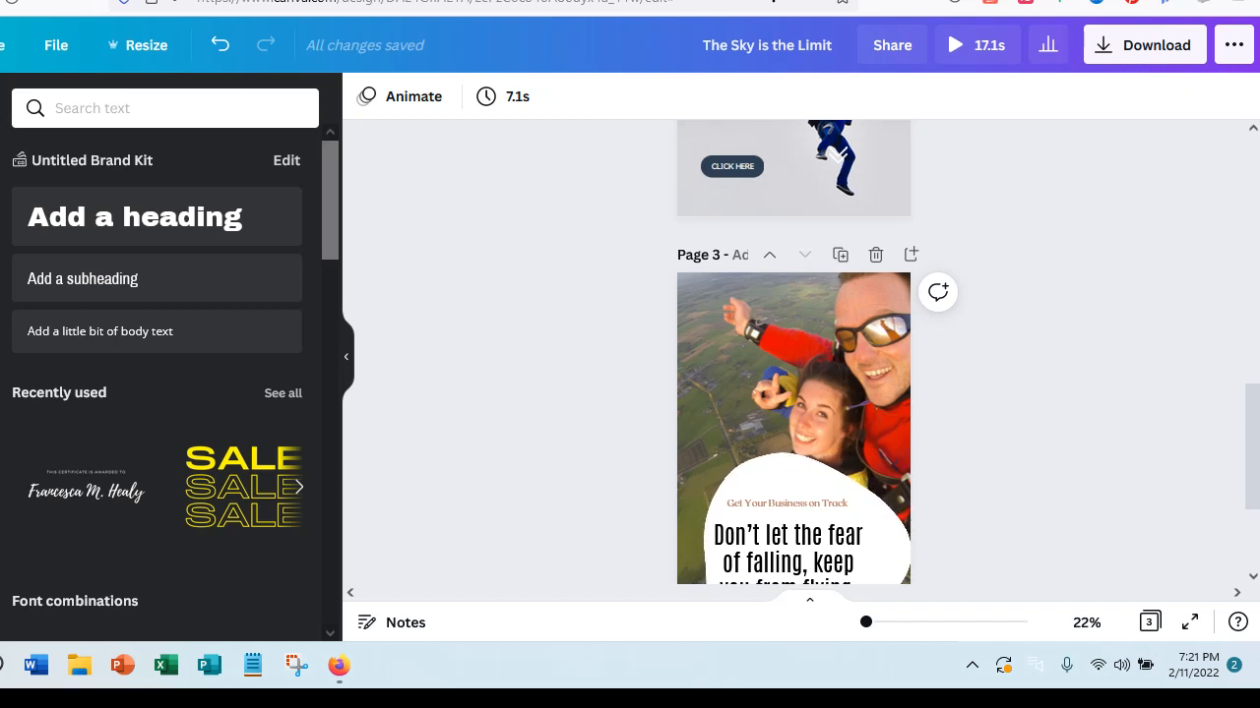
{"action": "left_click", "coordinate": [1230, 49]}
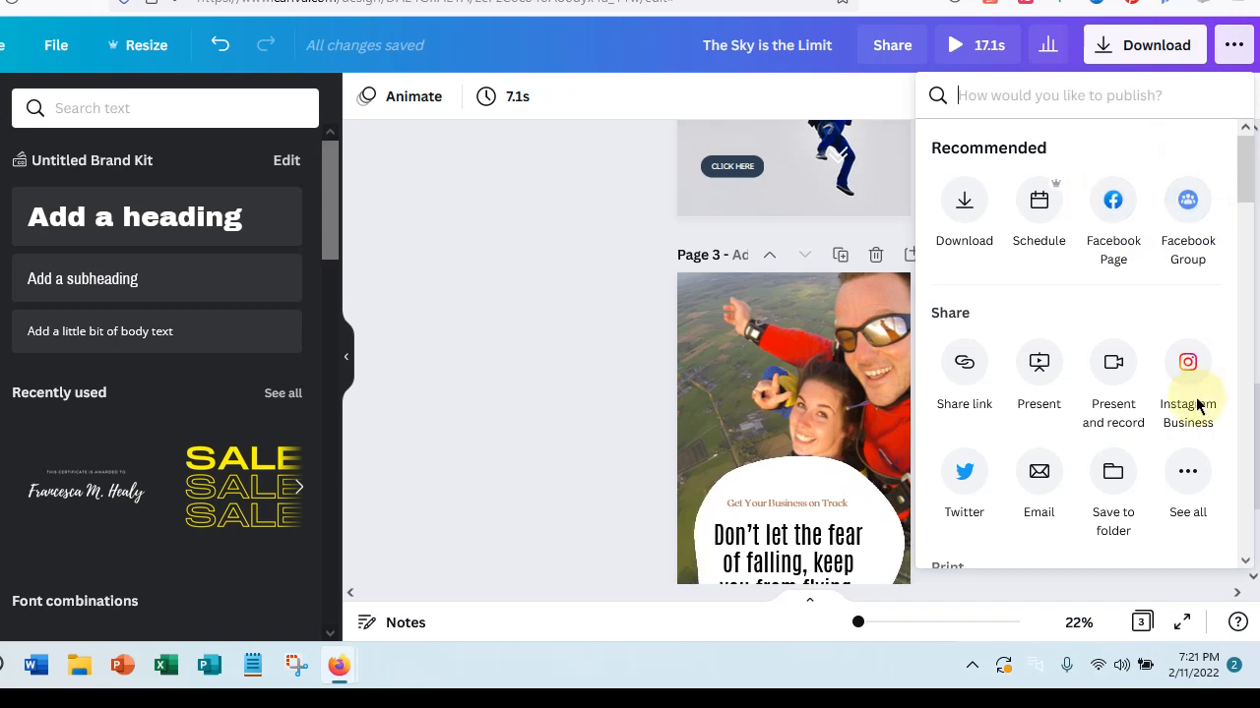
{"action": "scroll", "coordinate": [1066, 374], "scroll_direction": "down", "scroll_amount": 2}
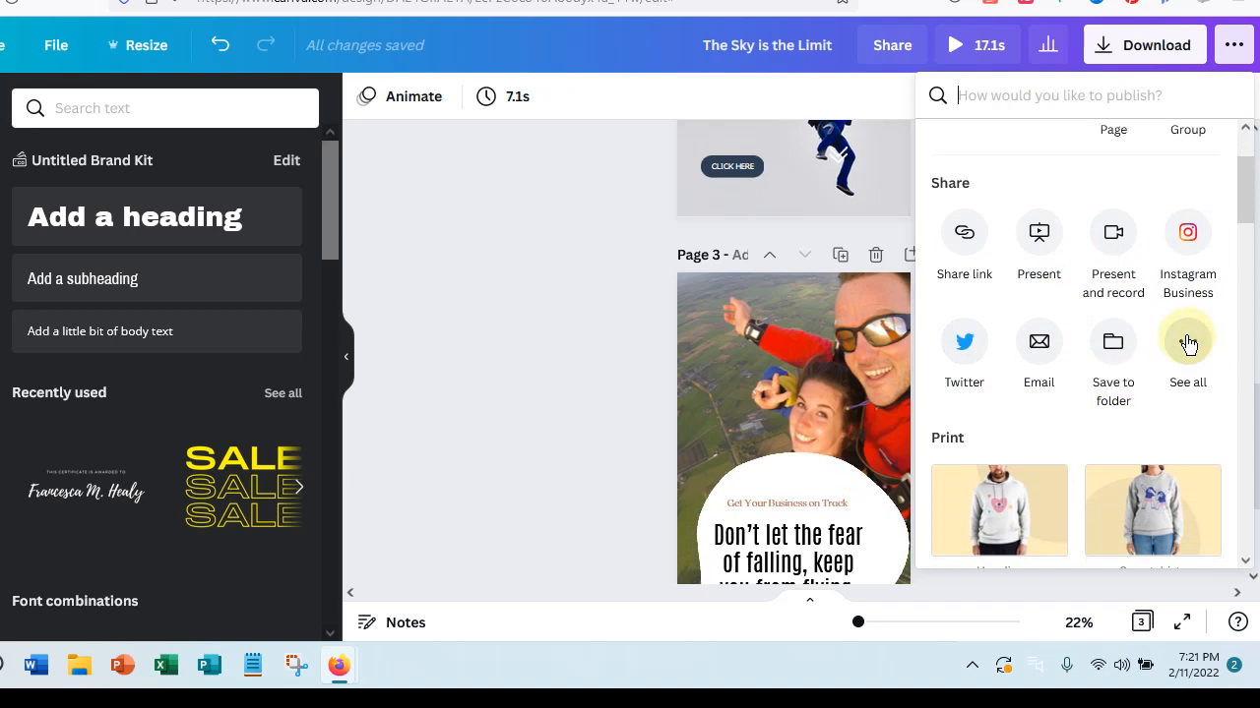
{"action": "left_click", "coordinate": [1186, 343]}
{"action": "scroll", "coordinate": [1083, 323], "scroll_direction": "down", "scroll_amount": 2}
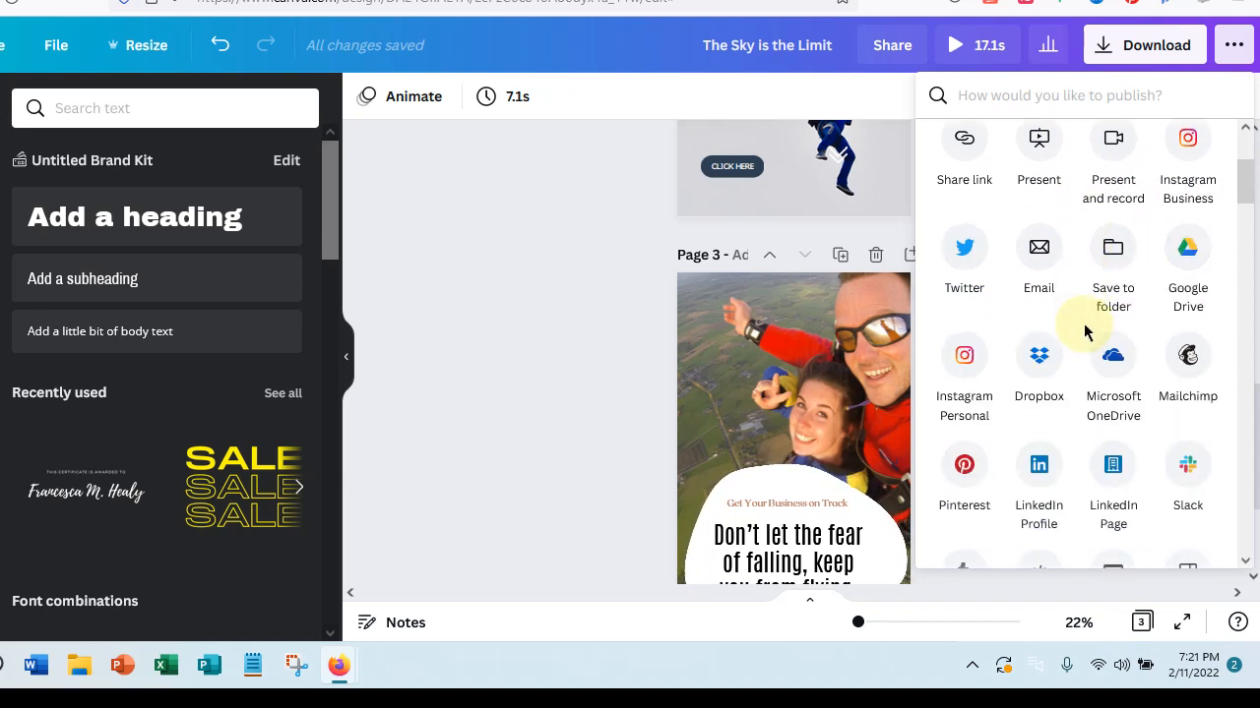
{"action": "scroll", "coordinate": [1086, 326], "scroll_direction": "down", "scroll_amount": 2}
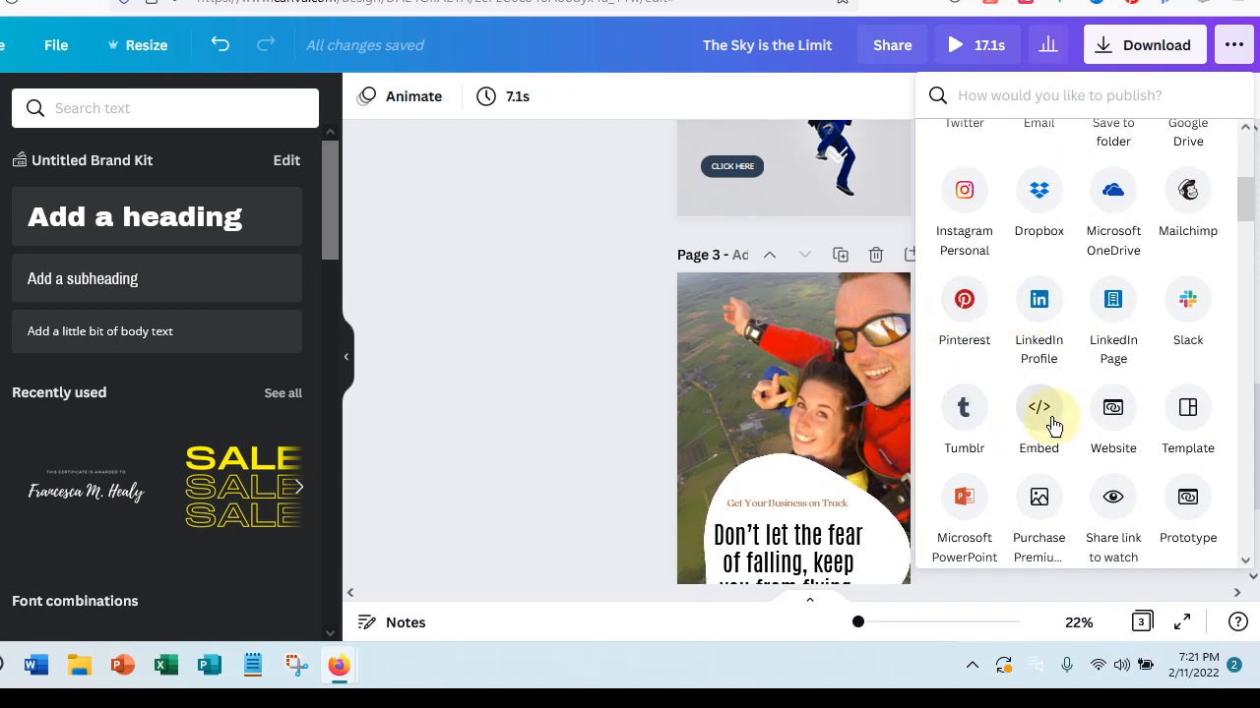
{"action": "scroll", "coordinate": [1056, 418], "scroll_direction": "down", "scroll_amount": 1}
{"action": "scroll", "coordinate": [1055, 419], "scroll_direction": "down", "scroll_amount": 1}
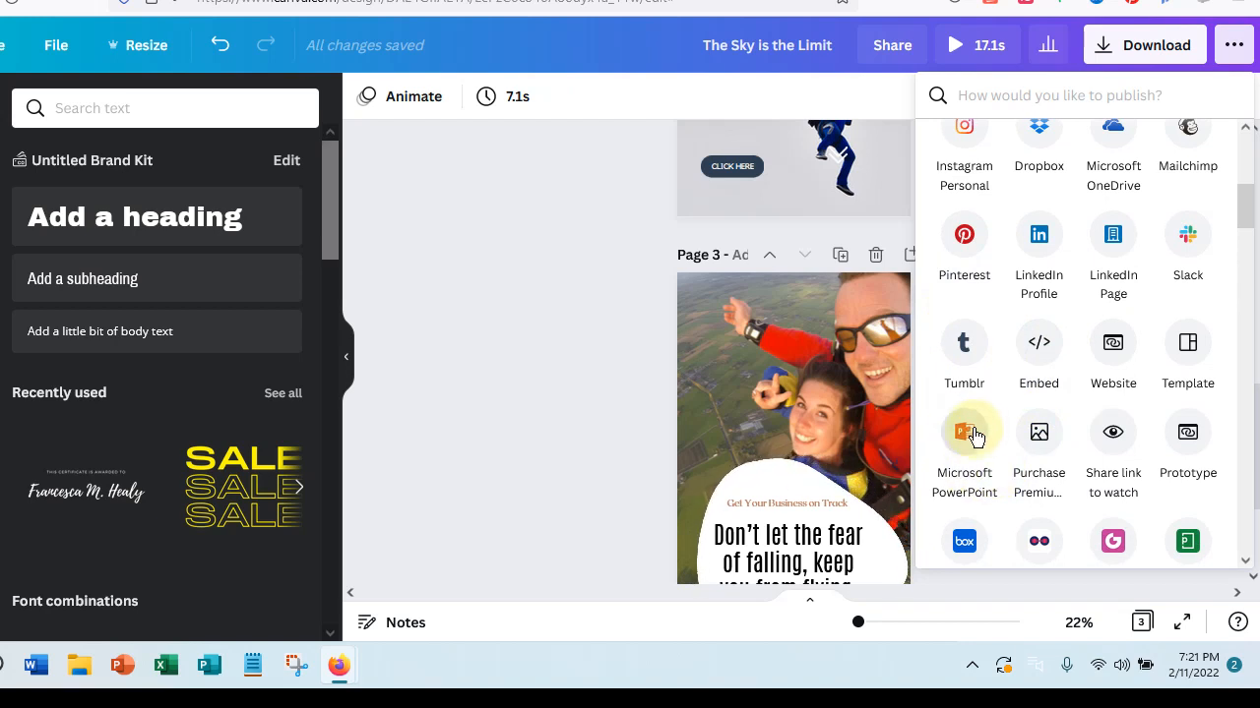
{"action": "scroll", "coordinate": [979, 435], "scroll_direction": "down", "scroll_amount": 3}
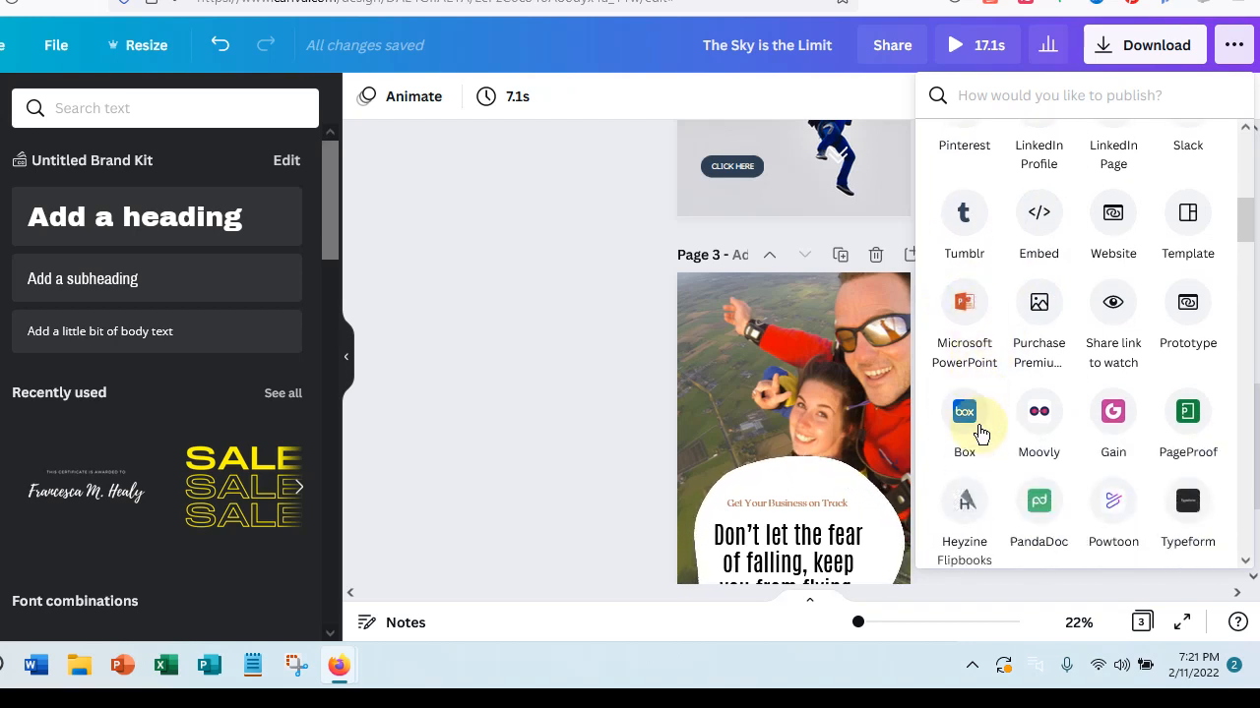
{"action": "scroll", "coordinate": [979, 433], "scroll_direction": "down", "scroll_amount": 1}
- View the scheduling calendar among the recommended publishing options and close it without scheduling the design
{"action": "scroll", "coordinate": [979, 433], "scroll_direction": "up", "scroll_amount": 6}
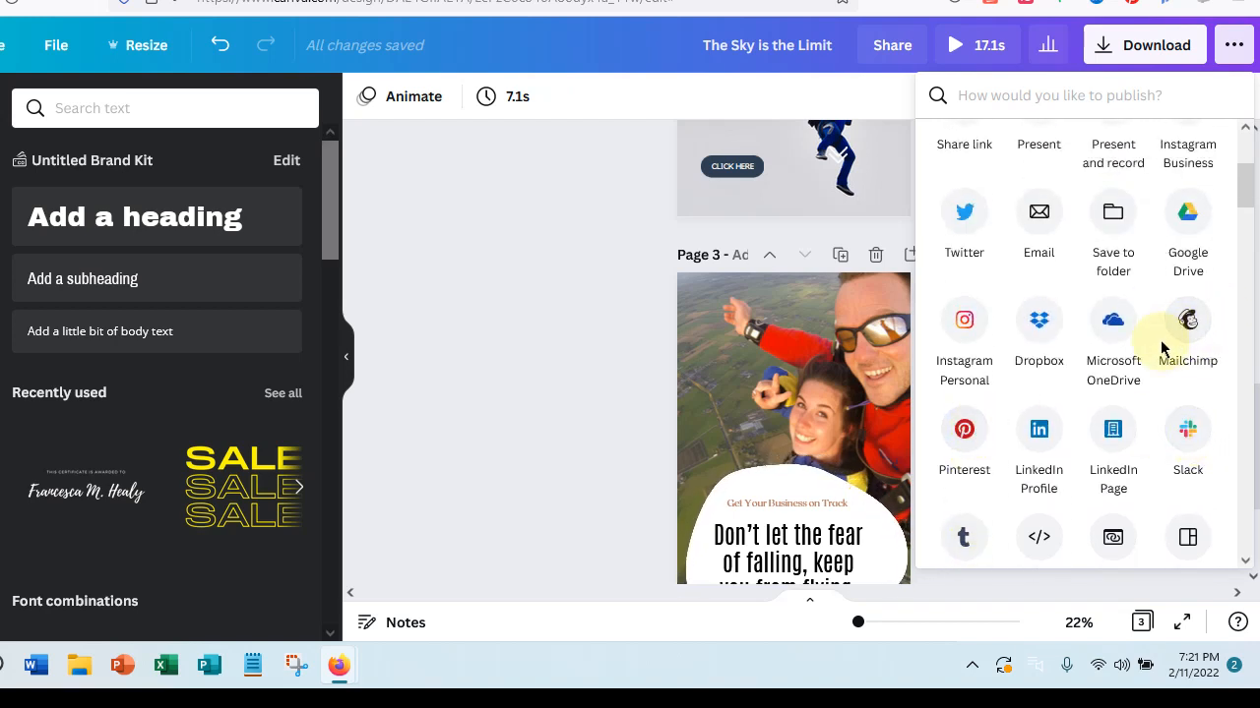
{"action": "scroll", "coordinate": [1063, 305], "scroll_direction": "up", "scroll_amount": 3}
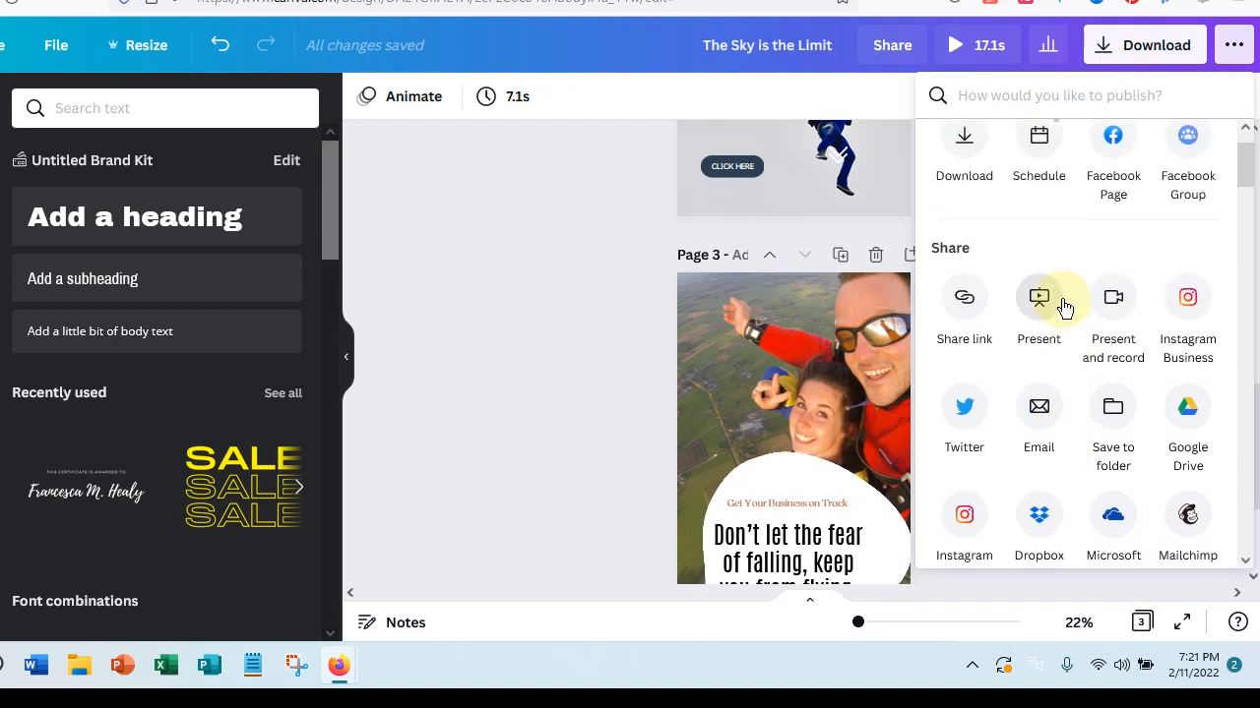
{"action": "scroll", "coordinate": [1062, 308], "scroll_direction": "up", "scroll_amount": 1}
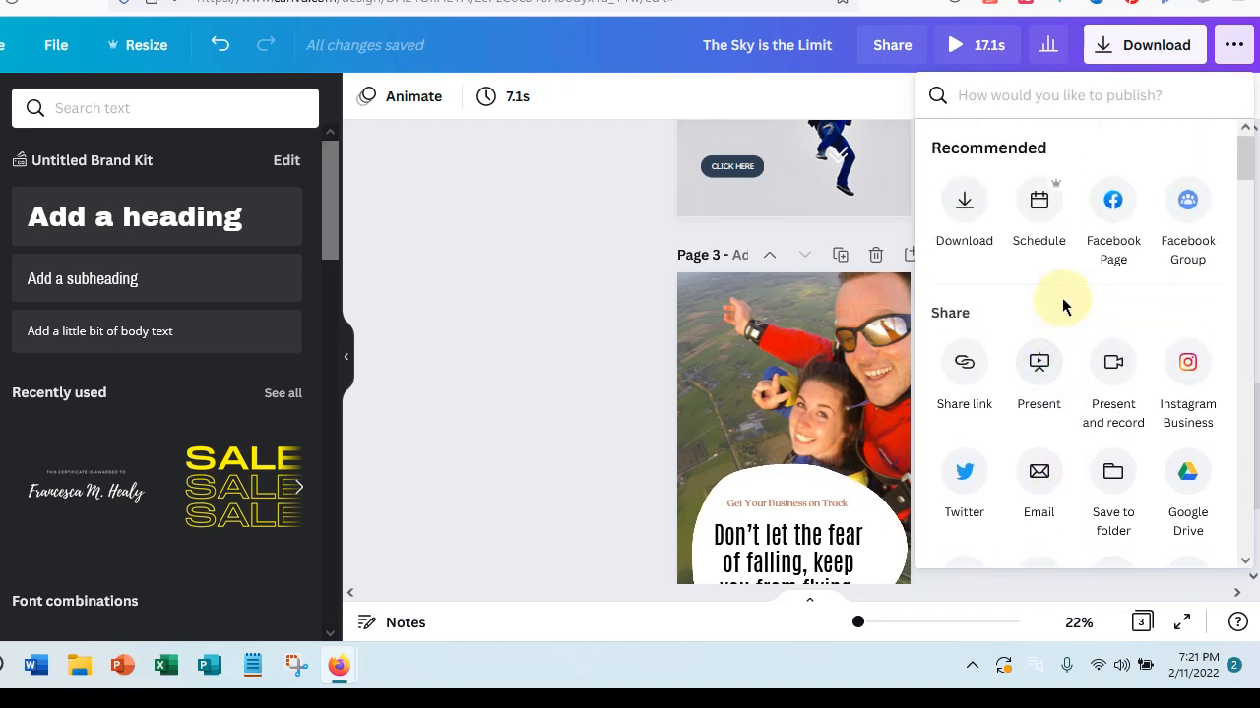
{"action": "left_click", "coordinate": [1045, 211]}
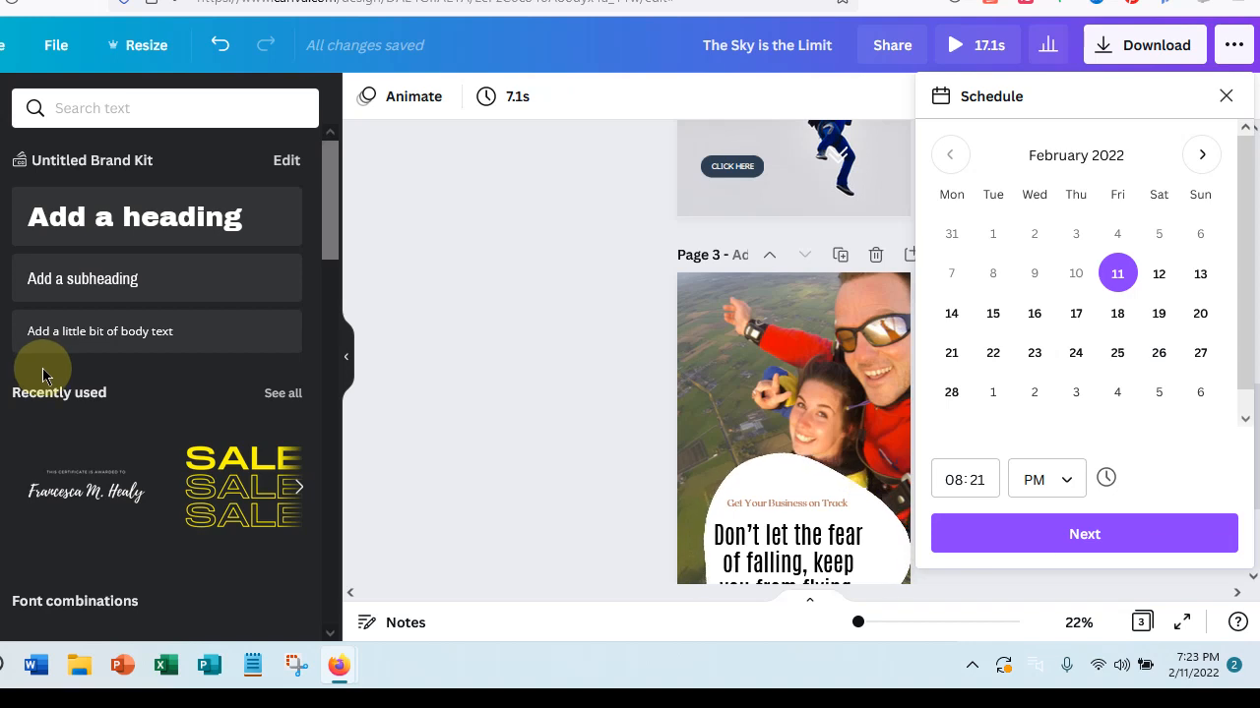
{"action": "left_click", "coordinate": [522, 255]}
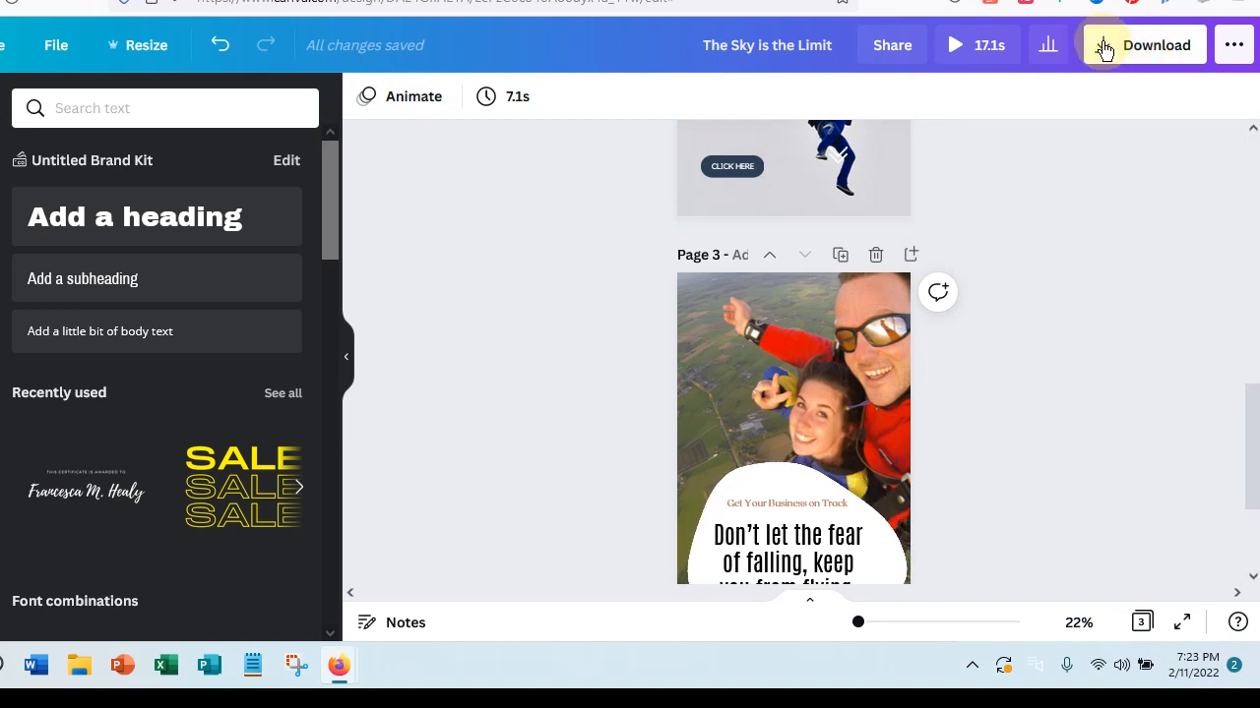
- Set the download file type to PNG
{"action": "left_click", "coordinate": [1133, 52]}
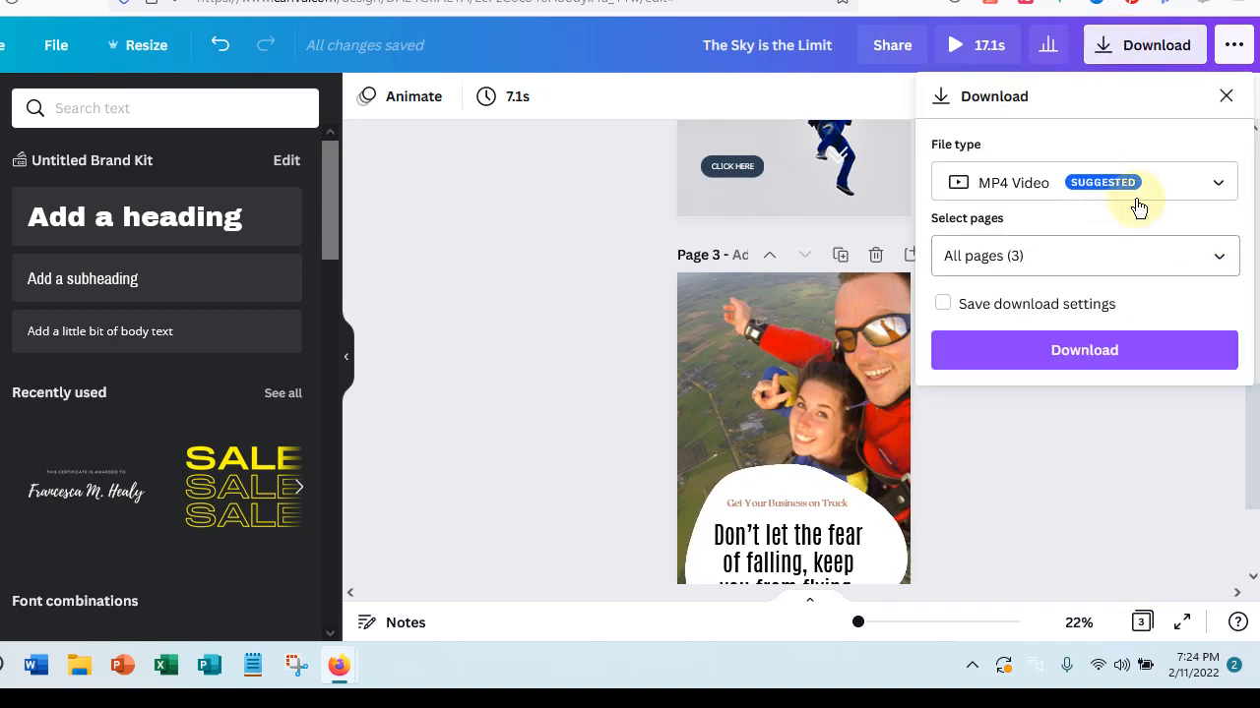
{"action": "left_click", "coordinate": [1055, 194]}
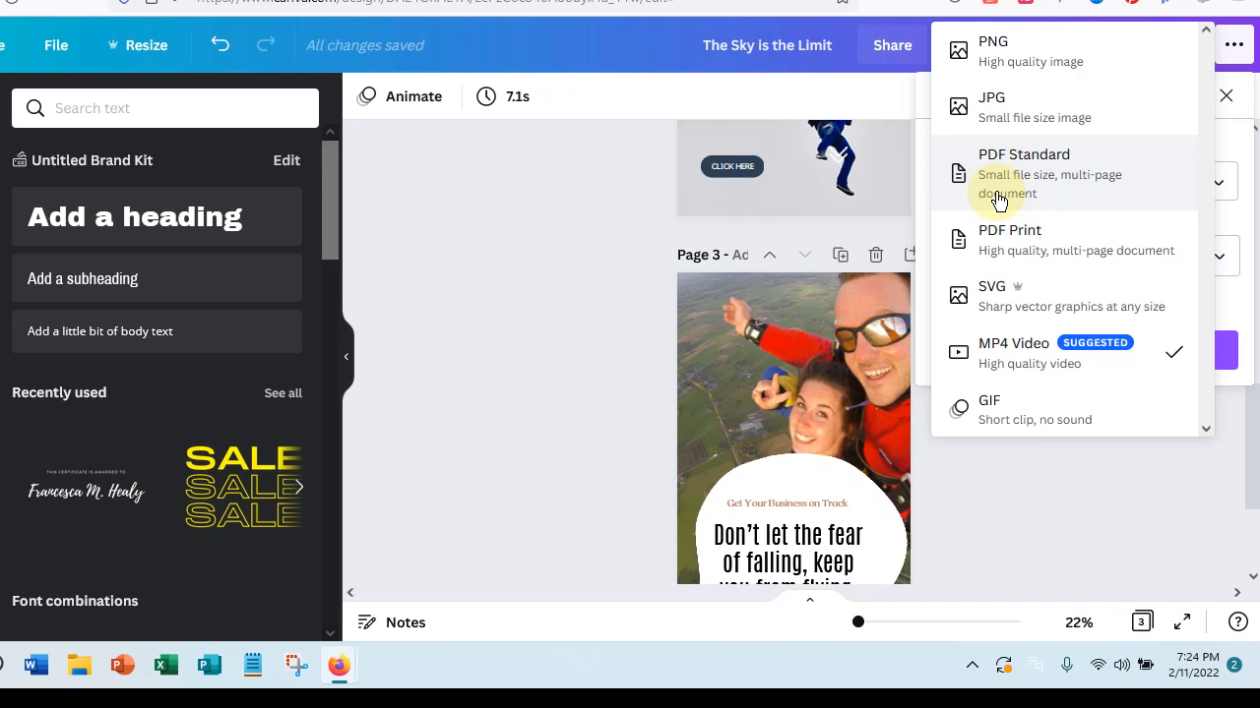
{"action": "left_click", "coordinate": [1020, 69]}
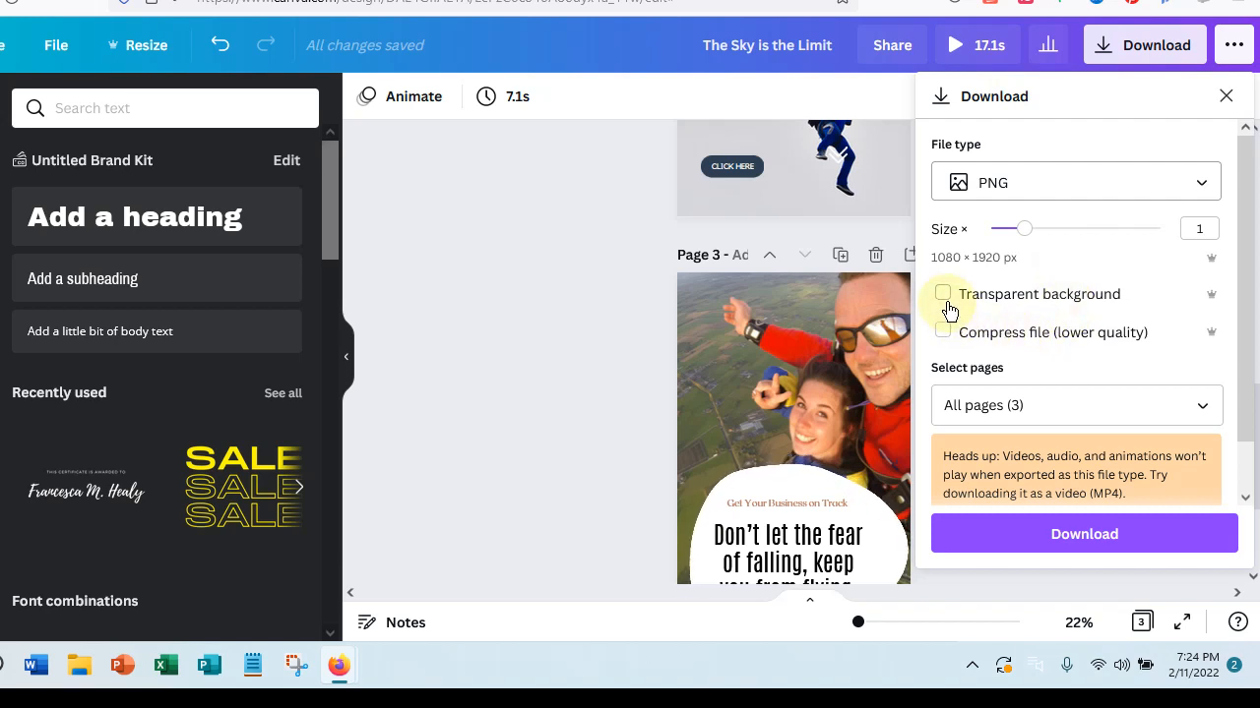
{"action": "scroll", "coordinate": [1045, 286], "scroll_direction": "down", "scroll_amount": 1}
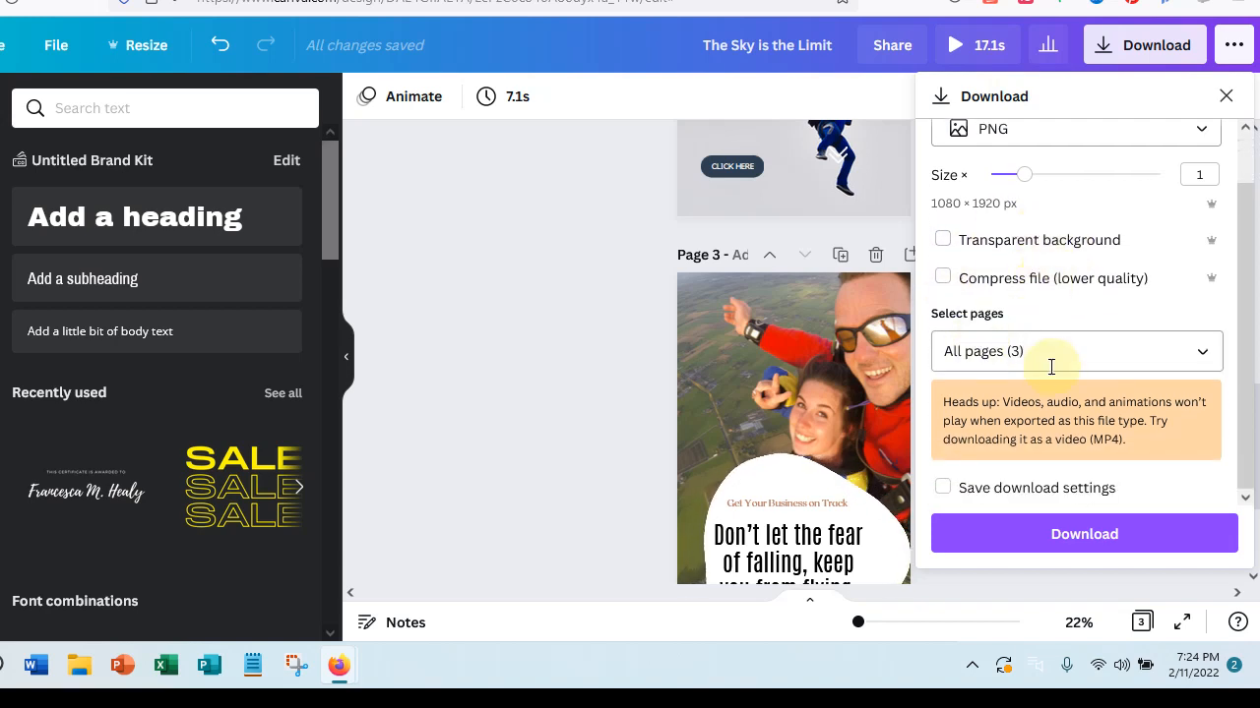
- Include all three pages in the PNG download and save the resulting The Sky is the Limit.zip file
{"action": "left_click", "coordinate": [1200, 358]}
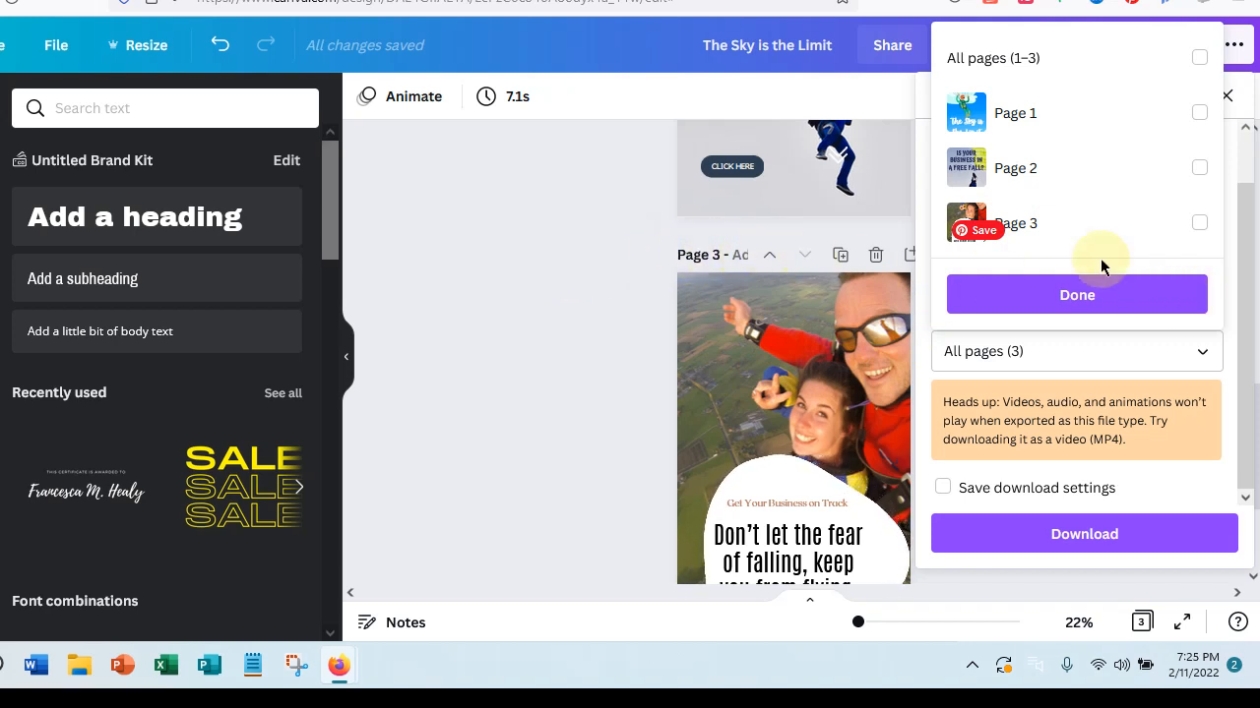
{"action": "left_click", "coordinate": [1198, 60]}
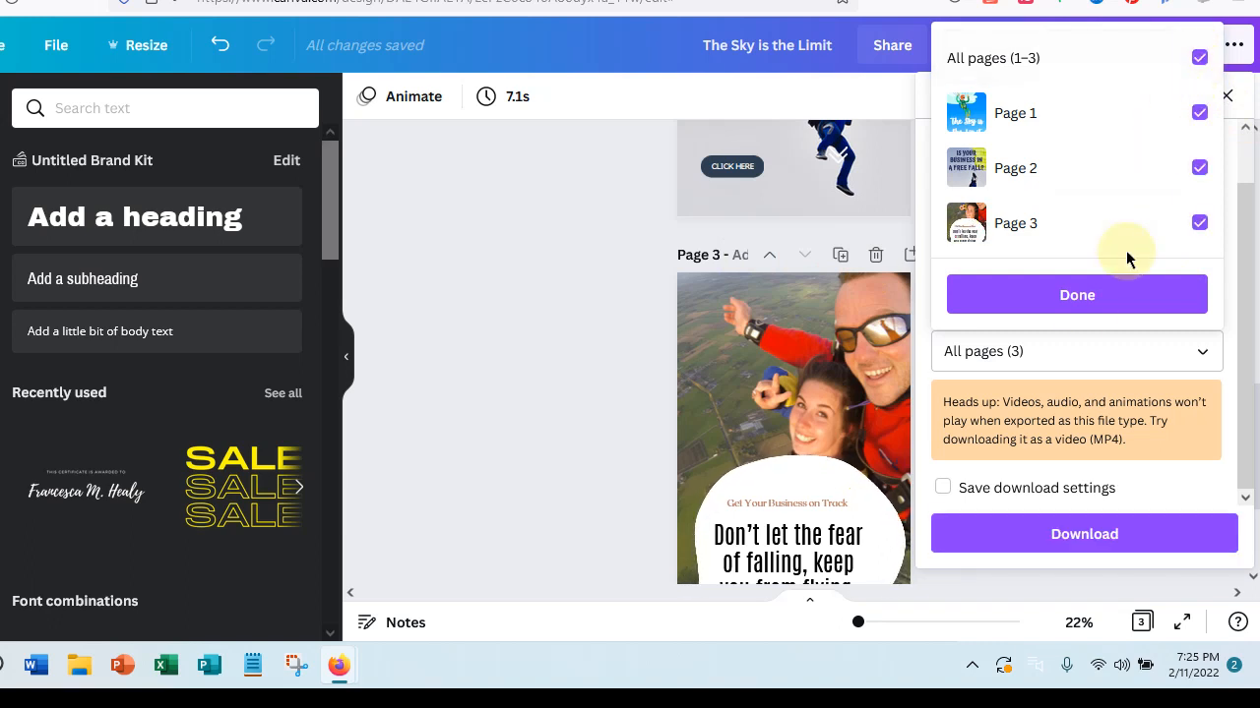
{"action": "left_click", "coordinate": [1064, 295]}
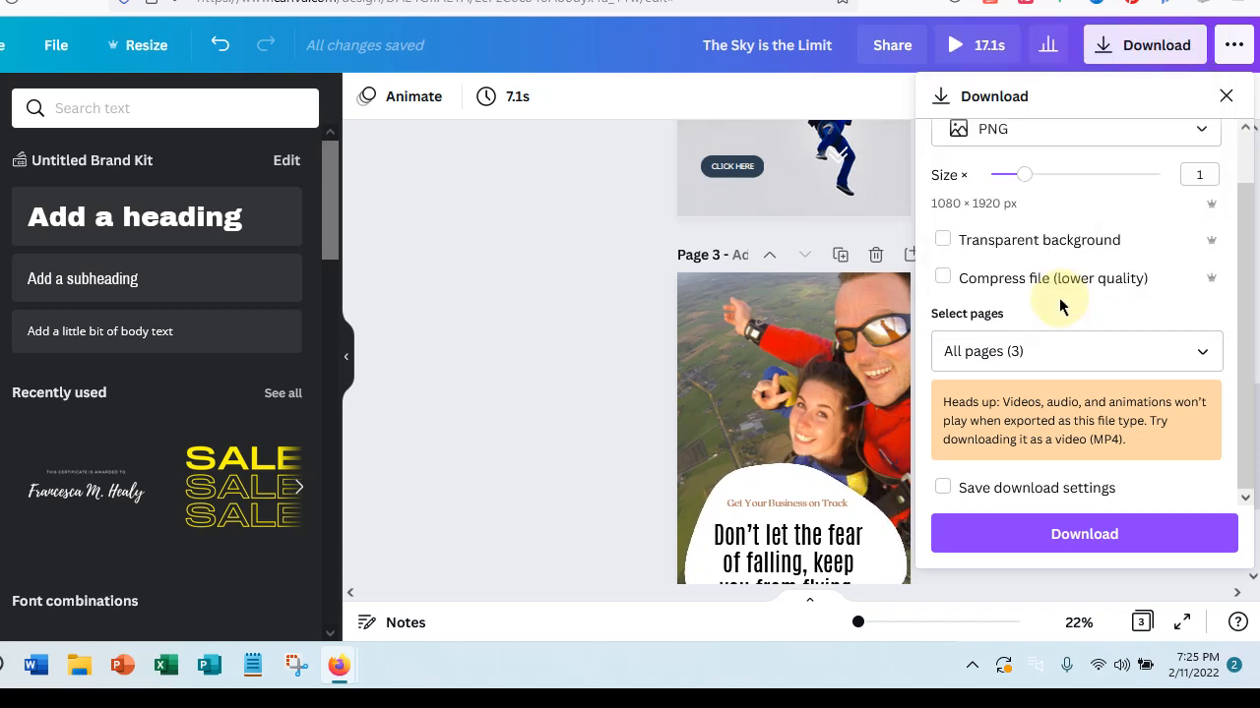
{"action": "left_click", "coordinate": [1074, 541]}
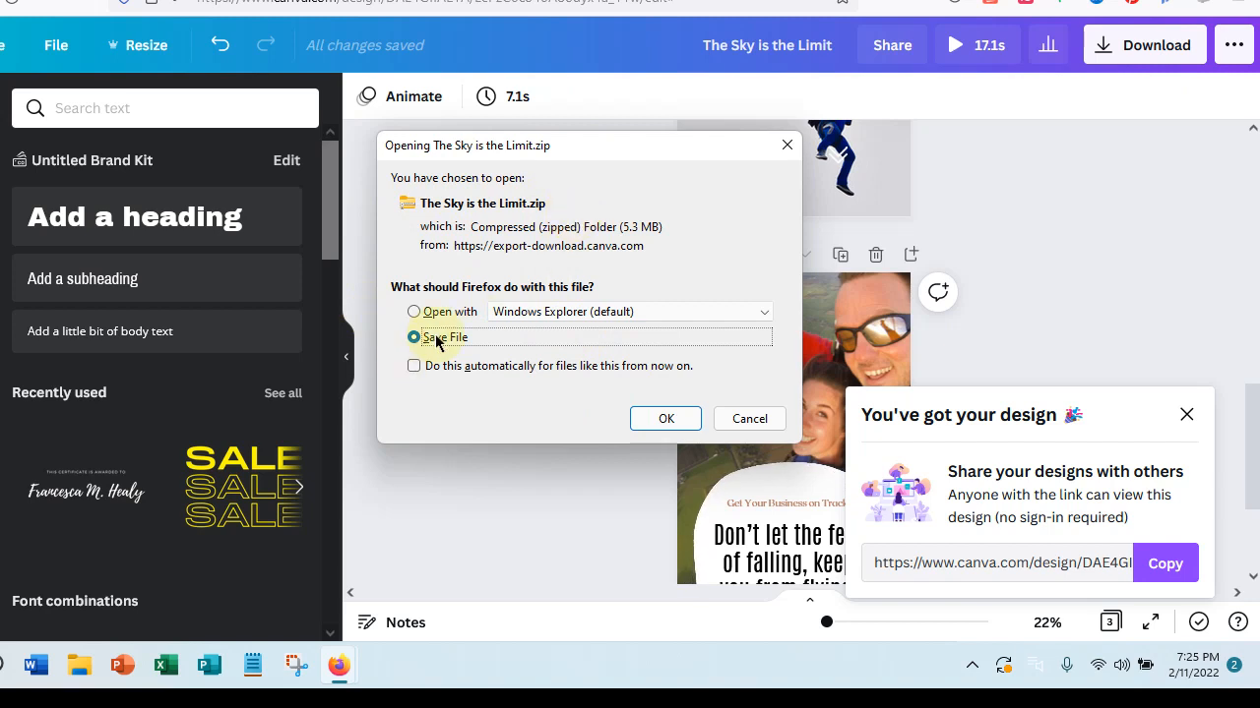
{"action": "left_click", "coordinate": [664, 420]}
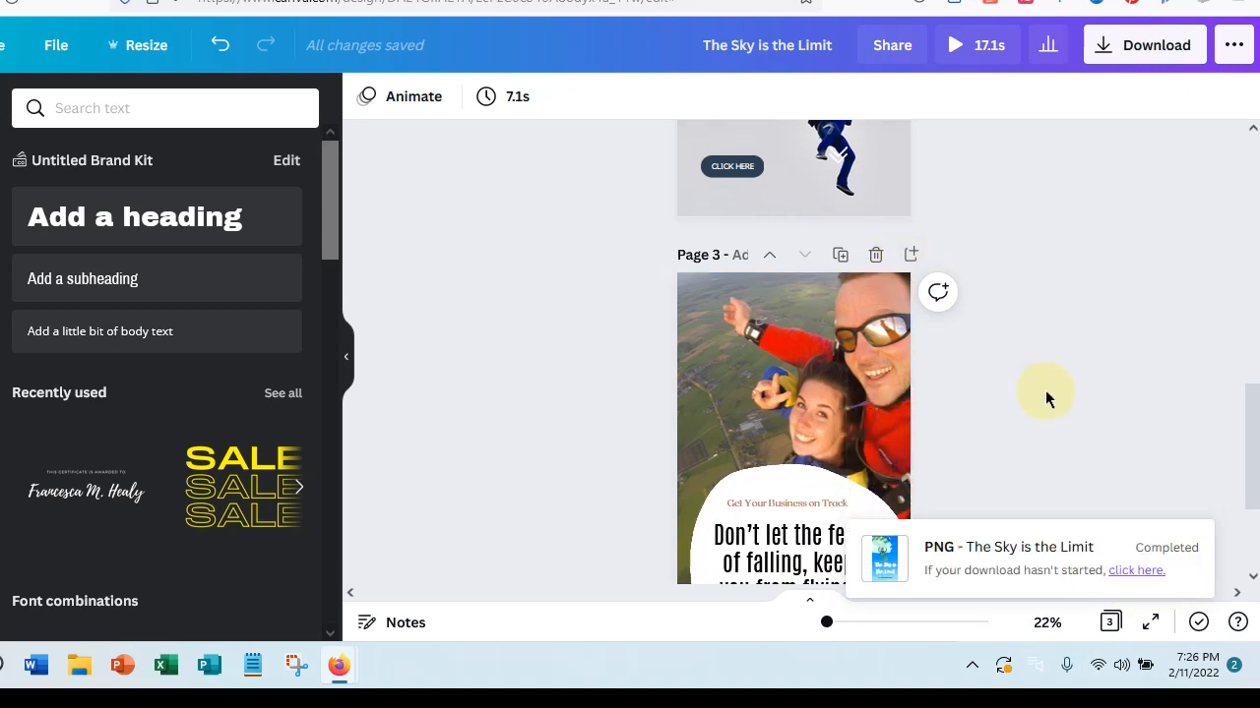
{"action": "scroll", "coordinate": [1011, 326], "scroll_direction": "up", "scroll_amount": 3}
{"action": "scroll", "coordinate": [1011, 326], "scroll_direction": "up", "scroll_amount": 6}
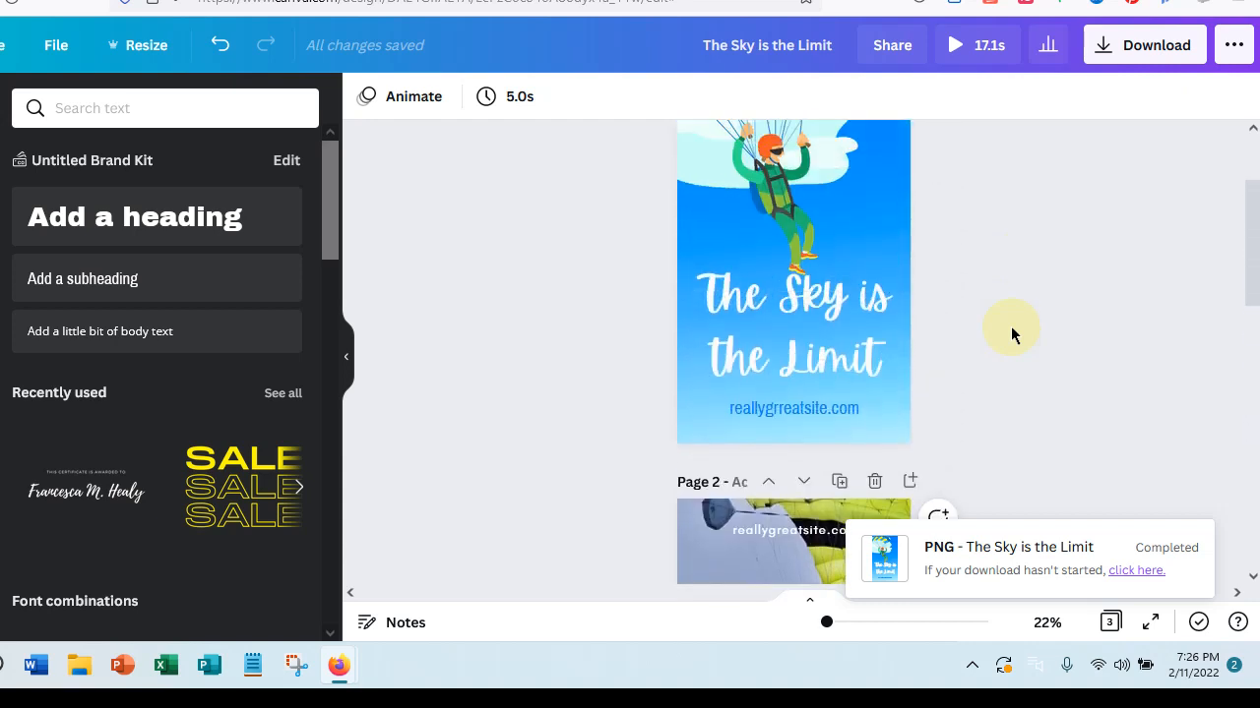
{"action": "scroll", "coordinate": [1011, 328], "scroll_direction": "down", "scroll_amount": 7}
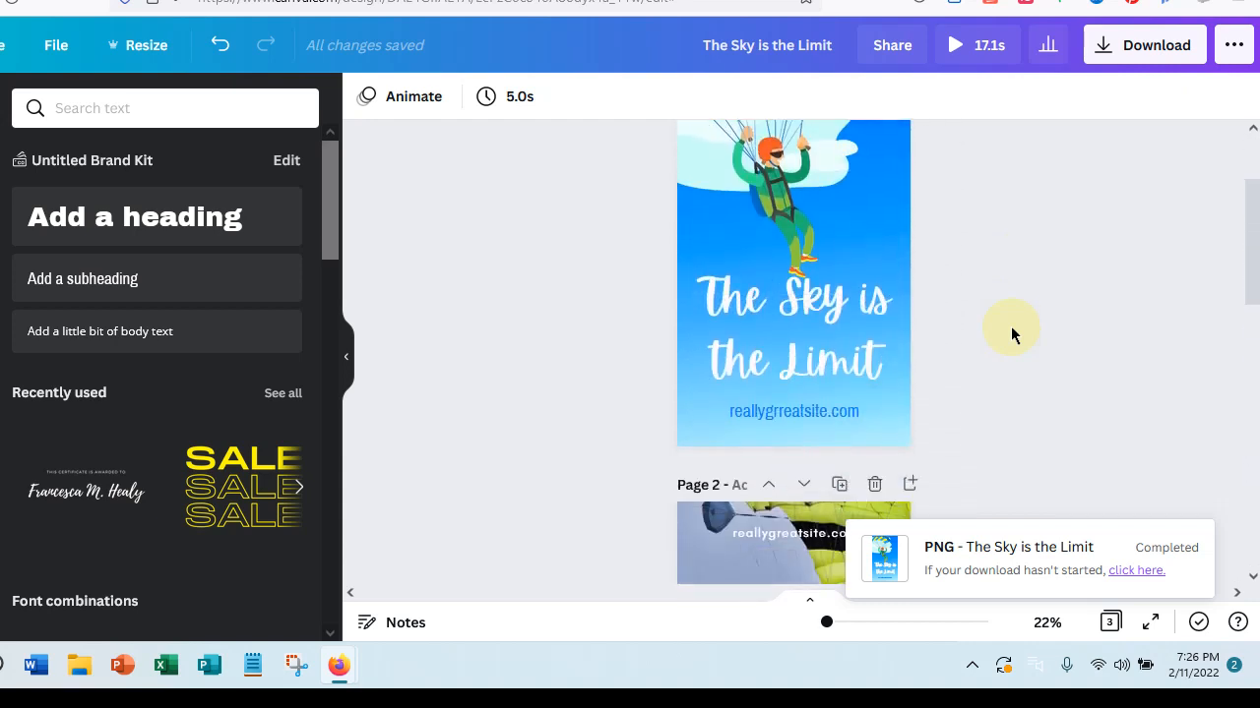
{"action": "scroll", "coordinate": [1011, 326], "scroll_direction": "down", "scroll_amount": 5}
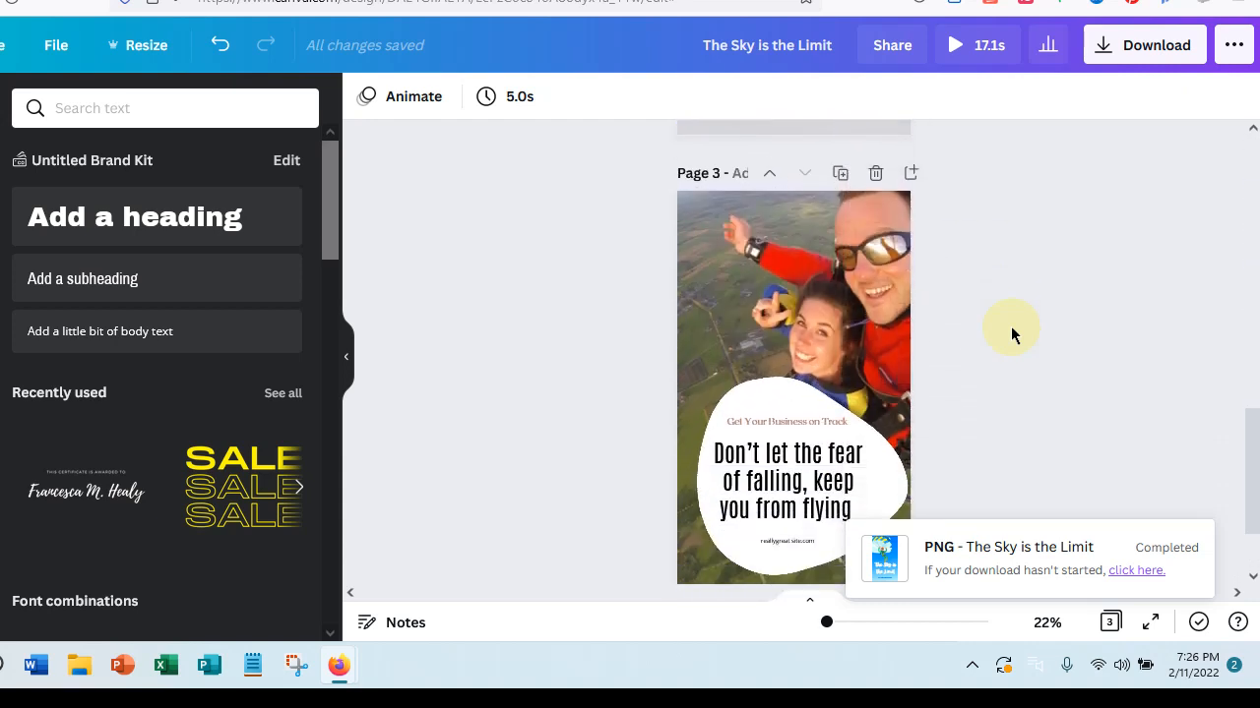
{"action": "scroll", "coordinate": [1010, 326], "scroll_direction": "up", "scroll_amount": 8}
{"action": "scroll", "coordinate": [1011, 326], "scroll_direction": "up", "scroll_amount": 4}
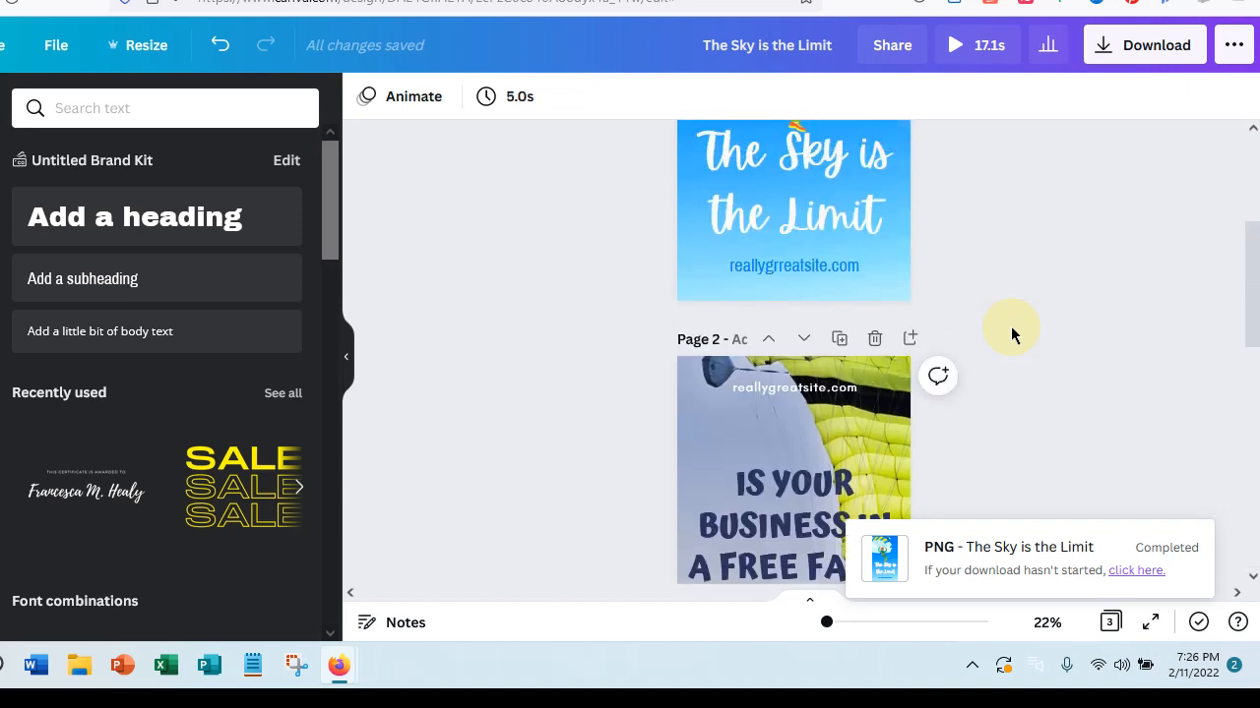
- View the options for sharing the design with others to view and edit, and close them without inviting anyone
{"action": "left_click", "coordinate": [891, 46]}
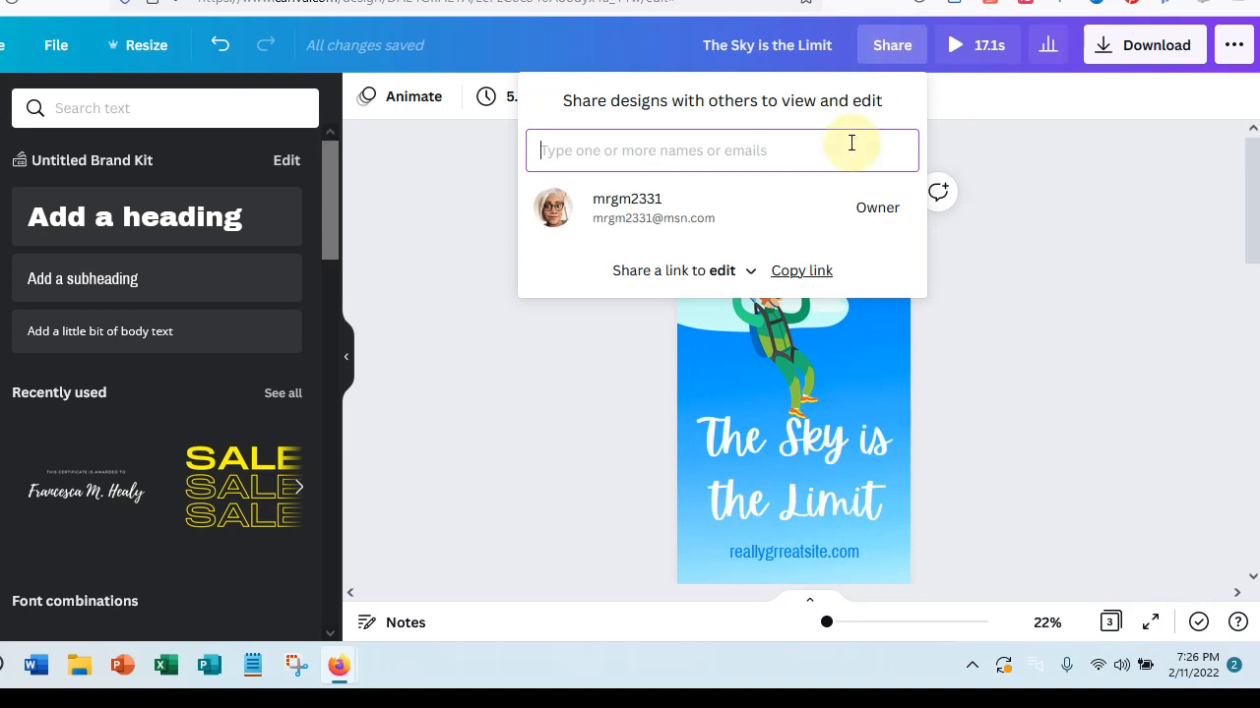
{"action": "left_click", "coordinate": [563, 147]}
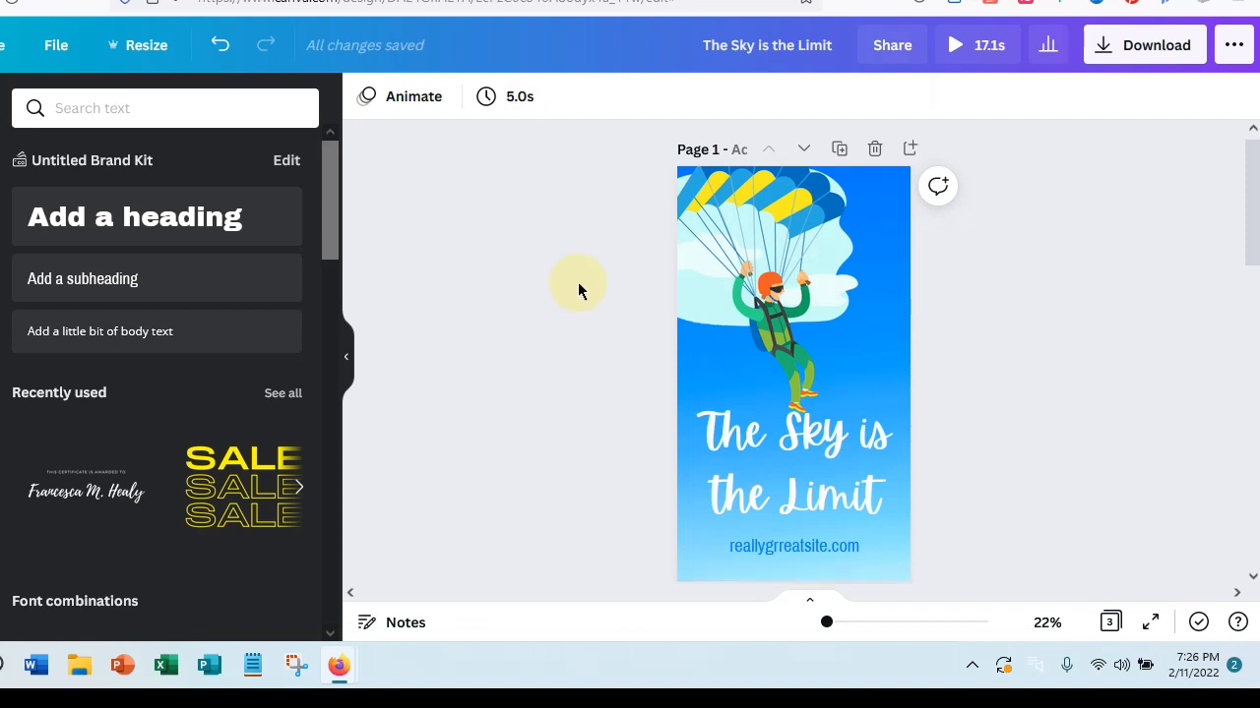
{"action": "scroll", "coordinate": [577, 286], "scroll_direction": "down", "scroll_amount": 5}
{"action": "scroll", "coordinate": [579, 285], "scroll_direction": "down", "scroll_amount": 8}
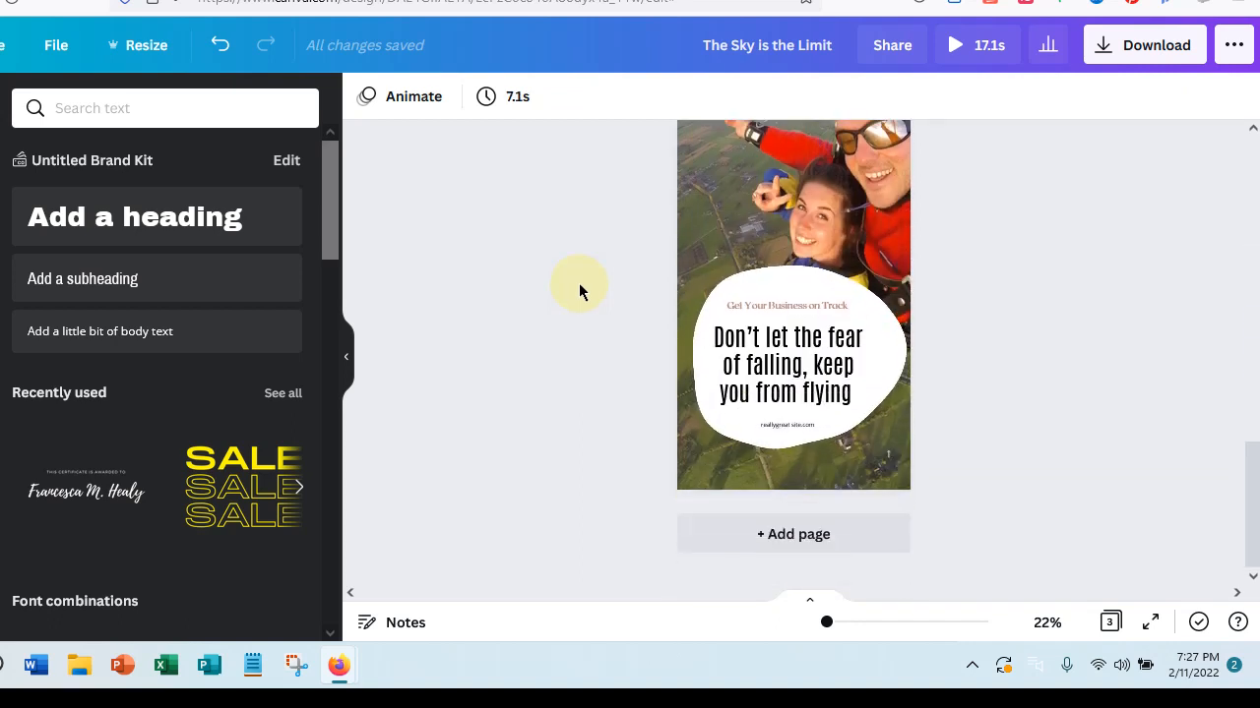
{"action": "scroll", "coordinate": [579, 282], "scroll_direction": "up", "scroll_amount": 5}
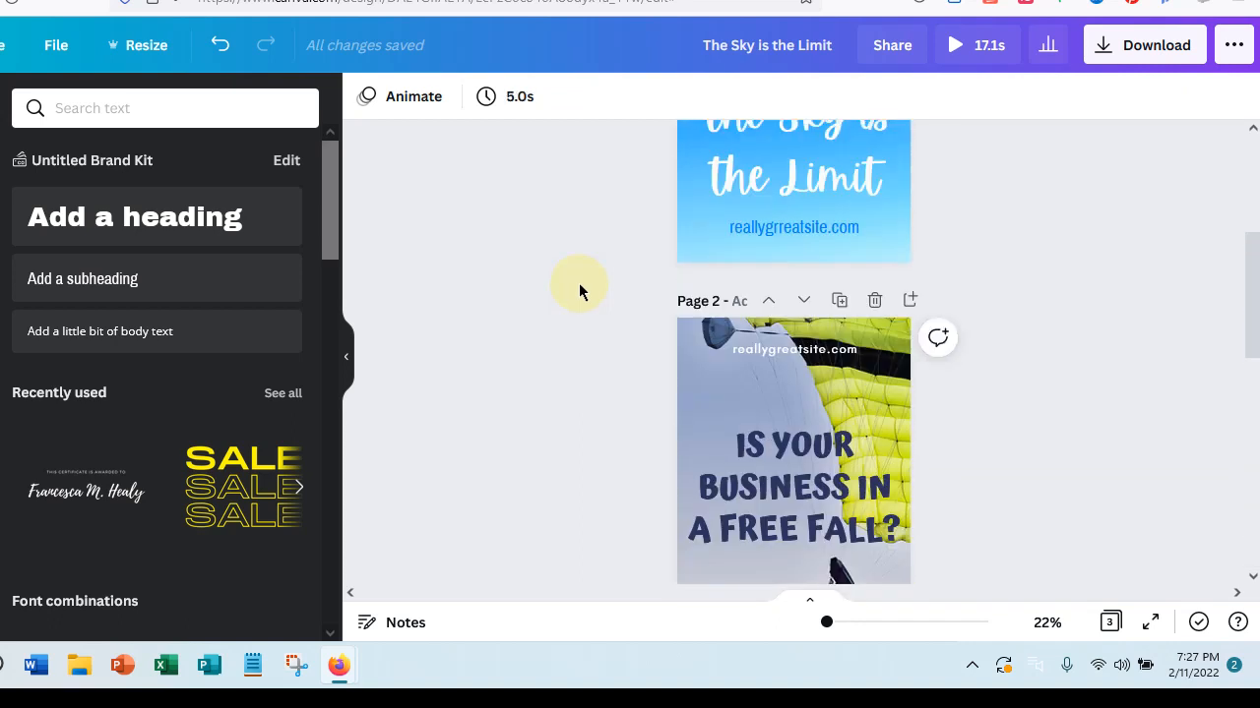